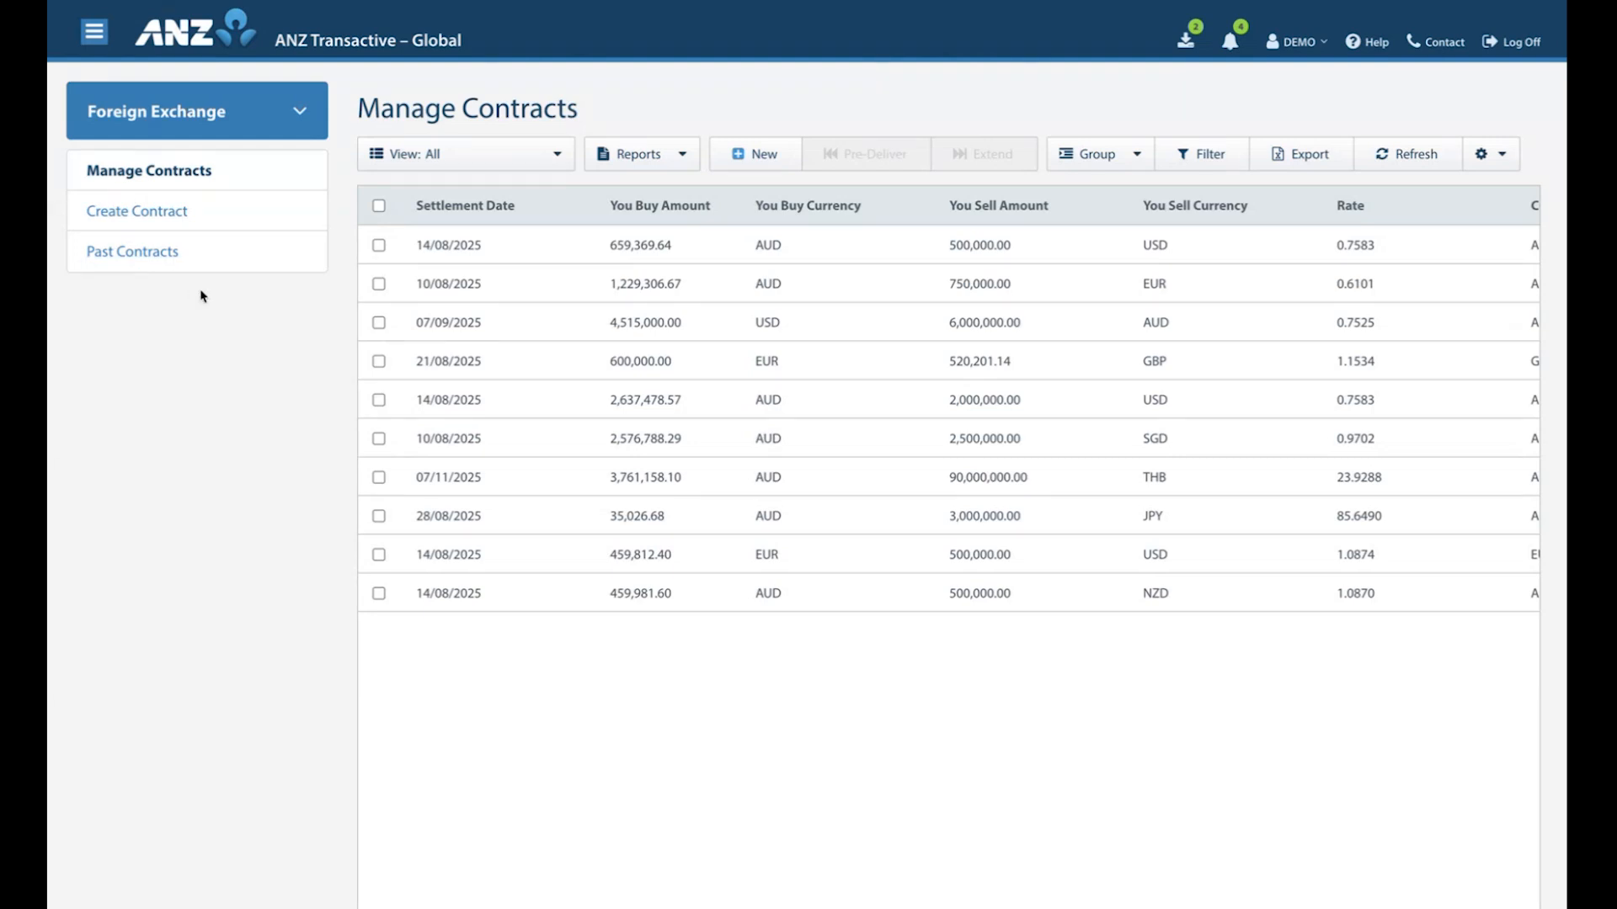
Start creating a new FX contract and choose ORGANISATION 123 as its organisation.
{"action": "left_click", "coordinate": [154, 218]}
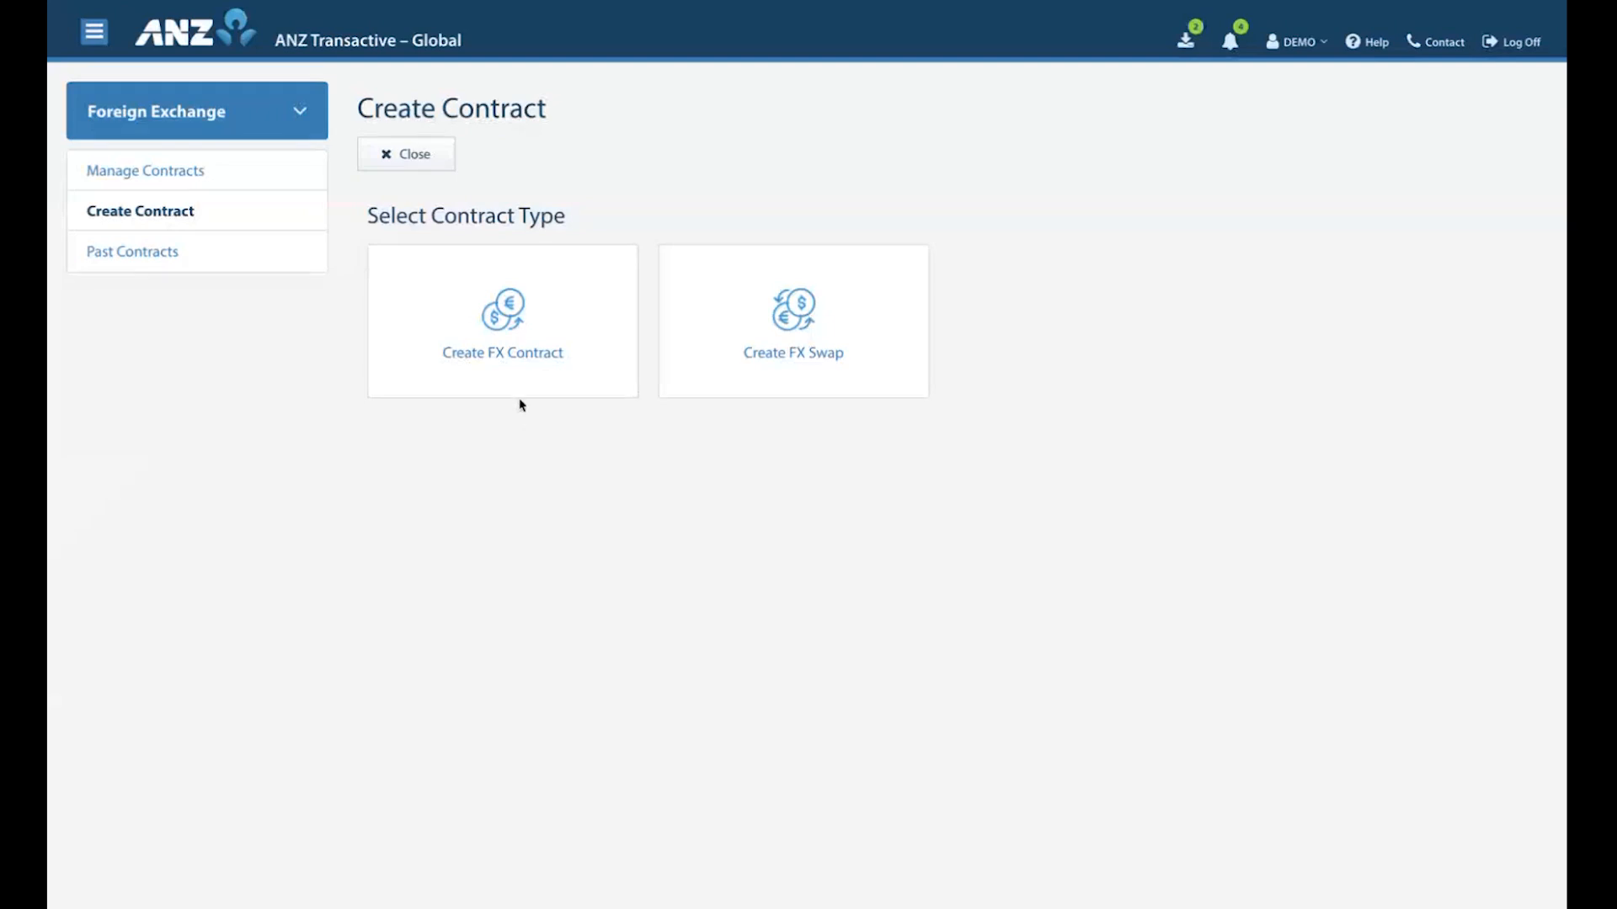
{"action": "left_click", "coordinate": [508, 370]}
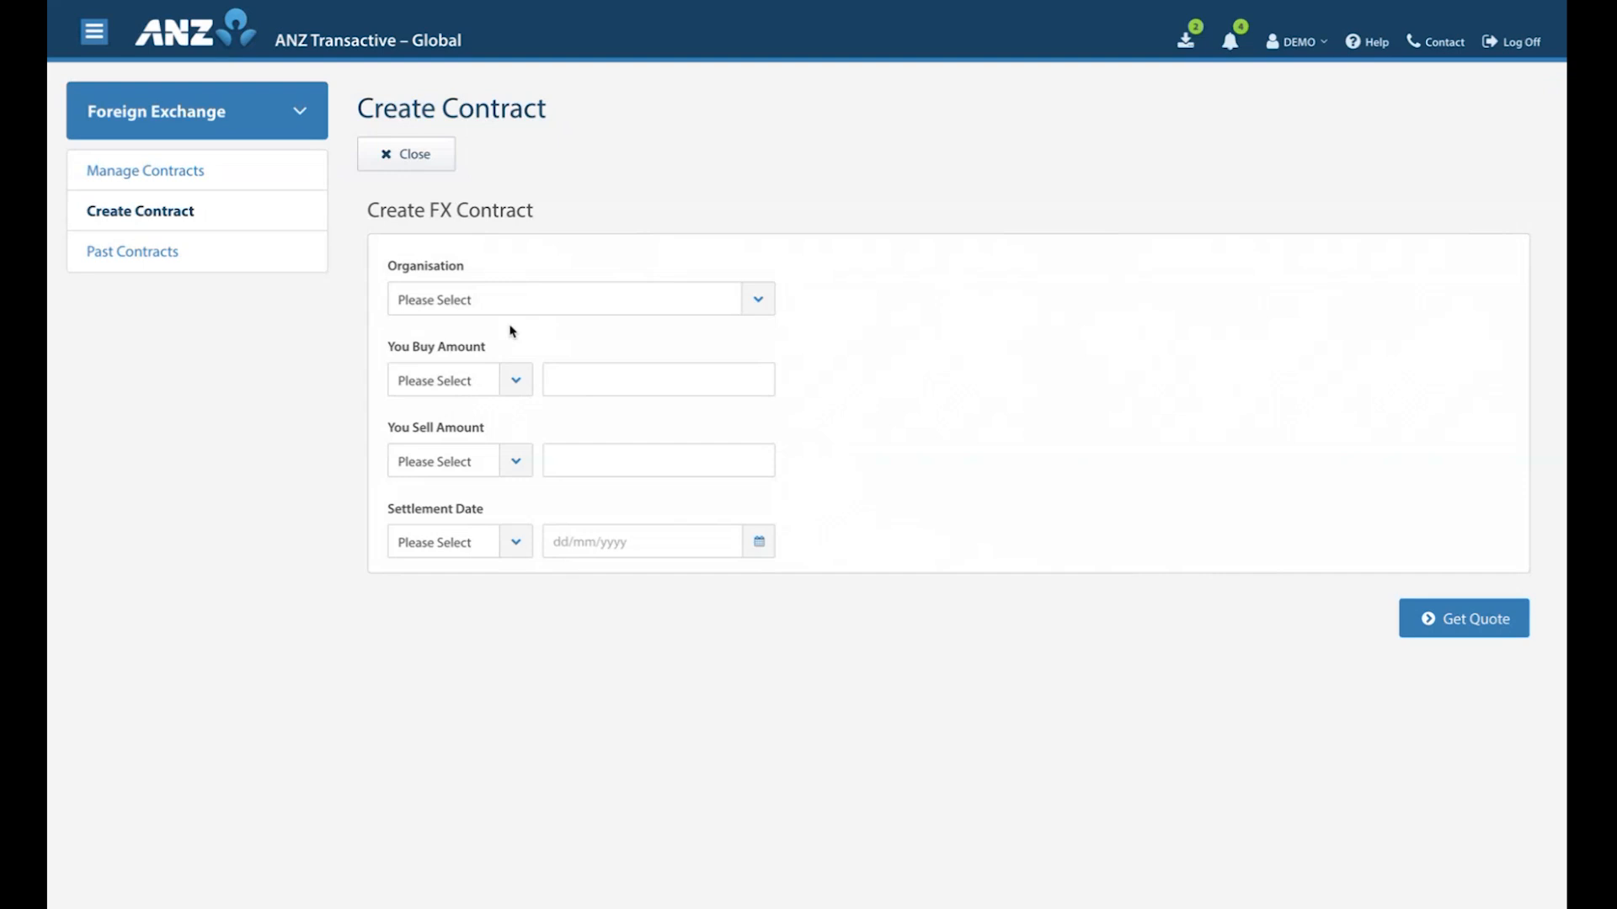
{"action": "left_click", "coordinate": [531, 303]}
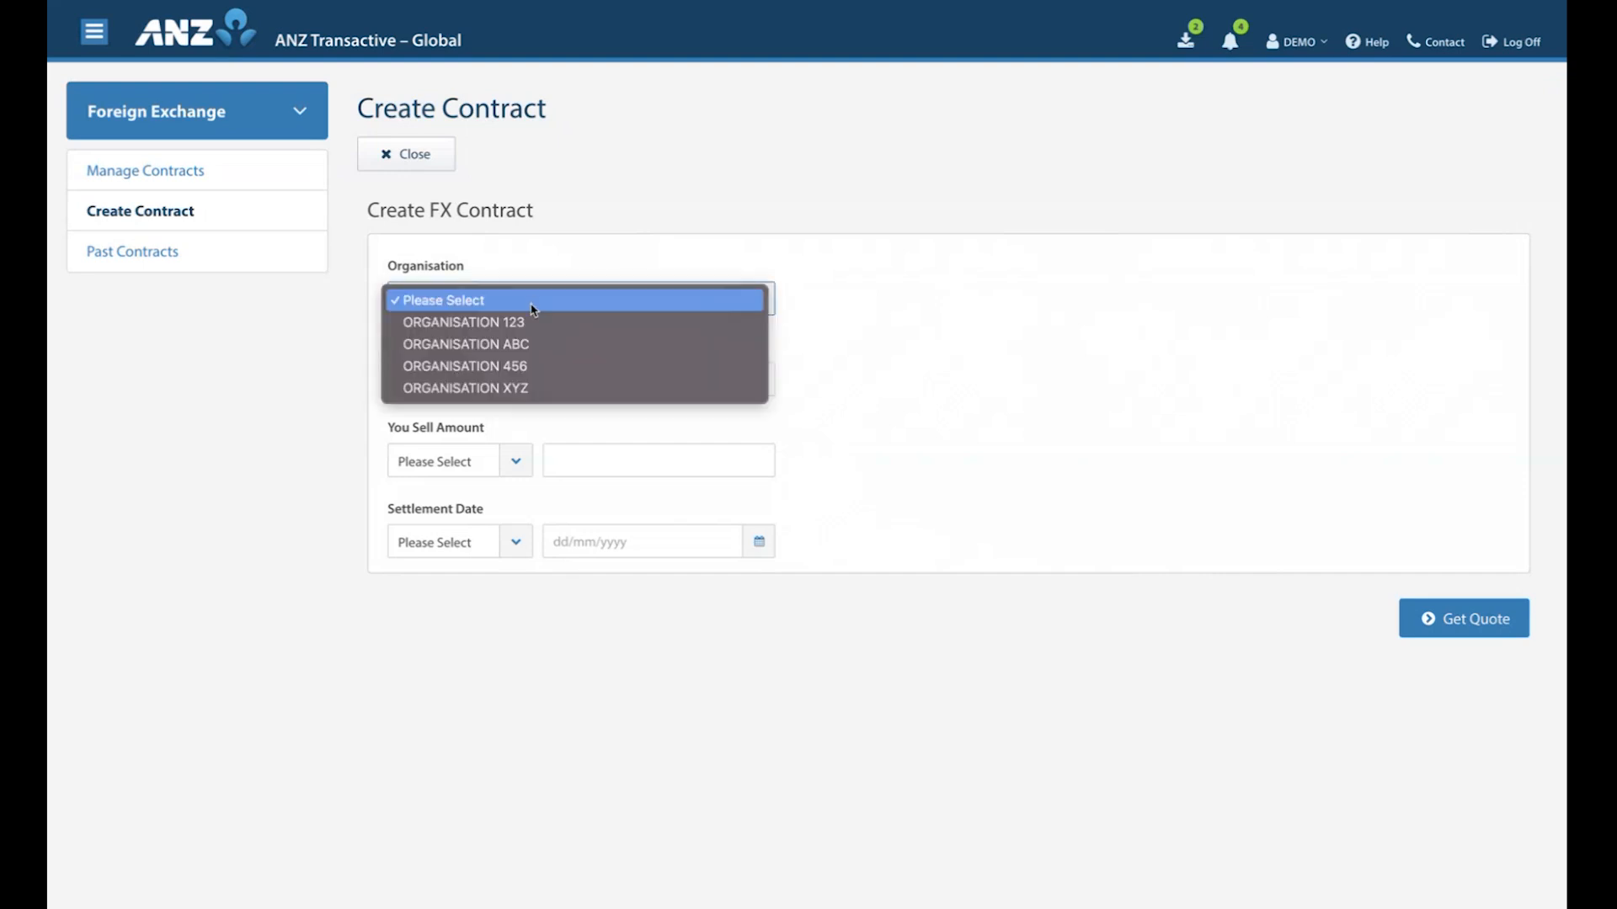
{"action": "left_click", "coordinate": [524, 323]}
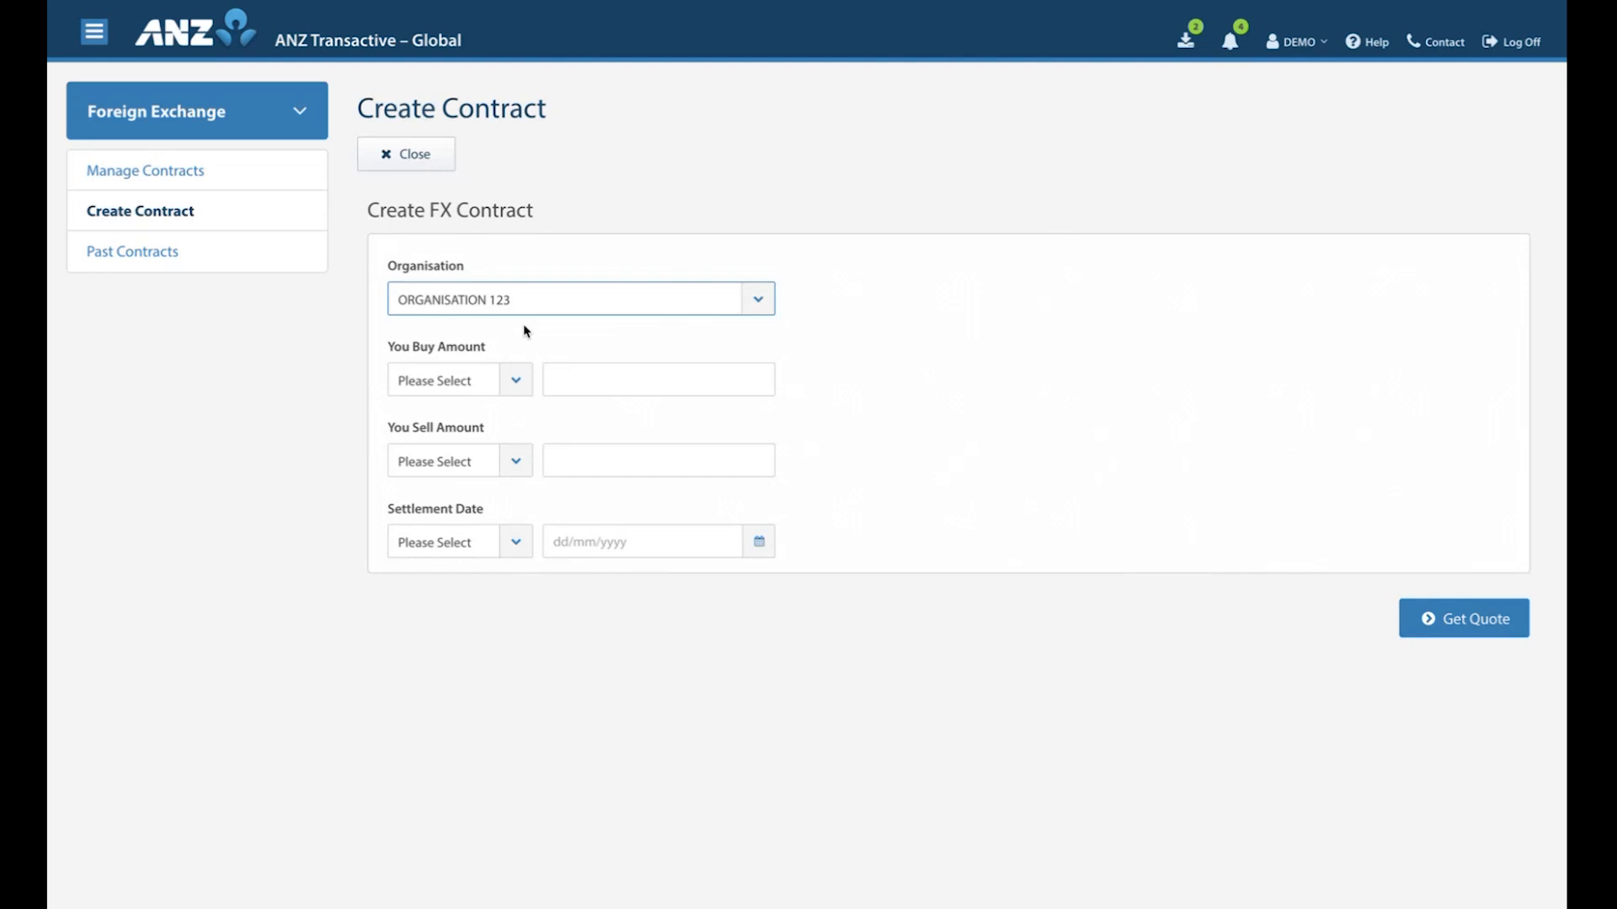
Set the contract's buy amount to USD 6,000,000.00 and its sell currency to AUD.
{"action": "left_click", "coordinate": [516, 380]}
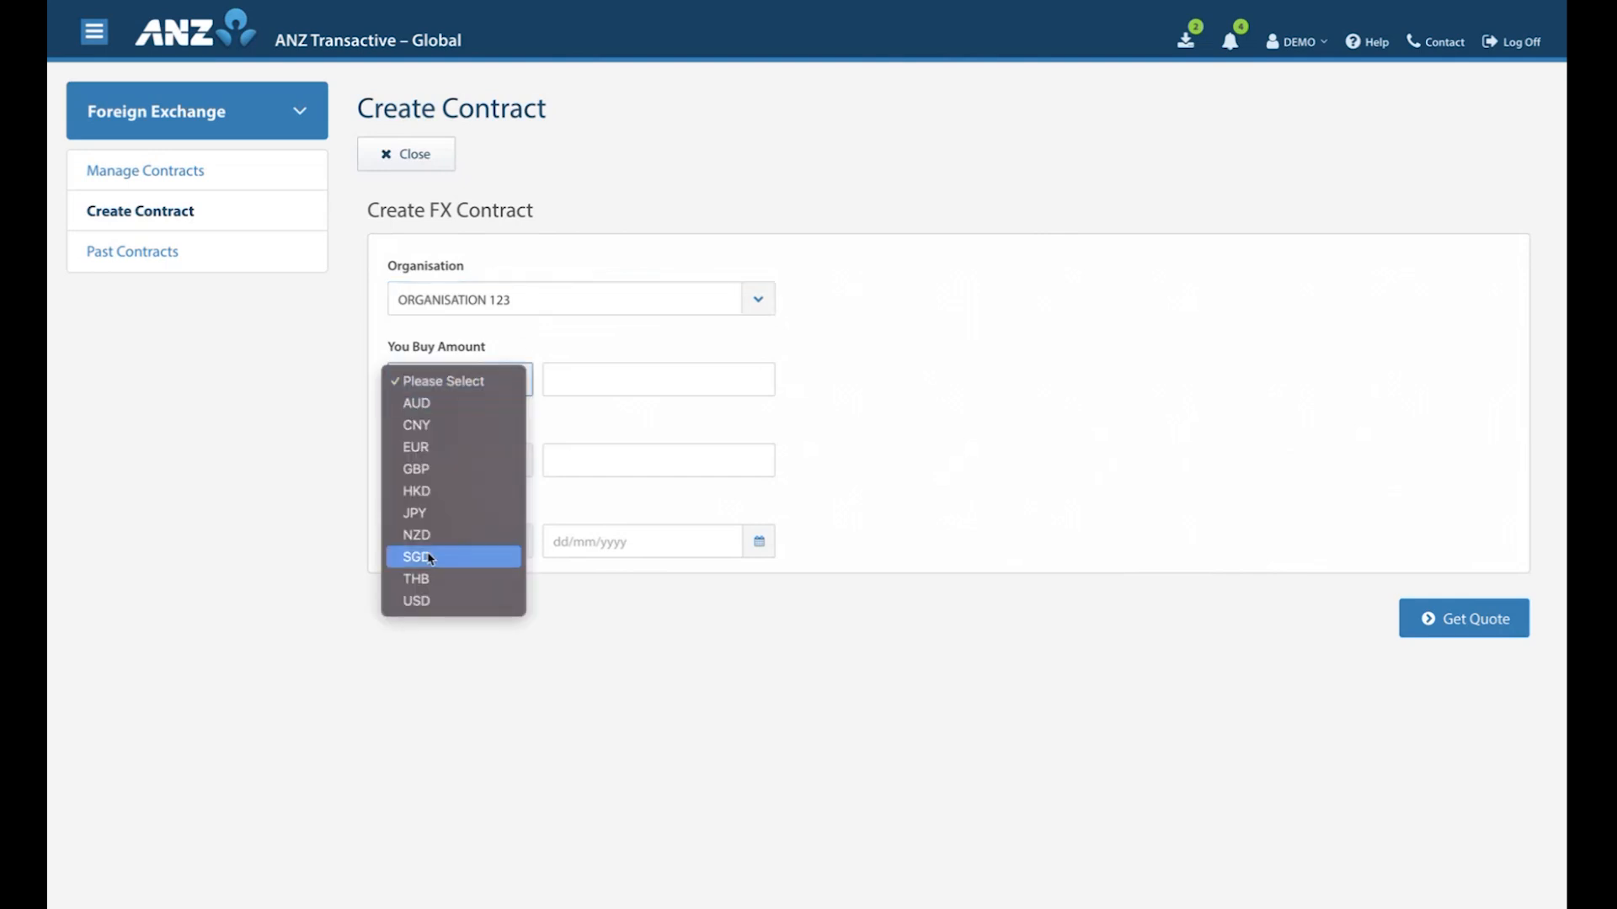
{"action": "left_click", "coordinate": [410, 602]}
{"action": "left_click", "coordinate": [566, 378]}
{"action": "type", "text": "6,000"}
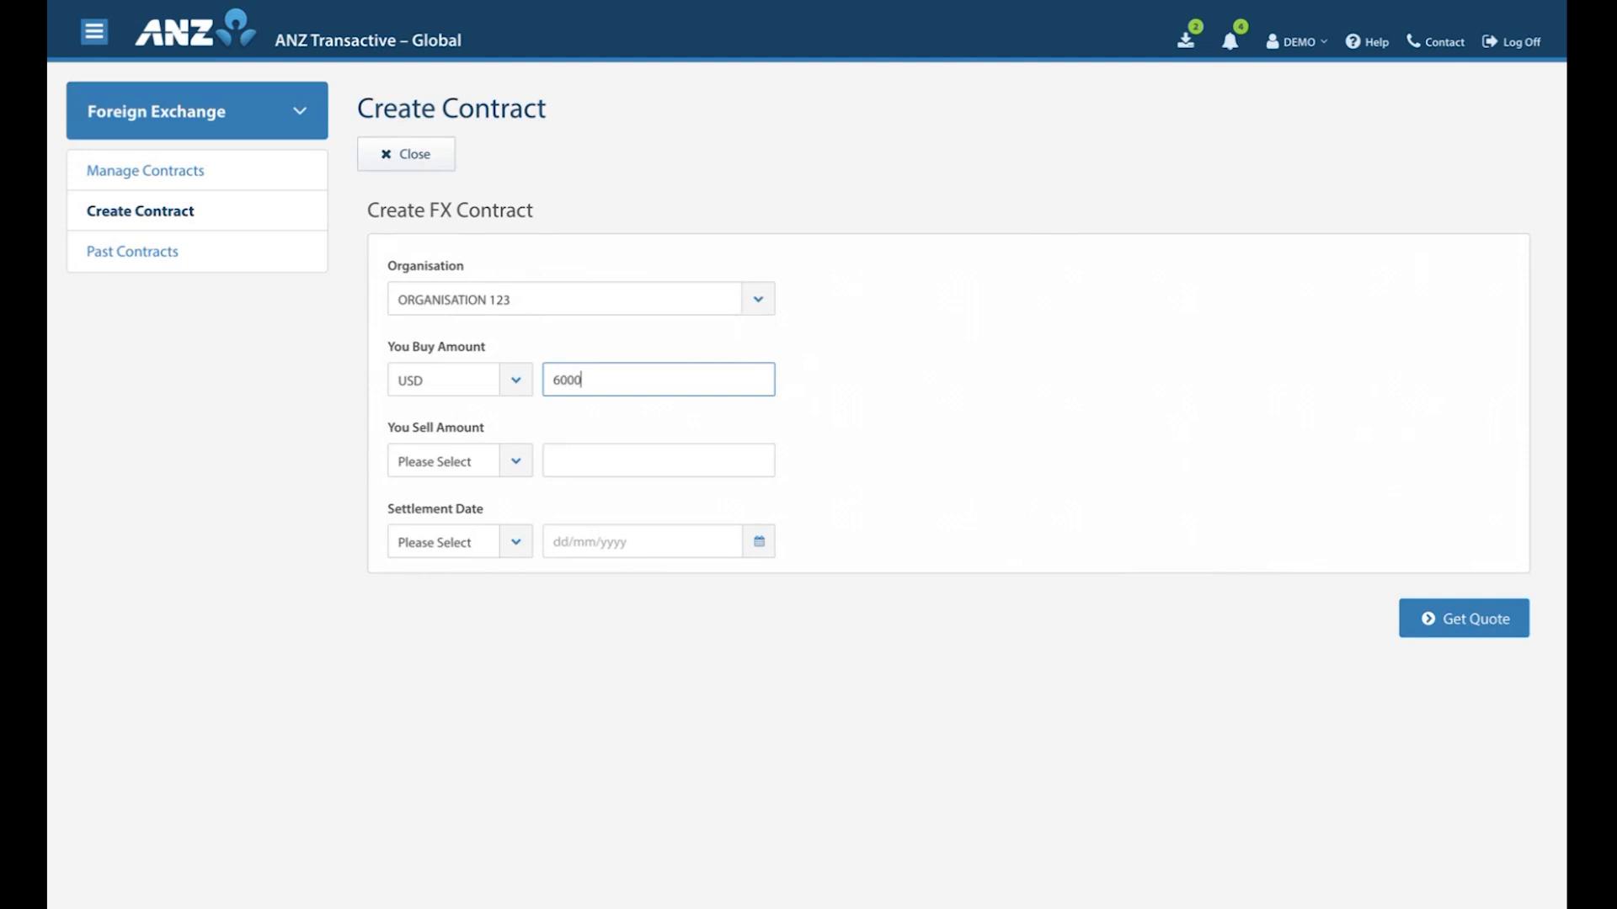
{"action": "type", "text": ",0000"}
{"action": "left_click", "coordinate": [880, 398]}
{"action": "left_click", "coordinate": [516, 460]}
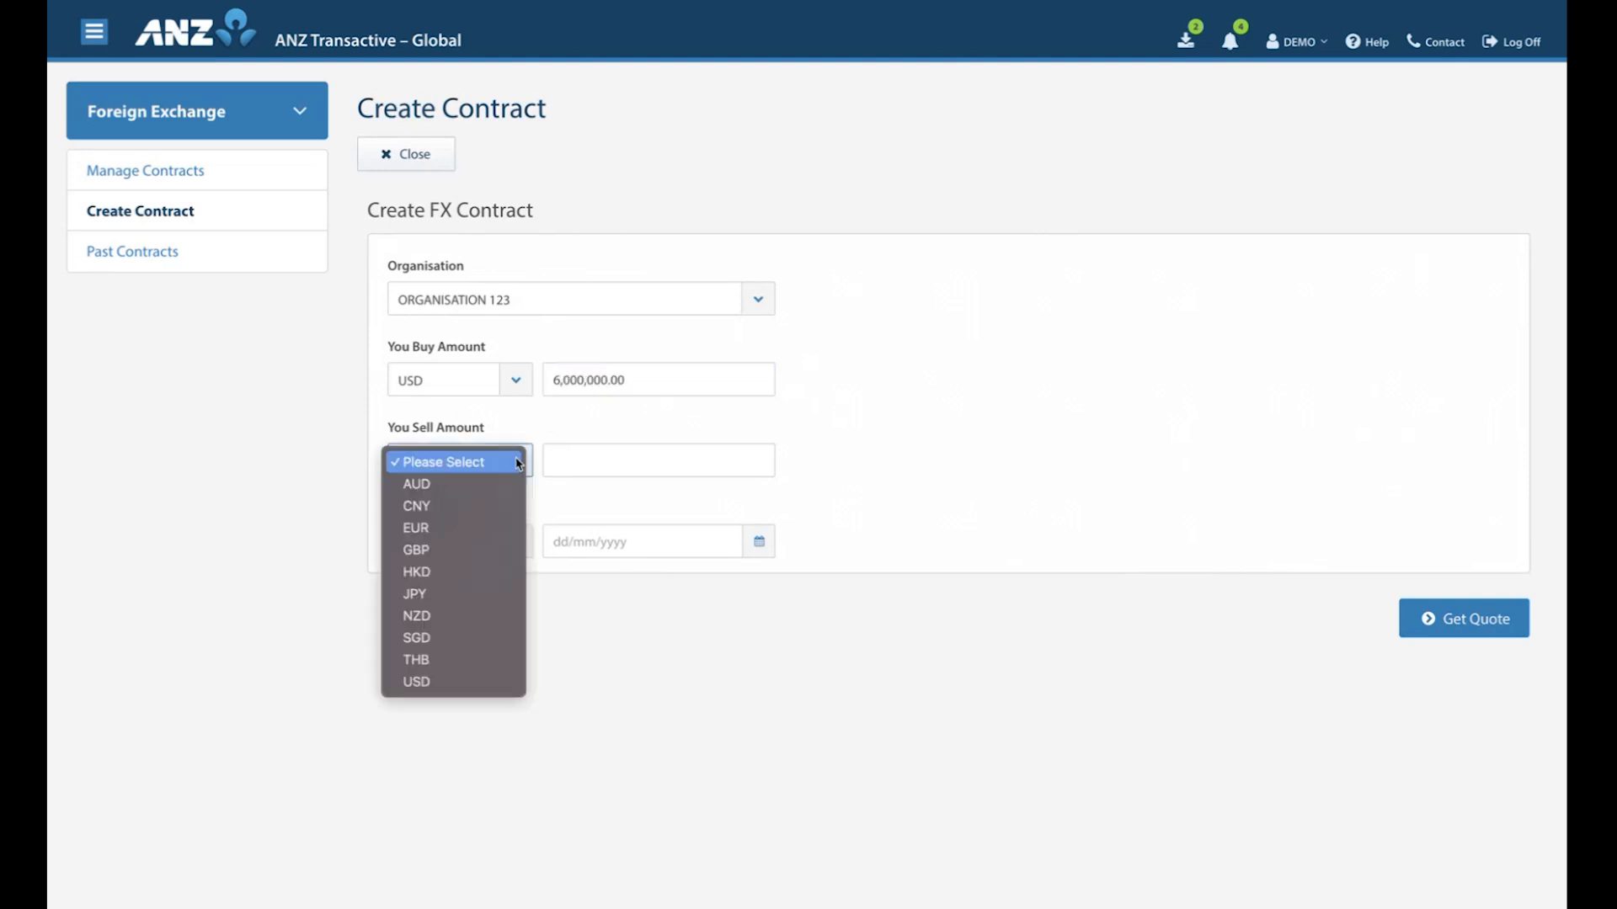
{"action": "left_click", "coordinate": [432, 488]}
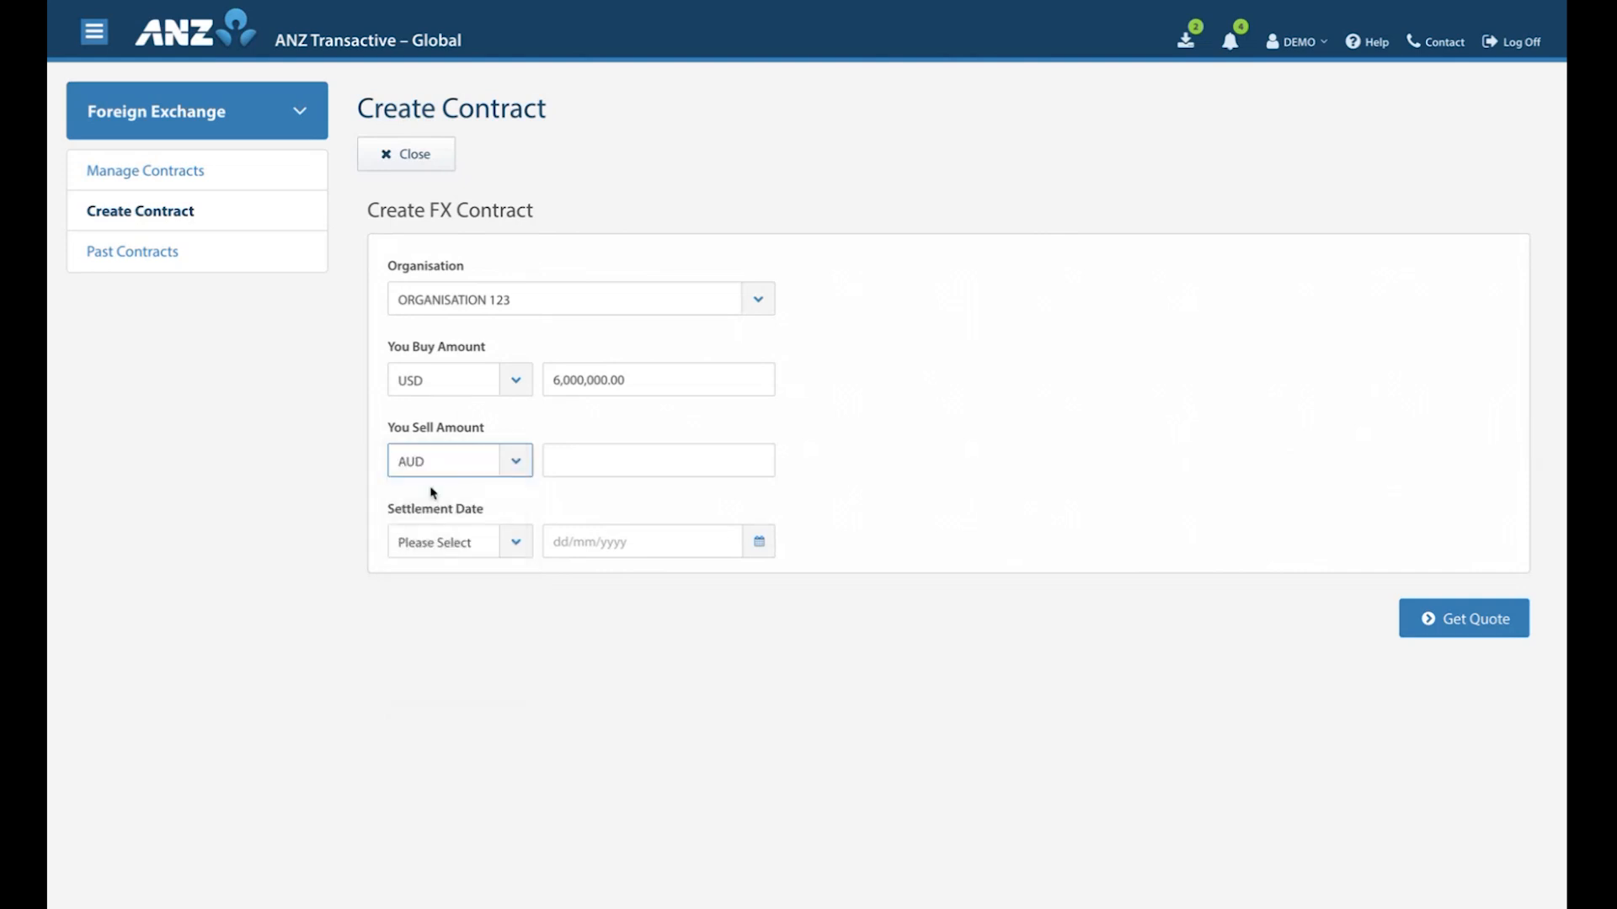
Set the contract's settlement to the 1W tenor, 14/08/2025, and get and accept a quote for it.
{"action": "left_click", "coordinate": [517, 542]}
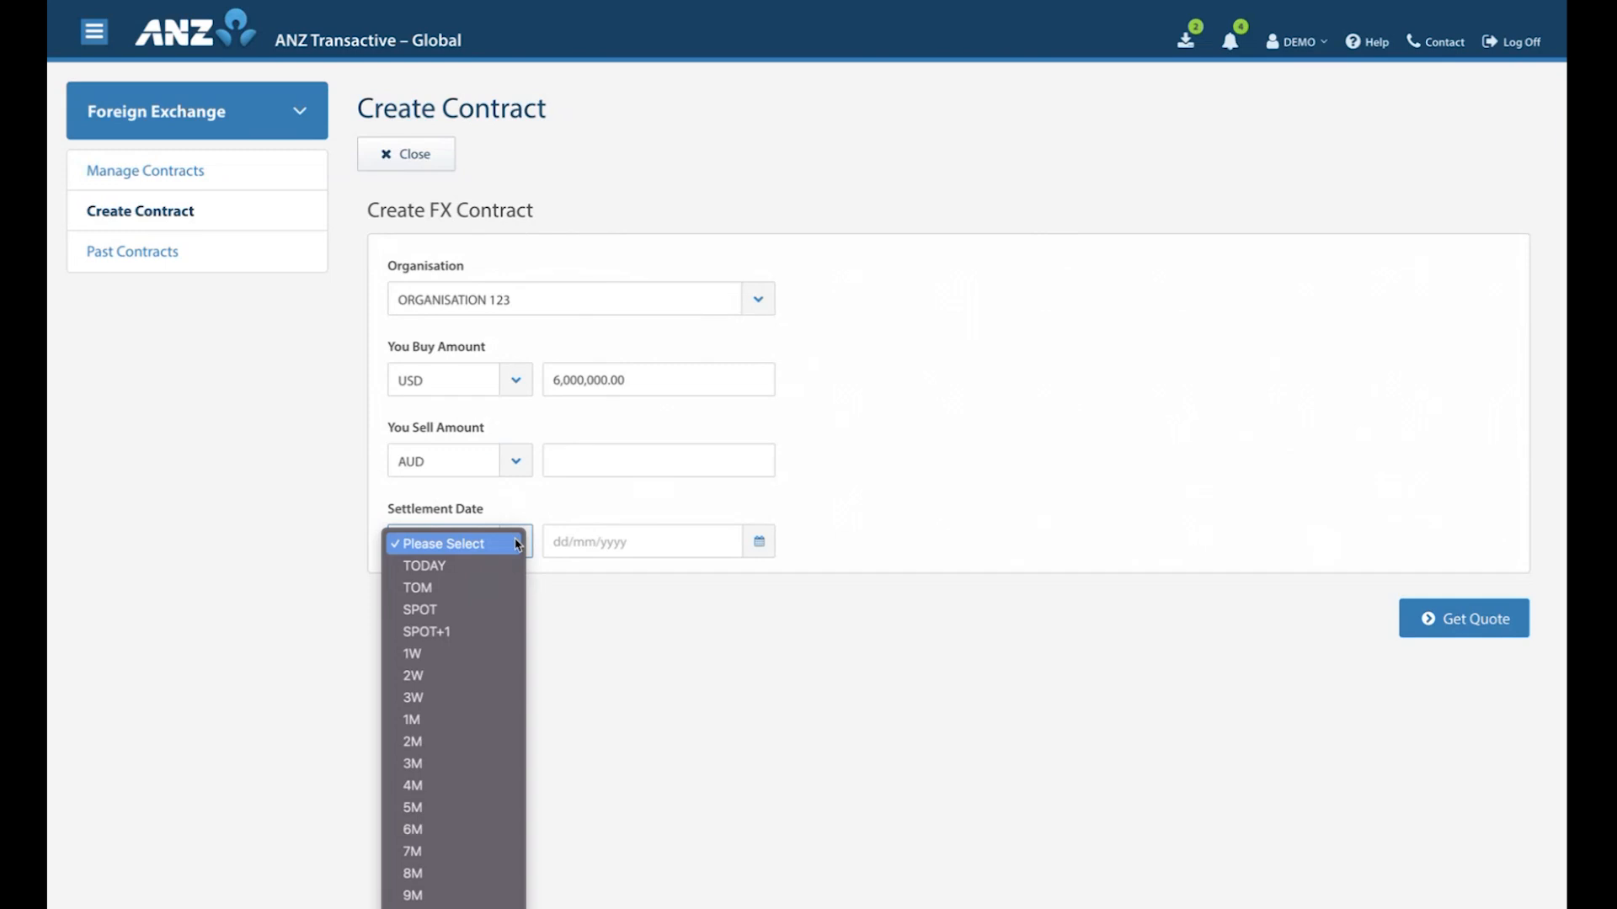
{"action": "left_click", "coordinate": [759, 543]}
{"action": "left_click", "coordinate": [761, 542]}
{"action": "left_click", "coordinate": [654, 671]}
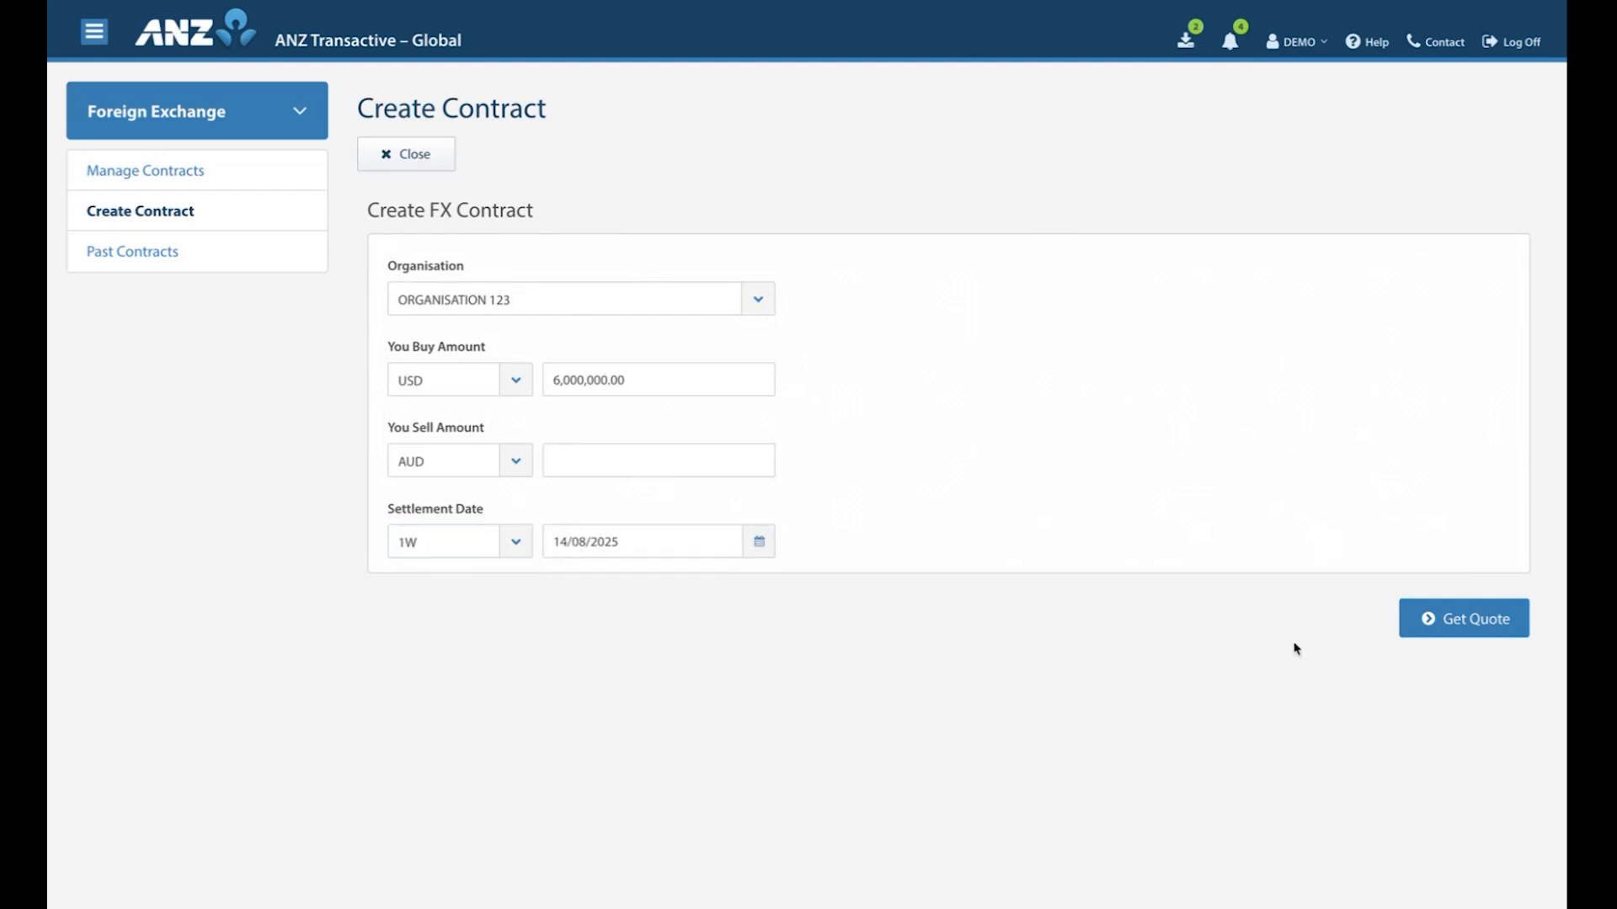
{"action": "left_click", "coordinate": [1455, 632]}
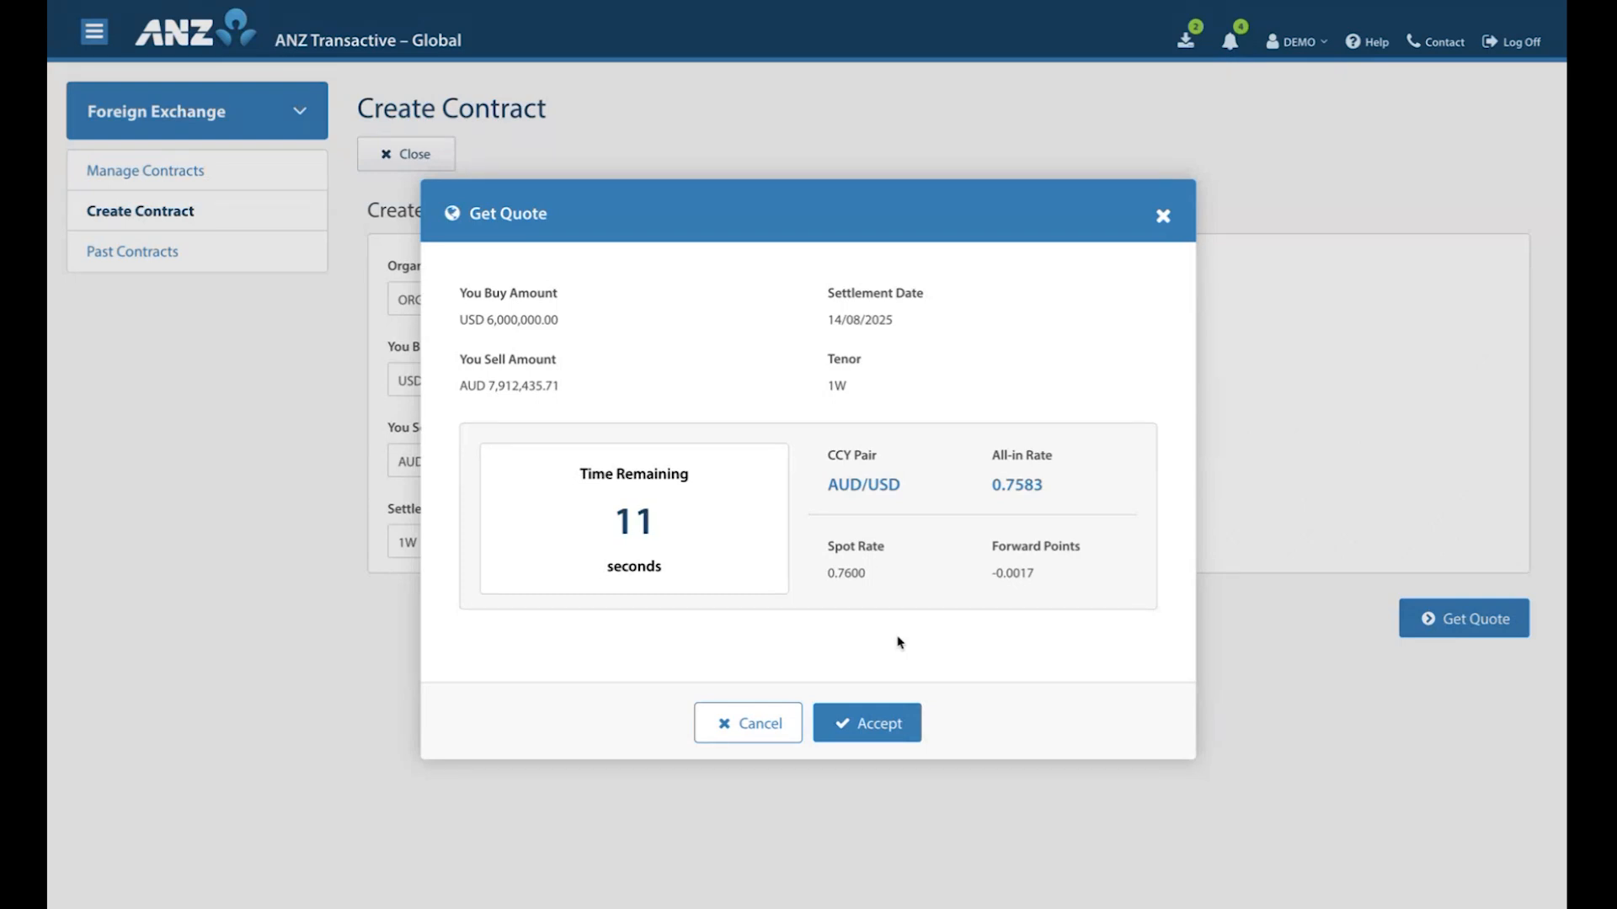
{"action": "left_click", "coordinate": [871, 729]}
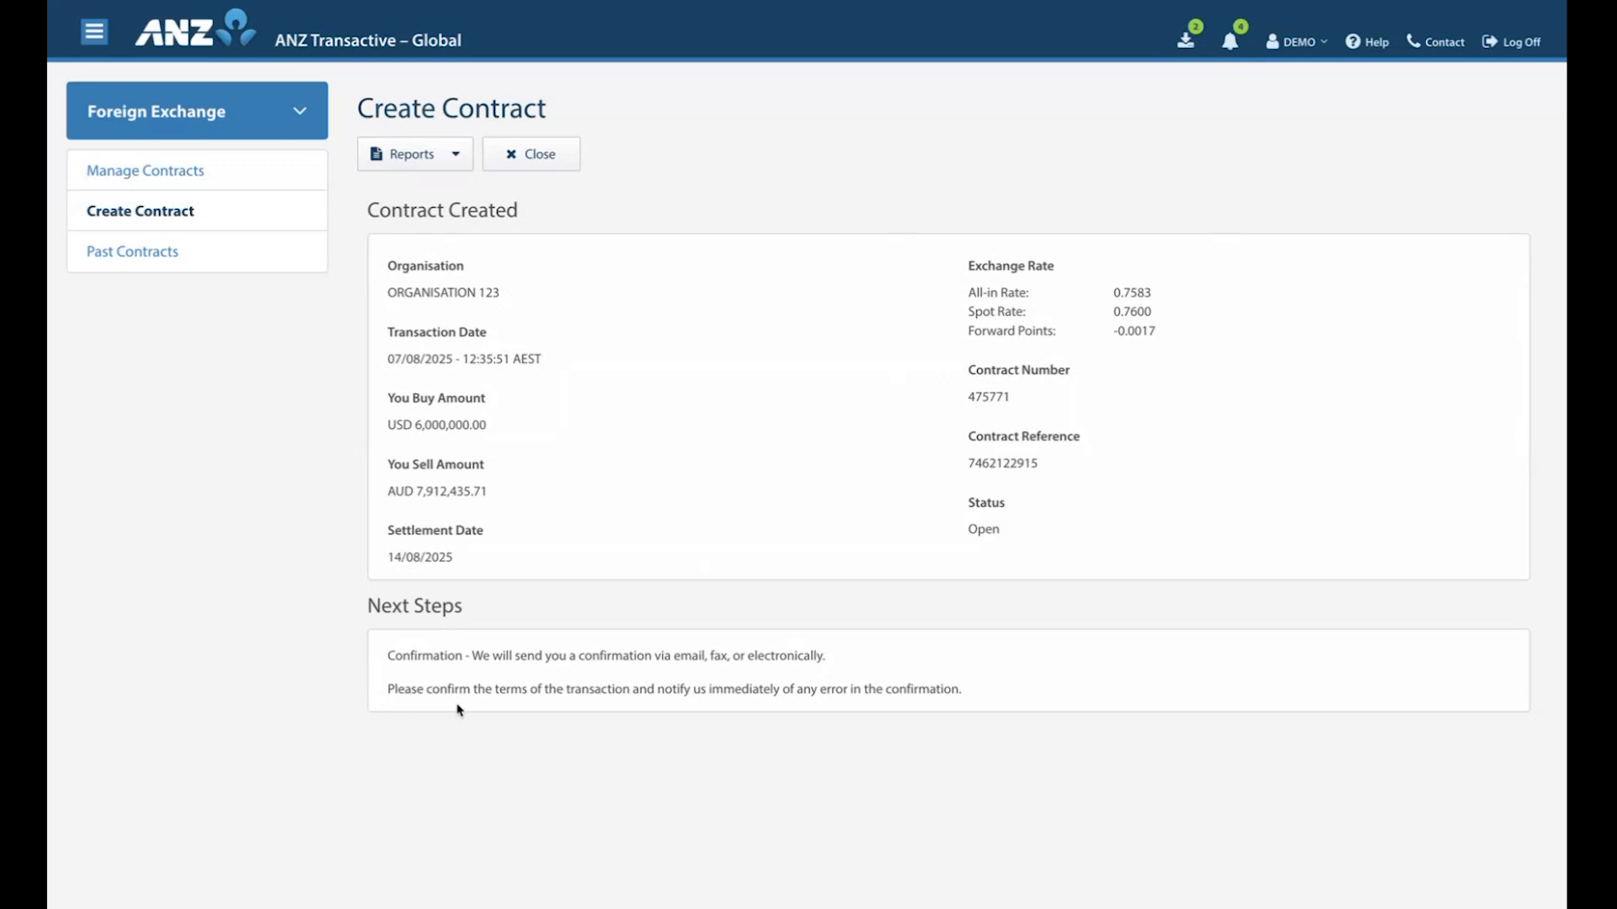
Find ANZ eMatching - AU among the application links, view the eMatching confirmation queues overview, and switch back to ANZ Transactive – Global.
{"action": "left_click", "coordinate": [301, 115]}
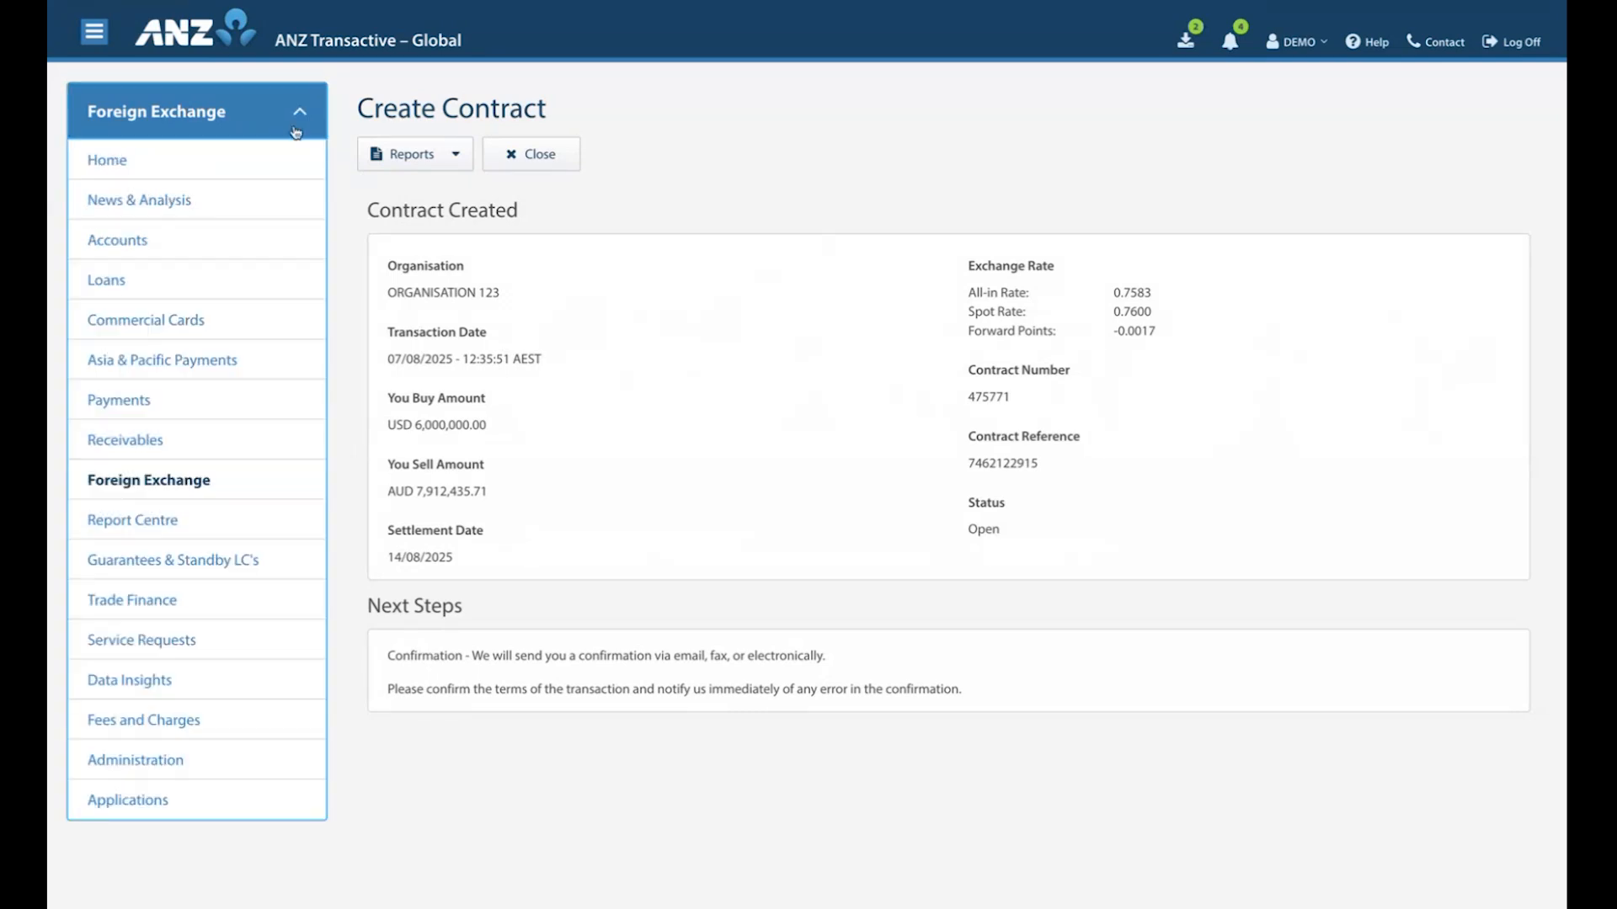
{"action": "left_click", "coordinate": [128, 802]}
{"action": "scroll", "coordinate": [787, 693], "scroll_direction": "down", "scroll_amount": 3}
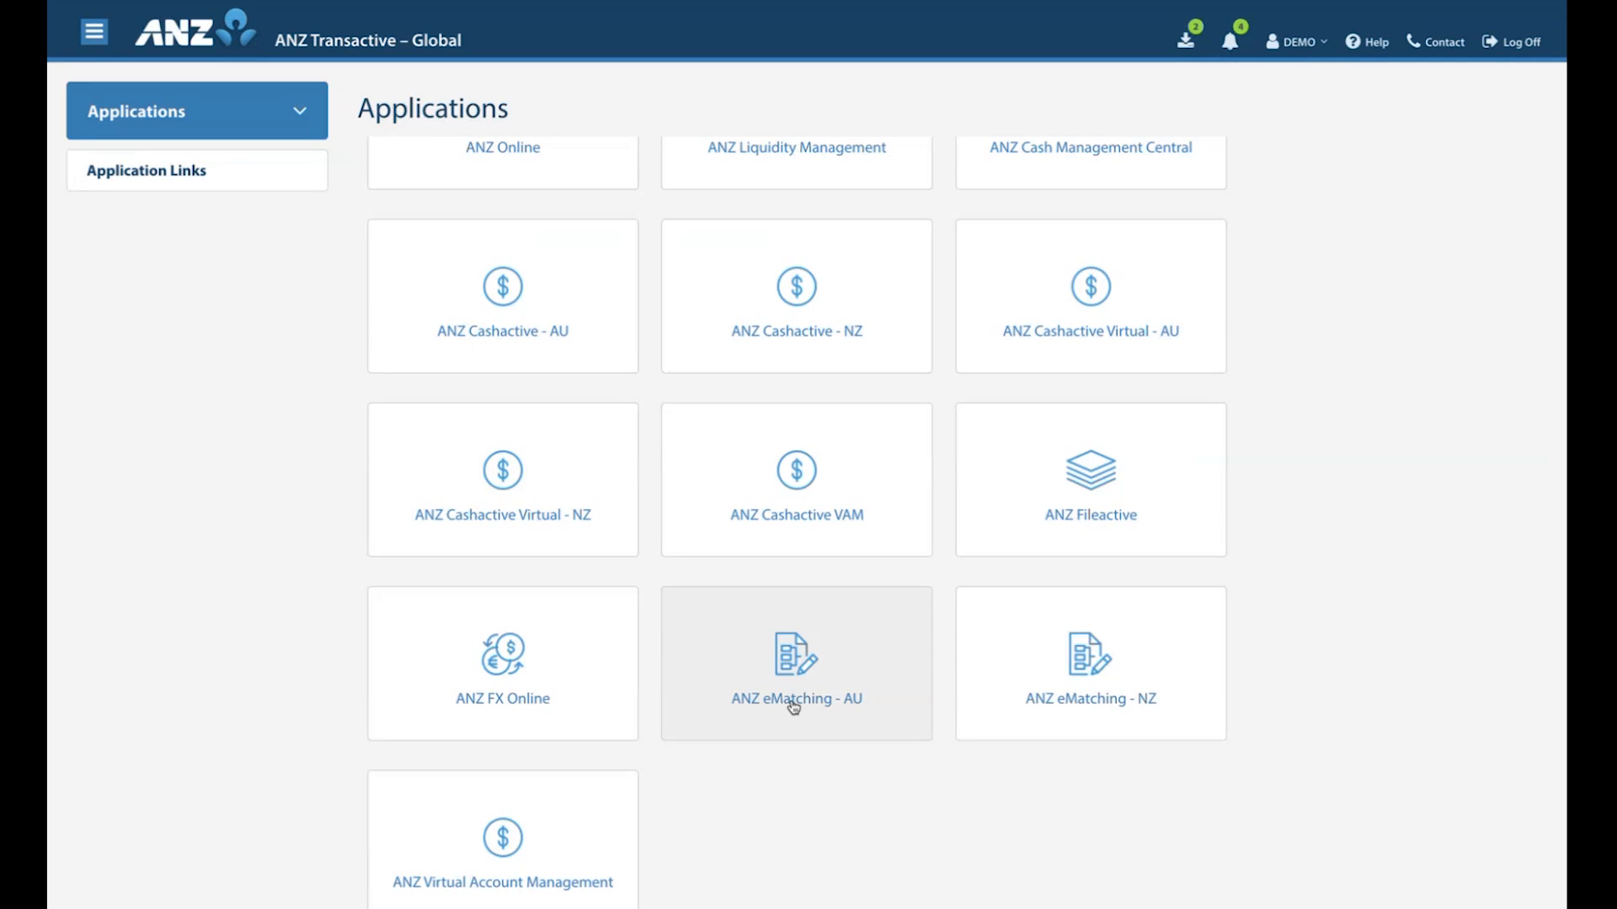
{"action": "key", "text": "super+Tab"}
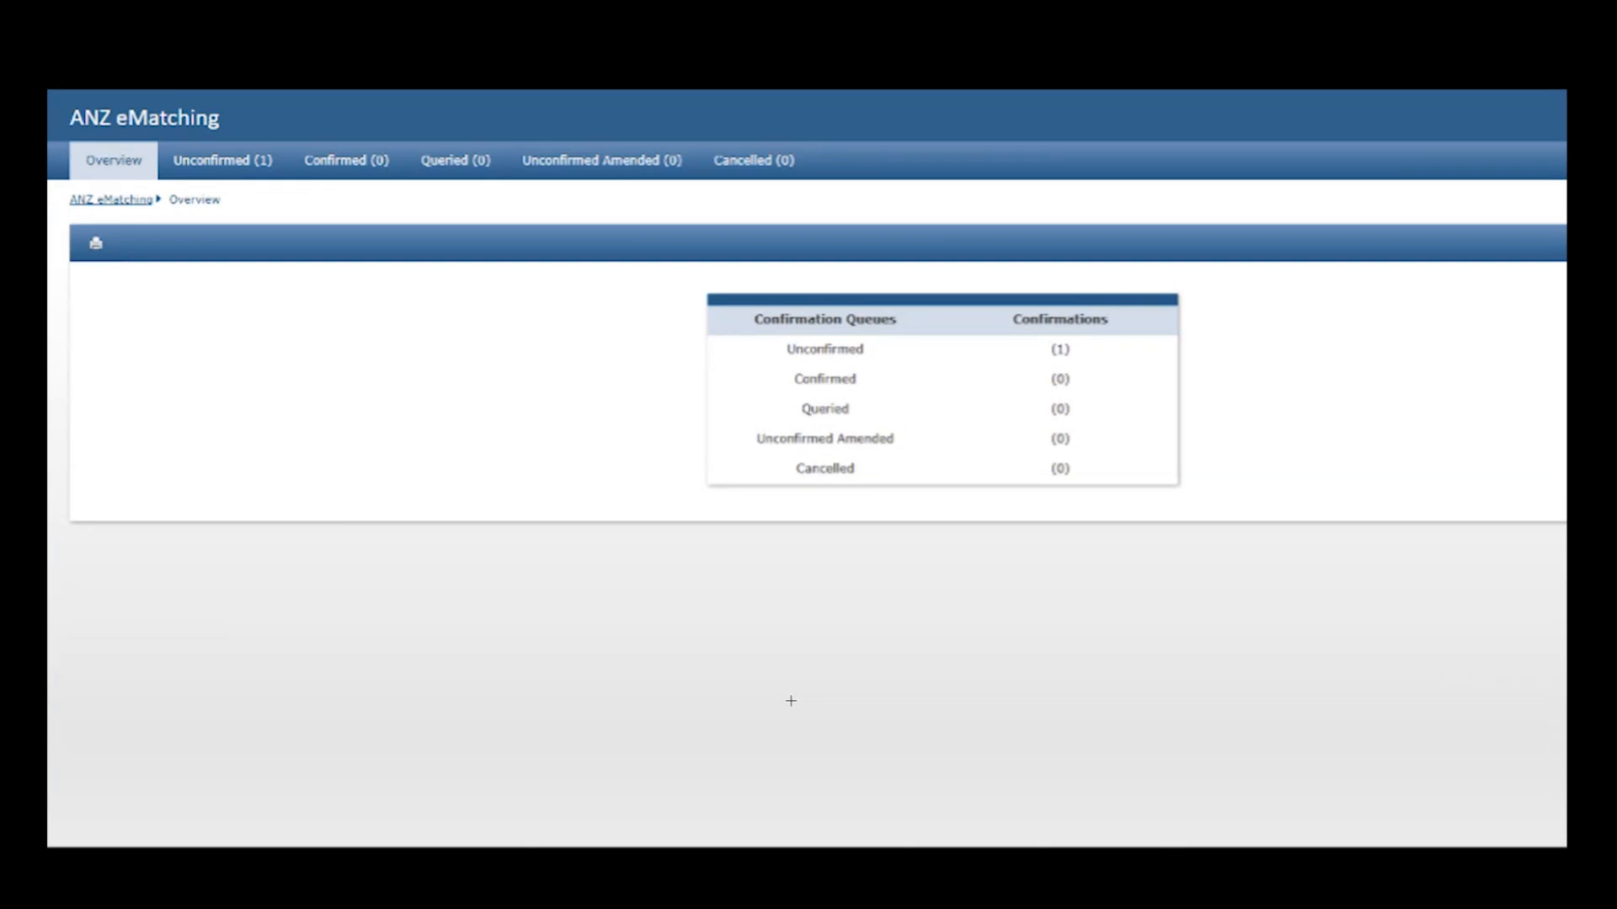
{"action": "key", "text": "super+Tab"}
{"action": "key", "text": "super+Tab"}
{"action": "key", "text": "super+Tab"}
{"action": "key", "text": "super+Tab"}
{"action": "key", "text": "super+Tab"}
{"action": "key", "text": "super+Tab"}
{"action": "key", "text": "super+Tab"}
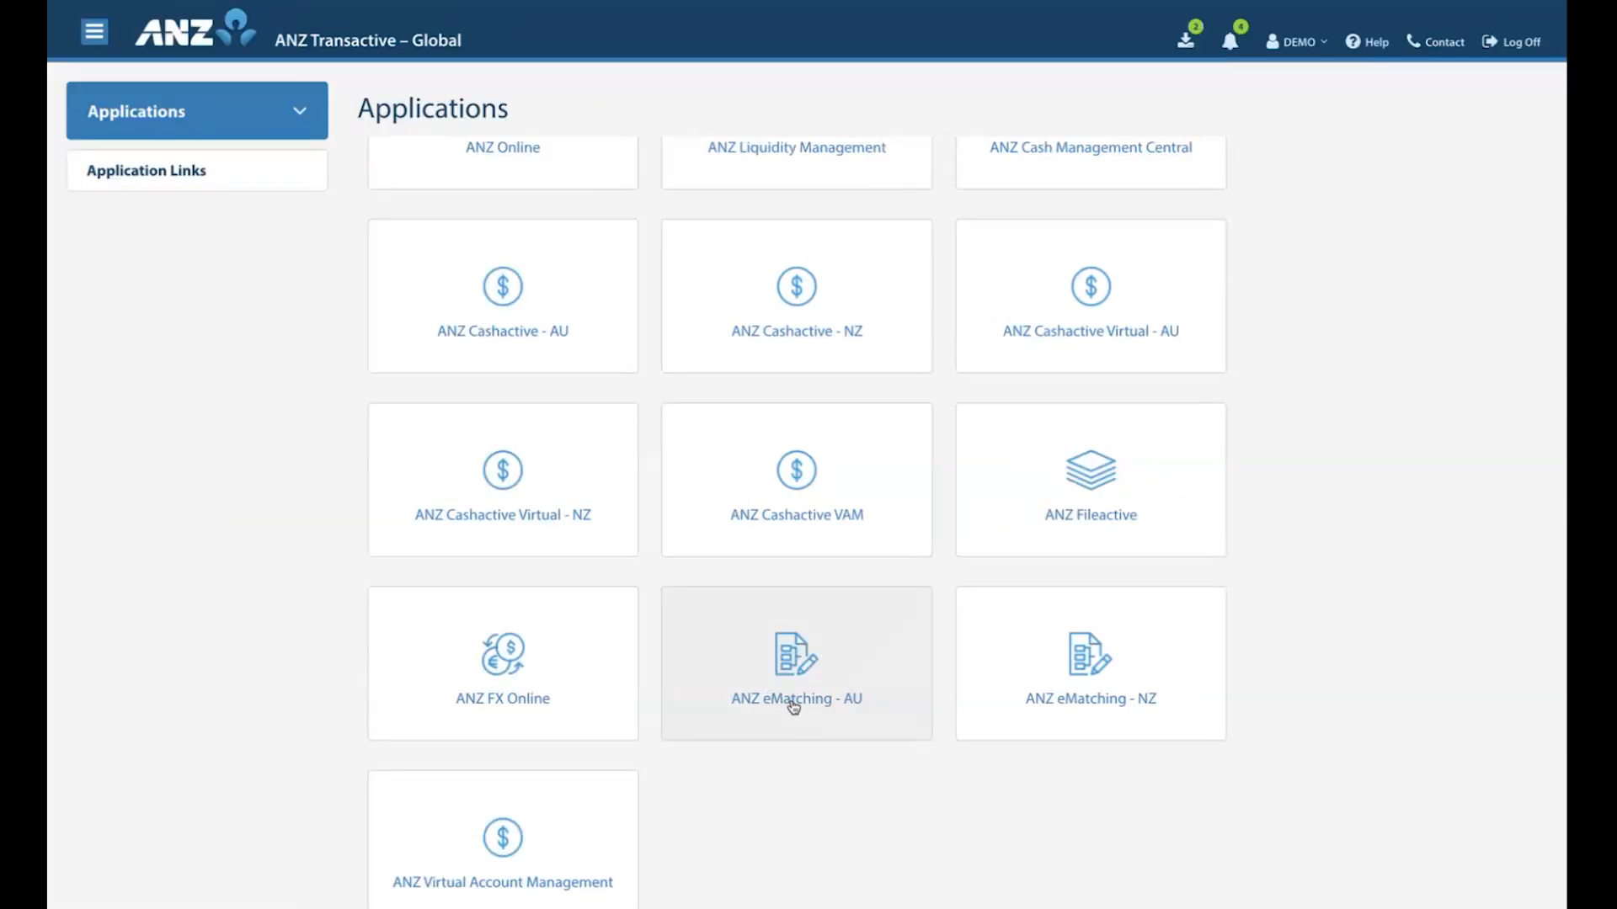
Return to Foreign Exchange and start a new FX swap for ORGANISATION 123 as an even swap.
{"action": "left_click", "coordinate": [288, 130]}
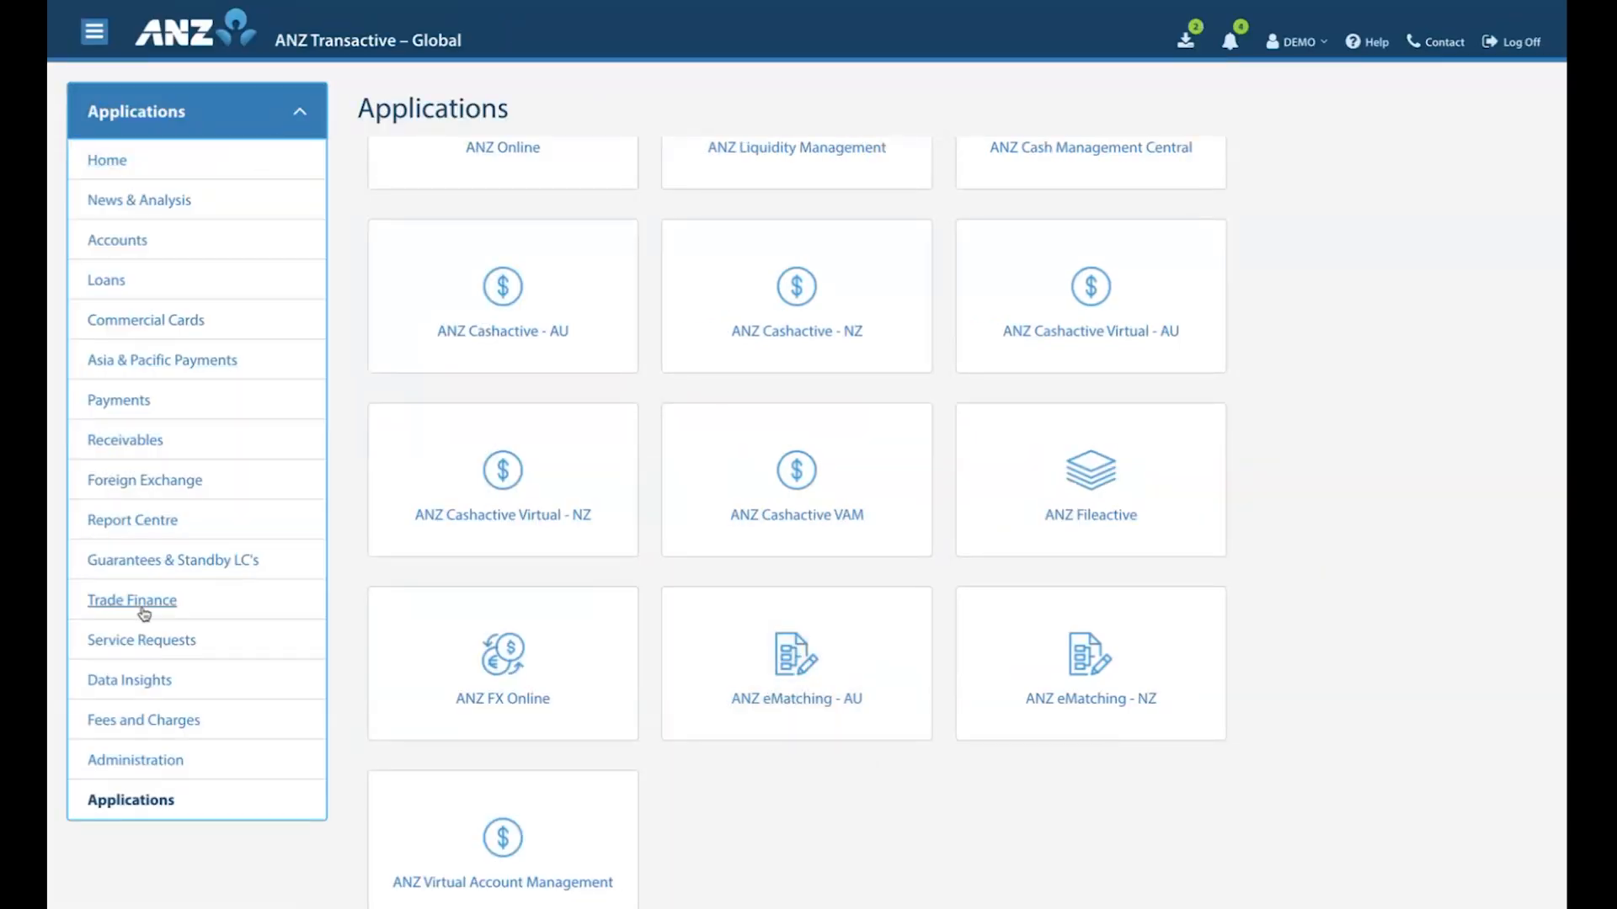
{"action": "left_click", "coordinate": [141, 485]}
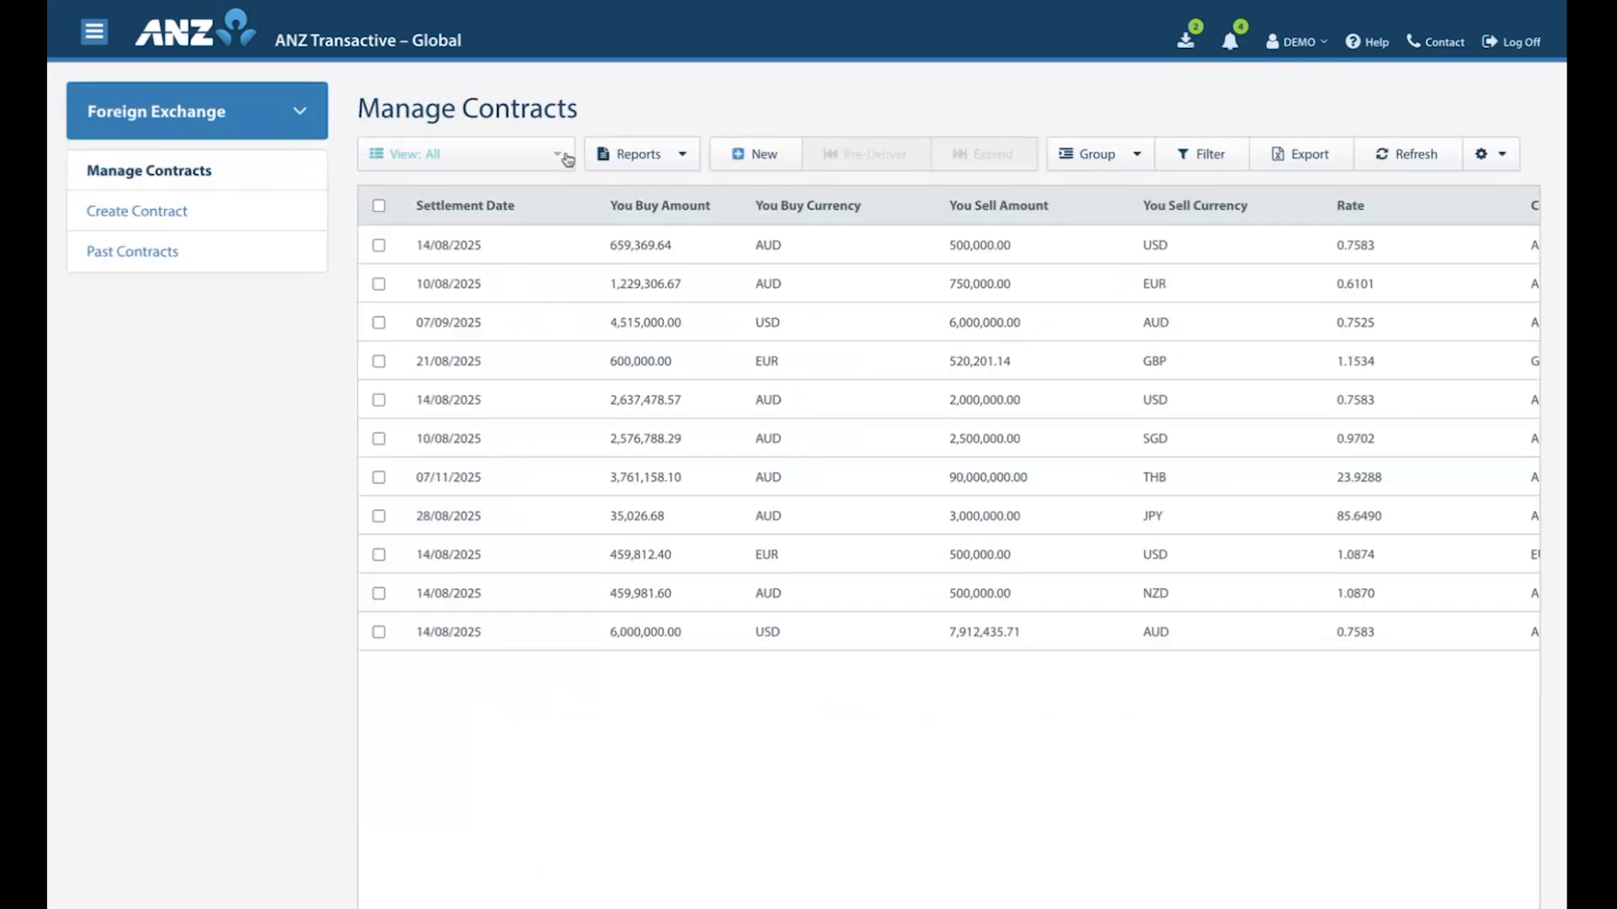
{"action": "left_click", "coordinate": [162, 212]}
{"action": "left_click", "coordinate": [736, 322]}
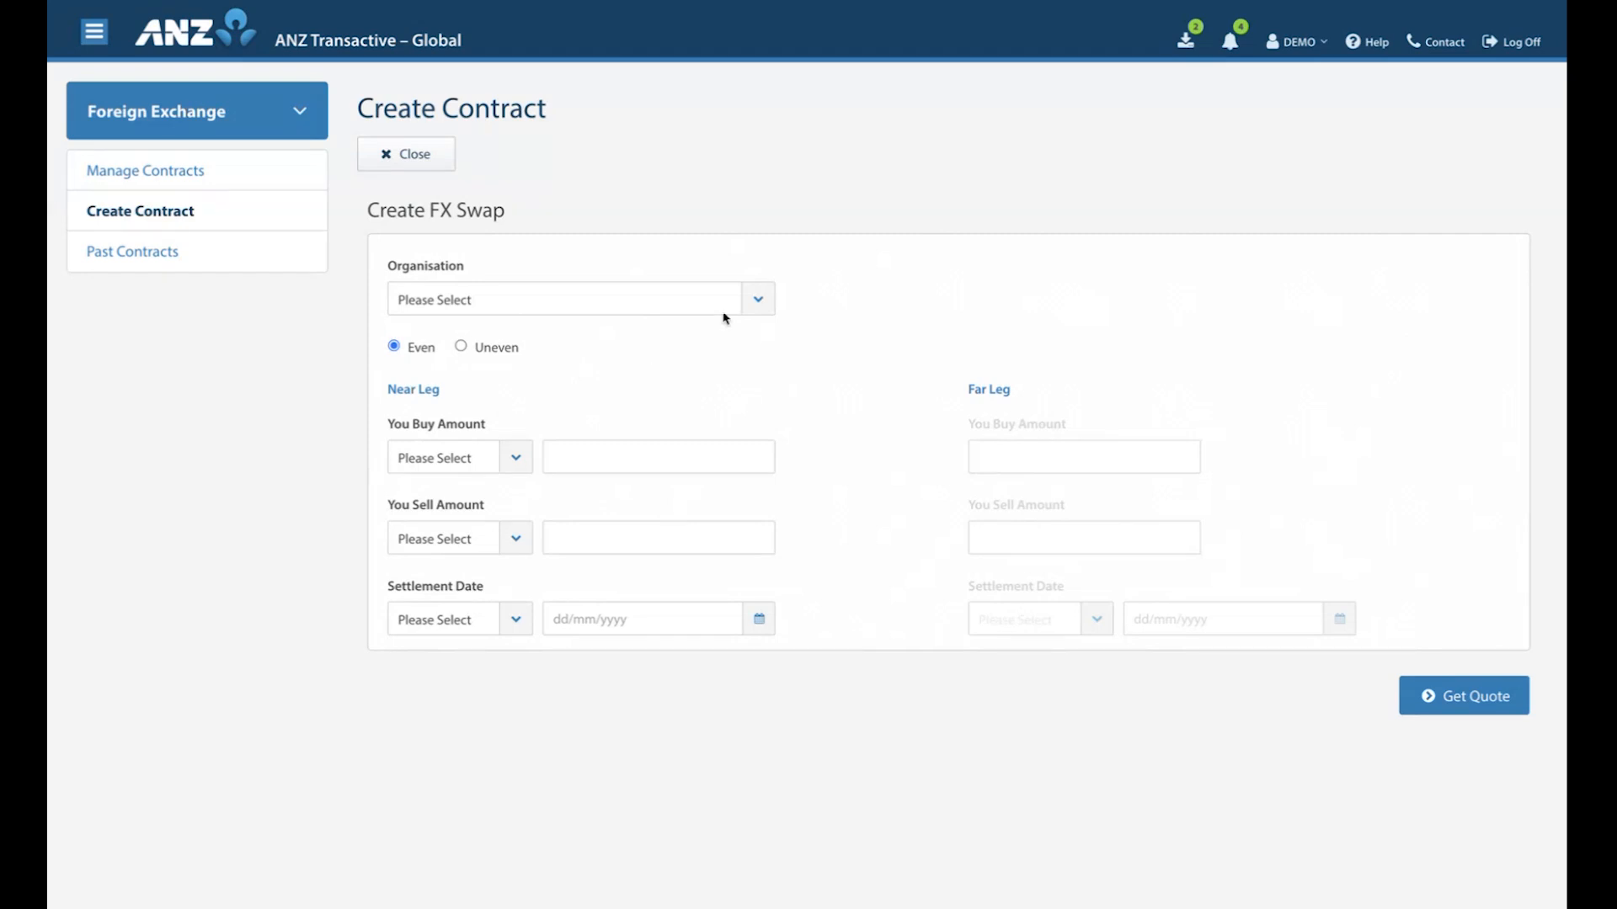
{"action": "left_click", "coordinate": [753, 298]}
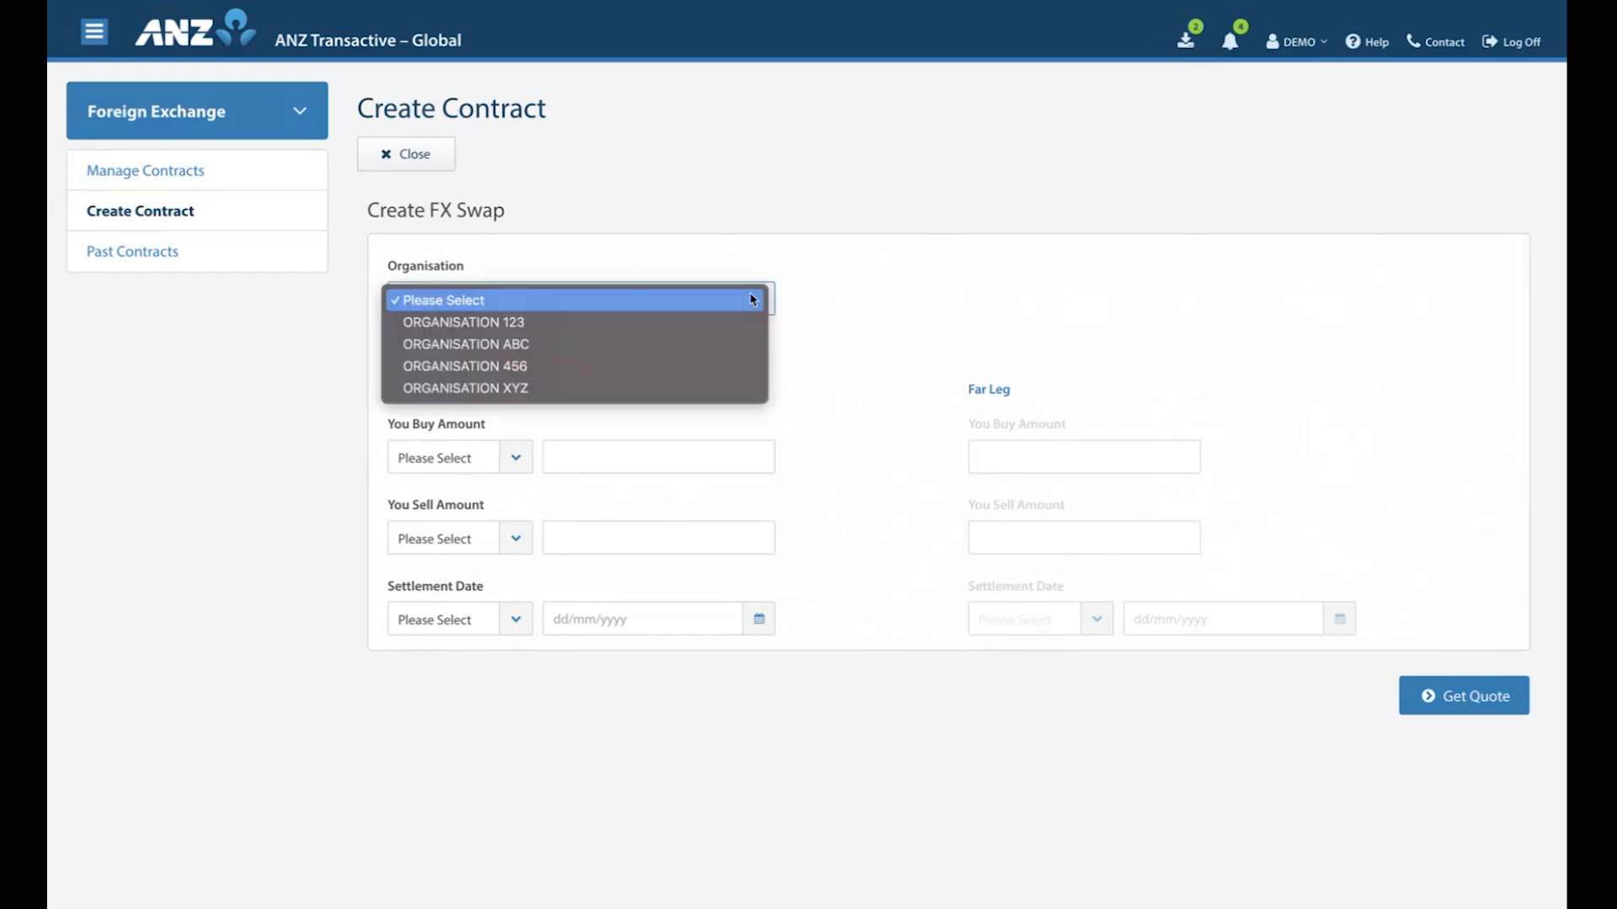
{"action": "left_click", "coordinate": [670, 325]}
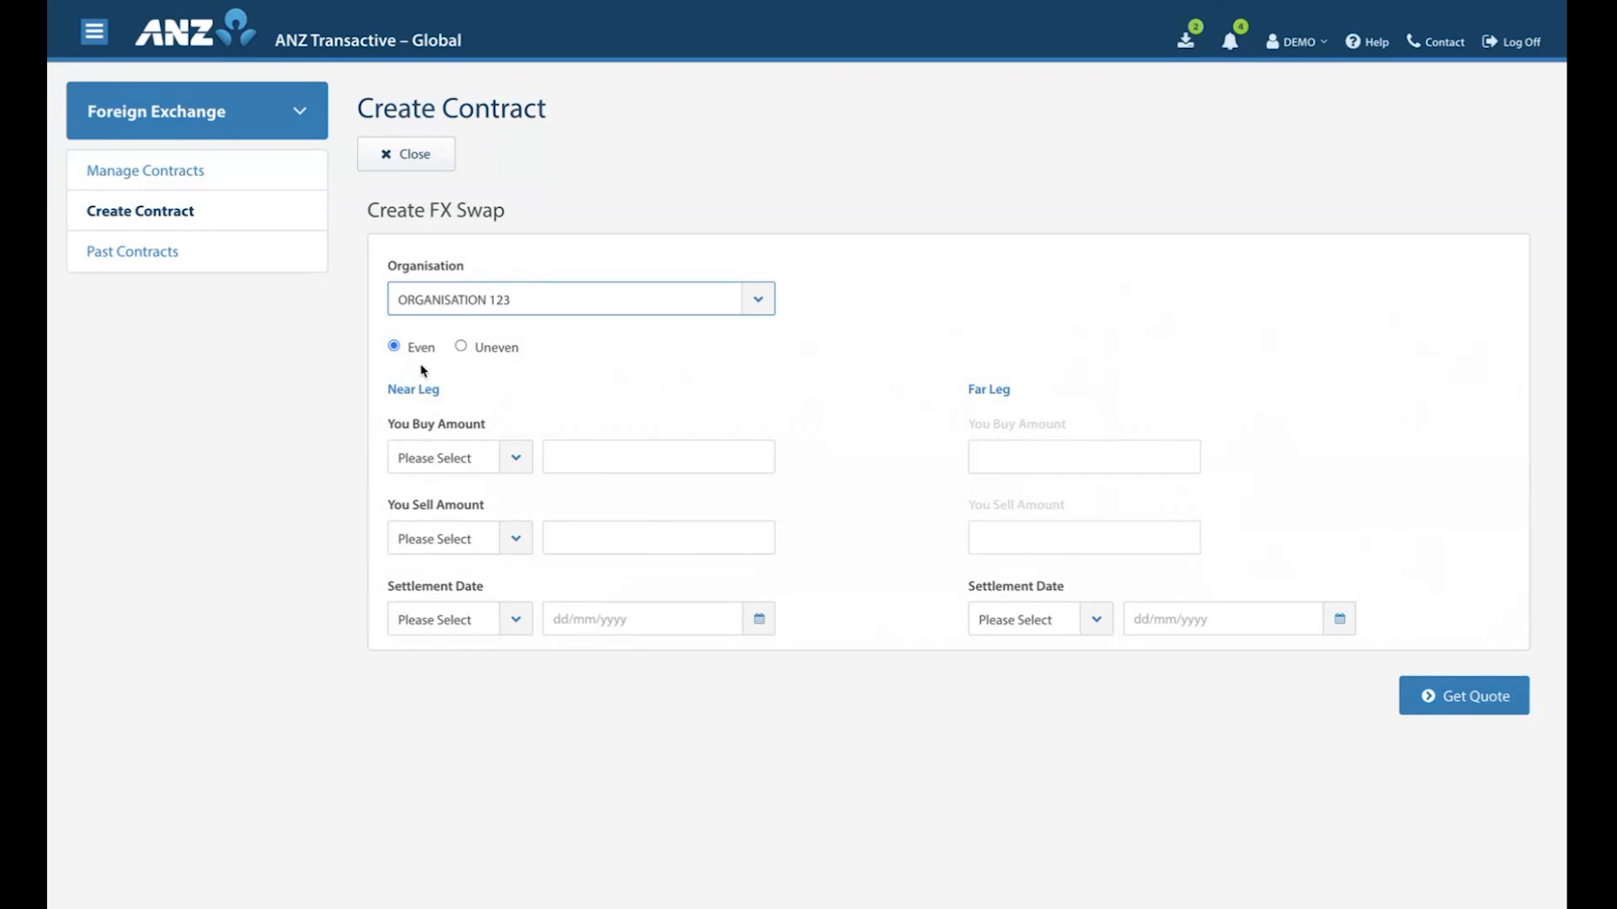
{"action": "left_click", "coordinate": [460, 346]}
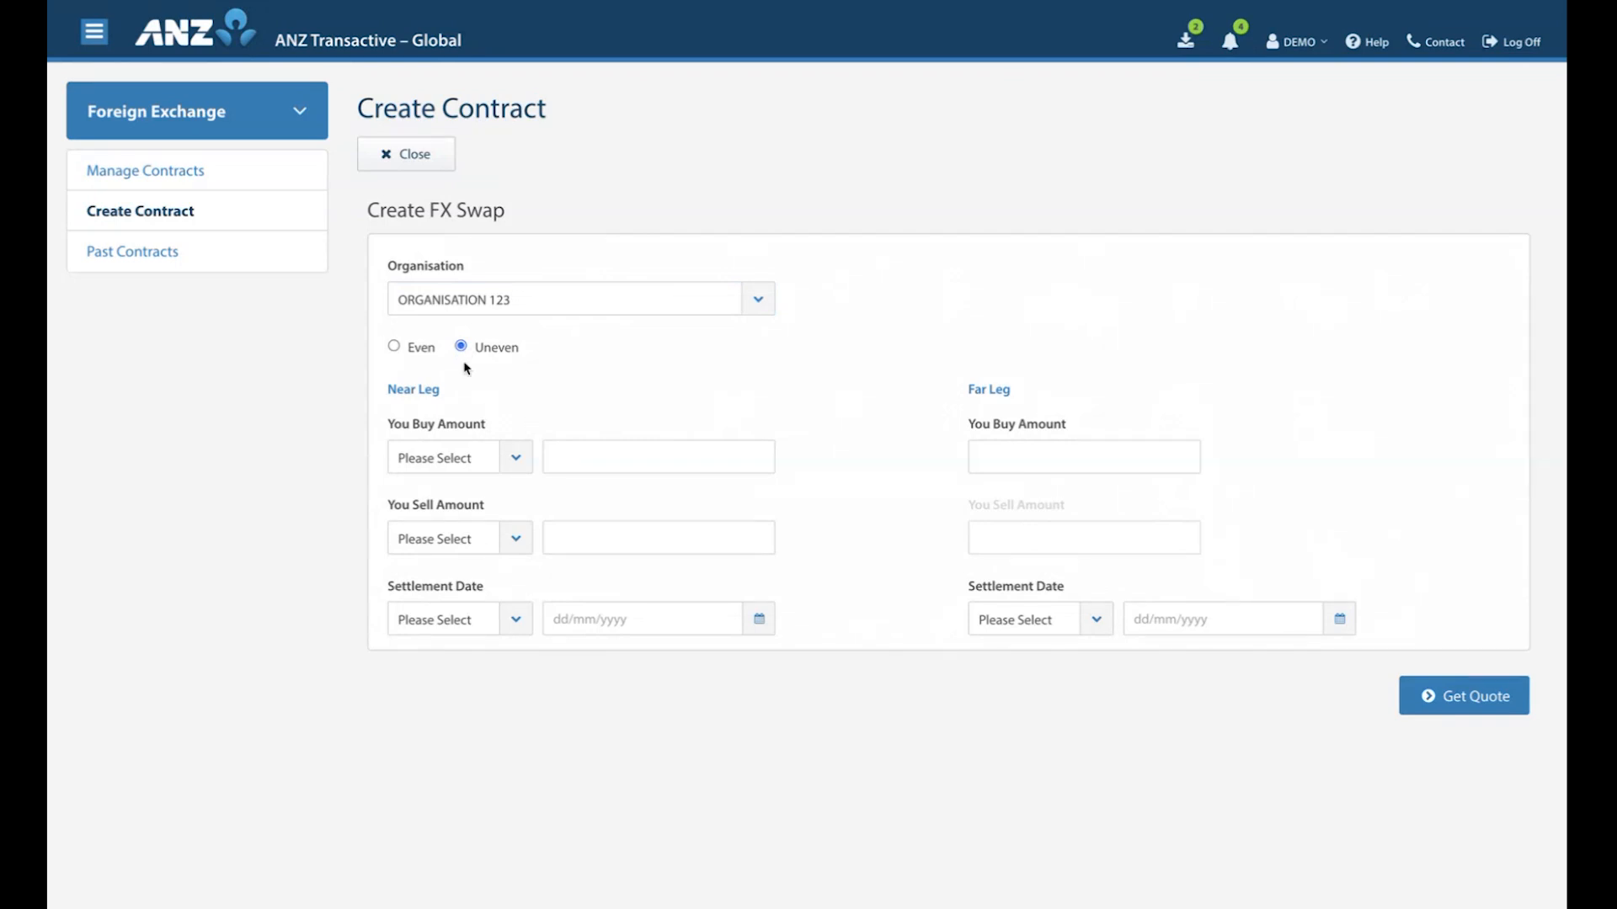
{"action": "left_click", "coordinate": [394, 348]}
Set the swap's near leg buy amount to USD 100,000.00 and its sell currency to AUD.
{"action": "left_click", "coordinate": [516, 459]}
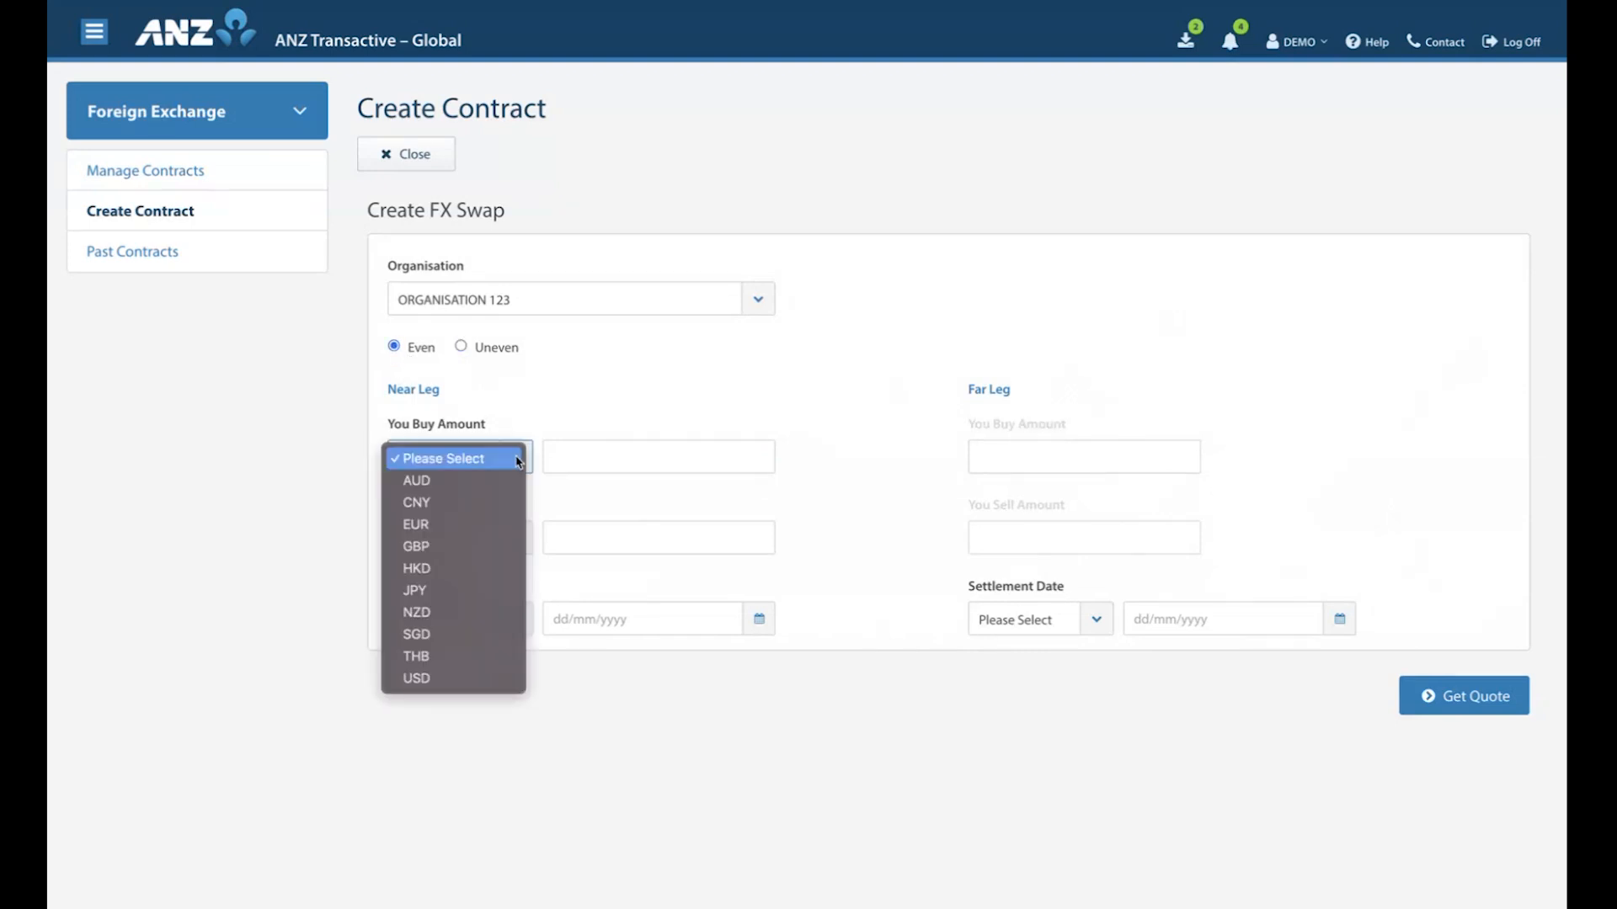
{"action": "left_click", "coordinate": [448, 678]}
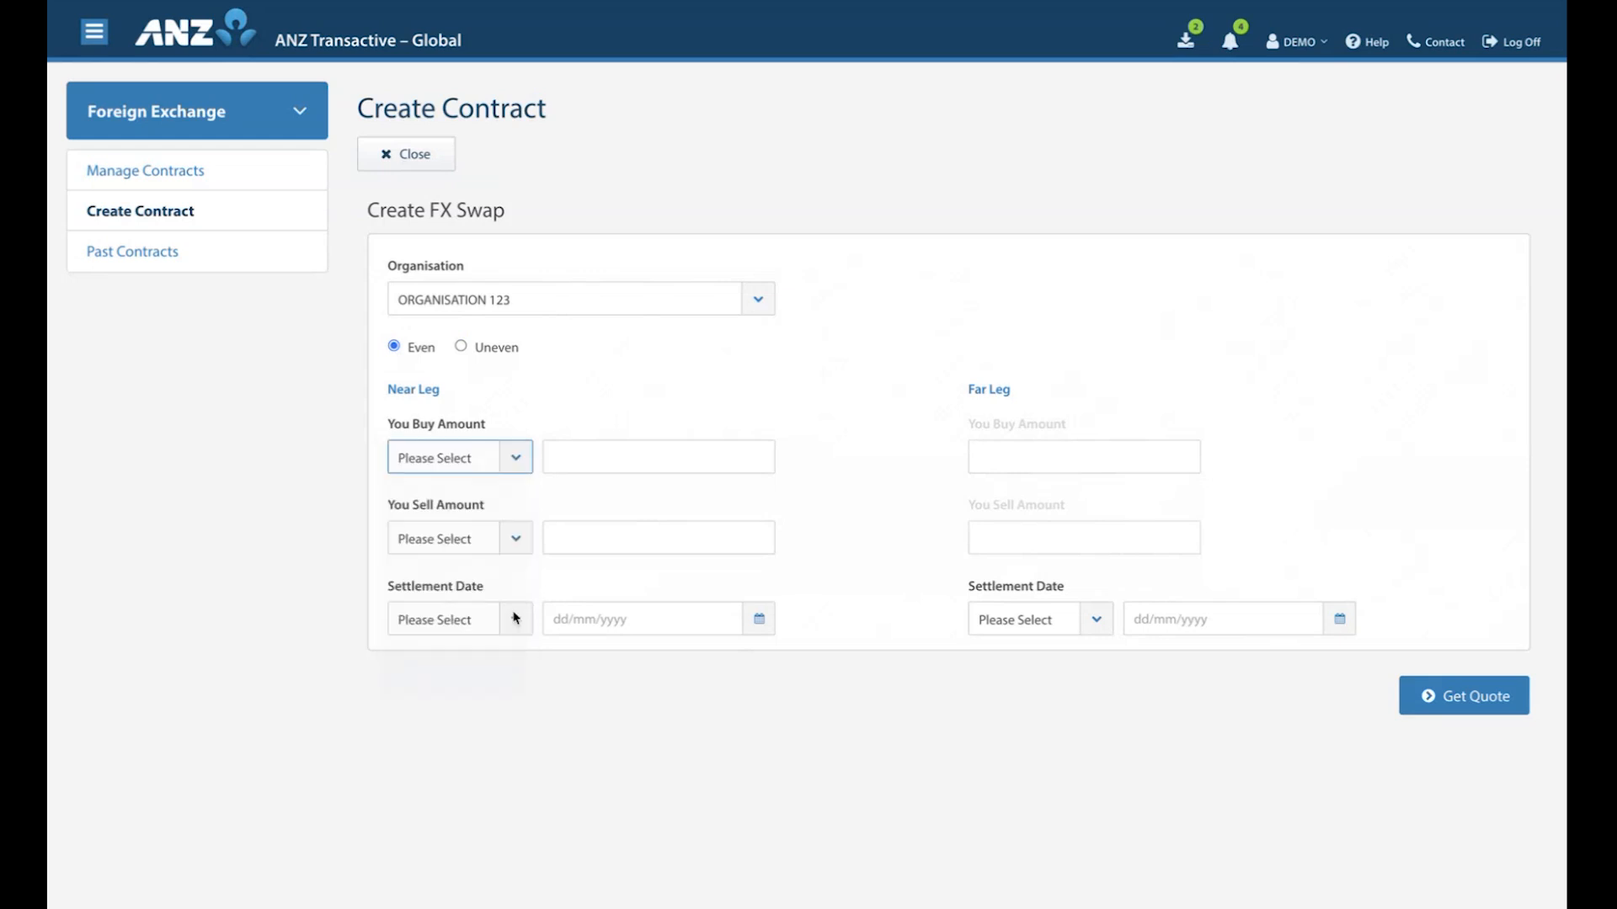
{"action": "left_click", "coordinate": [566, 454]}
{"action": "type", "text": "100000"}
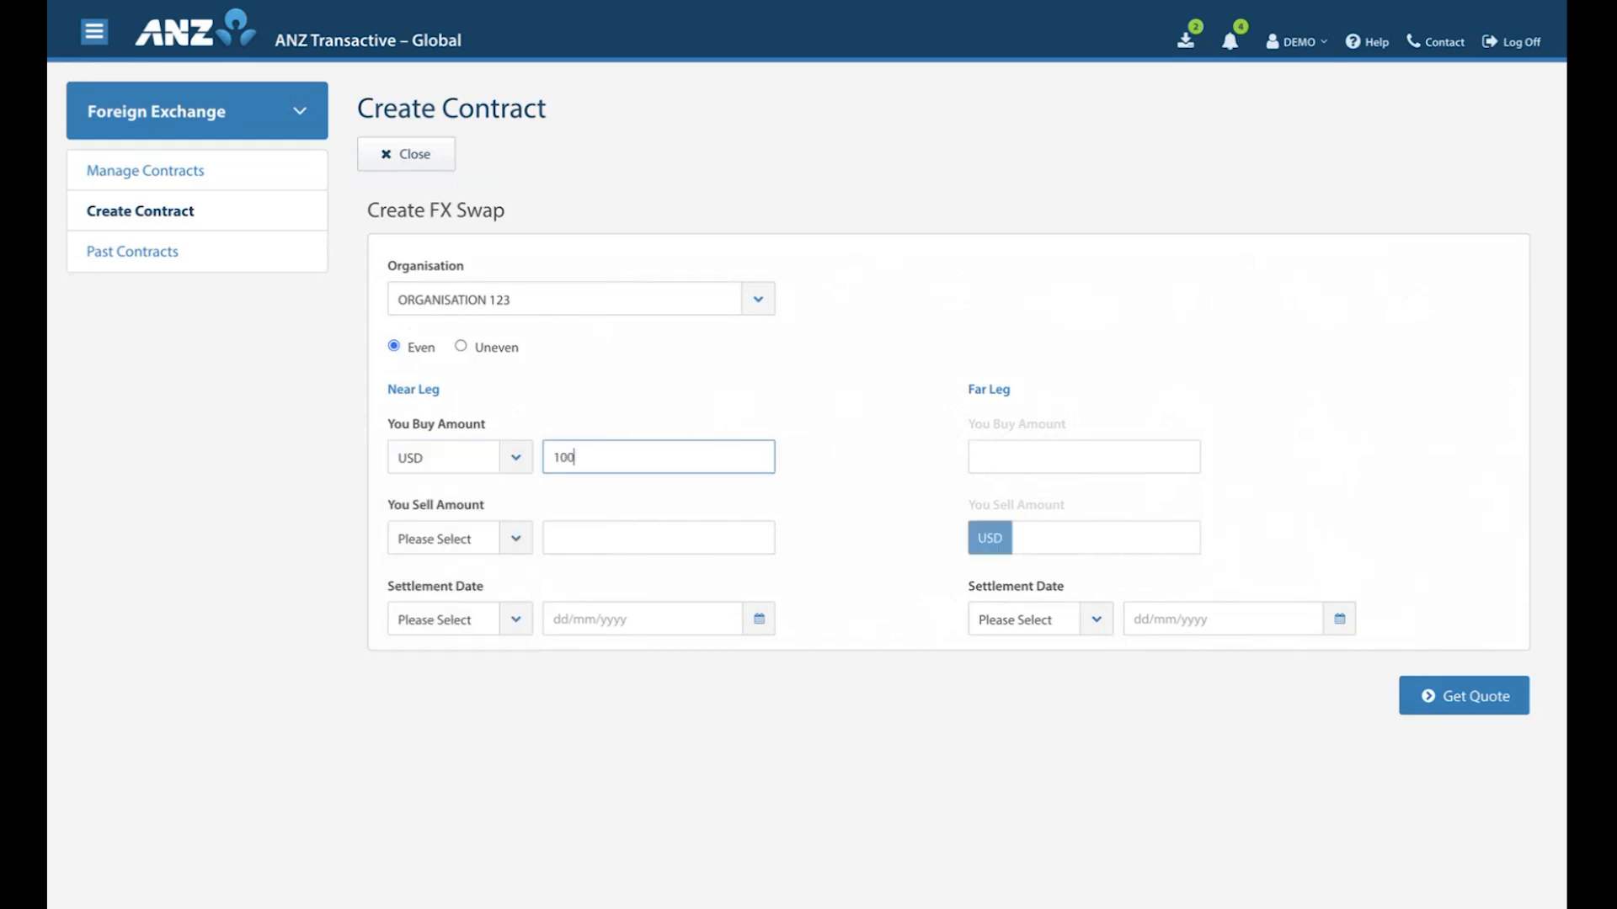
{"action": "left_click", "coordinate": [522, 505]}
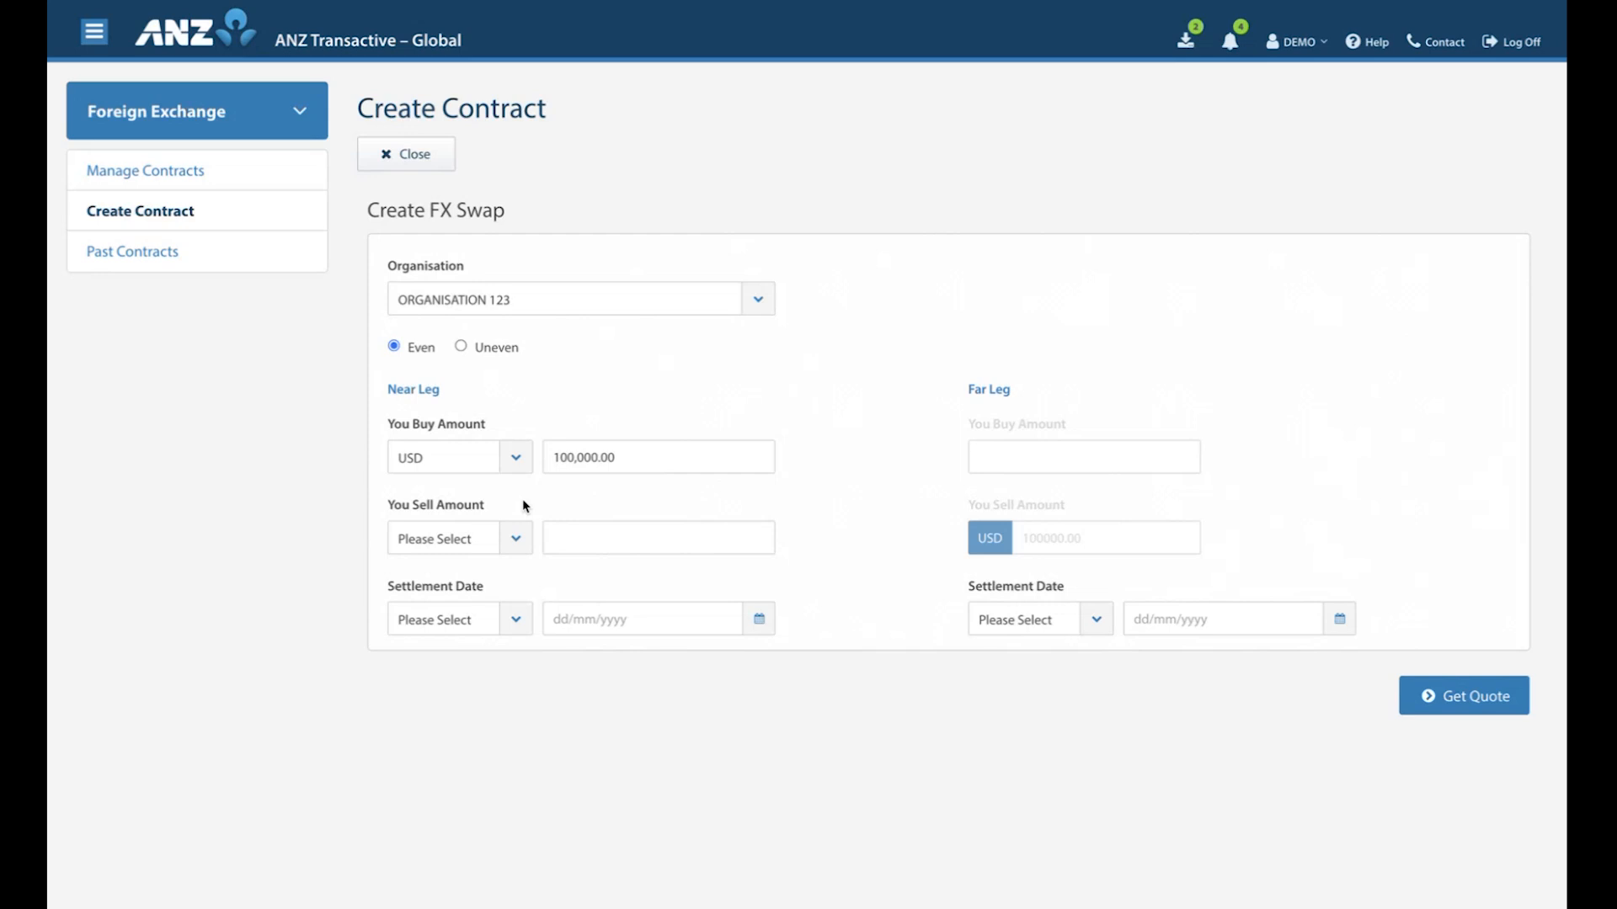
{"action": "left_click", "coordinate": [516, 538]}
{"action": "left_click", "coordinate": [592, 537]}
{"action": "left_click", "coordinate": [528, 592]}
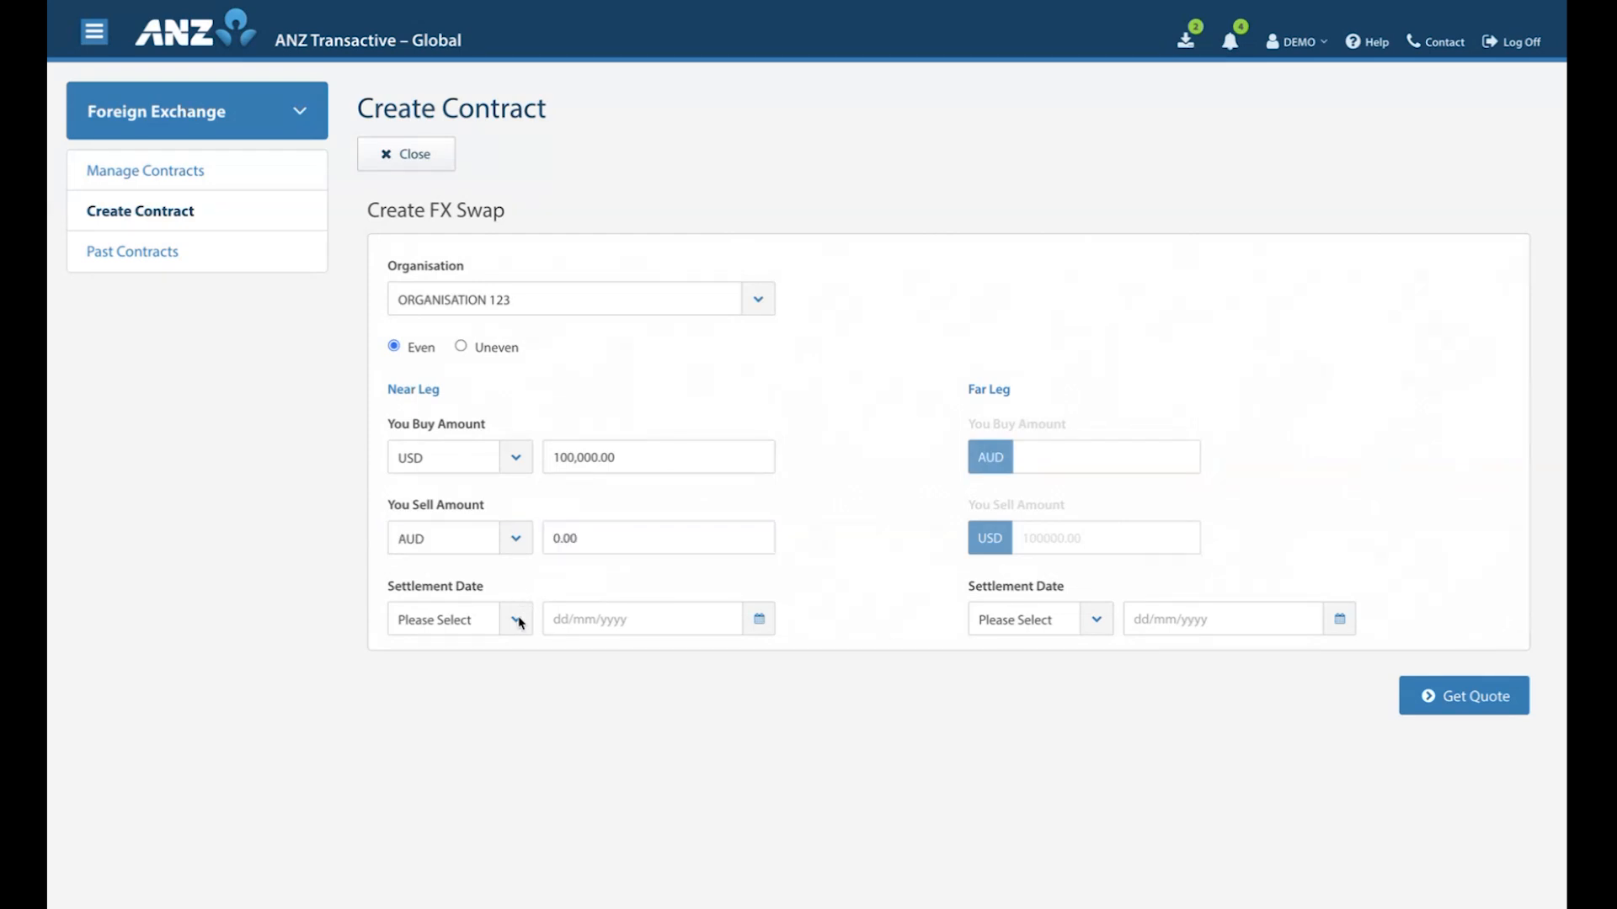
Set the near leg's settlement to 2W, 21/08/2025, and the far leg's settlement to 1M, 07/09/2025.
{"action": "left_click", "coordinate": [517, 620]}
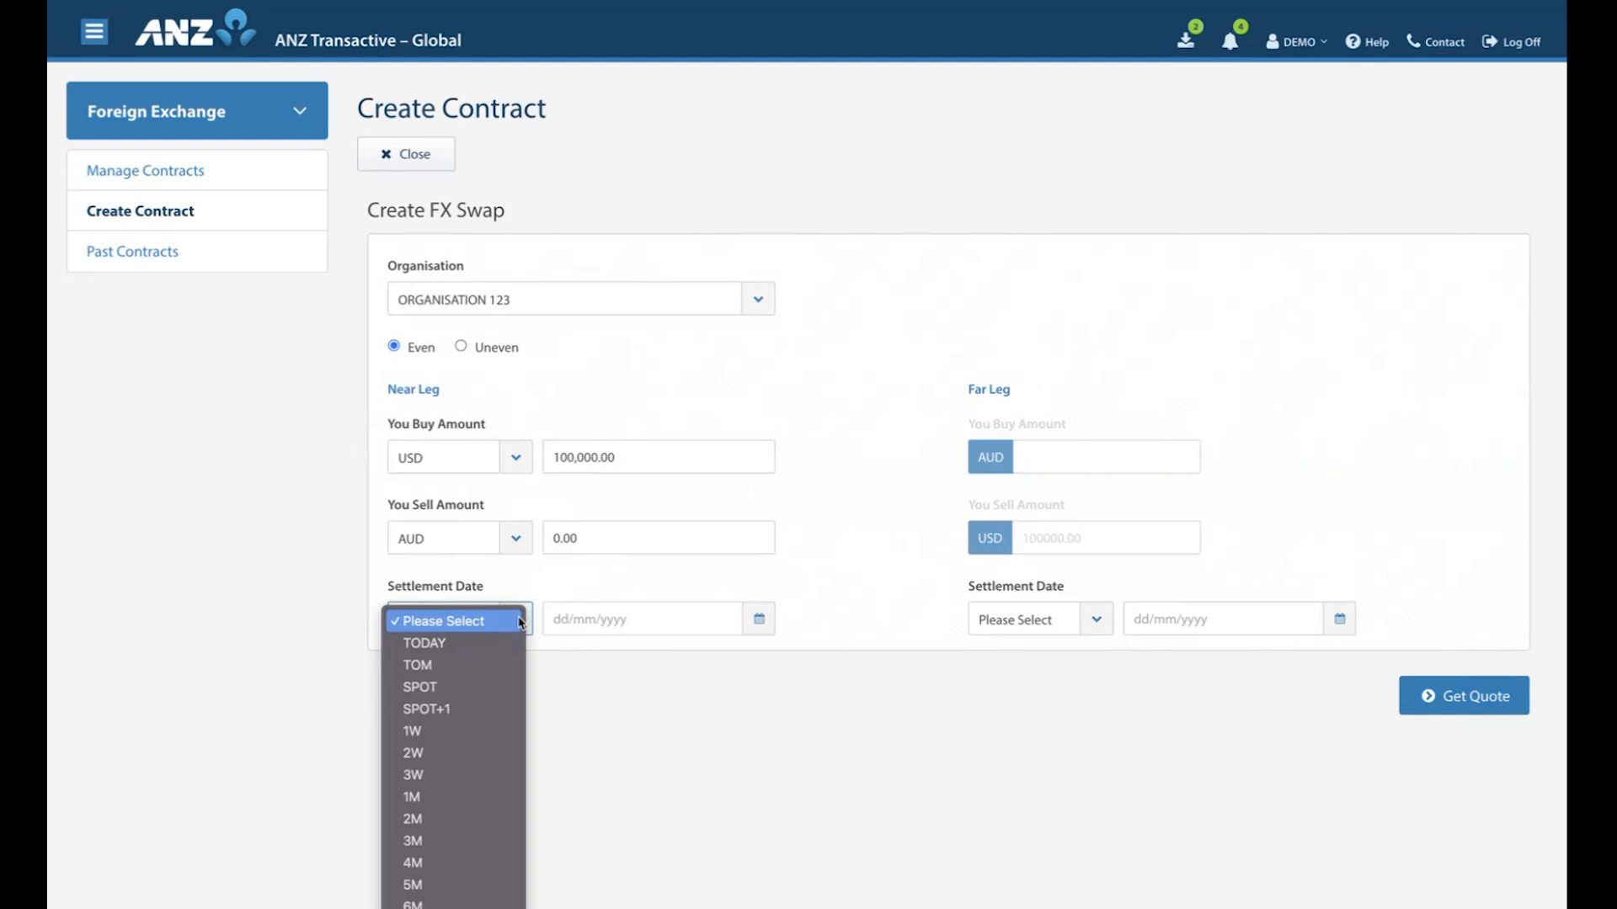
{"action": "left_click", "coordinate": [467, 754]}
{"action": "left_click", "coordinate": [1095, 620]}
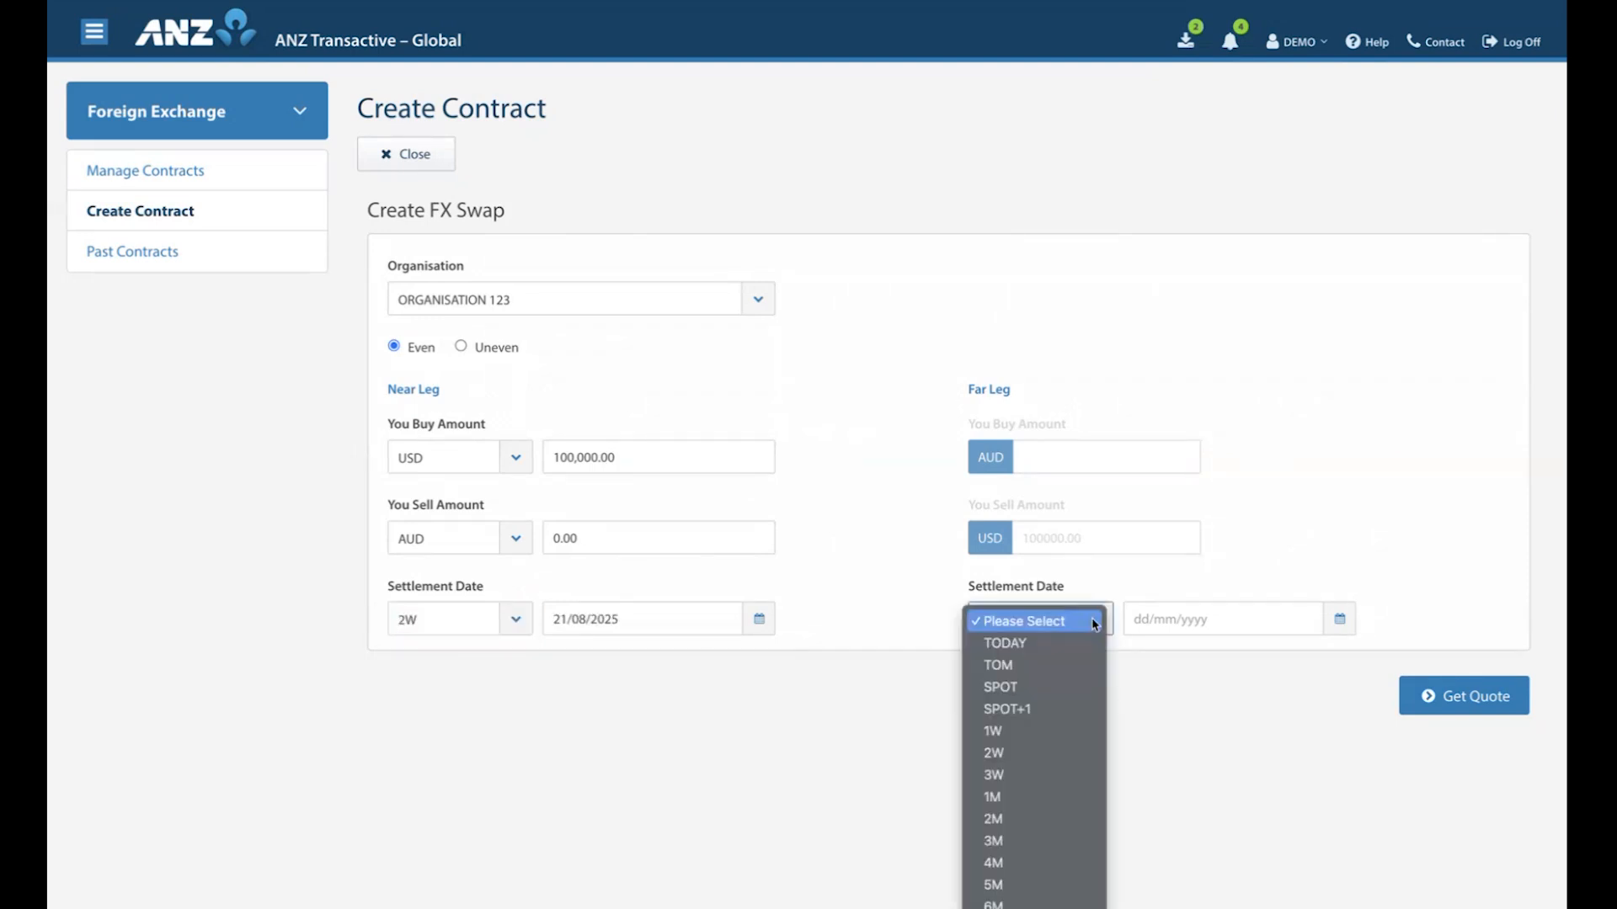
{"action": "left_click", "coordinate": [1013, 798]}
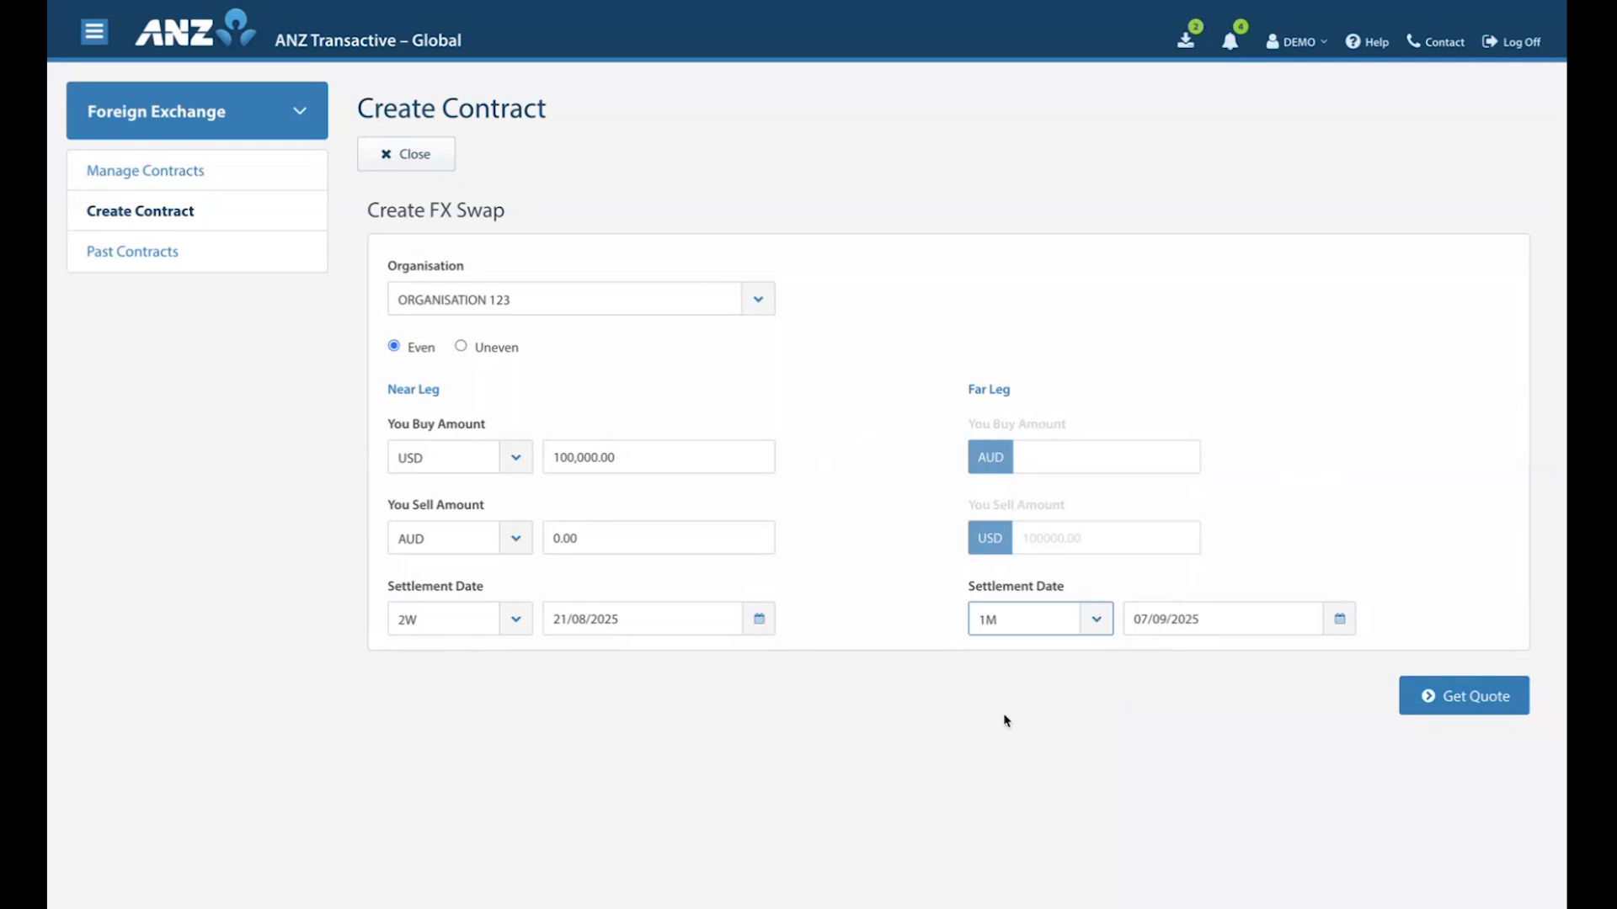
Get and accept a quote for the FX swap and review the created contract's near and far legs.
{"action": "left_click", "coordinate": [1459, 700]}
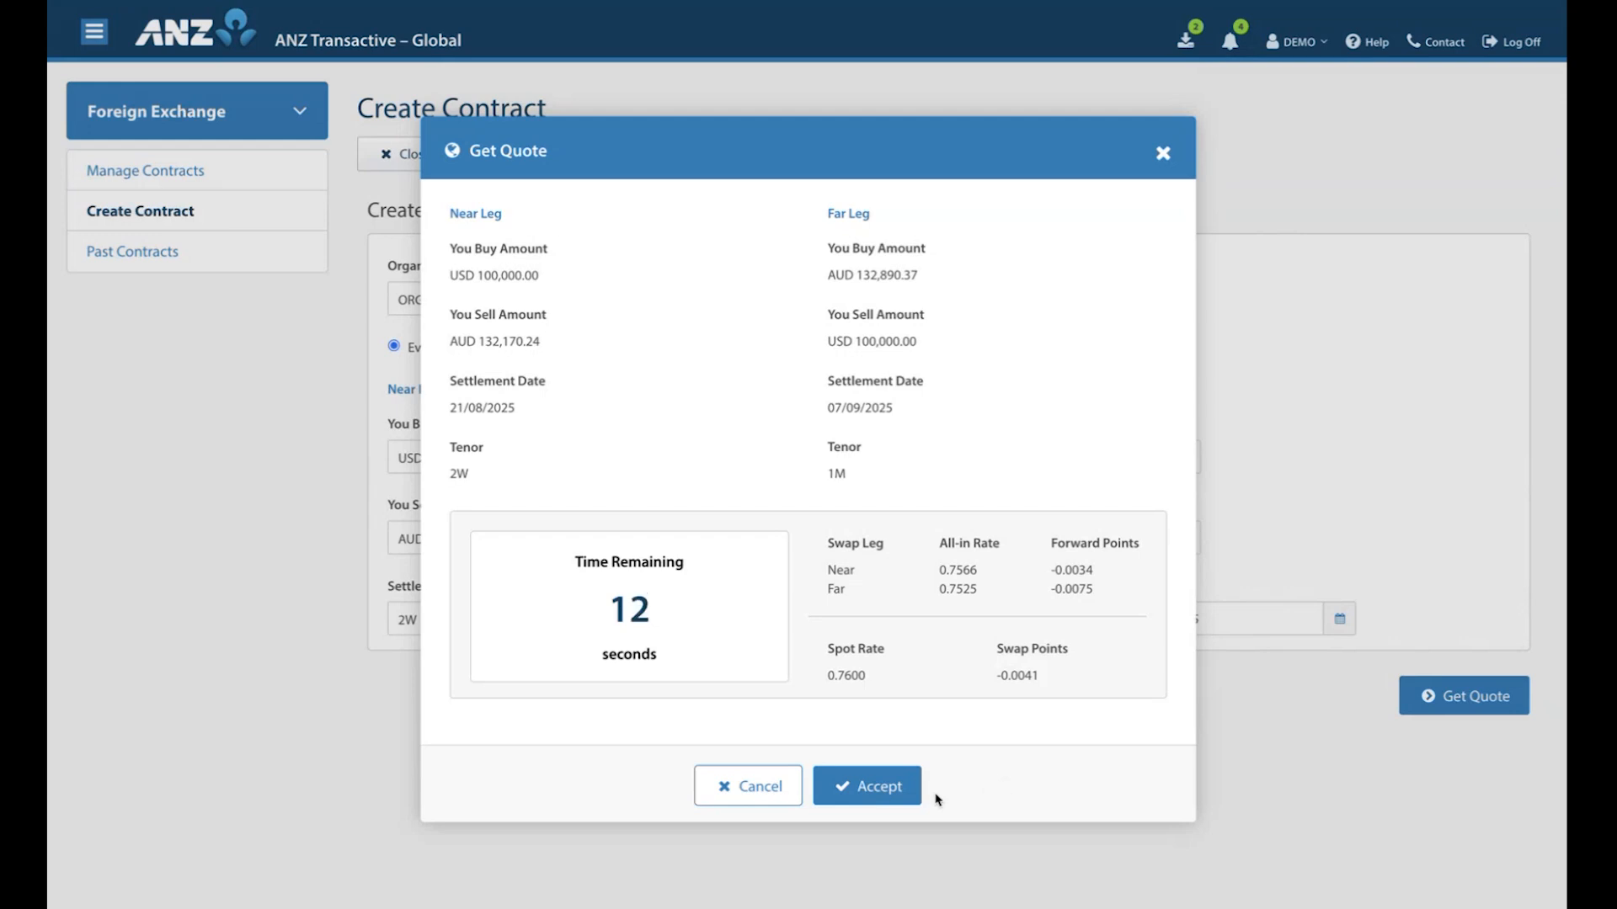
{"action": "left_click", "coordinate": [879, 788]}
{"action": "scroll", "coordinate": [534, 704], "scroll_direction": "down", "scroll_amount": 3}
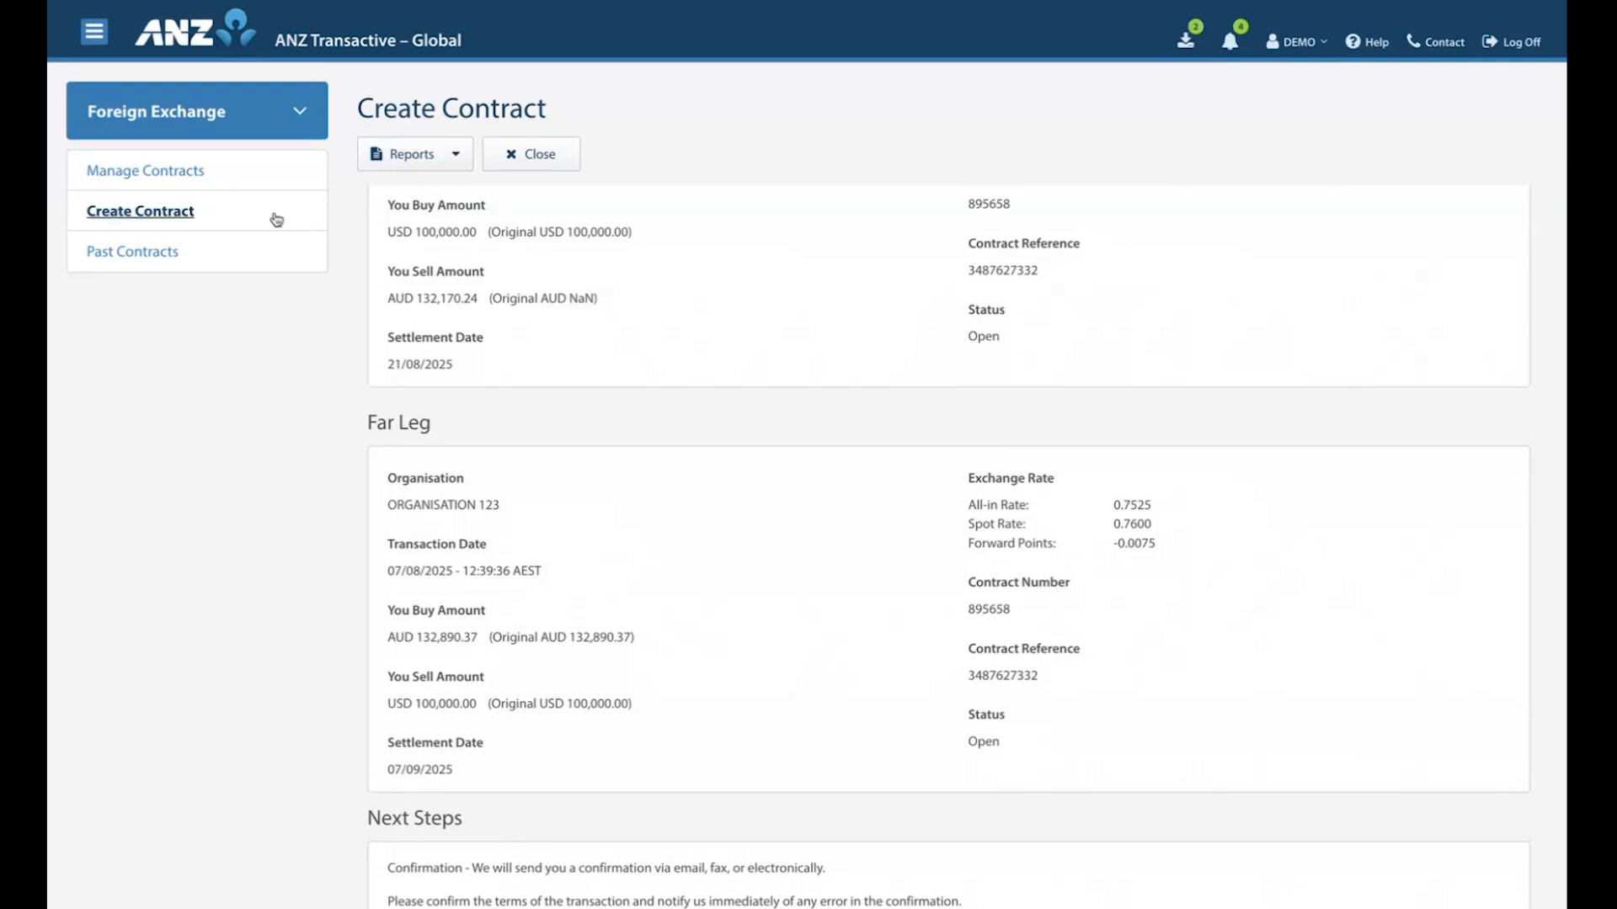
Show the list of managed contracts and check which saved views are available for it.
{"action": "left_click", "coordinate": [150, 179]}
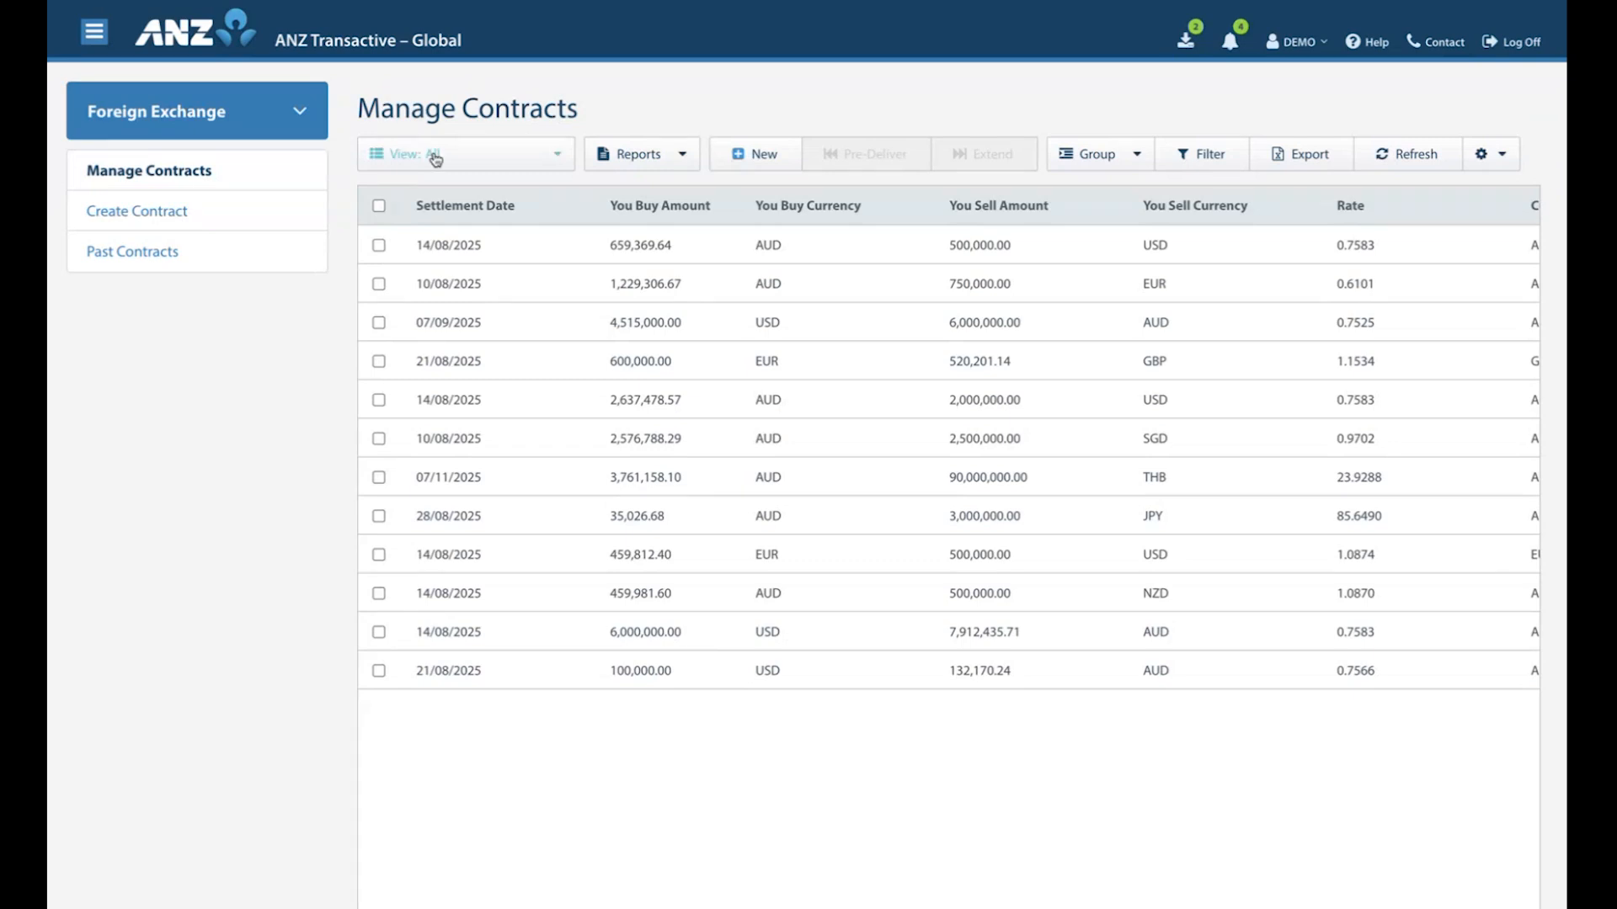
{"action": "left_click", "coordinate": [559, 158]}
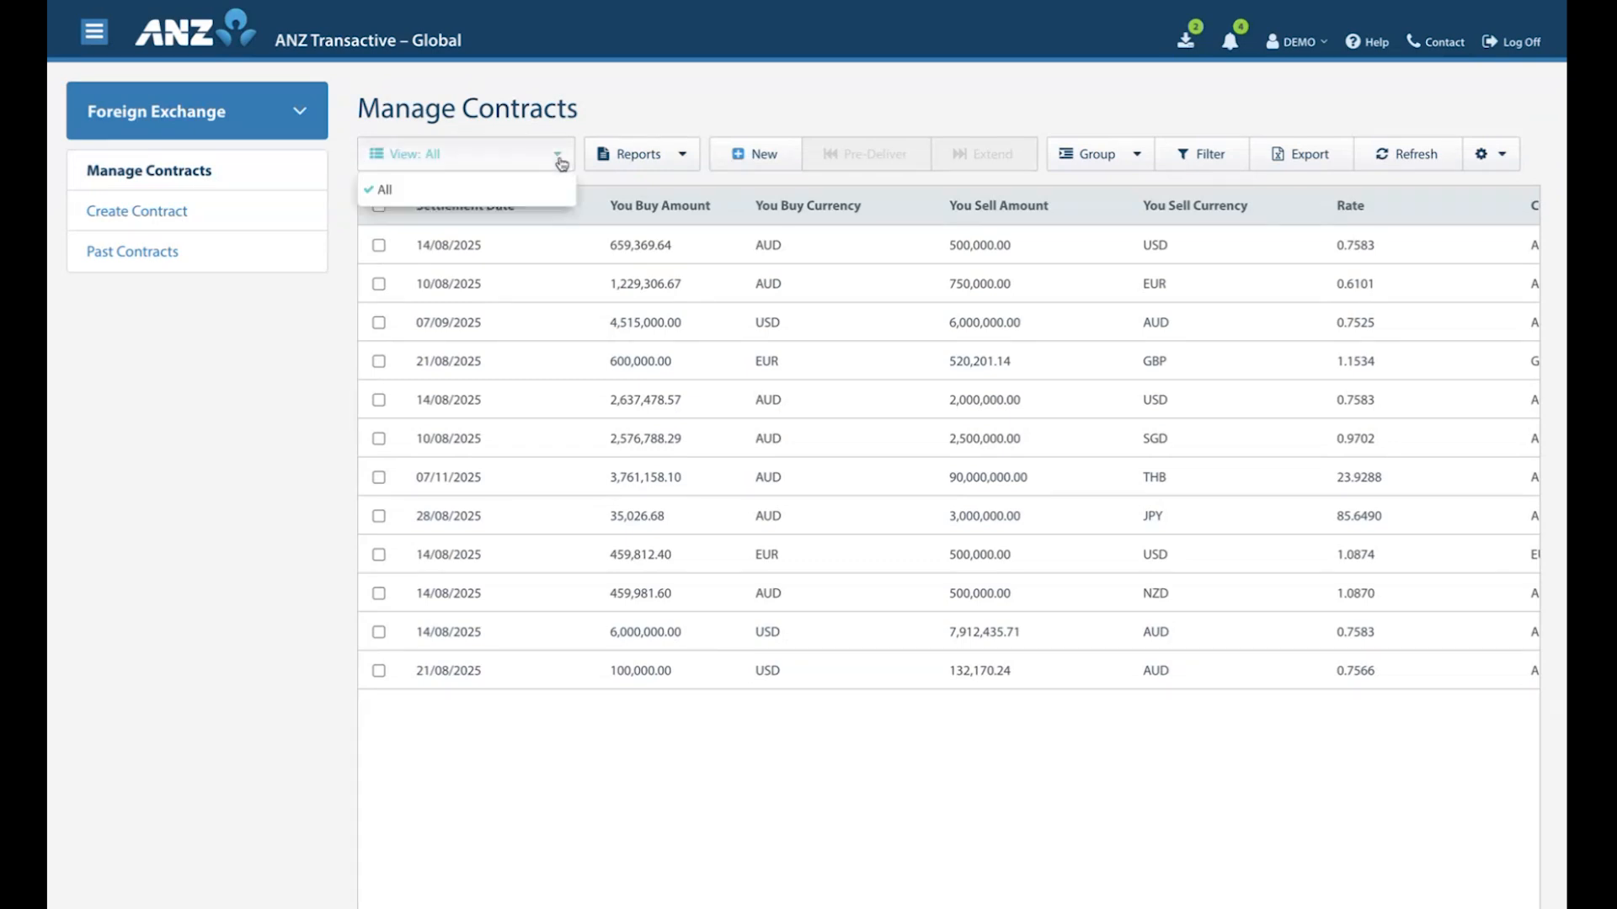
{"action": "left_click", "coordinate": [561, 163]}
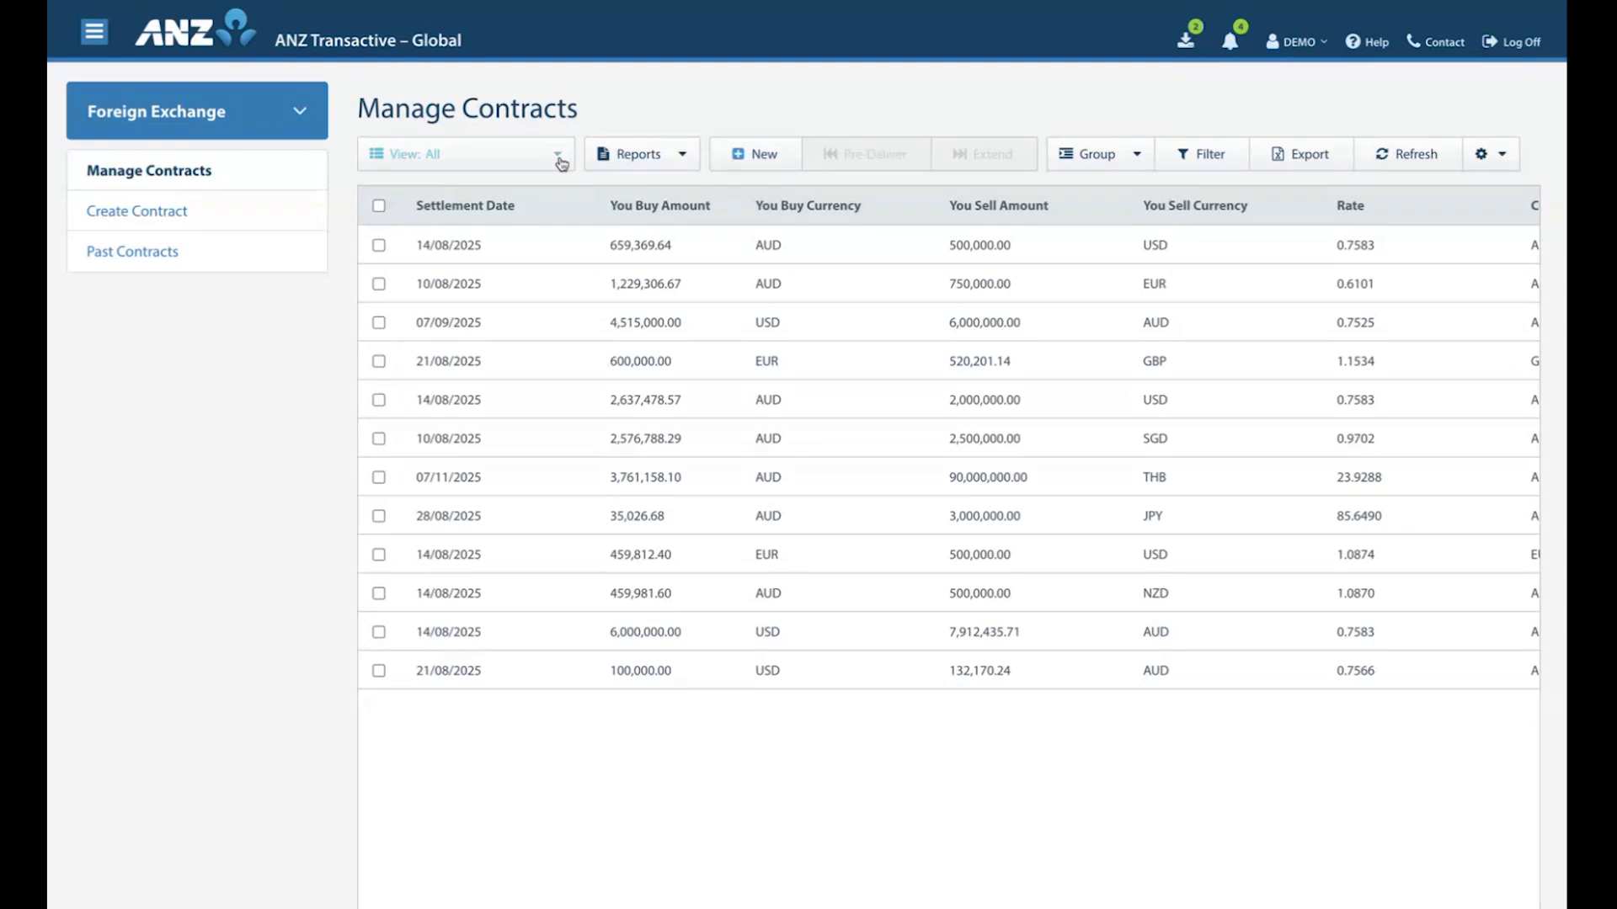
Select the contract buying AUD 659,369.64 and check which reports are available for it.
{"action": "left_click", "coordinate": [379, 245]}
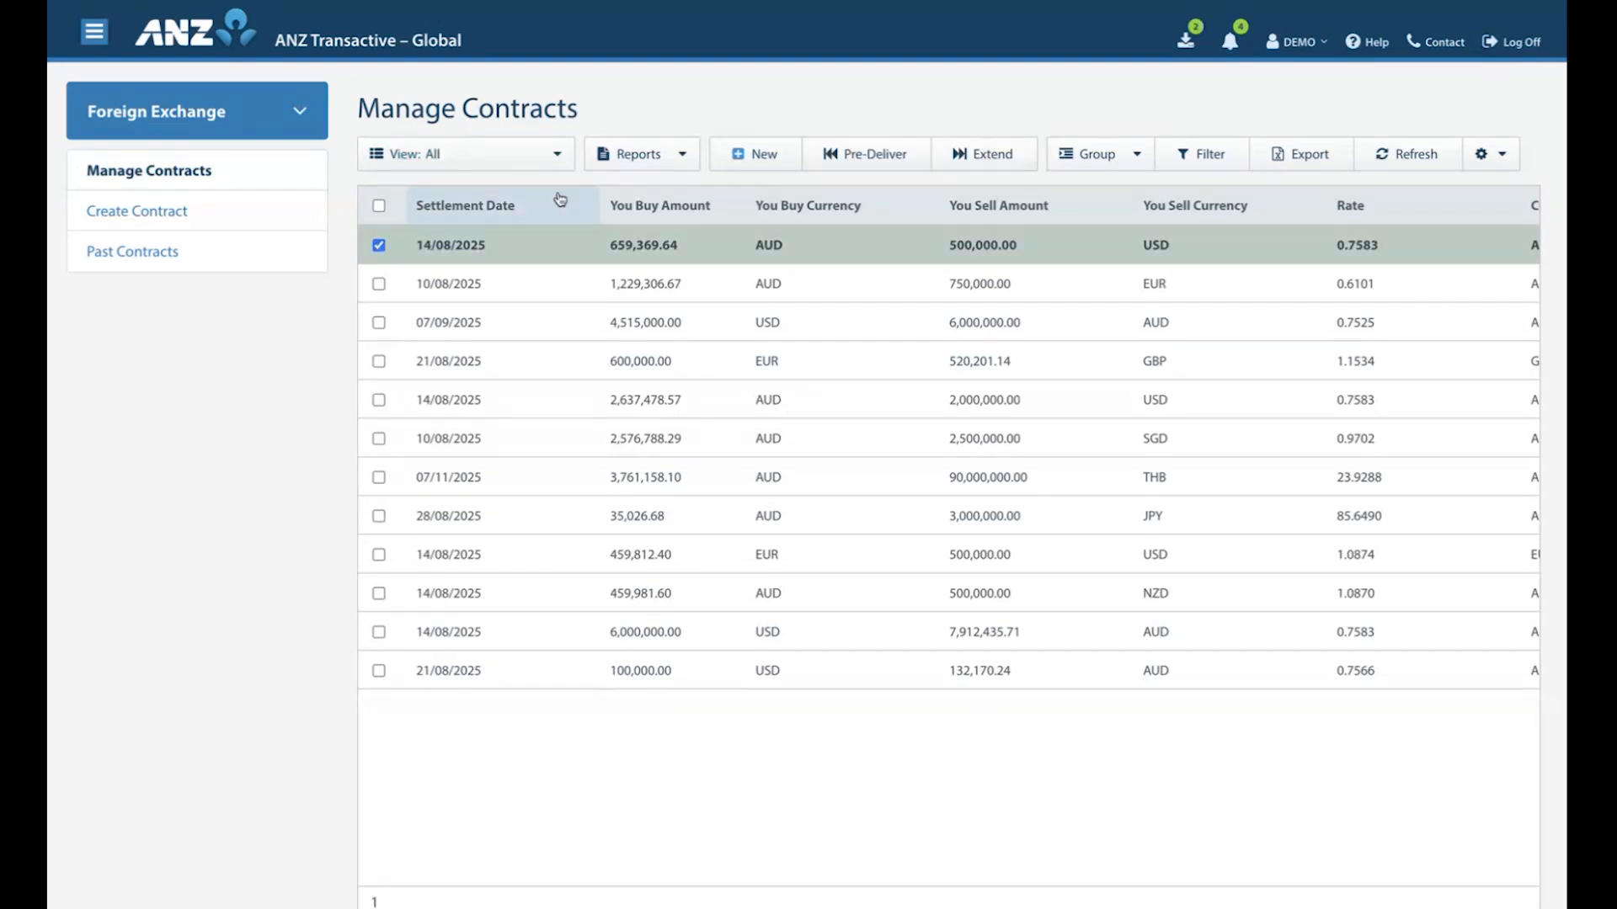
{"action": "left_click", "coordinate": [682, 160]}
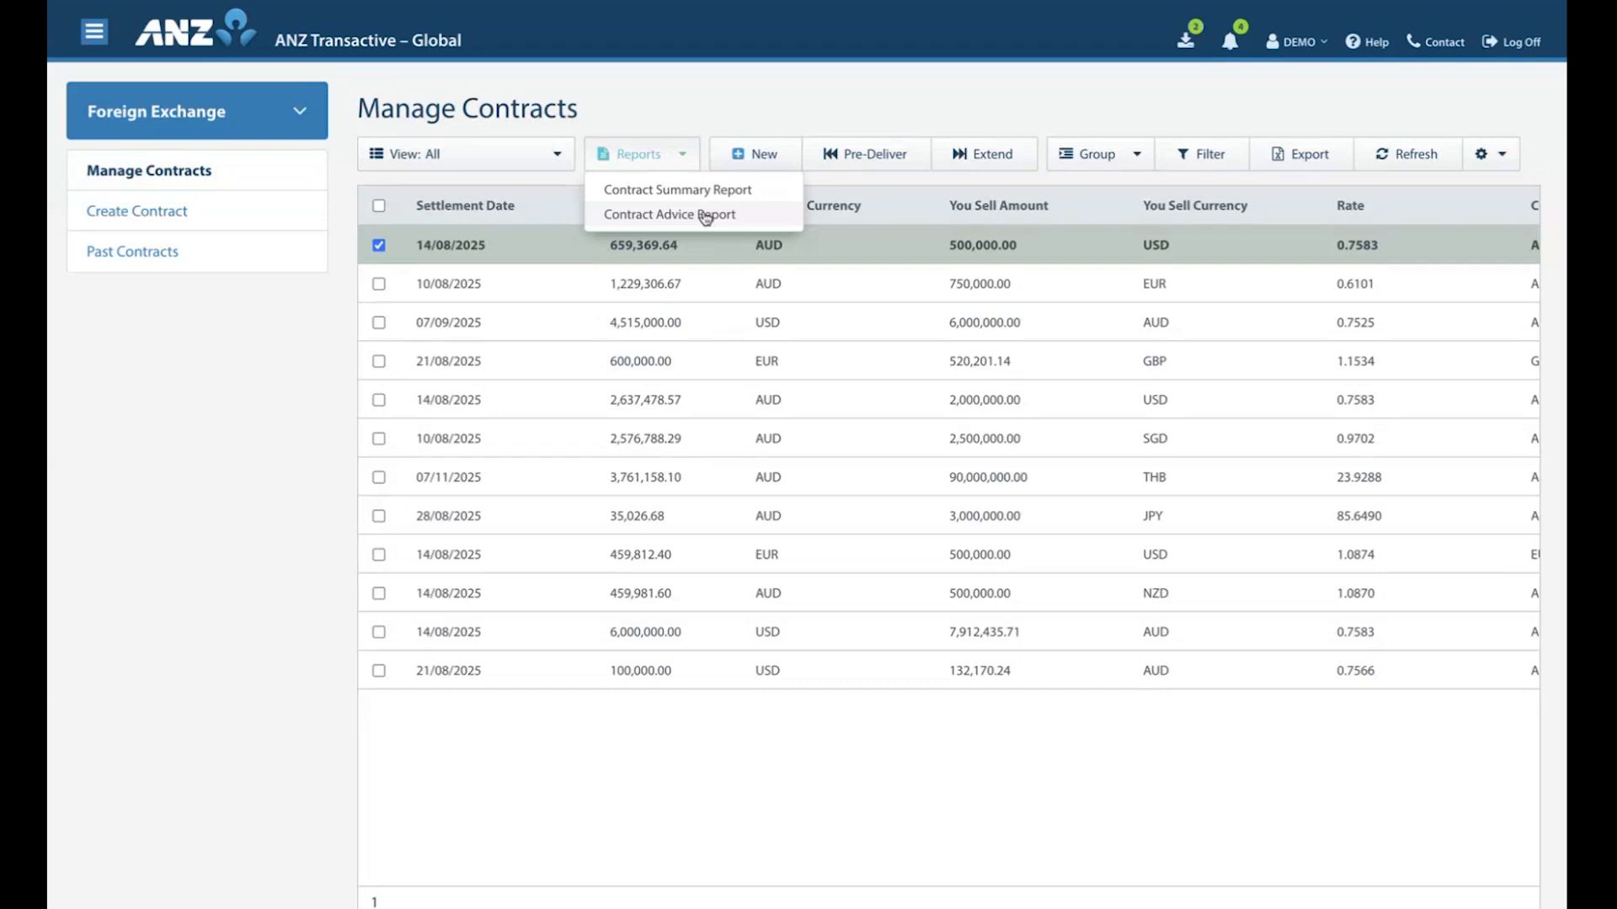
{"action": "left_click", "coordinate": [687, 156]}
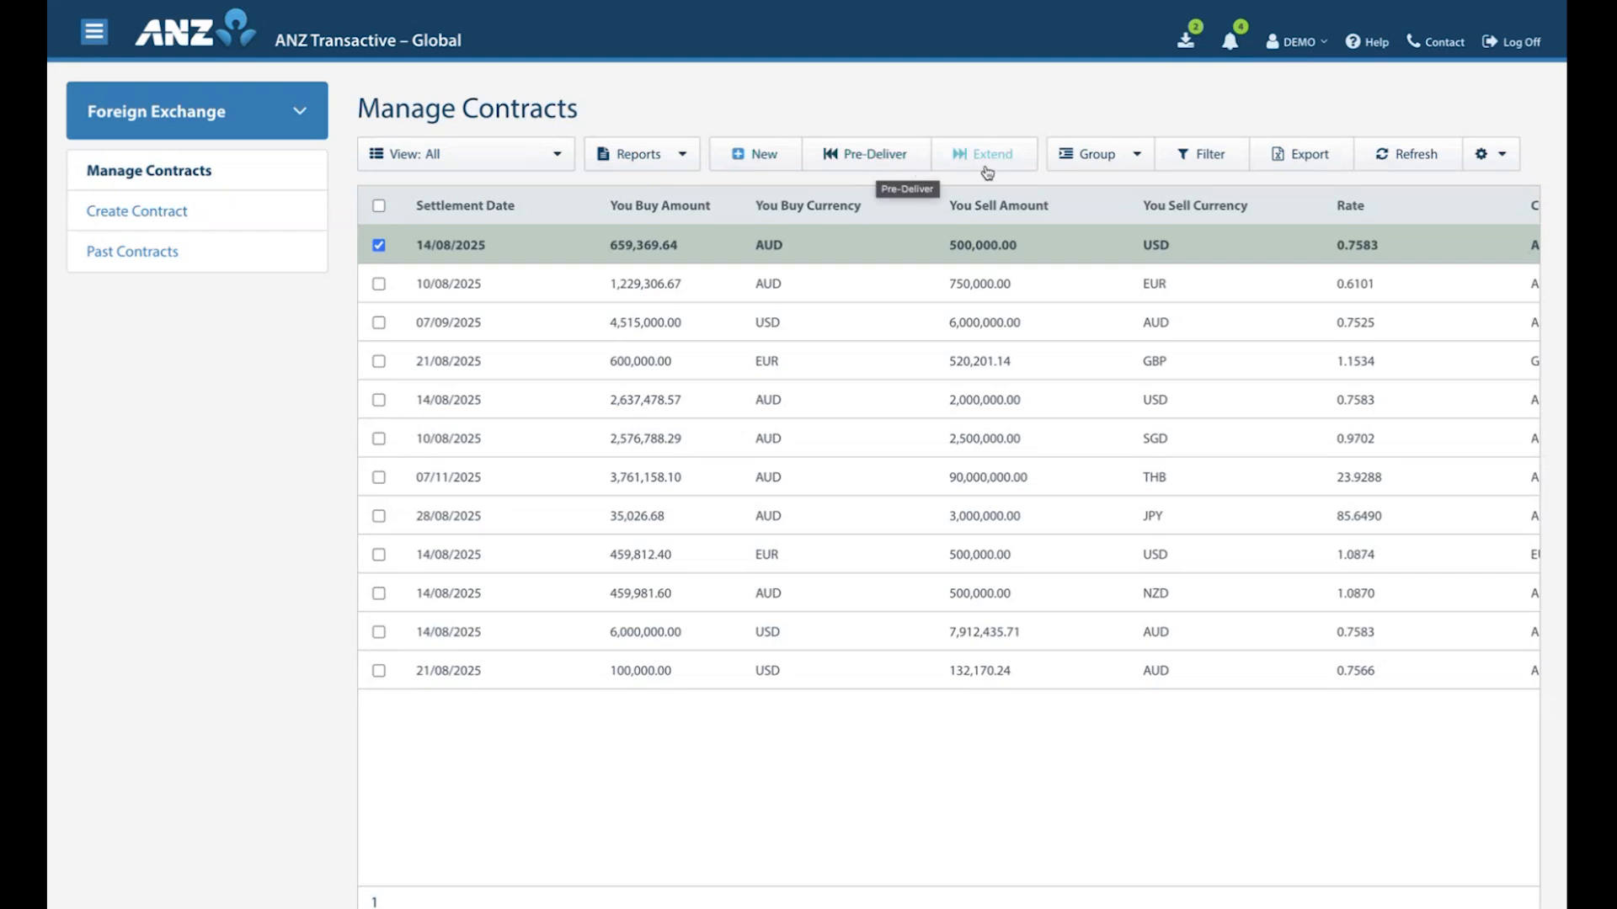
View the pre-delivery form and the extension form for the contract buying AUD 659,369.64, closing each without getting a quote.
{"action": "left_click", "coordinate": [867, 165]}
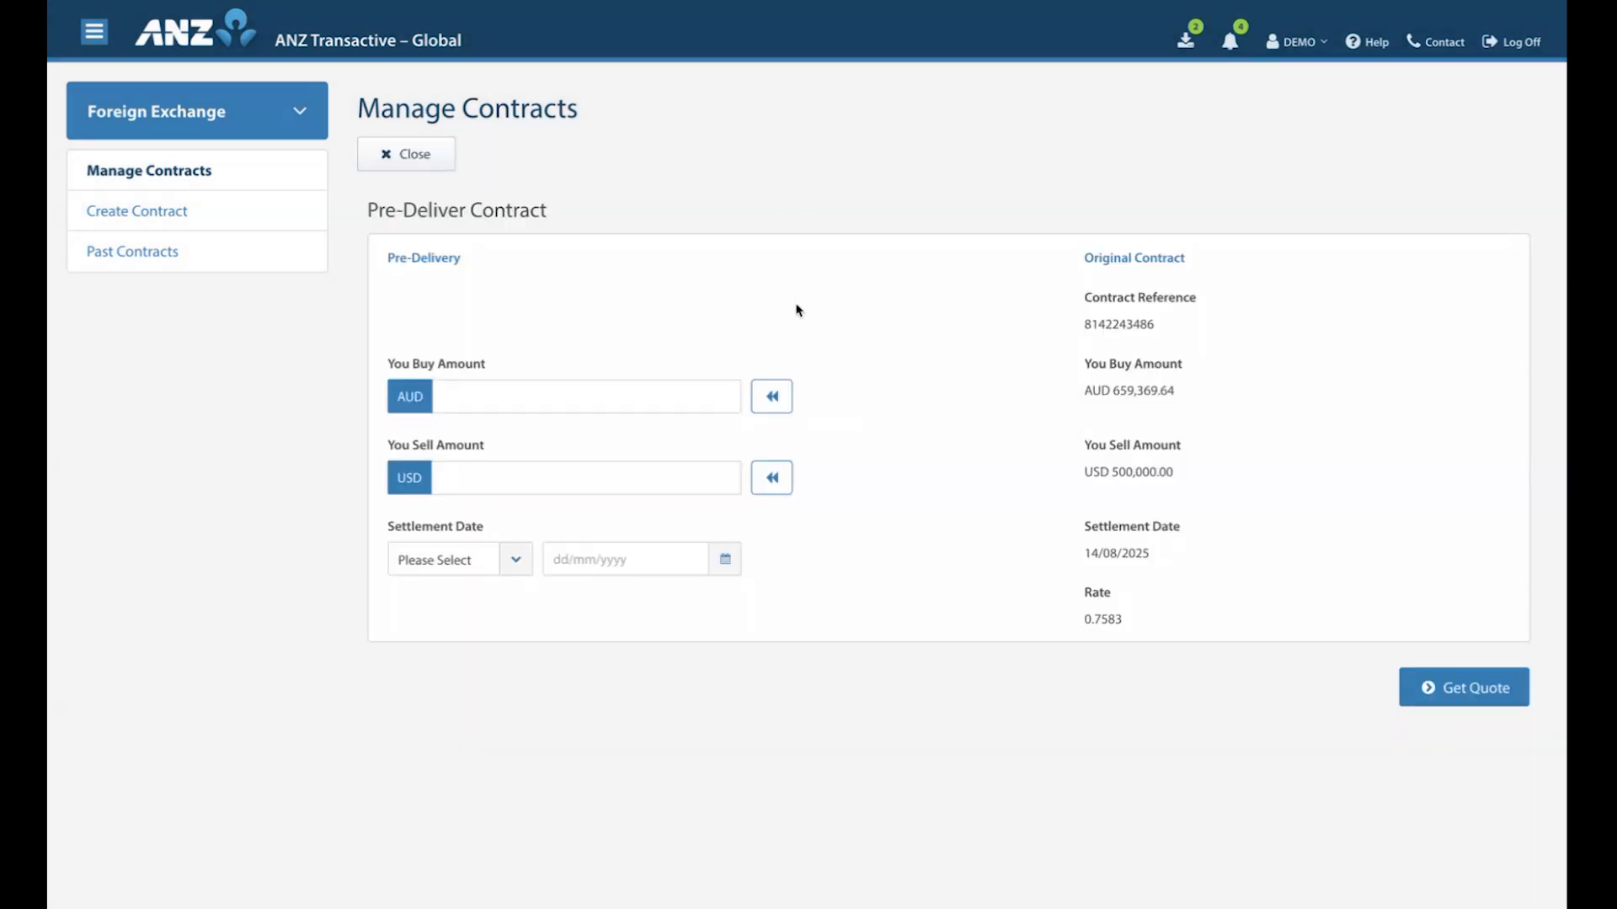
{"action": "left_click", "coordinate": [412, 163]}
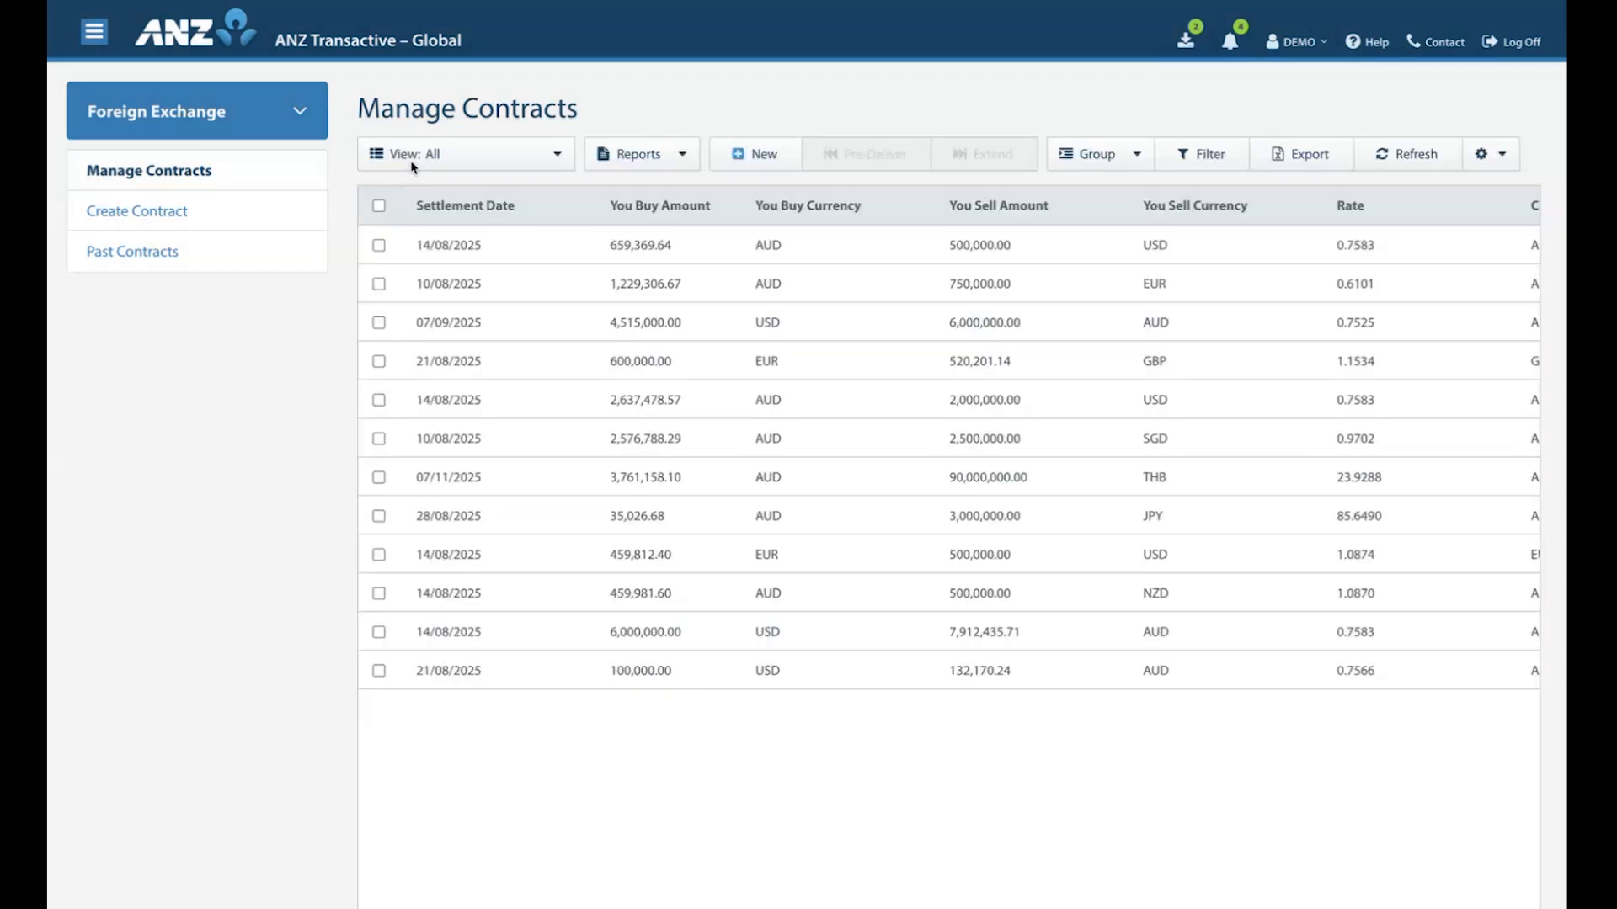
{"action": "left_click", "coordinate": [379, 245]}
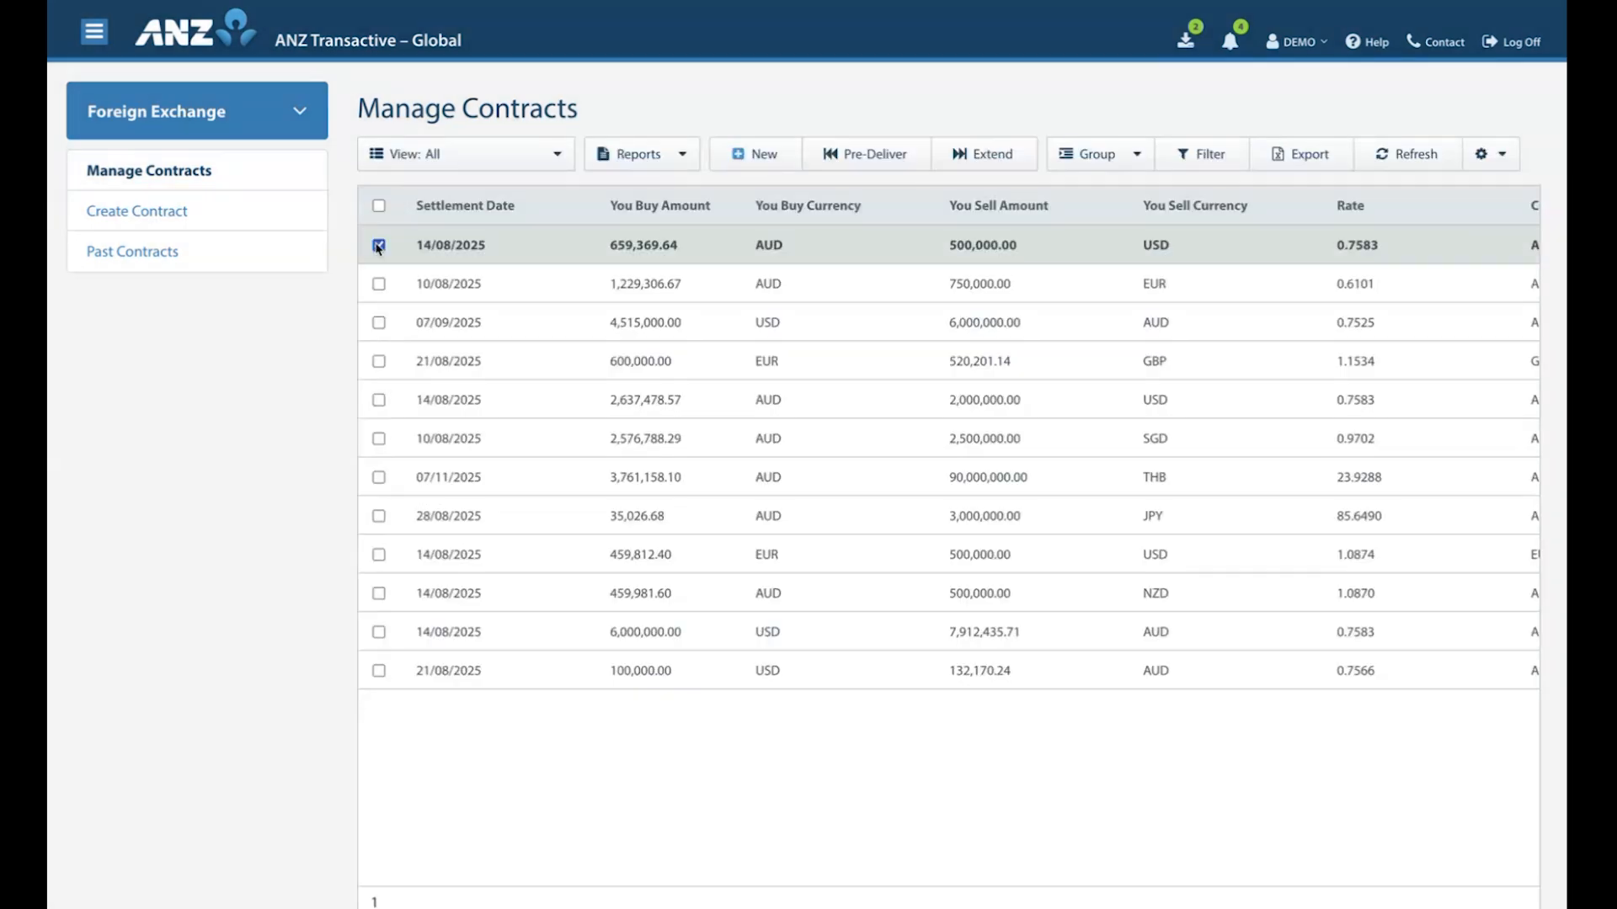
{"action": "left_click", "coordinate": [986, 163]}
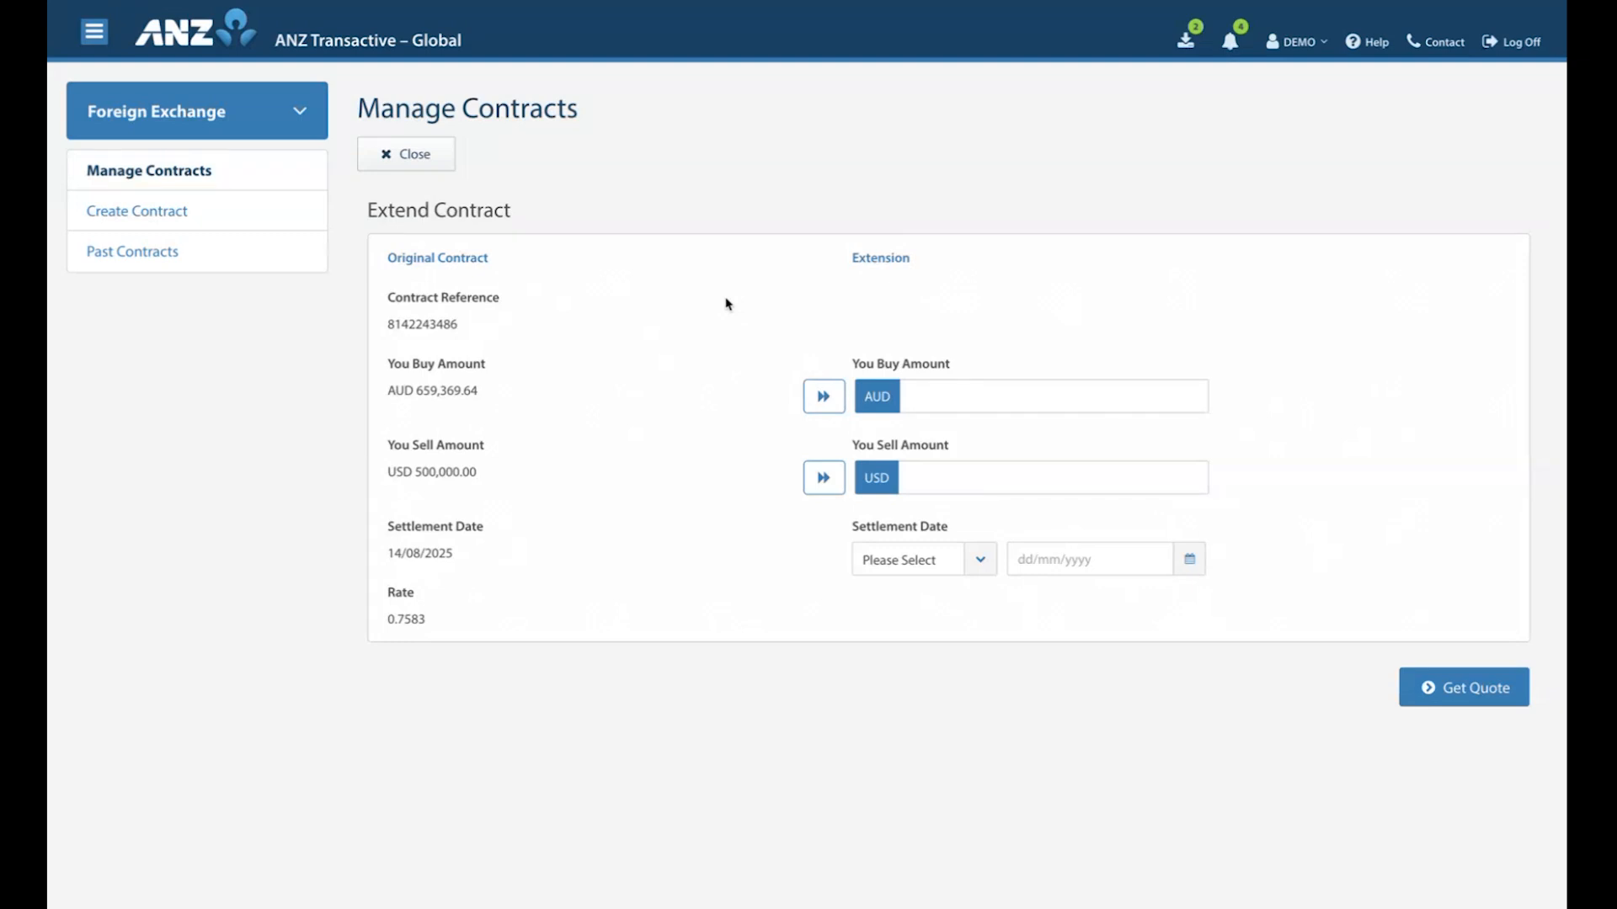
{"action": "left_click", "coordinate": [418, 156]}
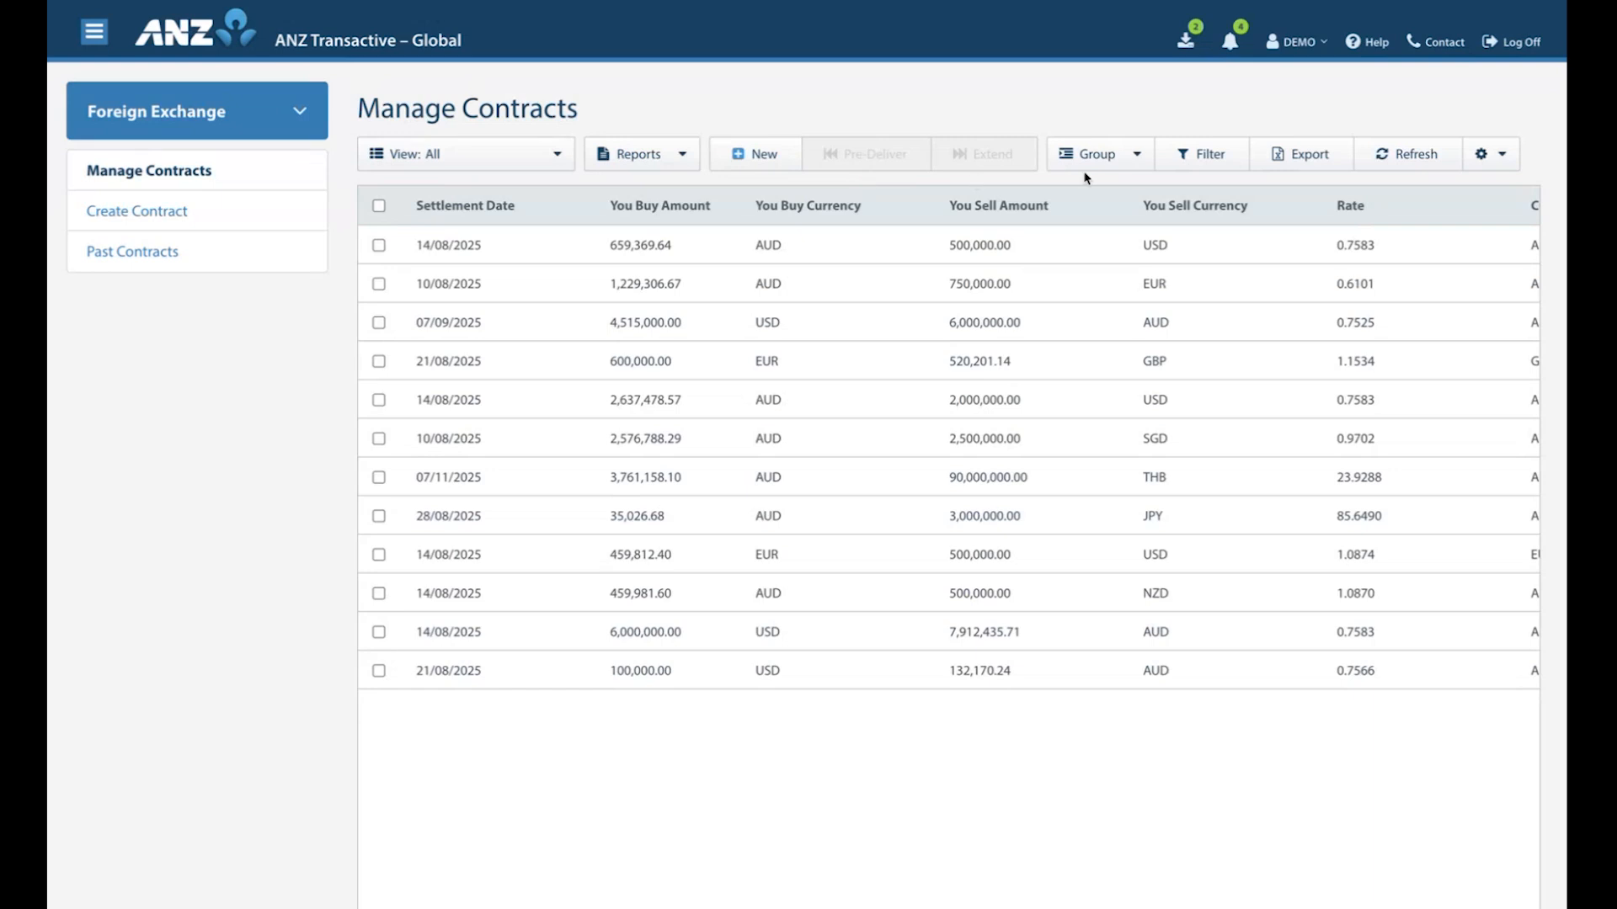
Group the contracts by currency pair and turn the grouping off again.
{"action": "left_click", "coordinate": [1137, 160]}
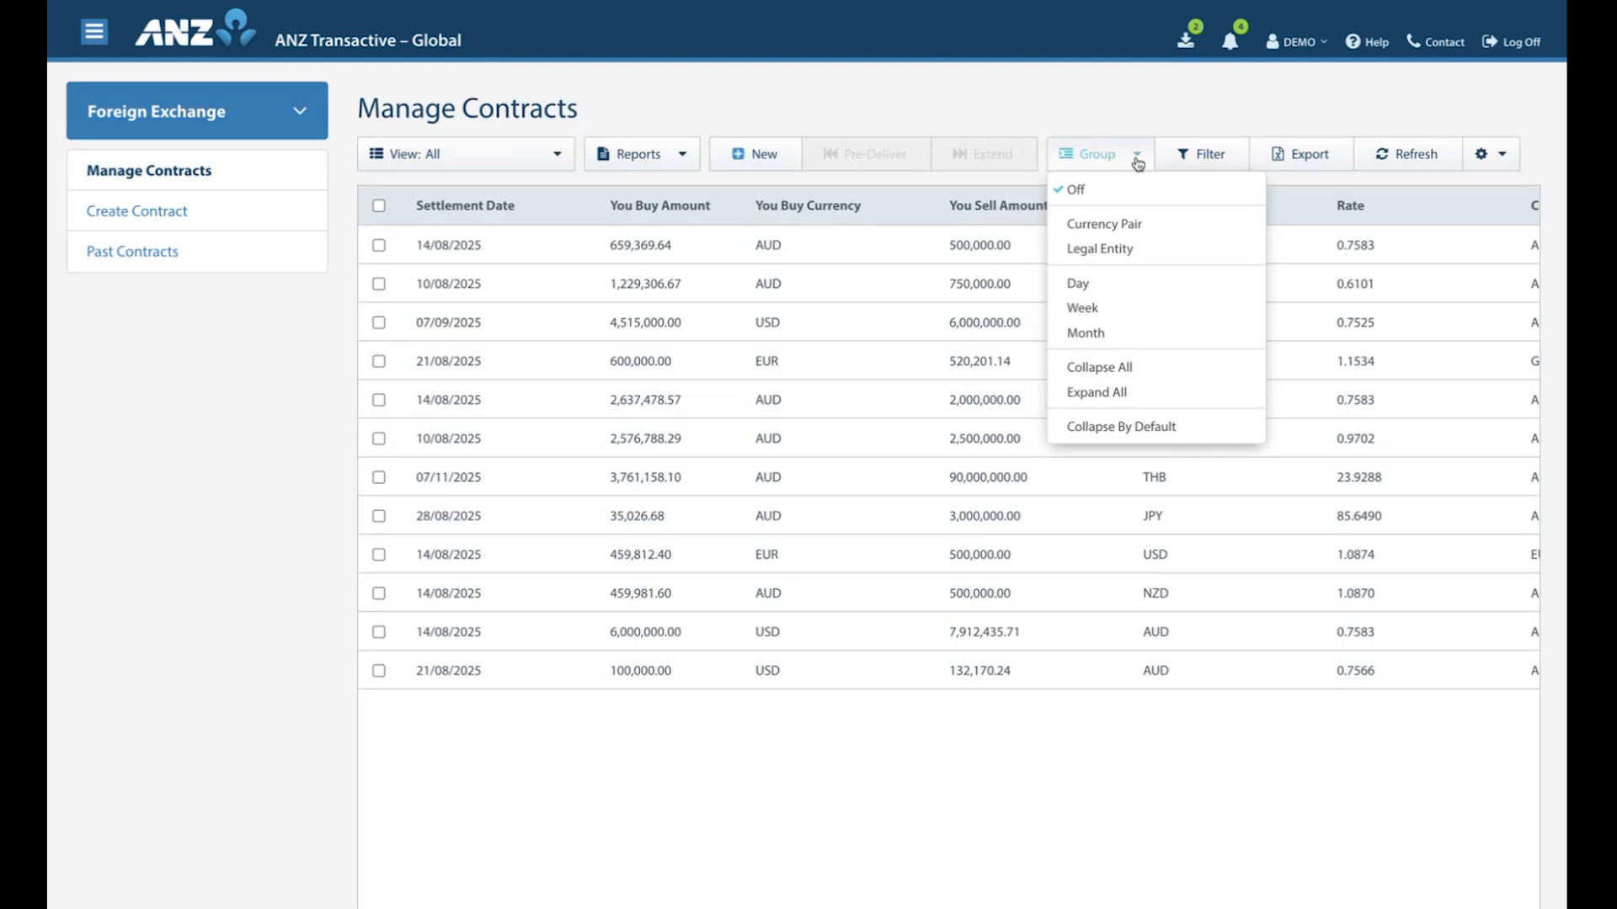
{"action": "left_click", "coordinate": [1111, 224]}
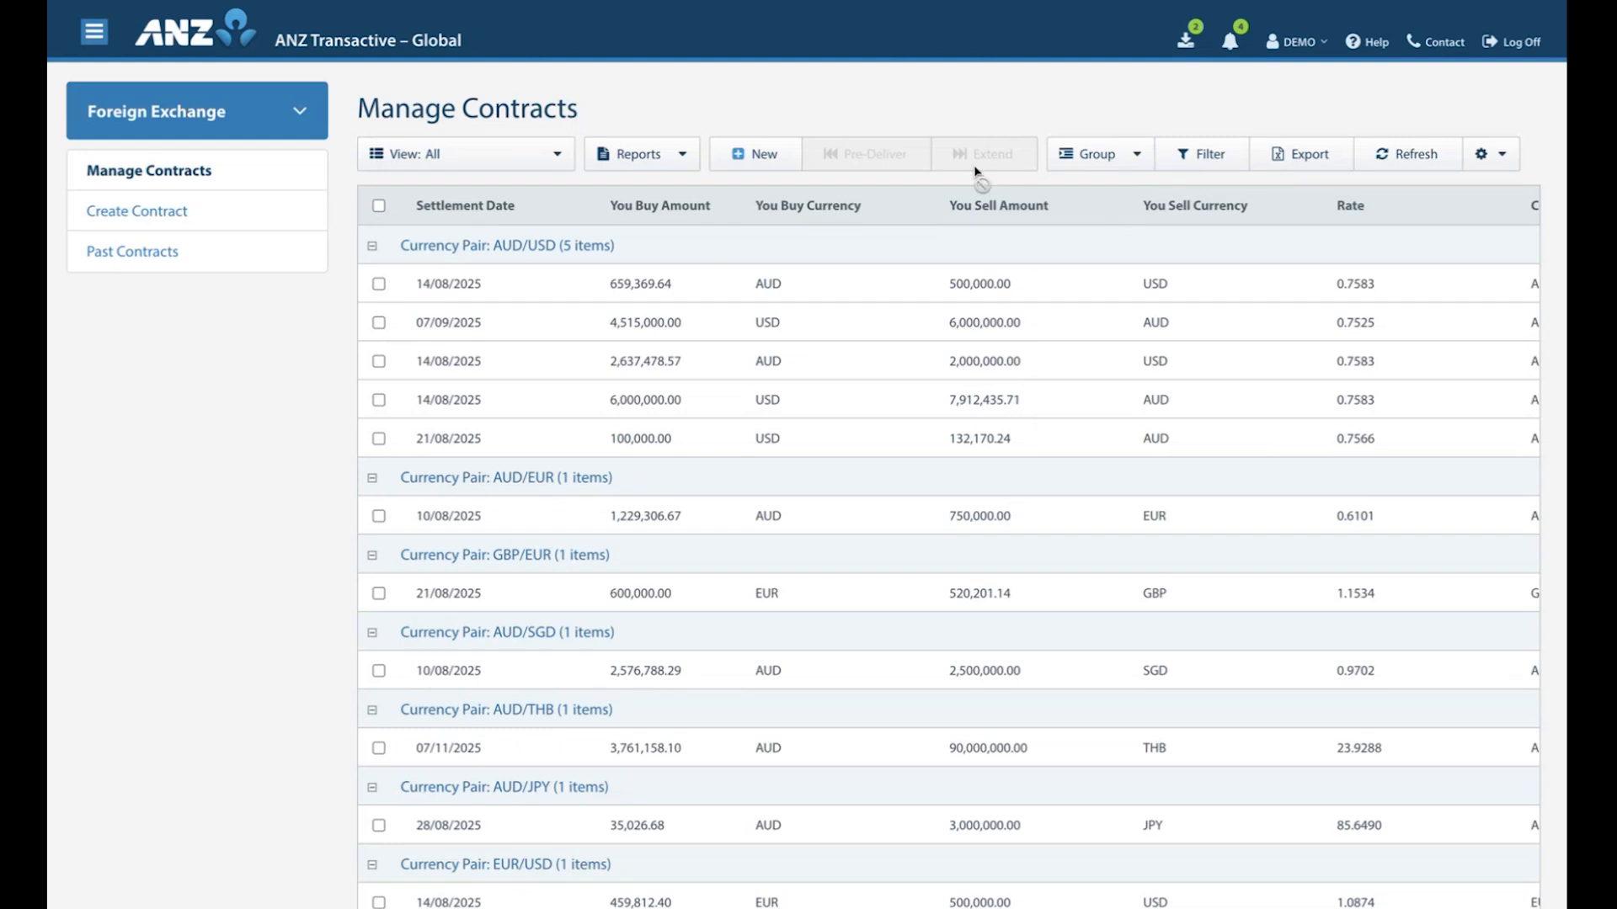
{"action": "left_click", "coordinate": [1099, 155]}
{"action": "left_click", "coordinate": [1137, 185]}
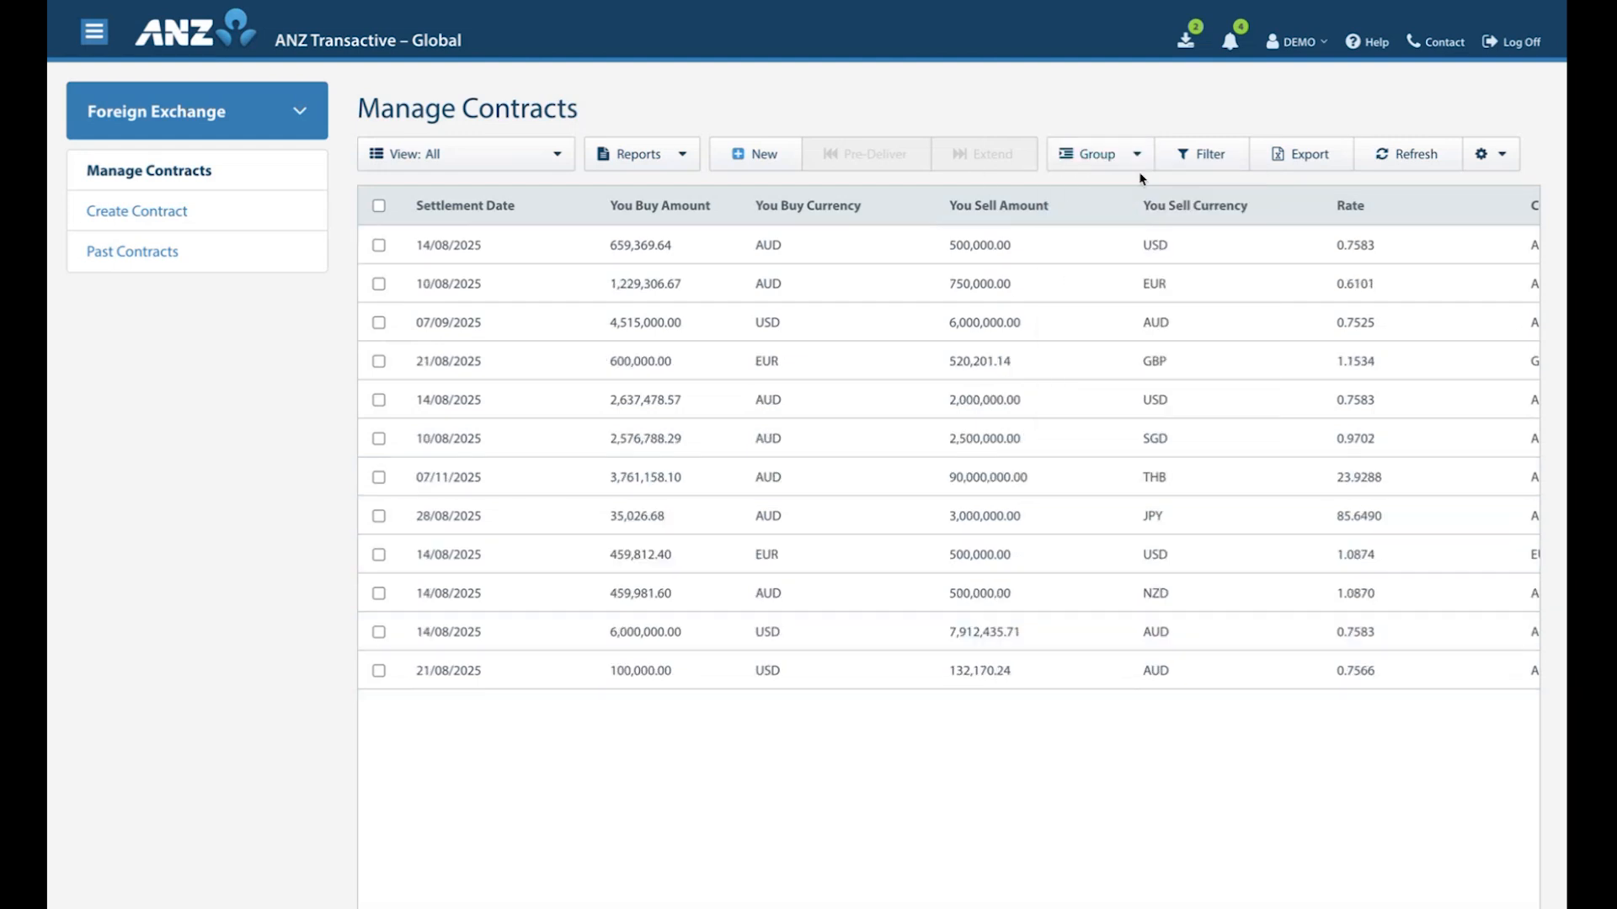
Filter the contract list by a single contract number and turn the filter off again.
{"action": "left_click", "coordinate": [1212, 163]}
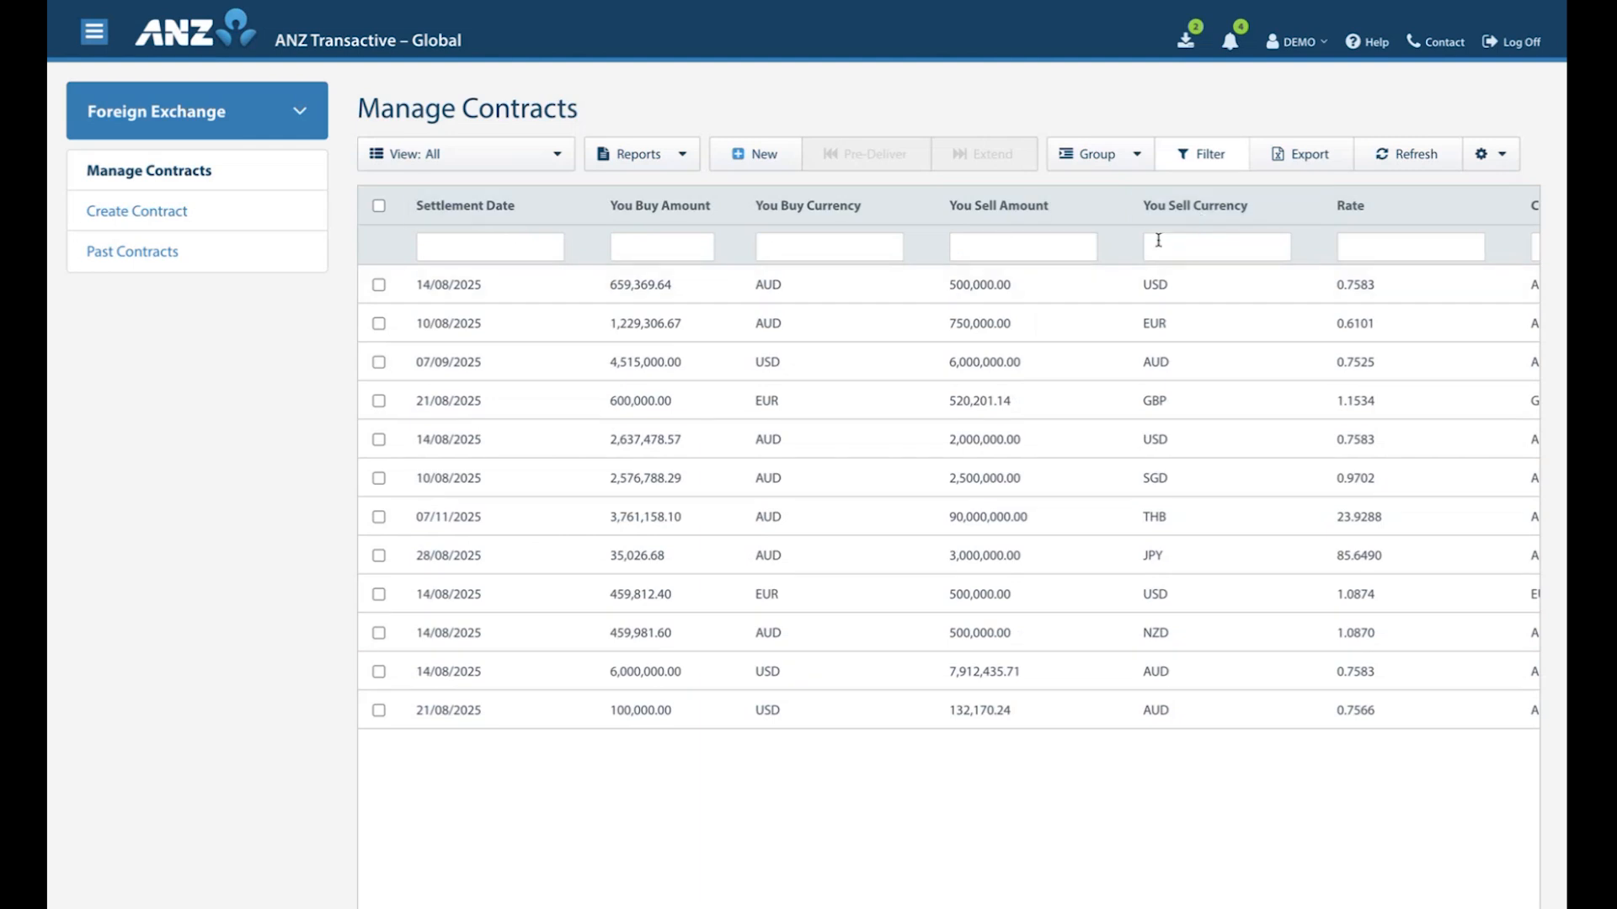
{"action": "scroll", "coordinate": [1397, 291], "scroll_direction": "right", "scroll_amount": 6}
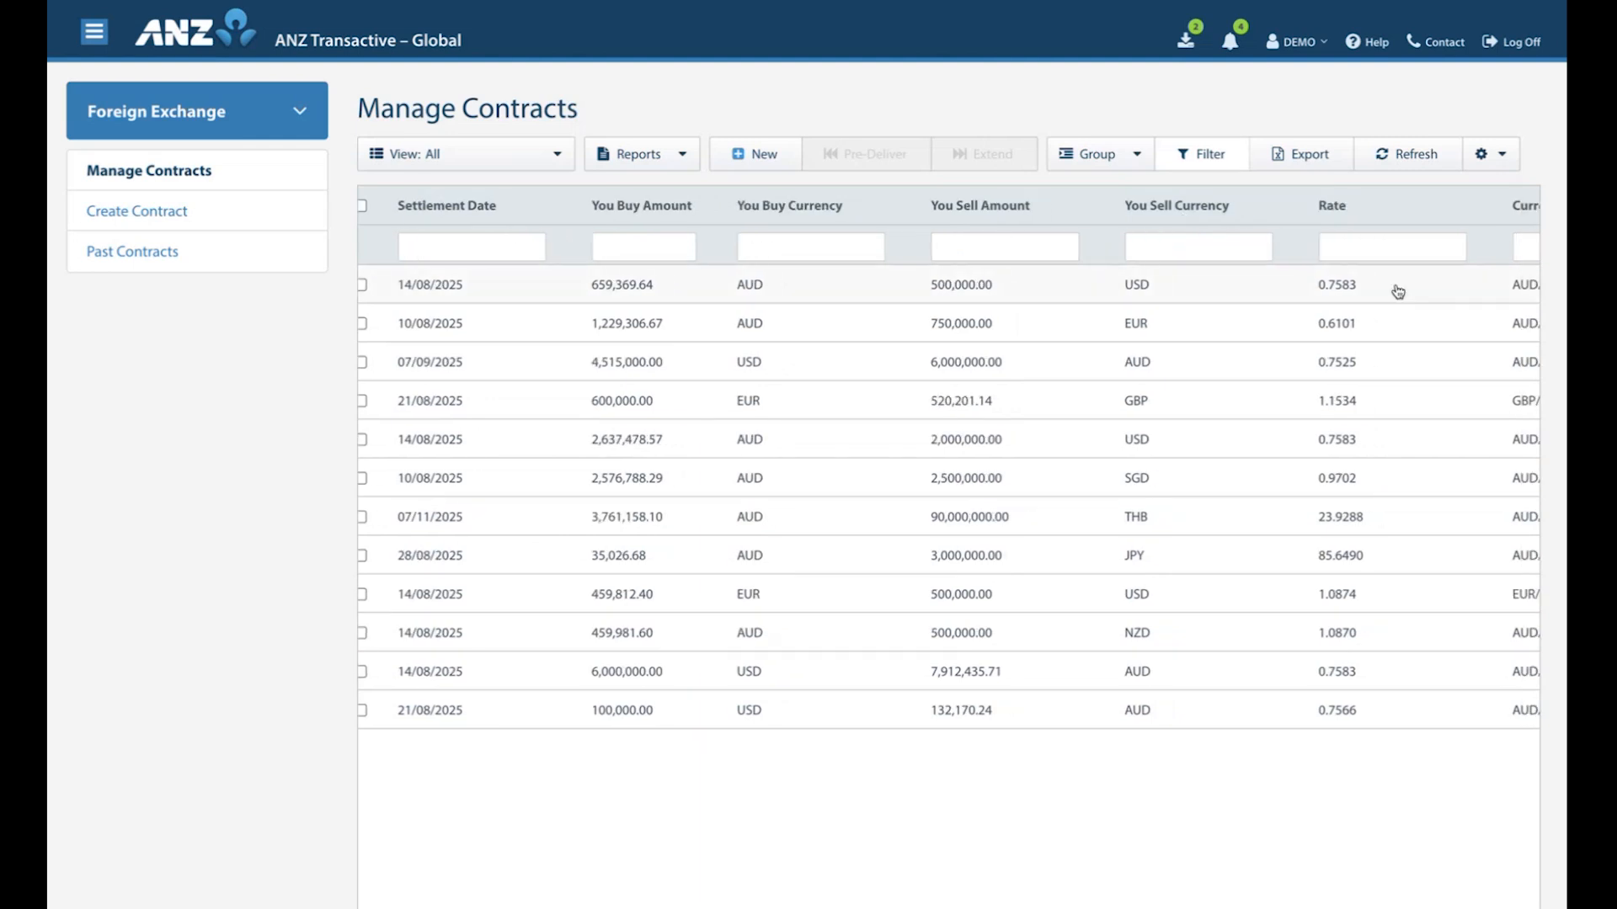
{"action": "left_click", "coordinate": [1217, 245]}
{"action": "type", "text": "151343"}
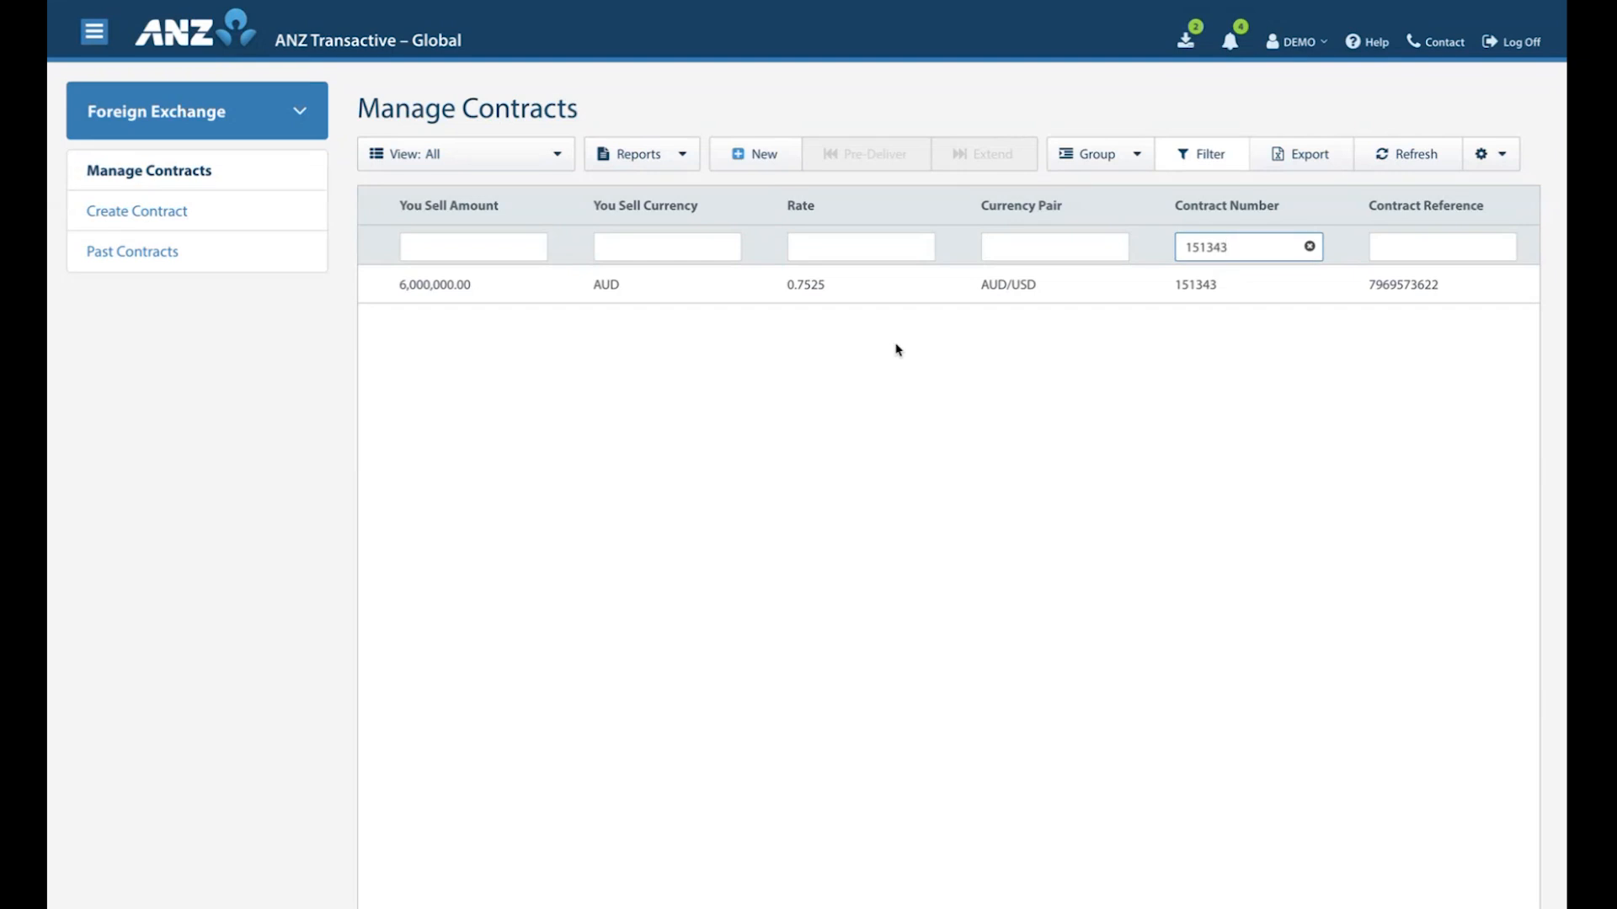
{"action": "left_click", "coordinate": [1194, 162]}
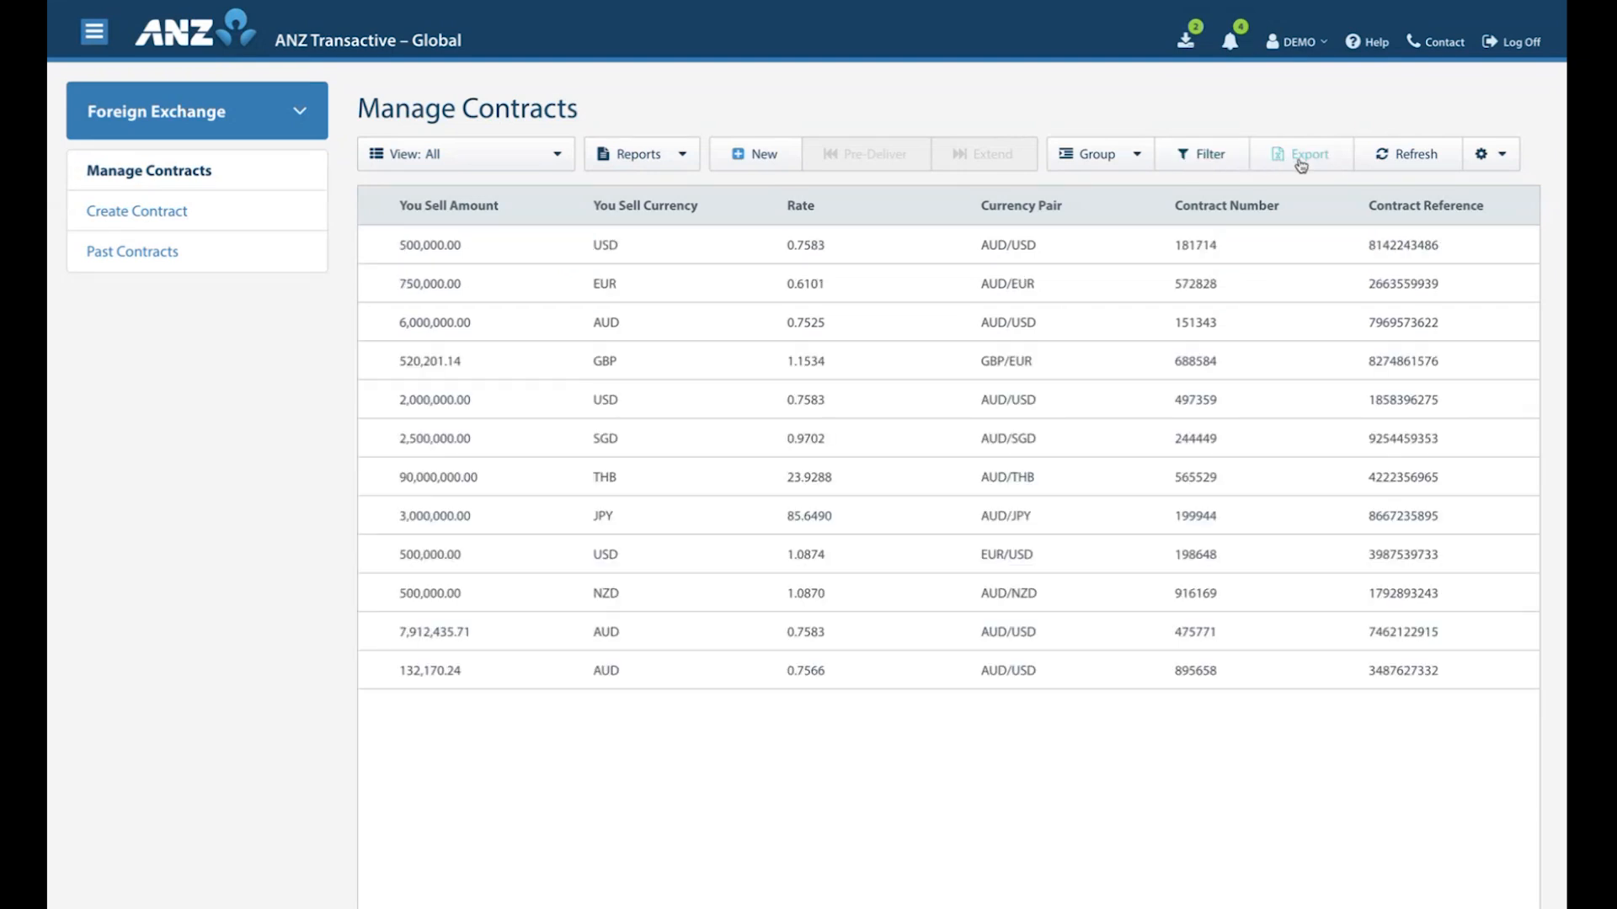
Refresh the contract list and save the current settings as the screen's default.
{"action": "left_click", "coordinate": [1393, 162]}
{"action": "left_click", "coordinate": [1502, 160]}
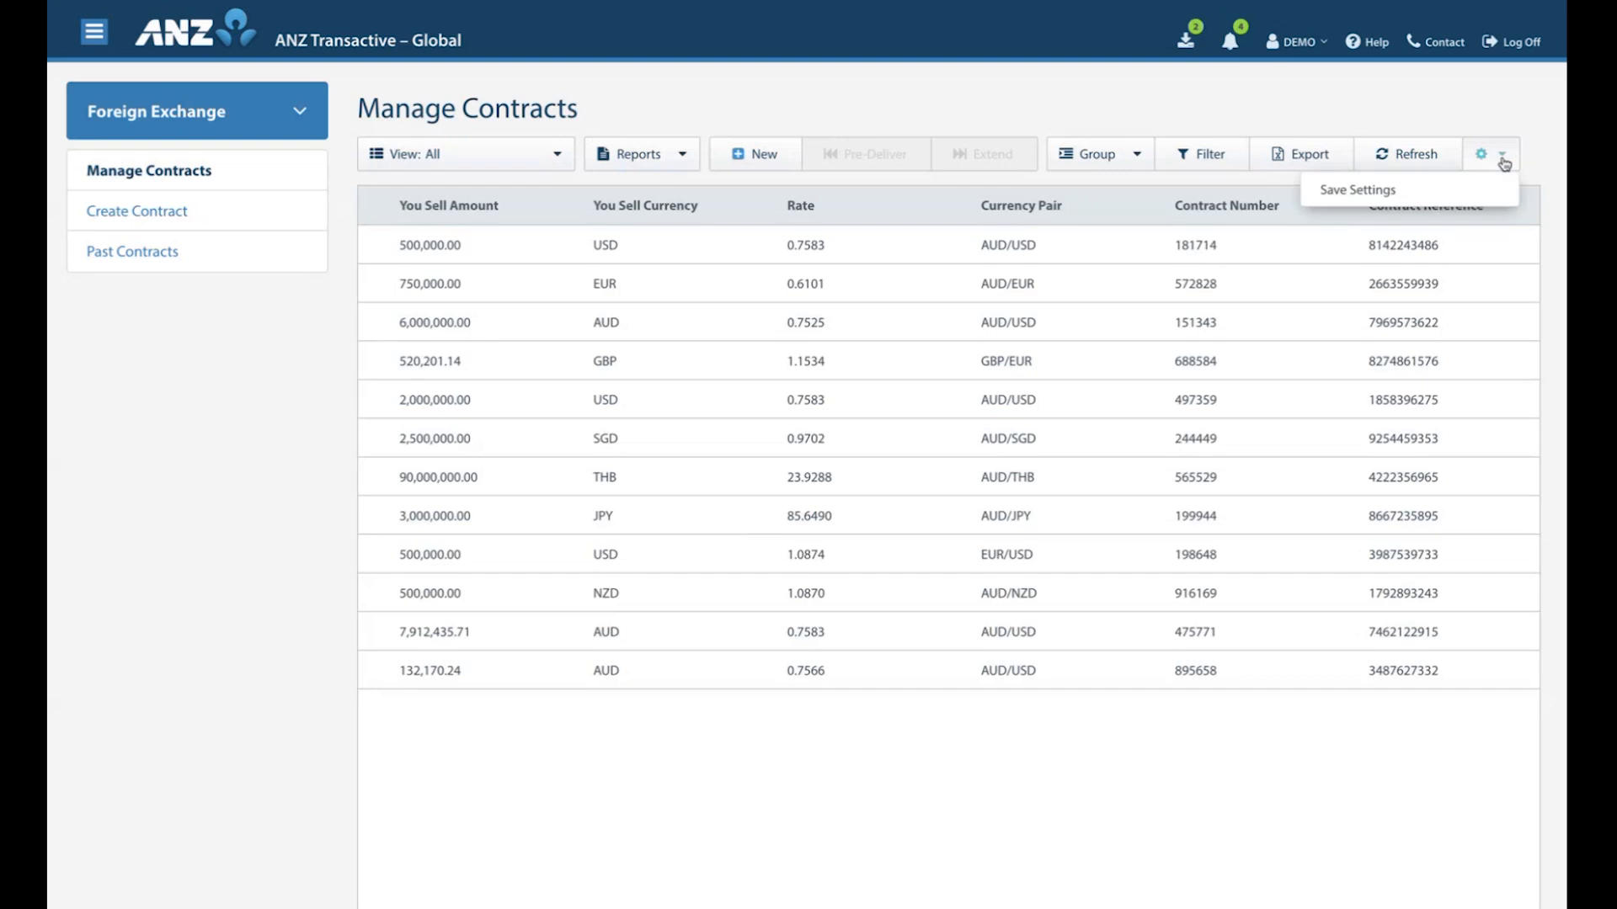
{"action": "left_click", "coordinate": [1391, 197]}
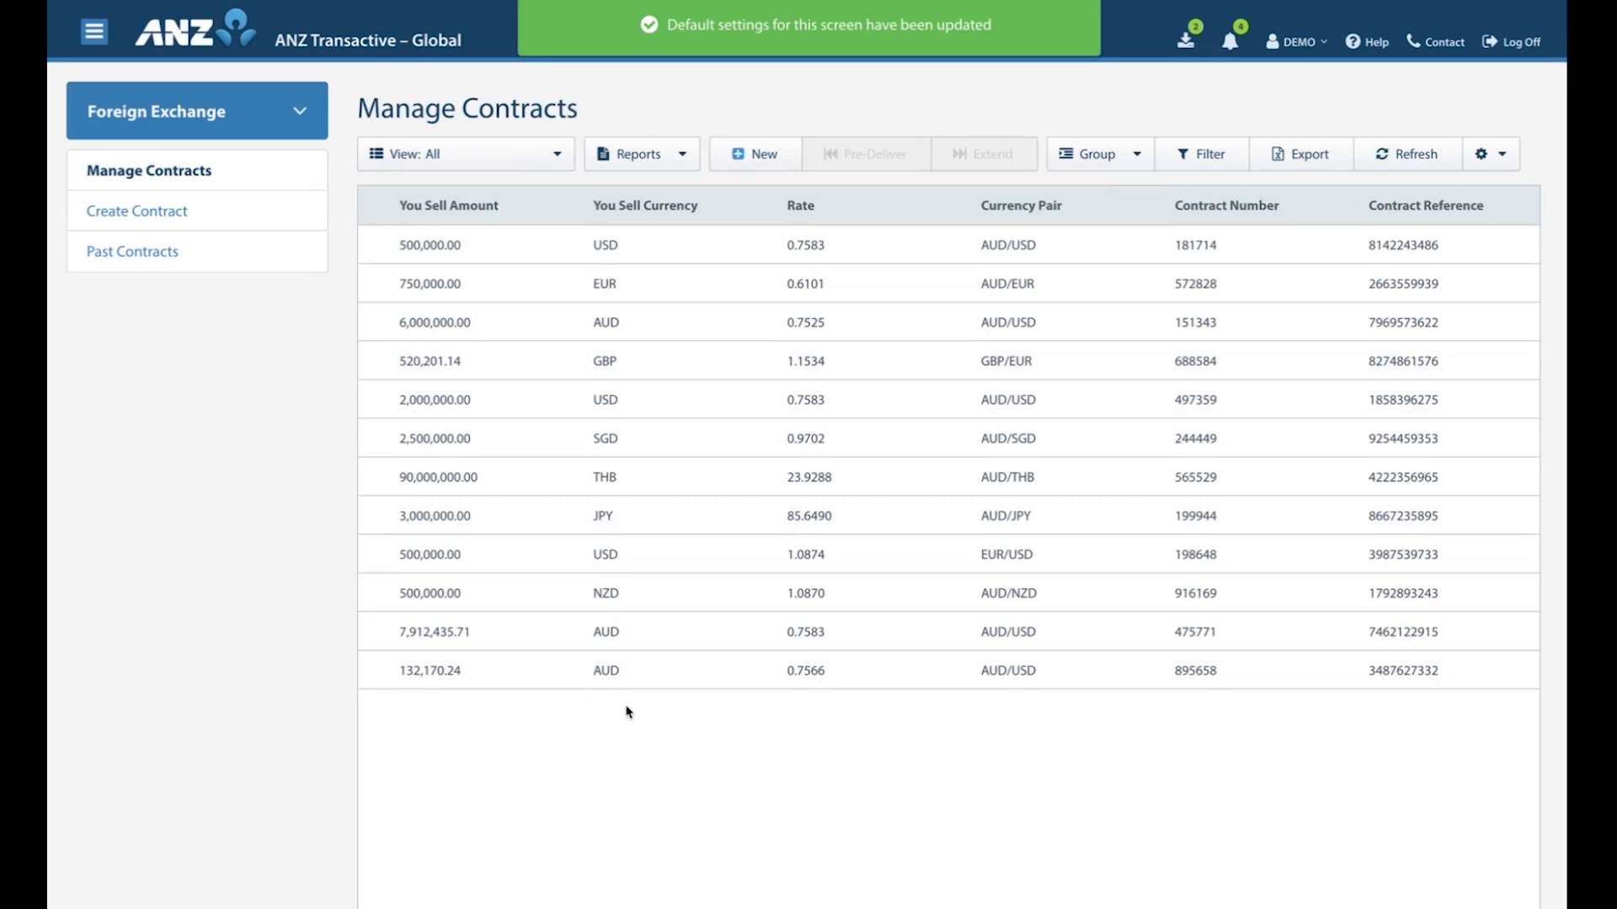
Hide and restore the Settlement Date column, and switch the Time Option Start Date column on and off again.
{"action": "scroll", "coordinate": [625, 710], "scroll_direction": "left", "scroll_amount": 6}
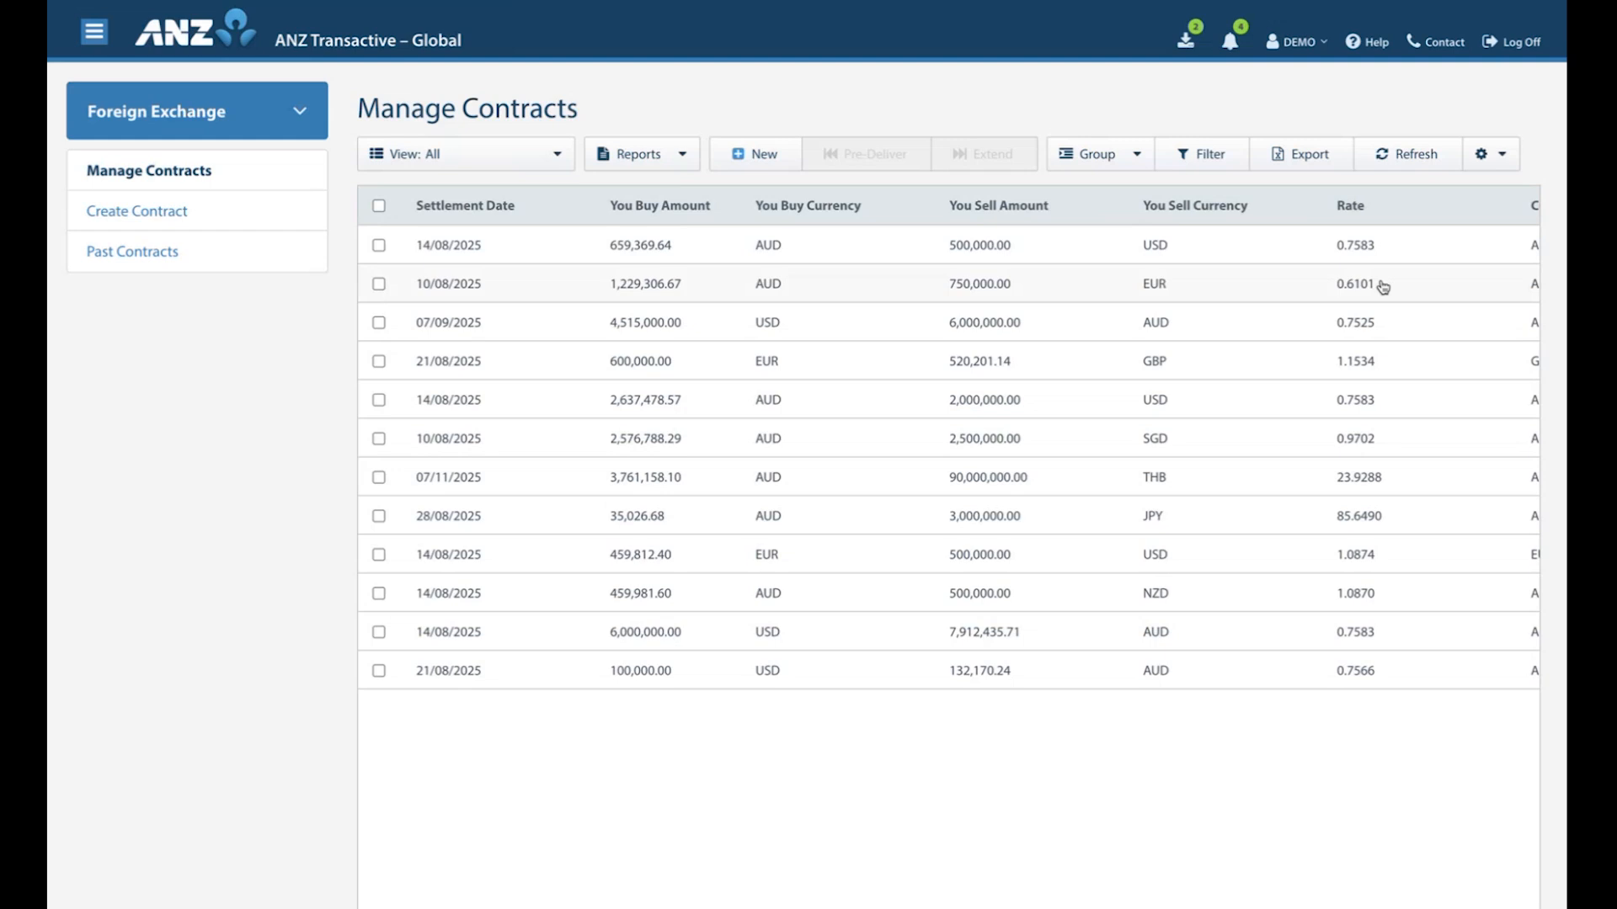
{"action": "scroll", "coordinate": [1381, 284], "scroll_direction": "right", "scroll_amount": 5}
{"action": "scroll", "coordinate": [1381, 284], "scroll_direction": "right", "scroll_amount": 2}
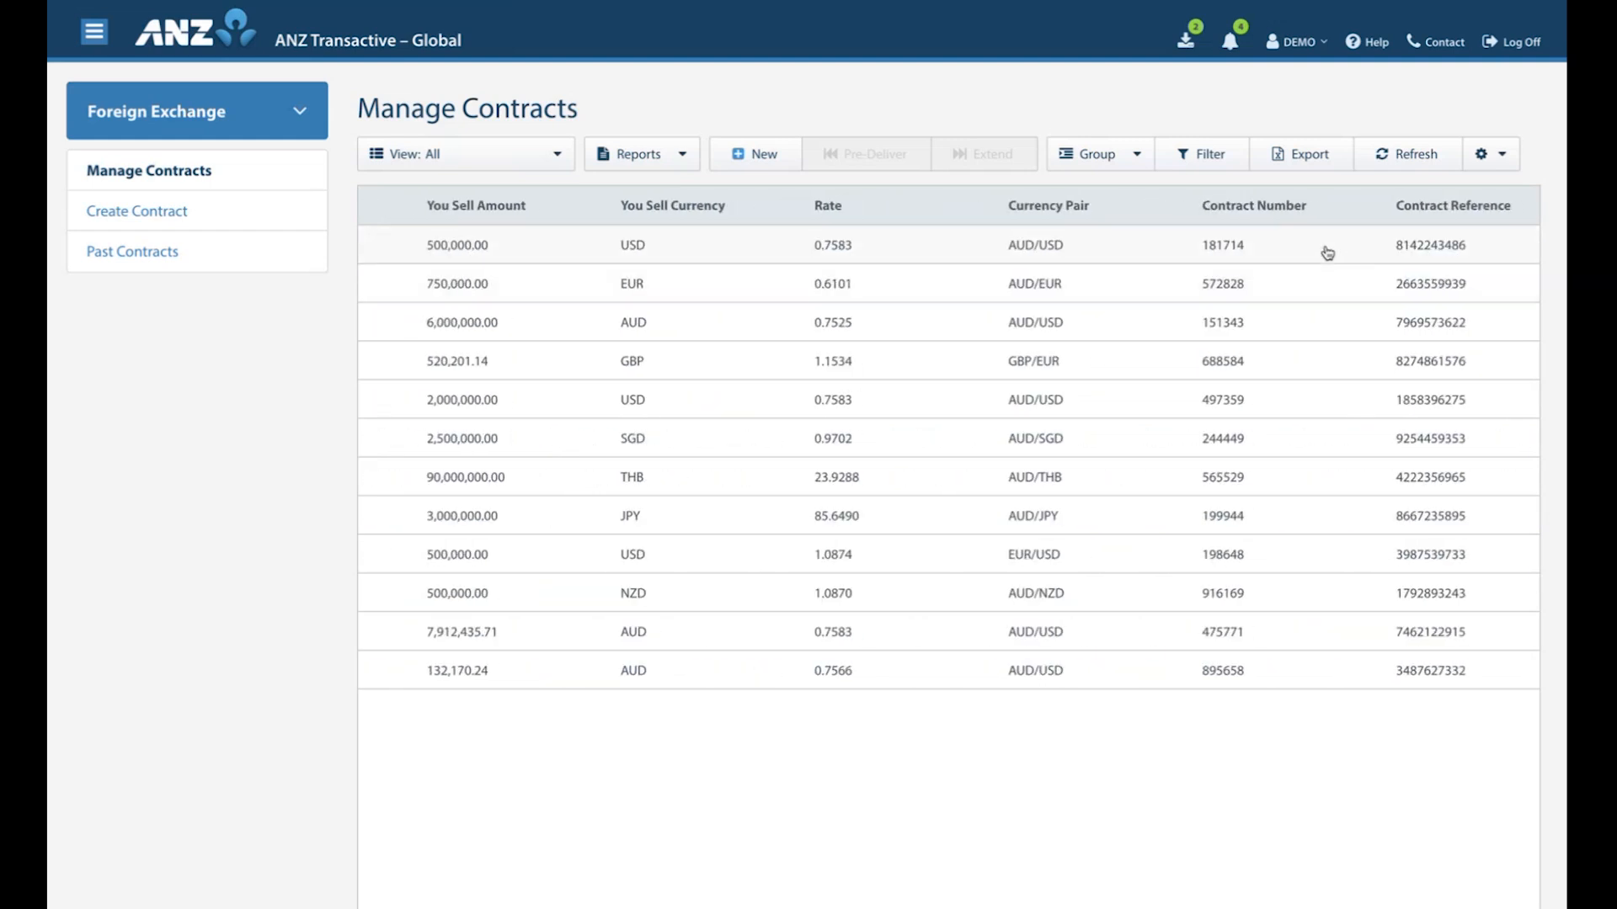
{"action": "right_click", "coordinate": [1251, 213]}
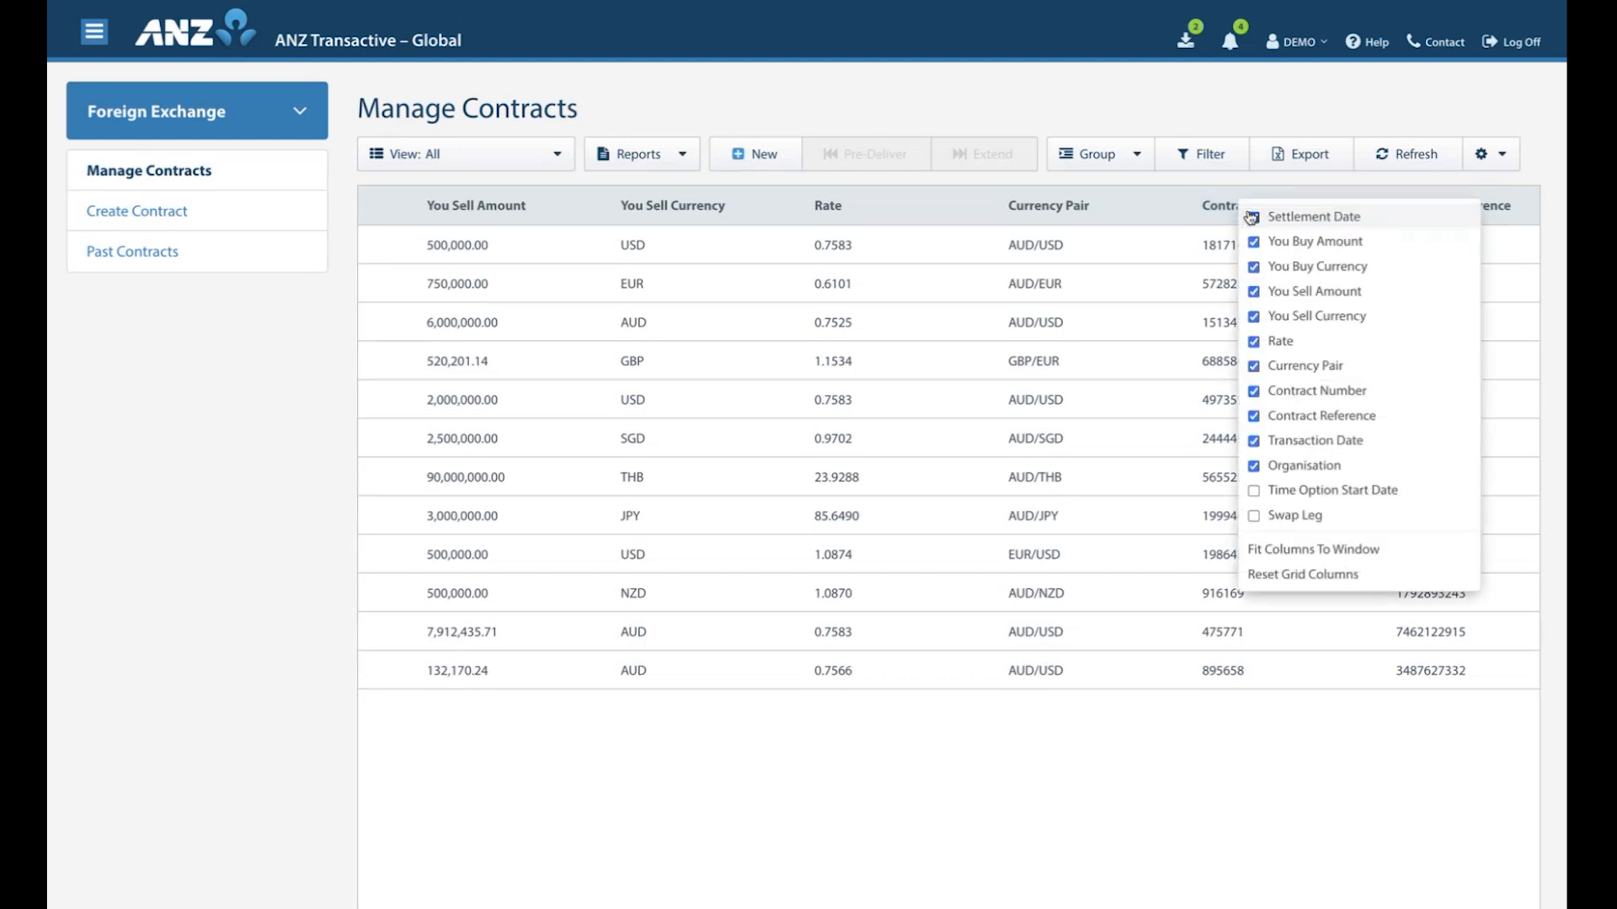
{"action": "left_click", "coordinate": [1253, 219]}
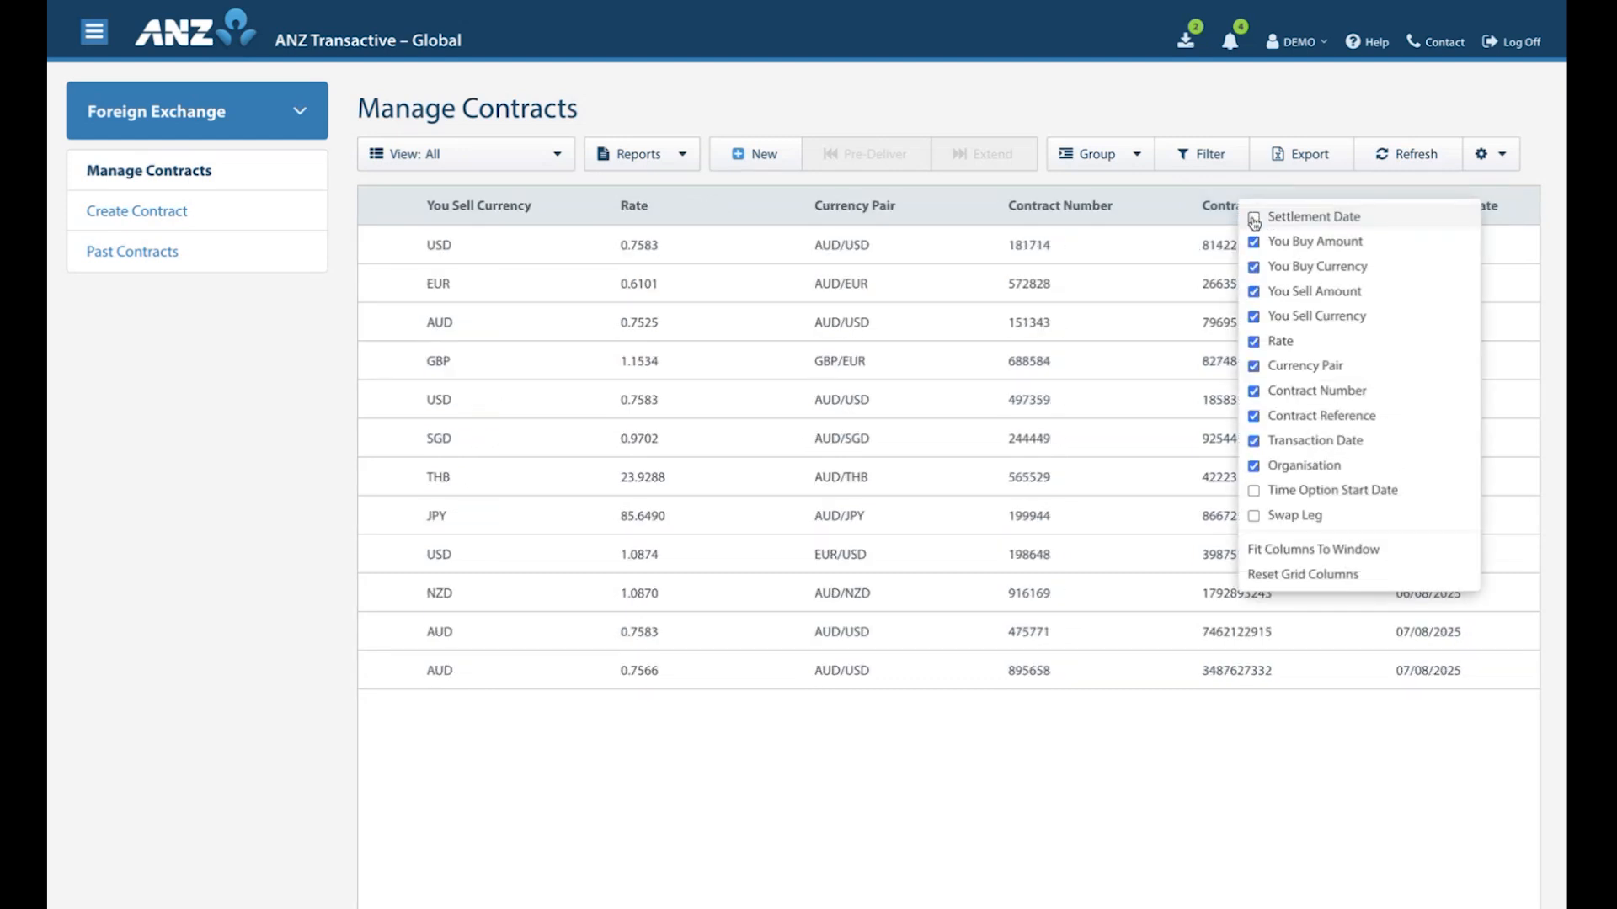
{"action": "left_click", "coordinate": [1253, 219]}
{"action": "left_click", "coordinate": [1254, 491]}
{"action": "left_click", "coordinate": [1255, 492]}
{"action": "left_click", "coordinate": [1225, 184]}
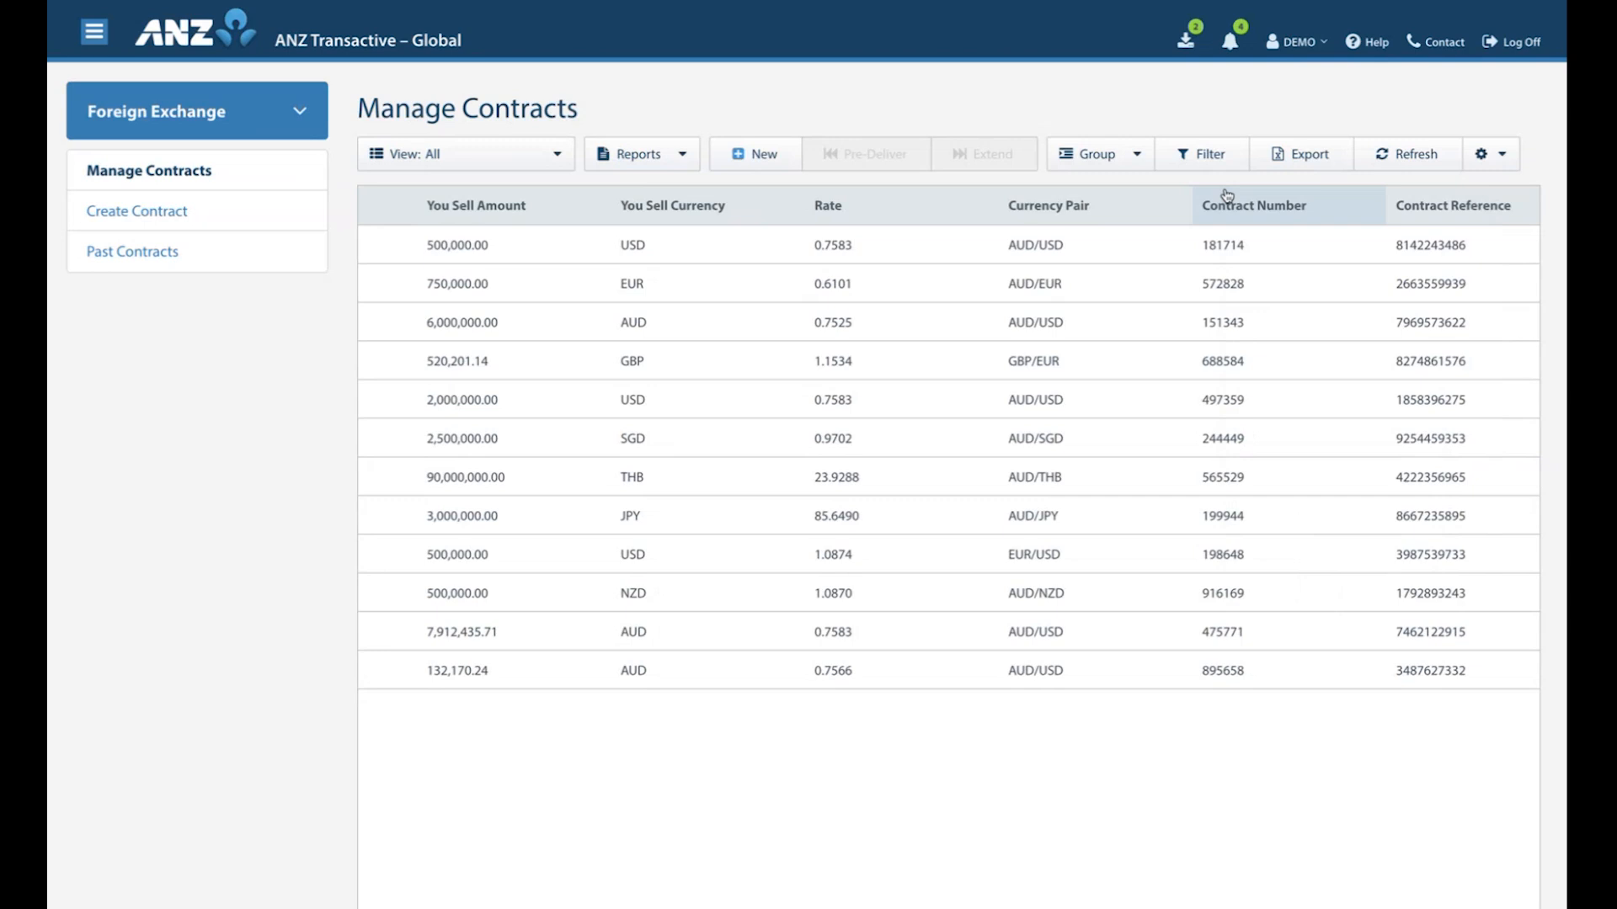
Move the Contract Number column directly after Settlement Date and narrow both columns.
{"action": "left_click_drag", "start_coordinate": [1254, 212], "coordinate": [478, 212]}
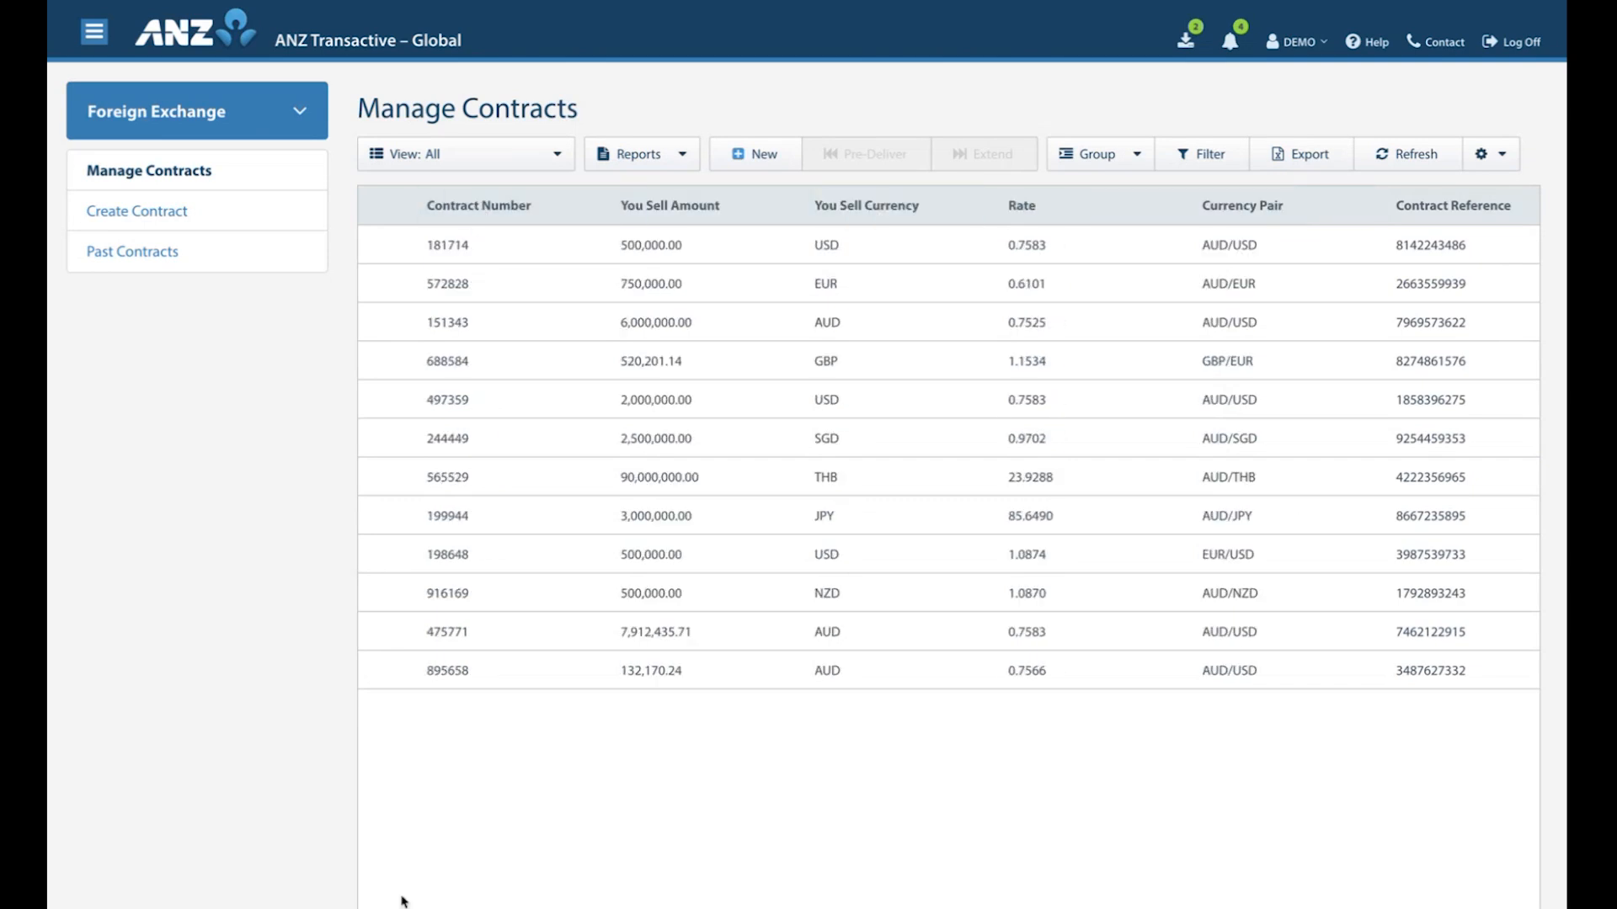
{"action": "scroll", "coordinate": [484, 818], "scroll_direction": "left", "scroll_amount": 6}
{"action": "left_click_drag", "start_coordinate": [1050, 217], "coordinate": [692, 217]}
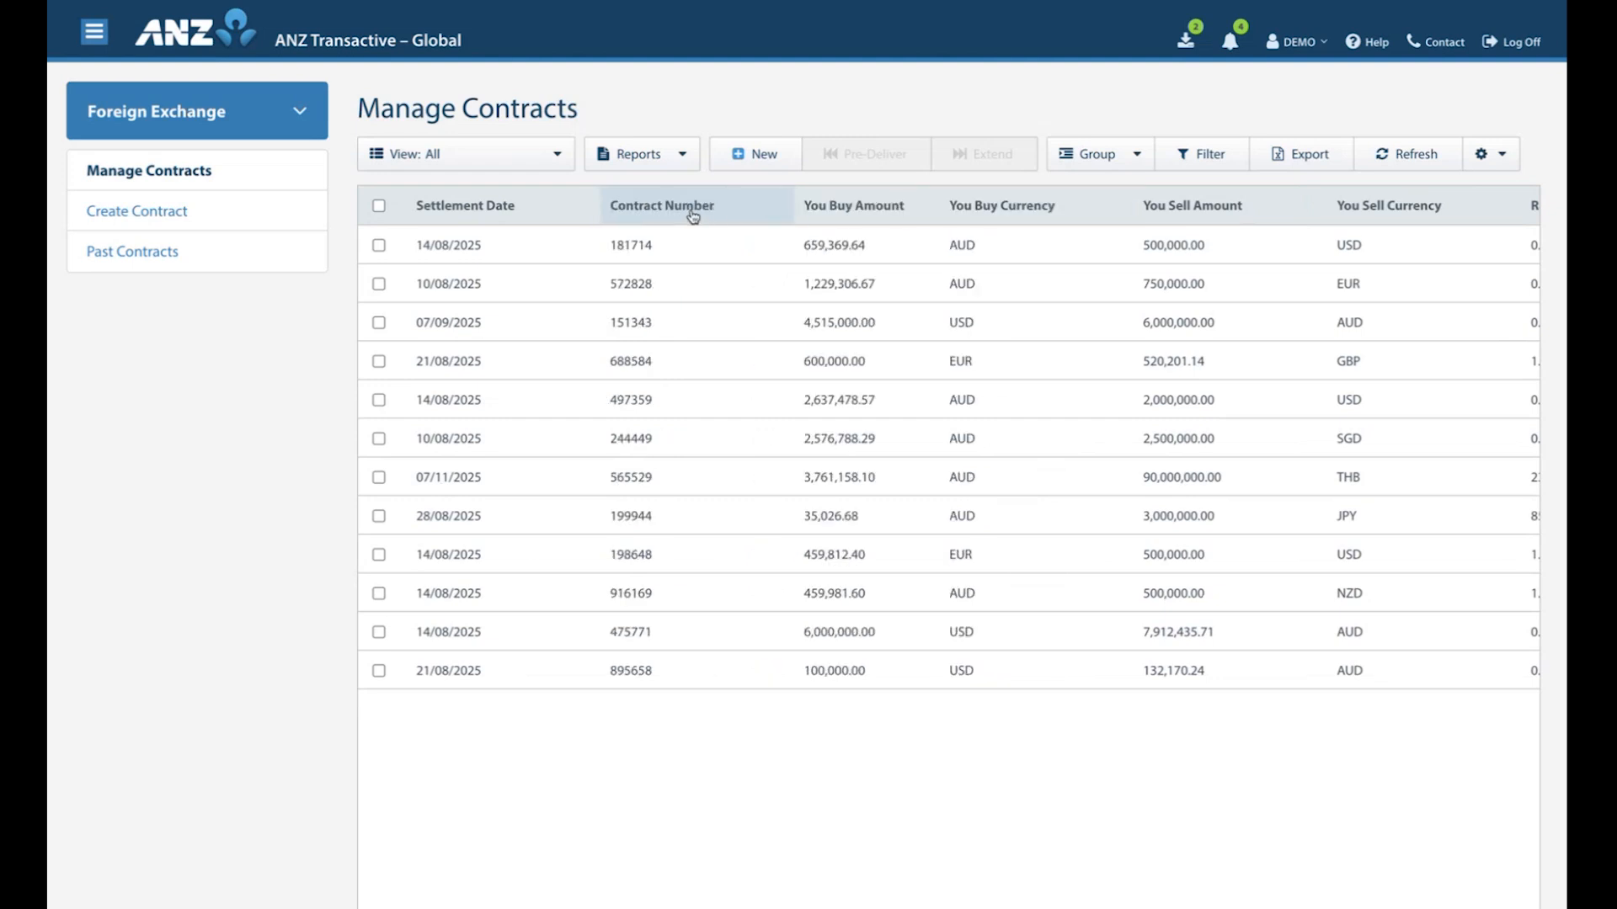
{"action": "left_click_drag", "start_coordinate": [792, 204], "coordinate": [744, 204]}
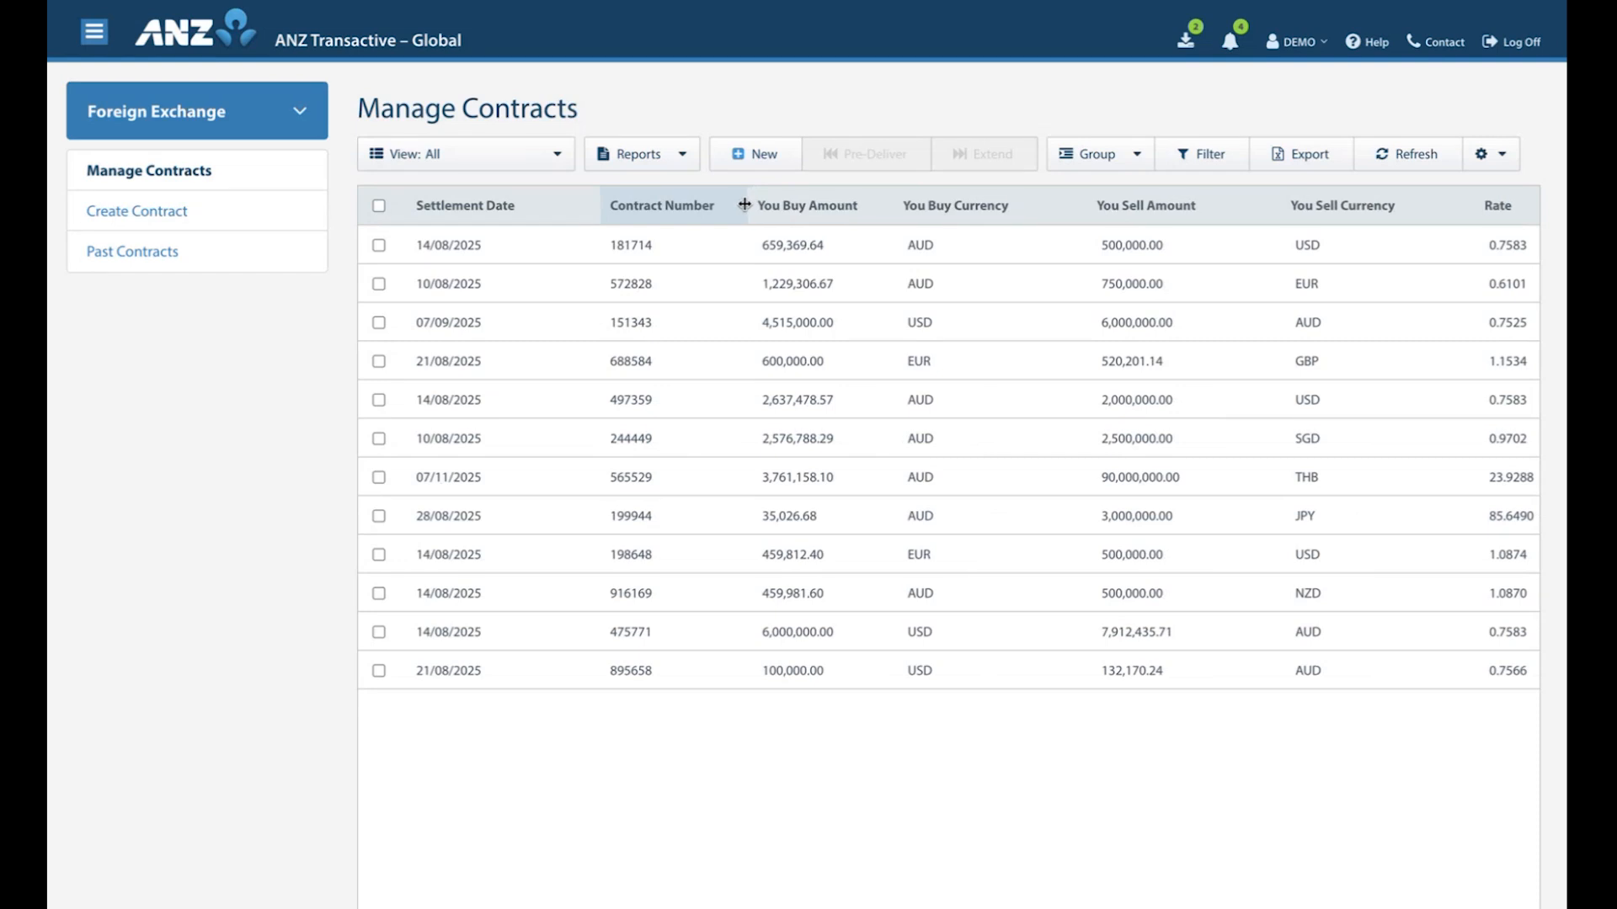
{"action": "left_click_drag", "start_coordinate": [596, 205], "coordinate": [552, 205]}
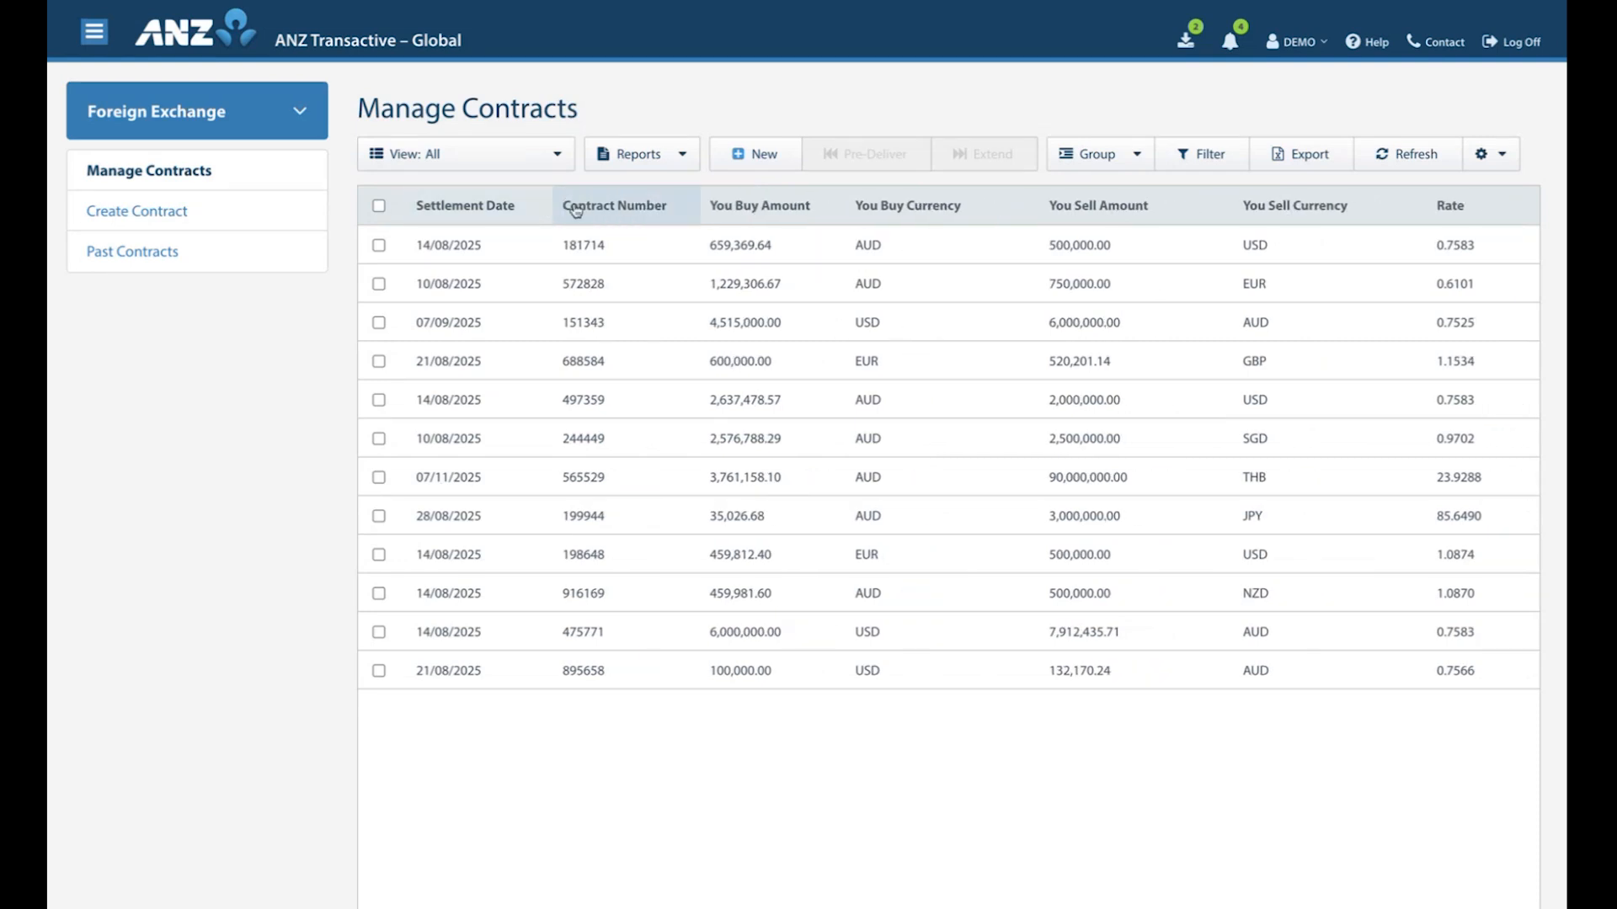
Sort the contracts by contract number in descending order and fit the columns to the window.
{"action": "left_click", "coordinate": [632, 212]}
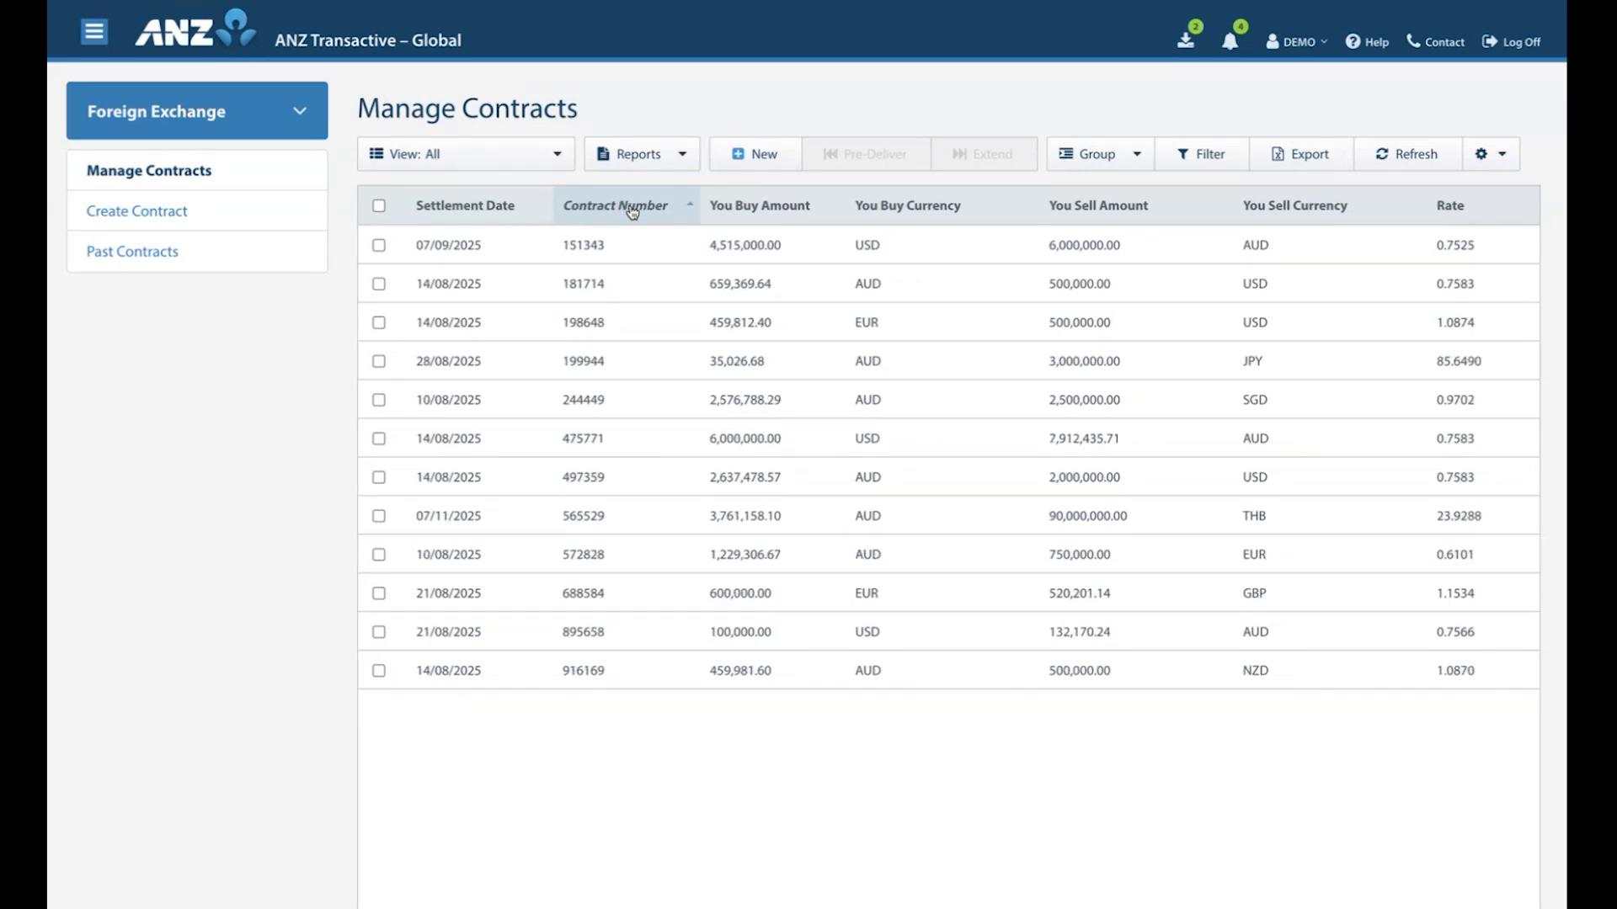
{"action": "left_click", "coordinate": [632, 212]}
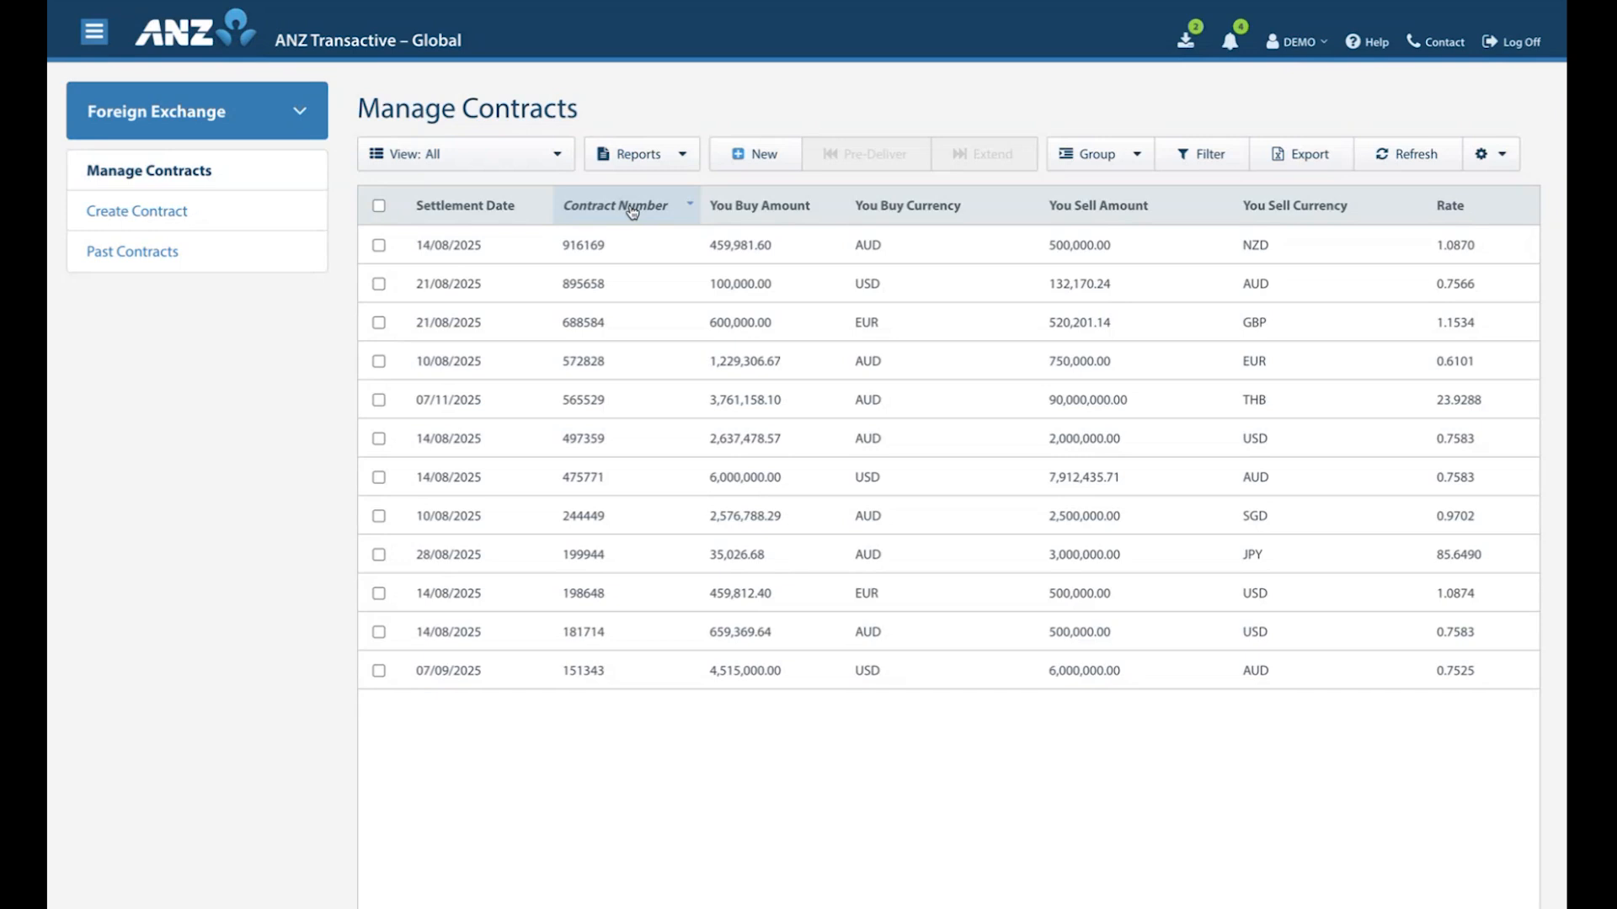
{"action": "right_click", "coordinate": [632, 212]}
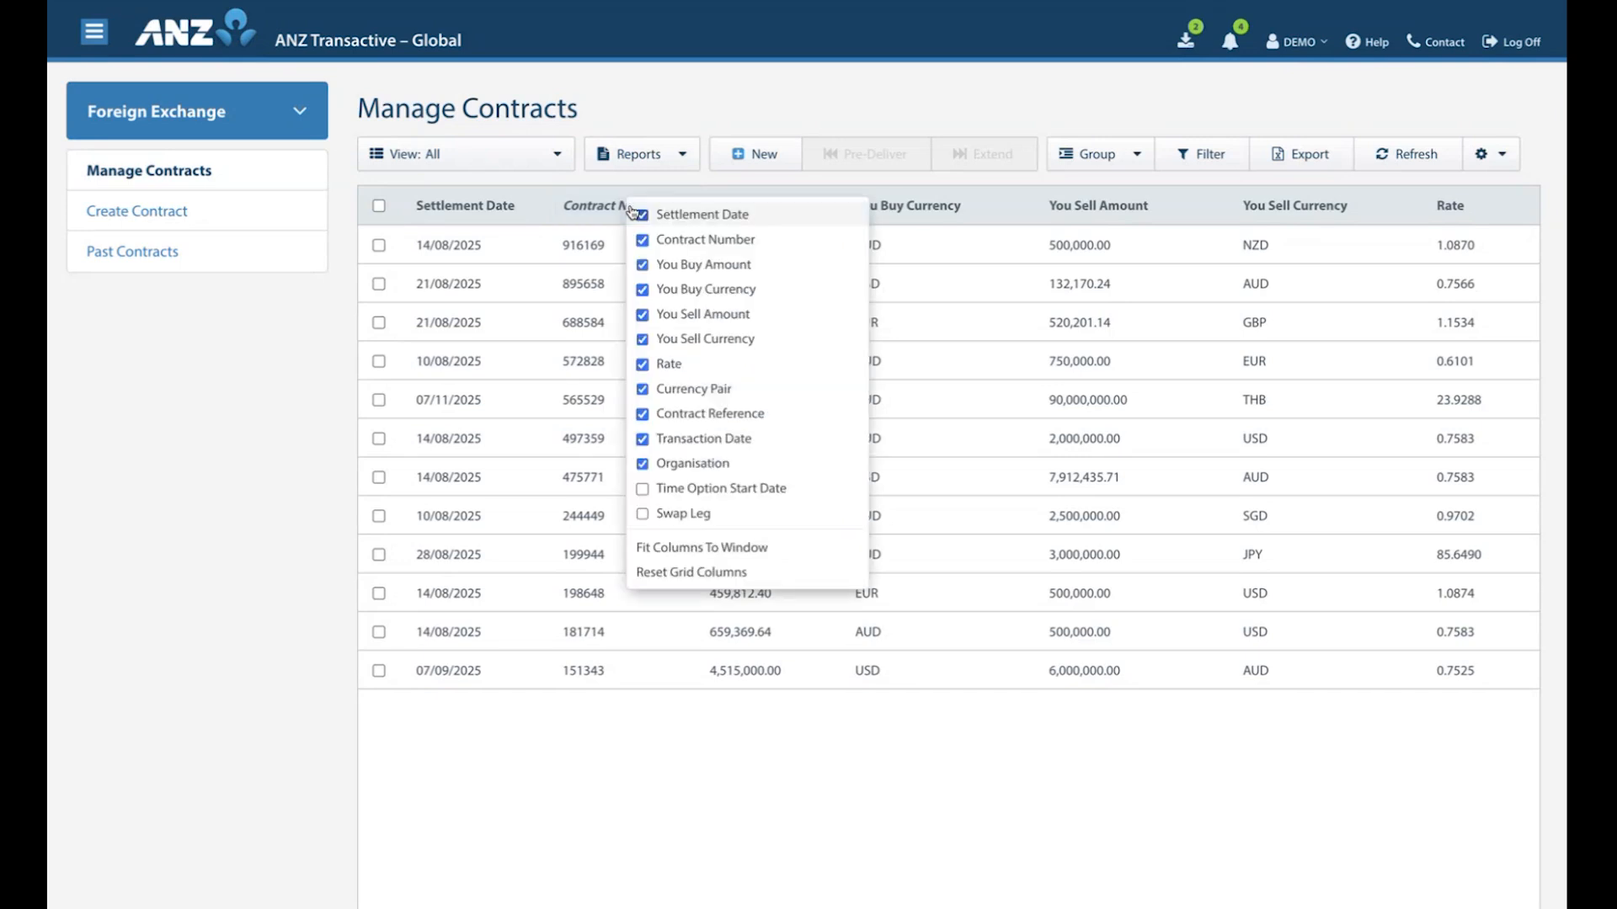
{"action": "left_click", "coordinate": [679, 549]}
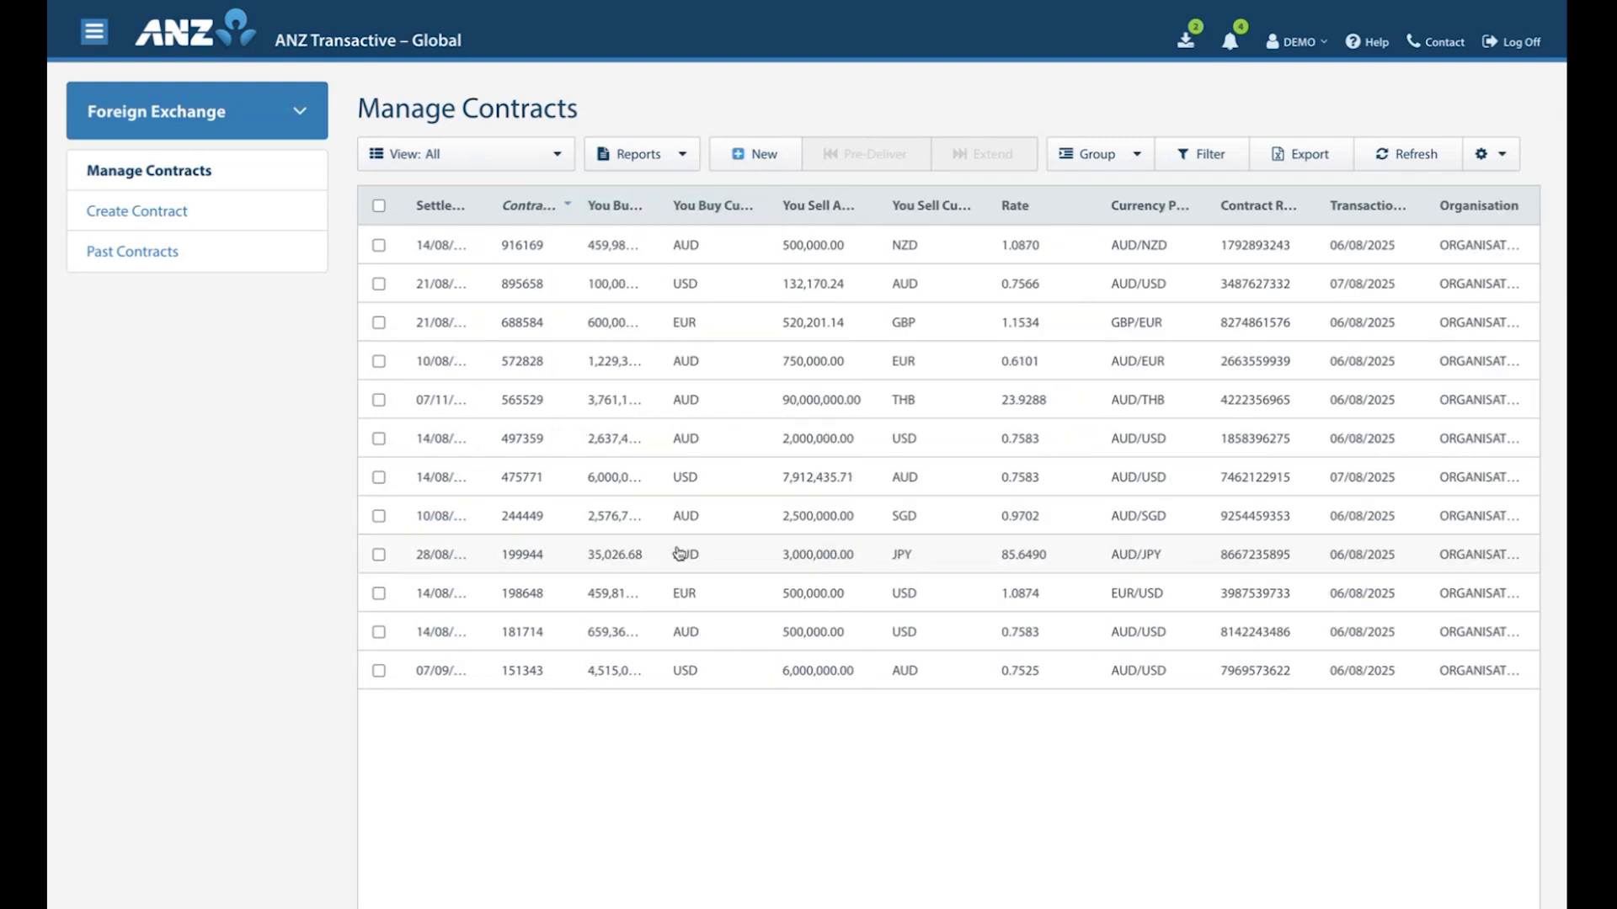
Reset the contract grid's columns to their default state and save the screen settings.
{"action": "right_click", "coordinate": [612, 211]}
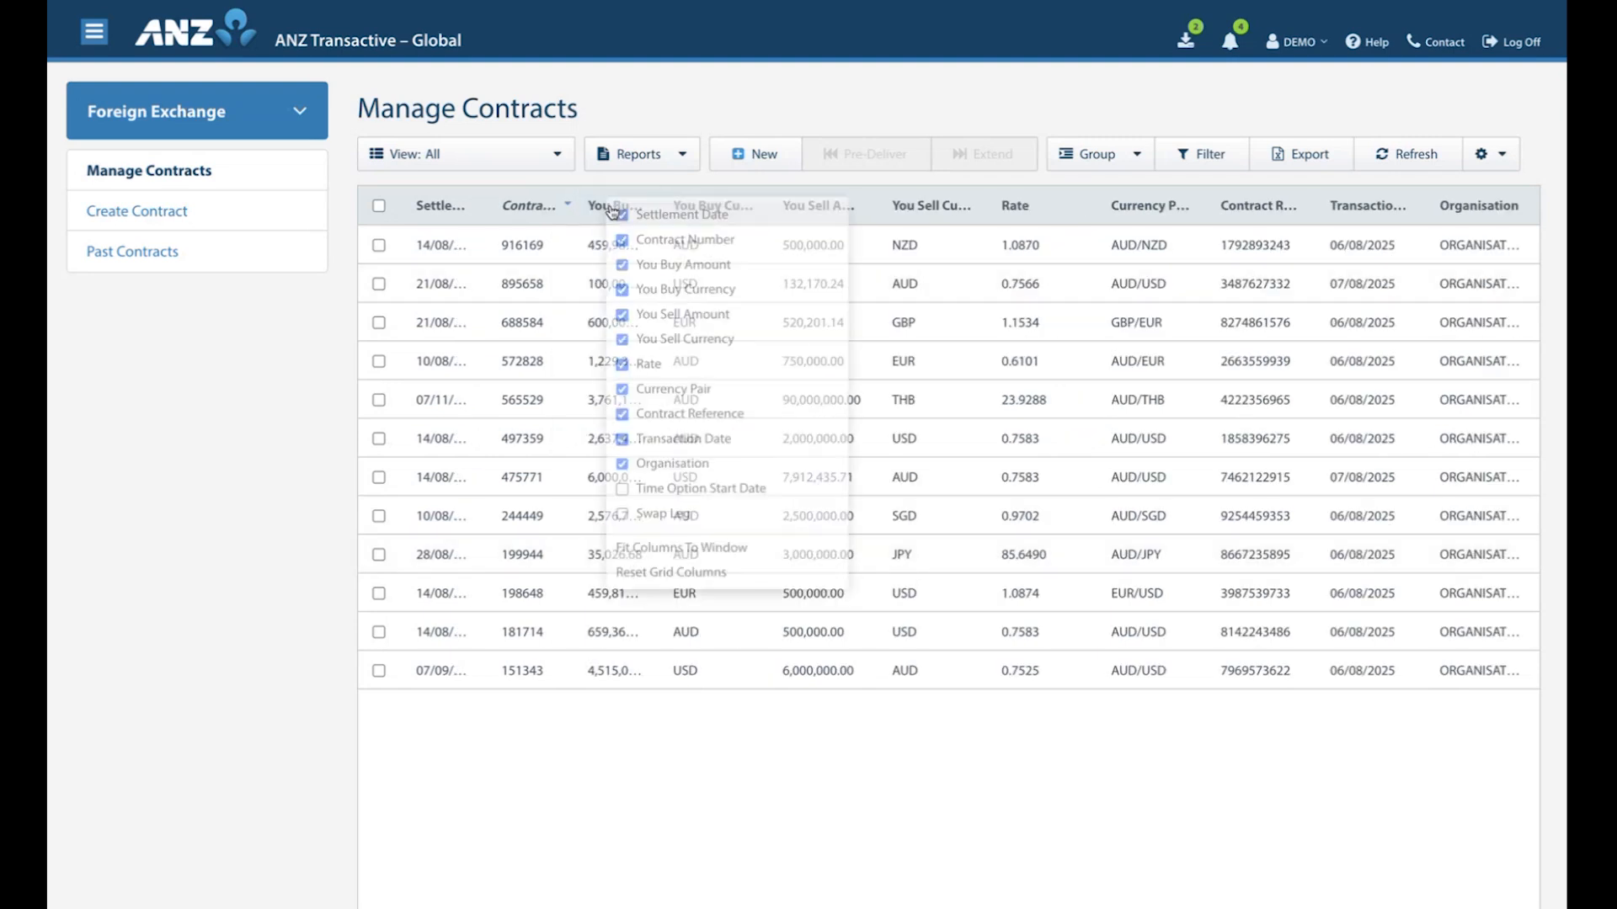
{"action": "left_click", "coordinate": [643, 575]}
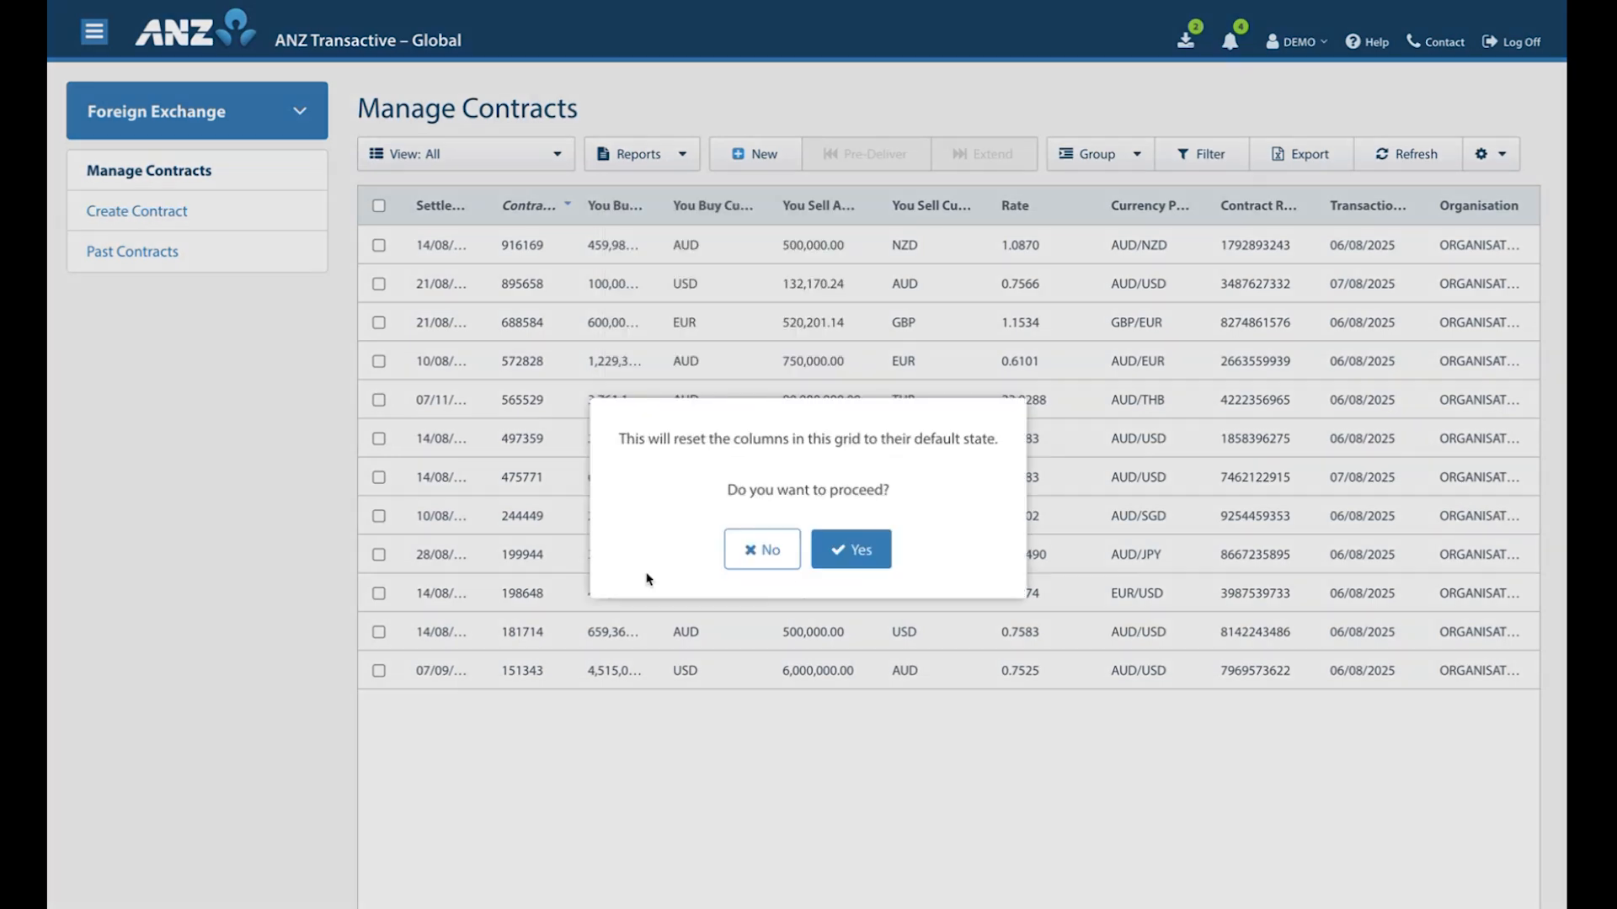
{"action": "left_click", "coordinate": [839, 558]}
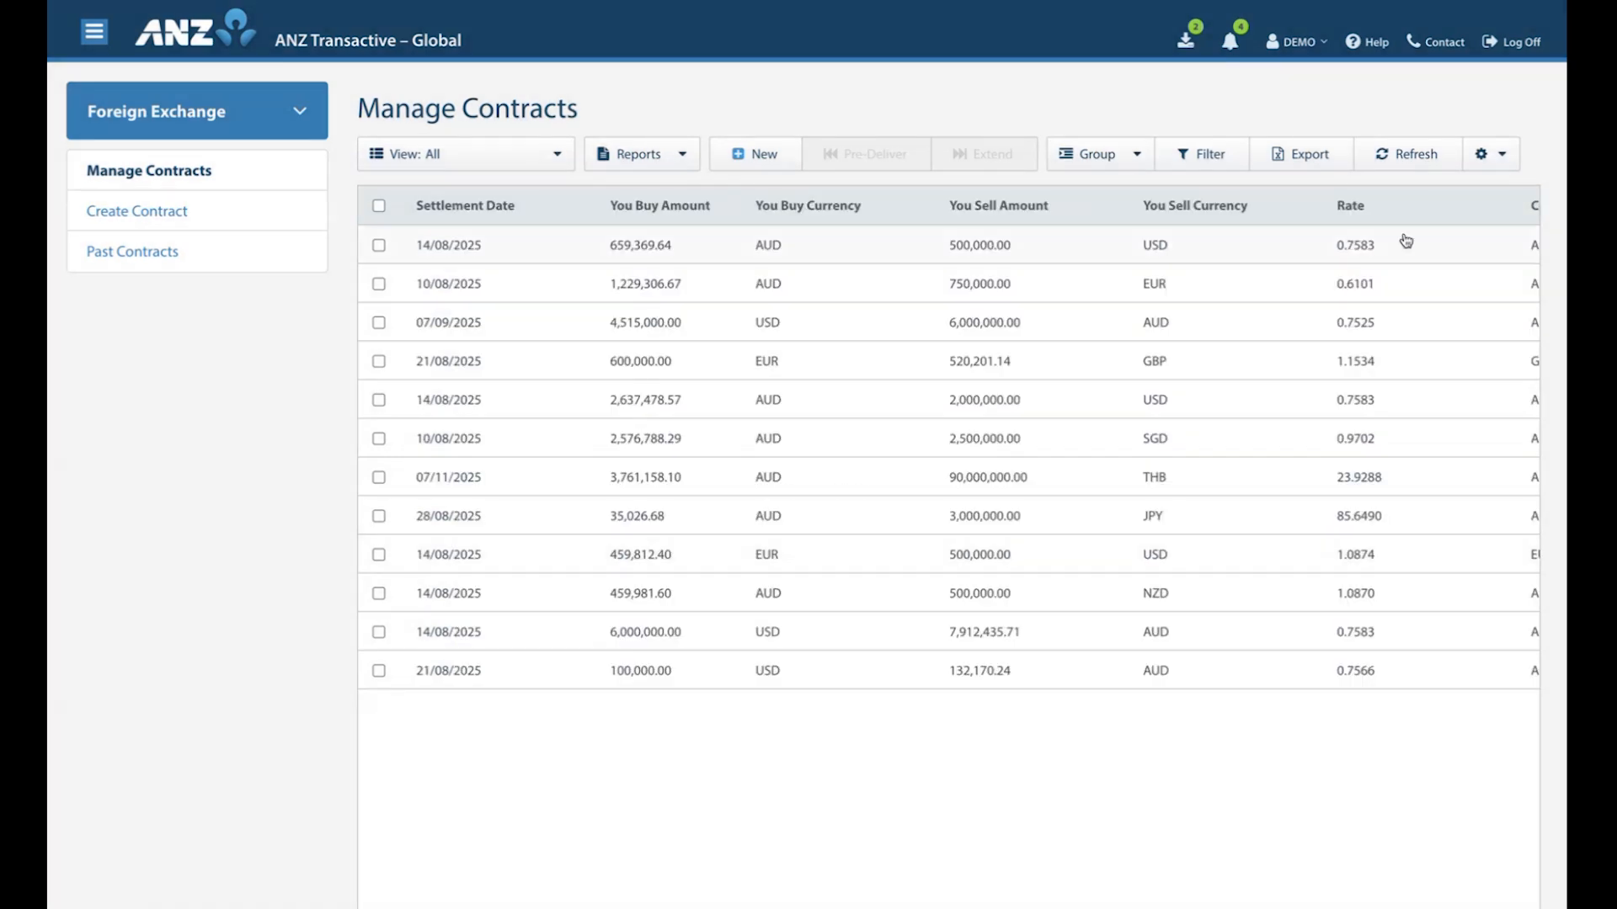
{"action": "left_click", "coordinate": [1489, 154]}
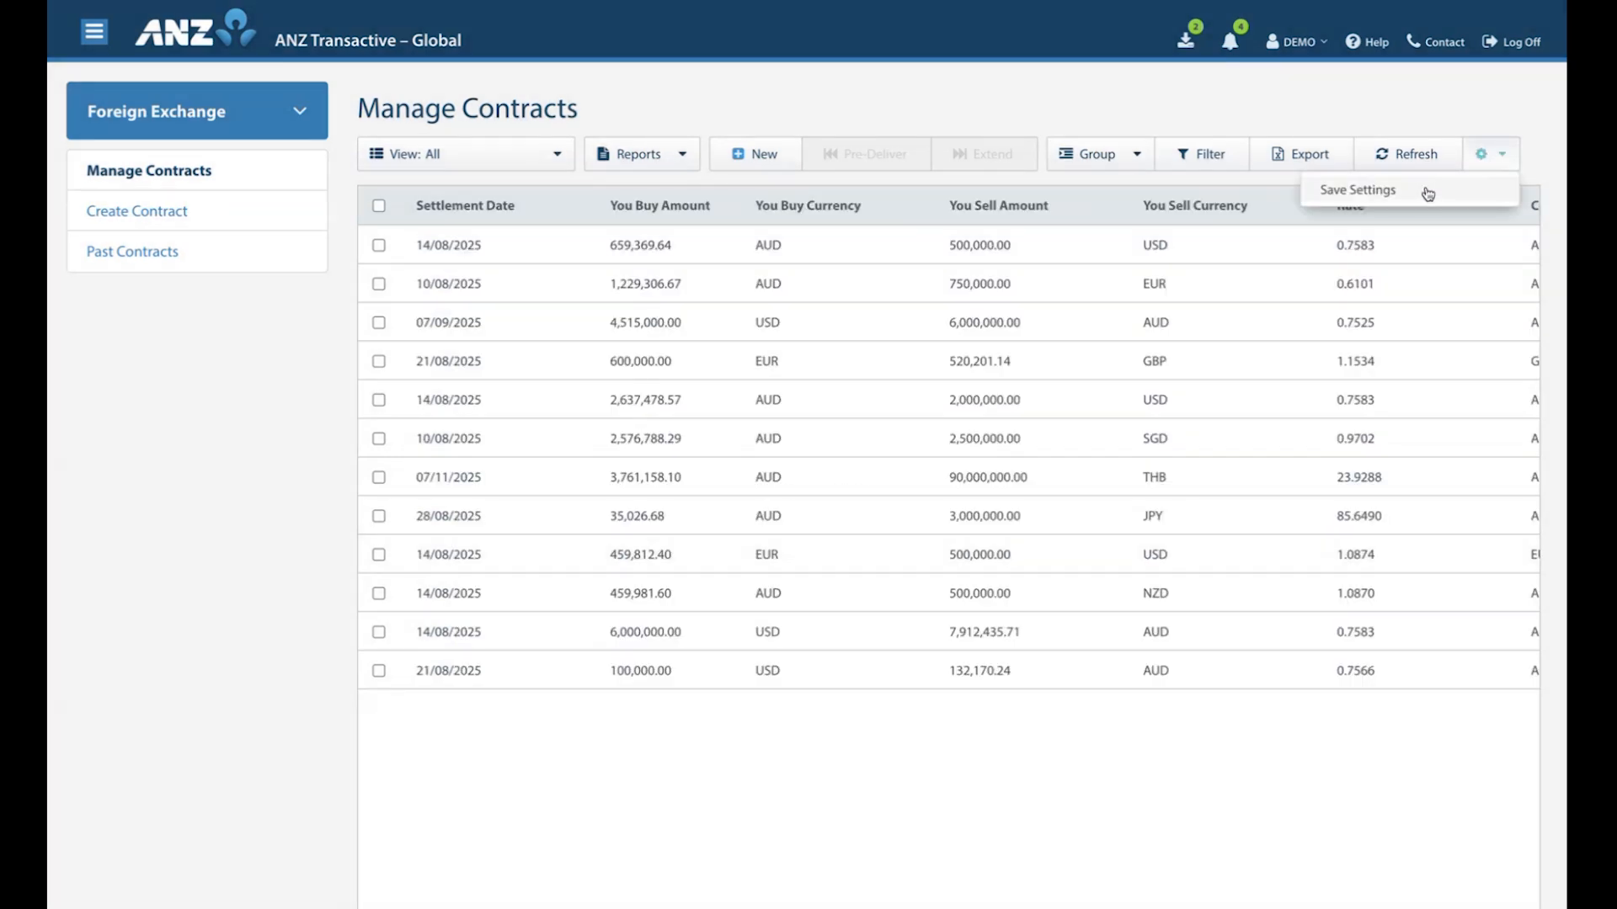
{"action": "left_click", "coordinate": [1366, 191]}
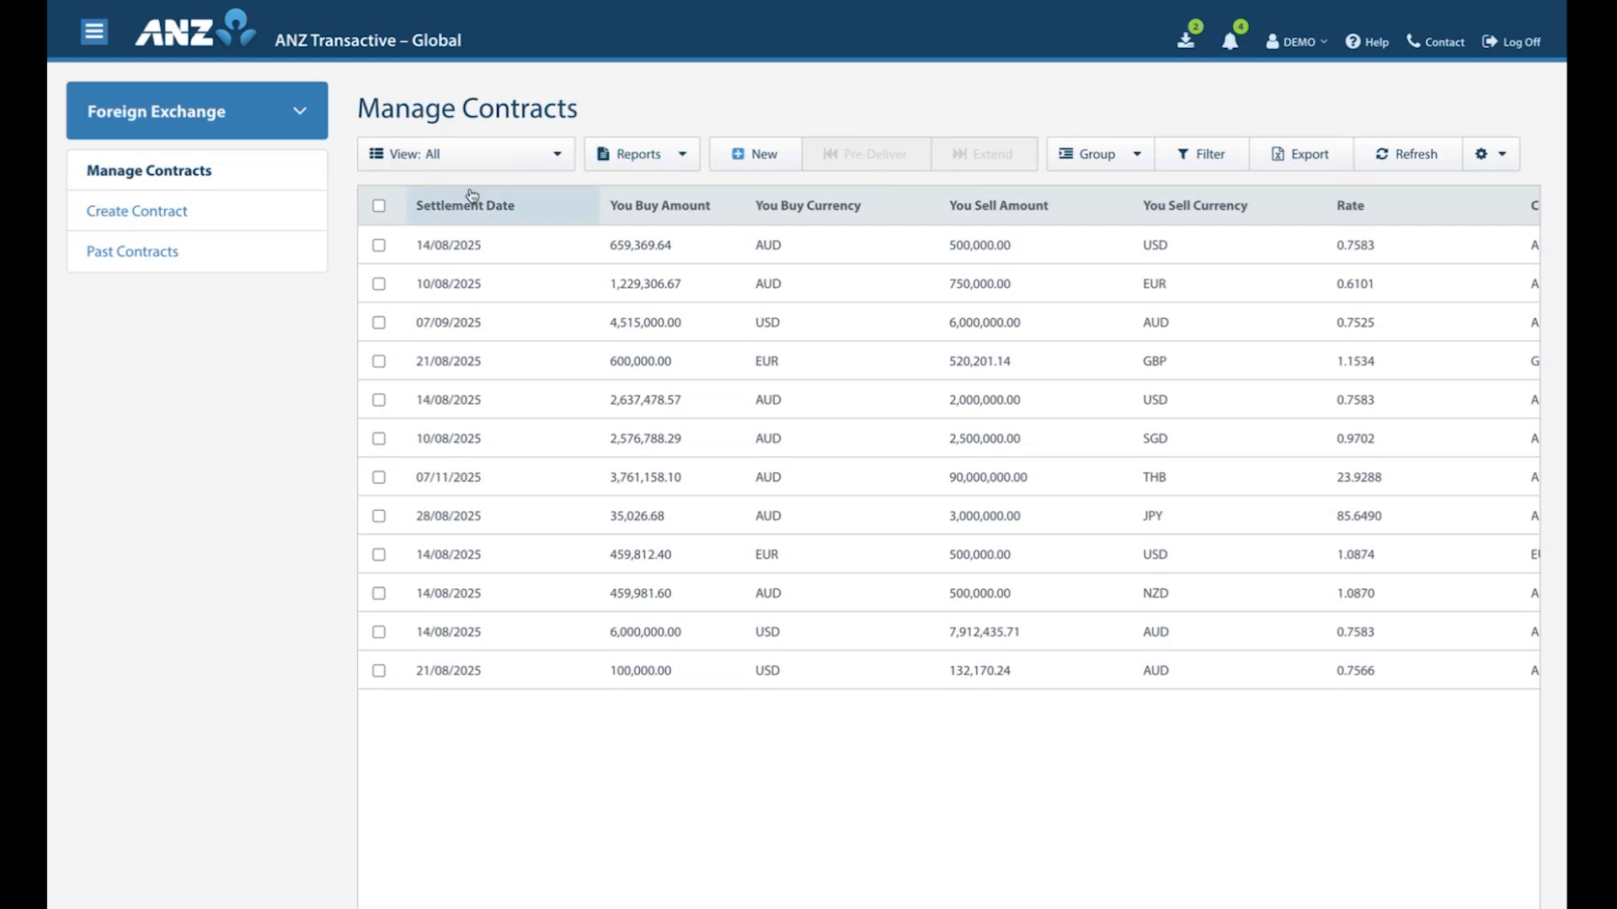
Generate a Contract Summary Report in PDF format for the first contract in the list and open the downloaded file.
{"action": "left_click", "coordinate": [379, 246]}
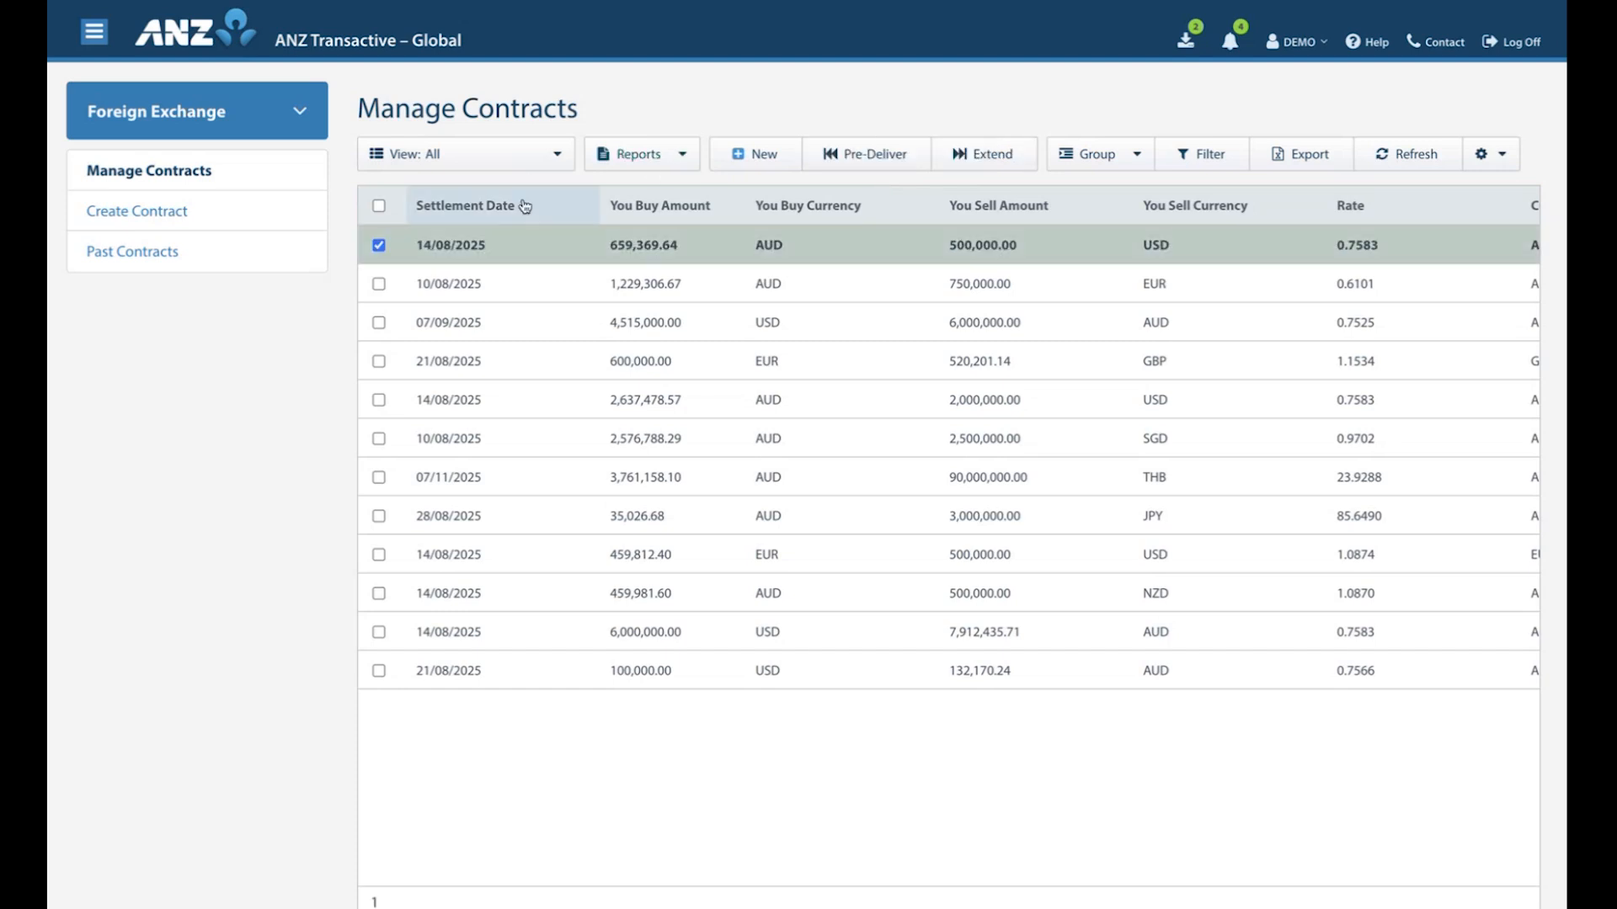
{"action": "left_click", "coordinate": [684, 157]}
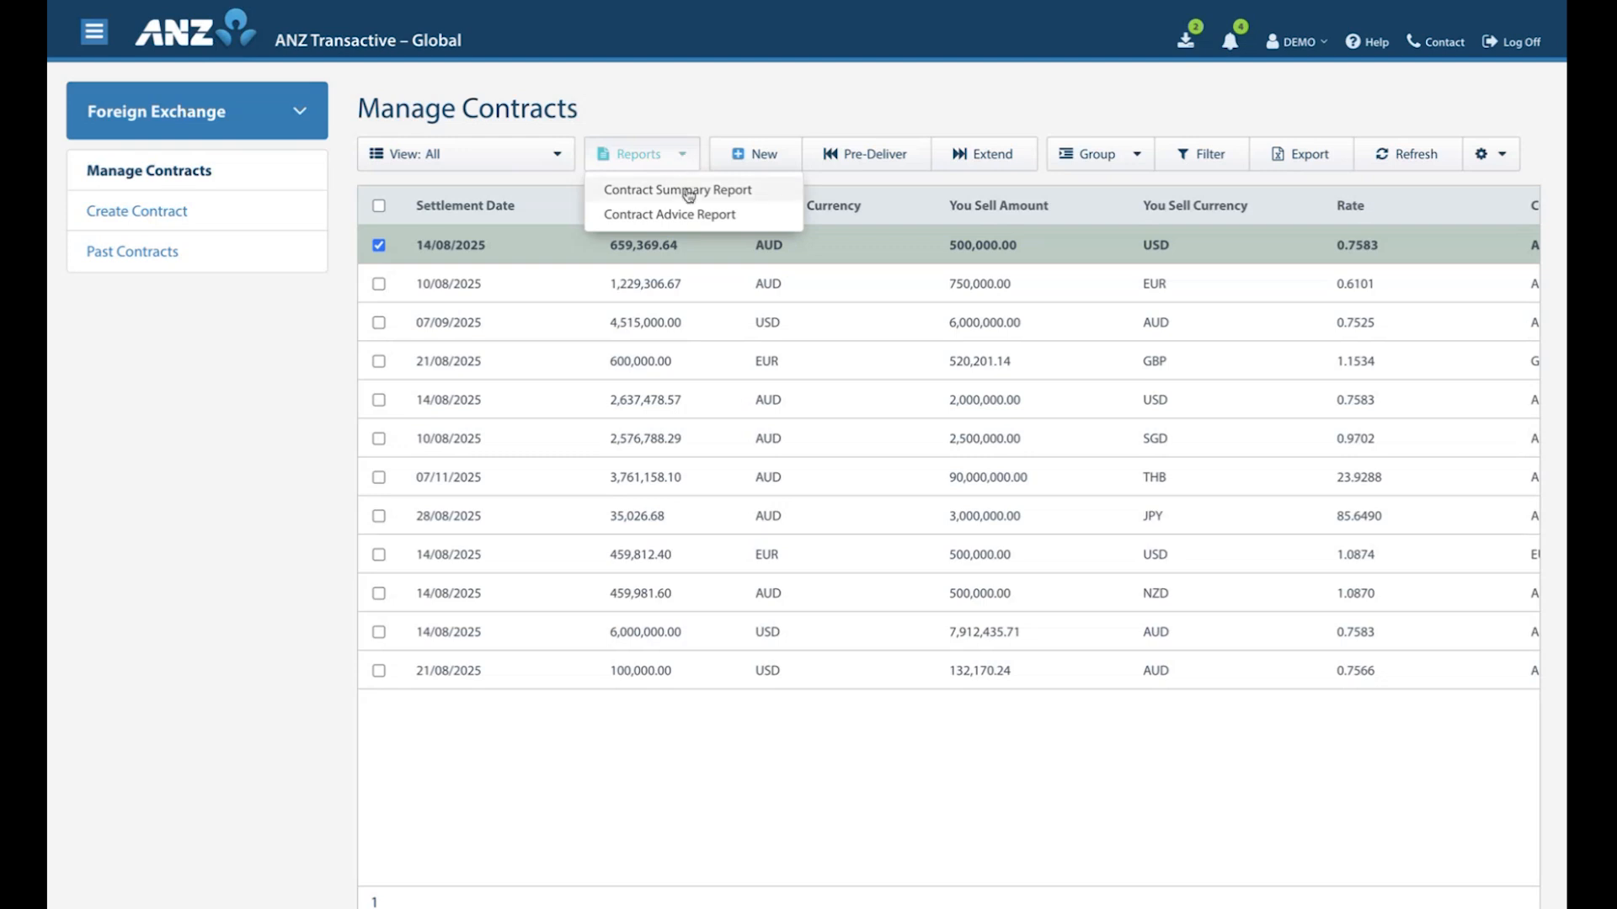
{"action": "left_click", "coordinate": [689, 192]}
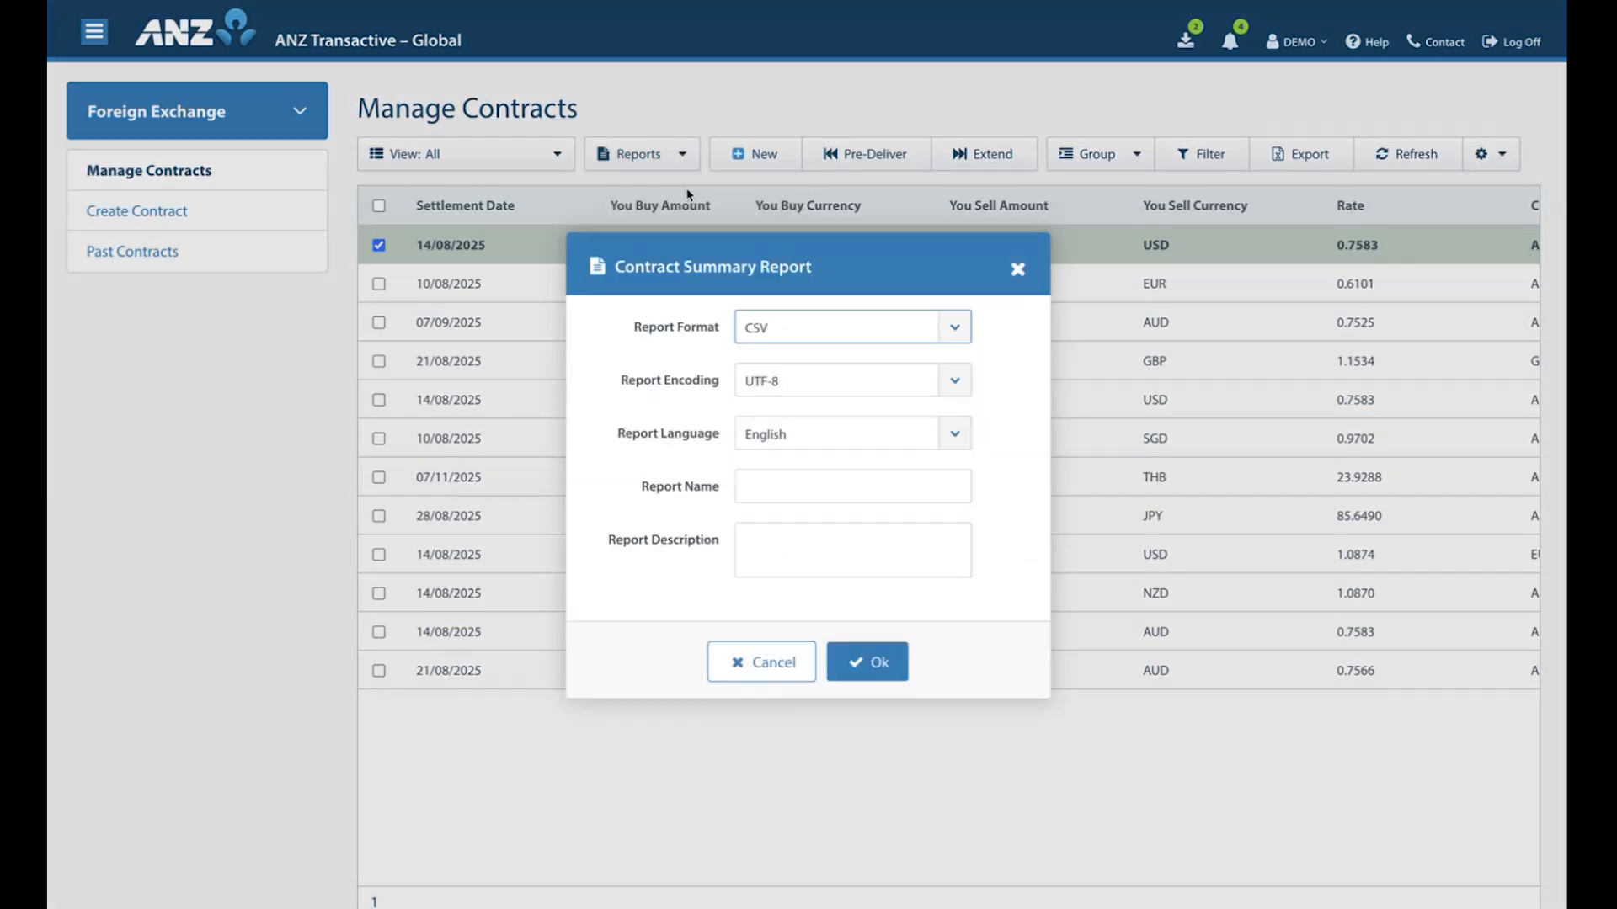
{"action": "left_click", "coordinate": [963, 335]}
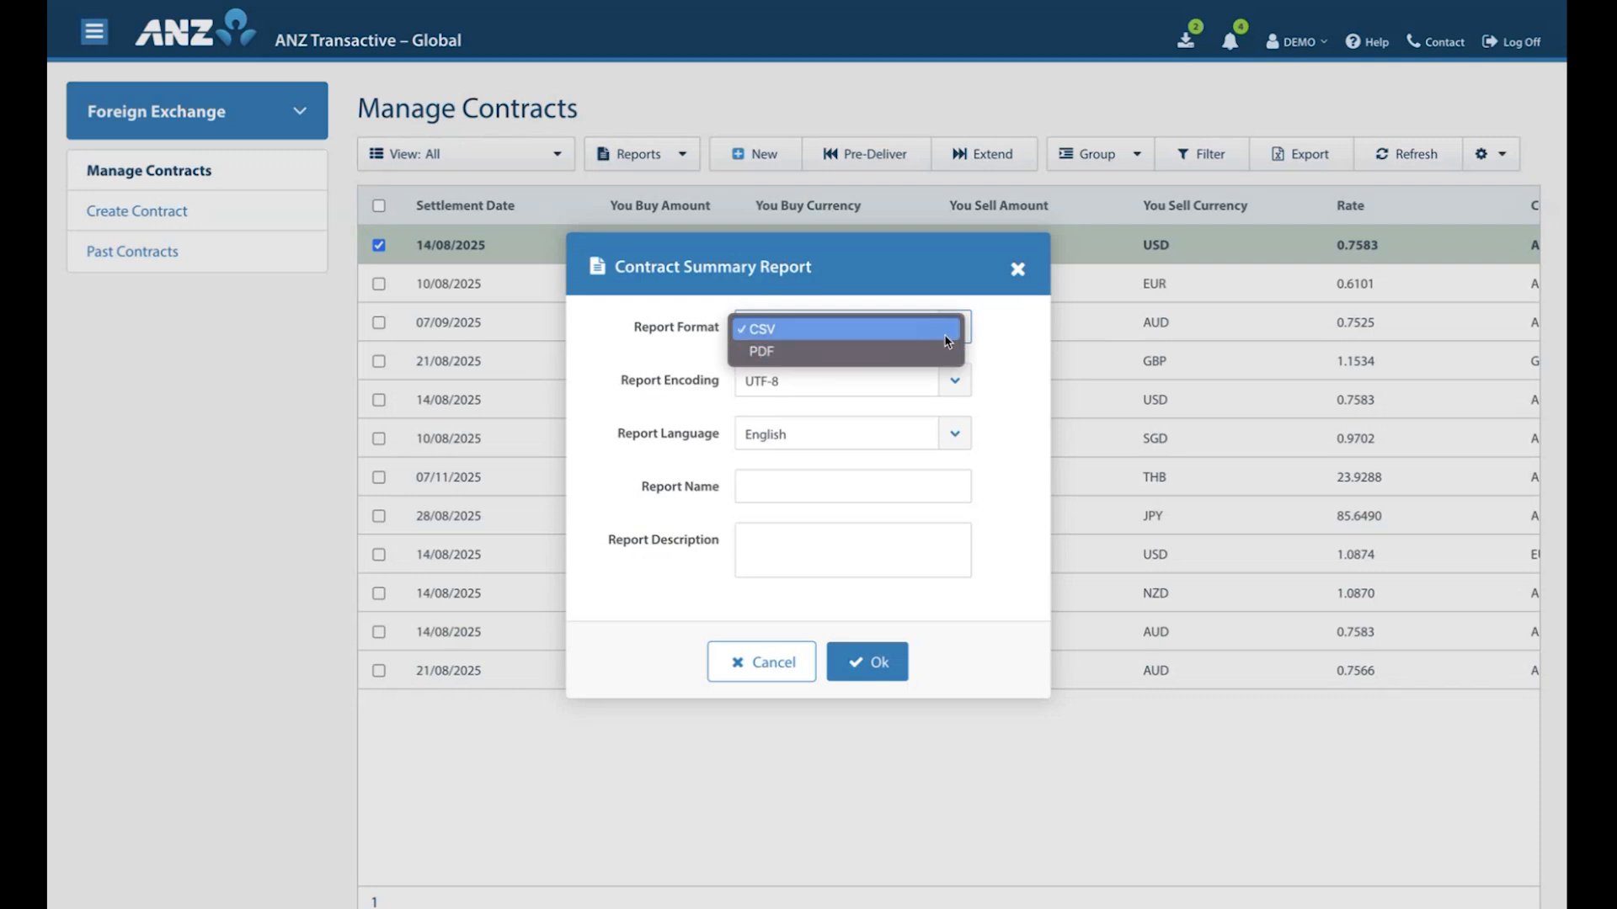
{"action": "left_click", "coordinate": [940, 360]}
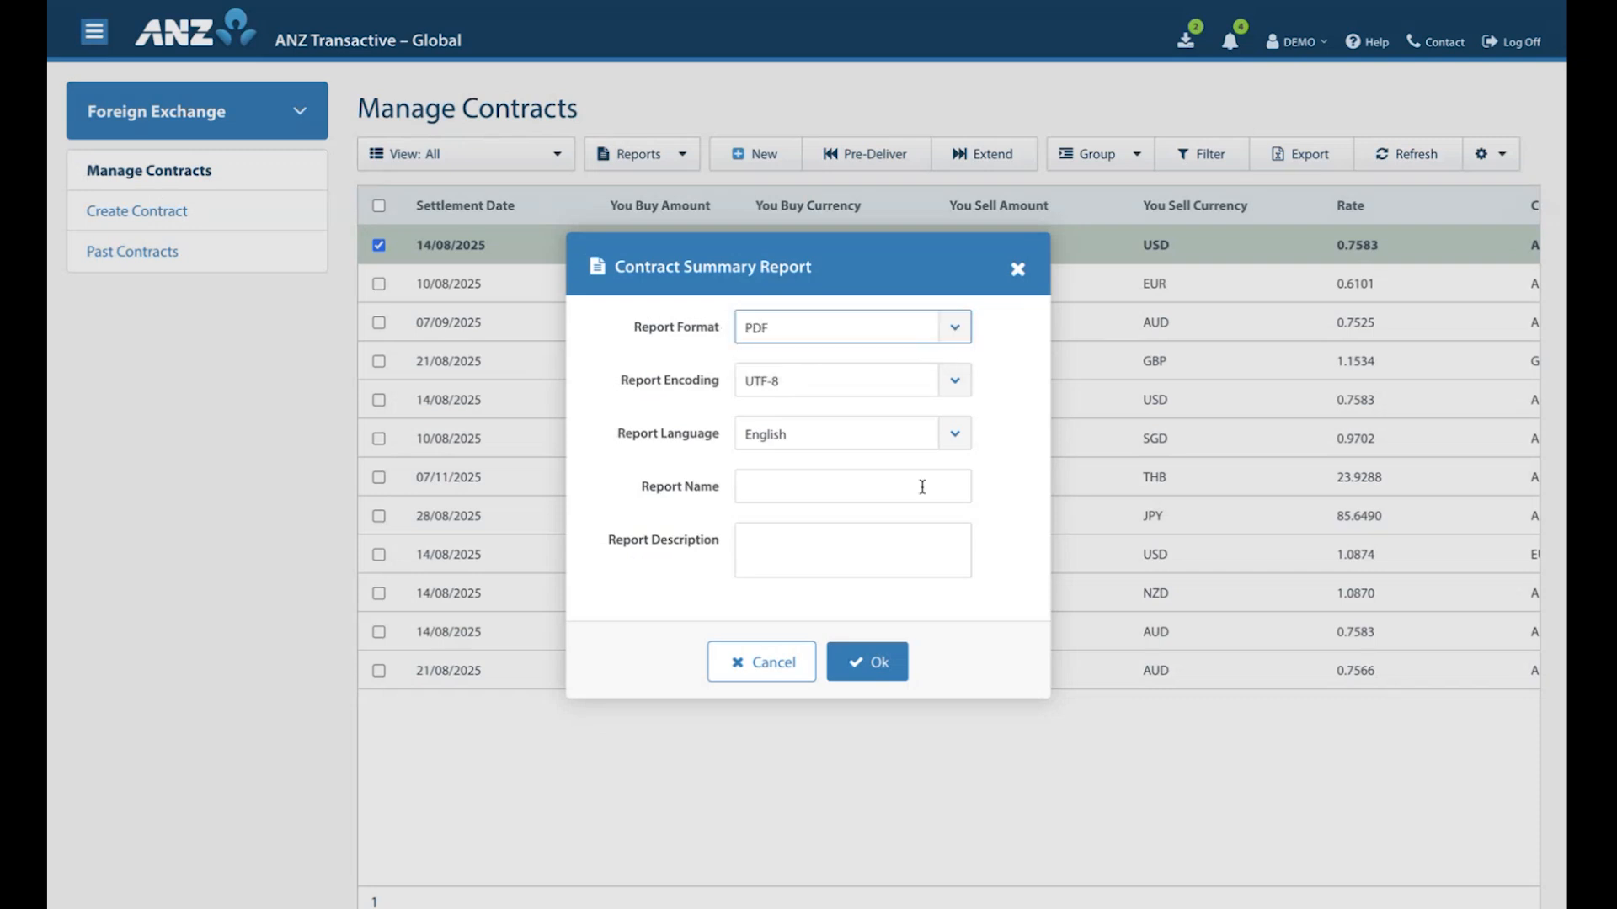
{"action": "left_click", "coordinate": [885, 666]}
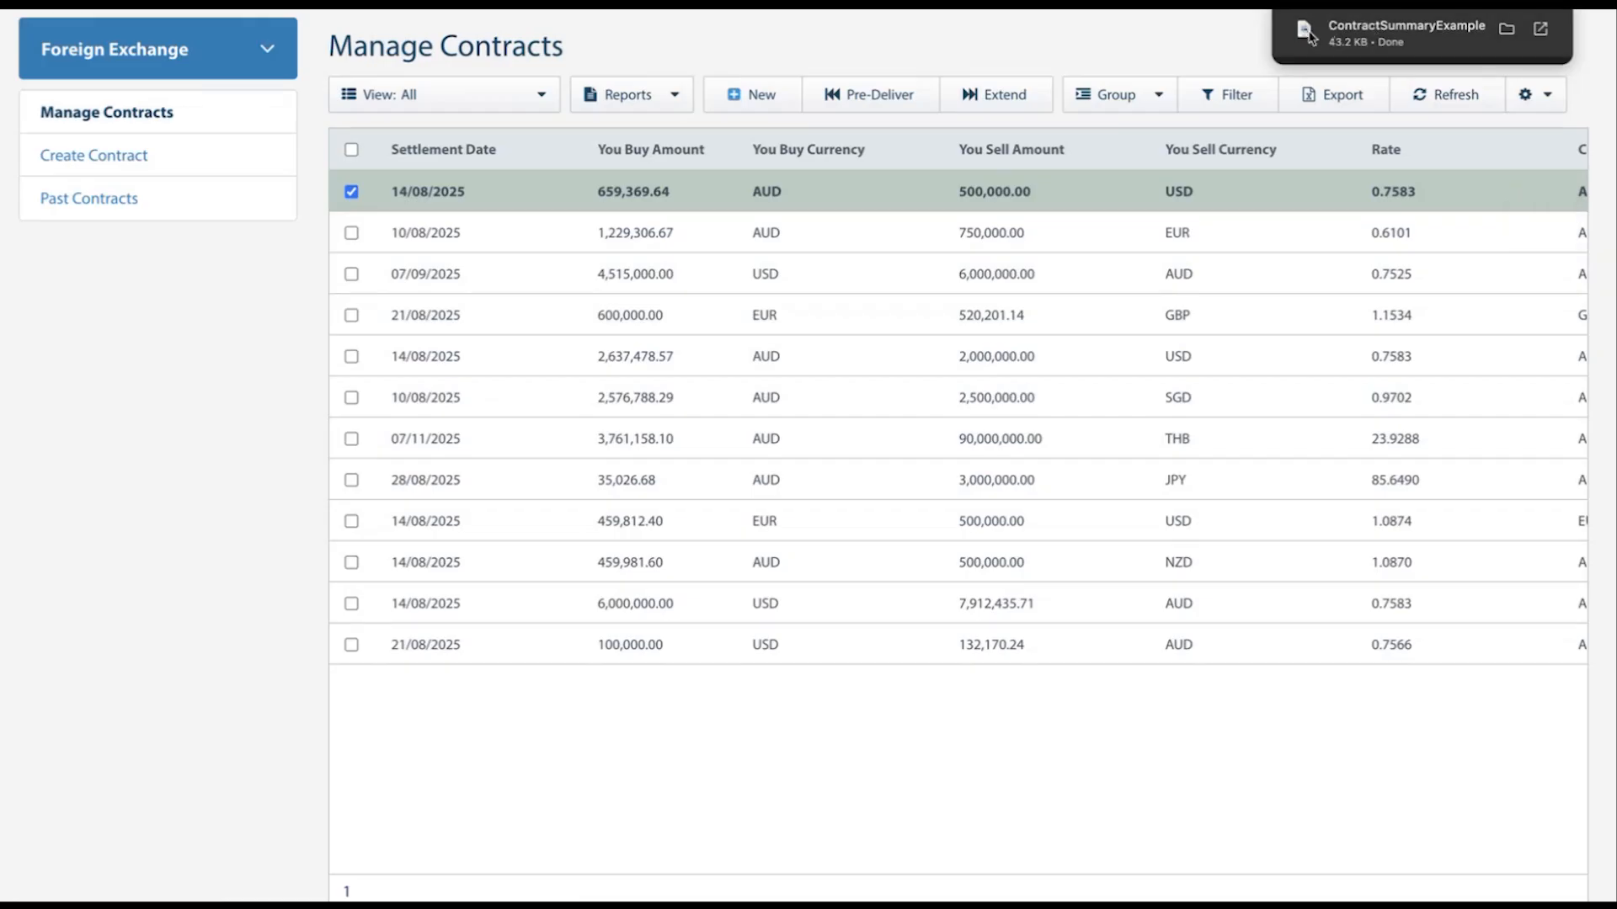
{"action": "left_click", "coordinate": [1310, 36]}
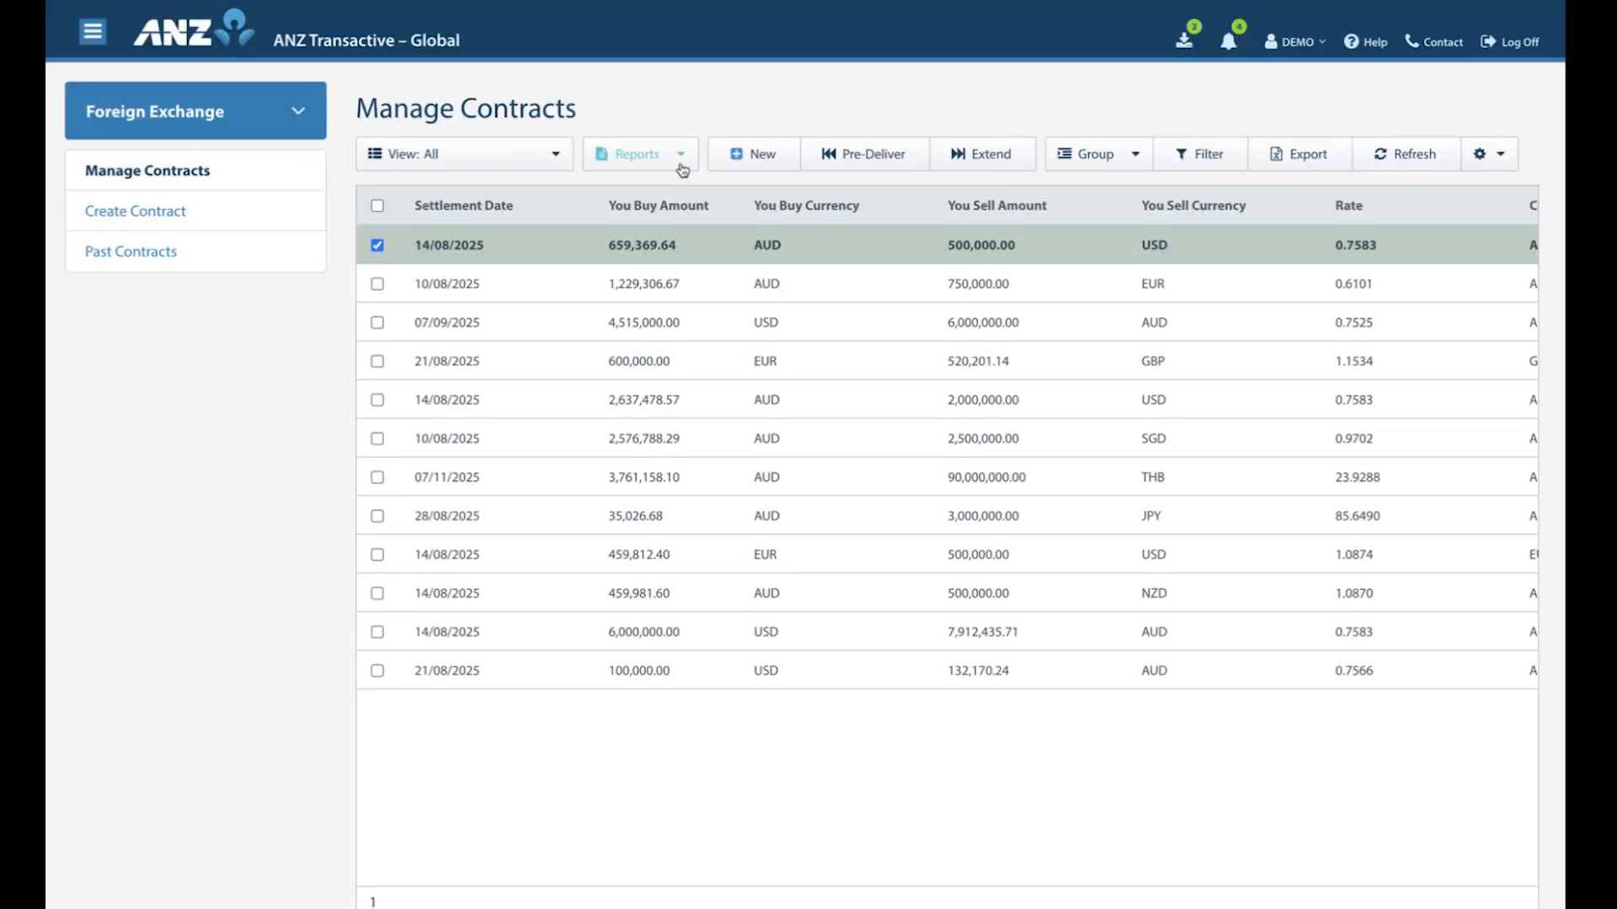
Generate a Contract Advice Report in PDF format for the selected contract and open the downloaded file.
{"action": "left_click", "coordinate": [680, 155]}
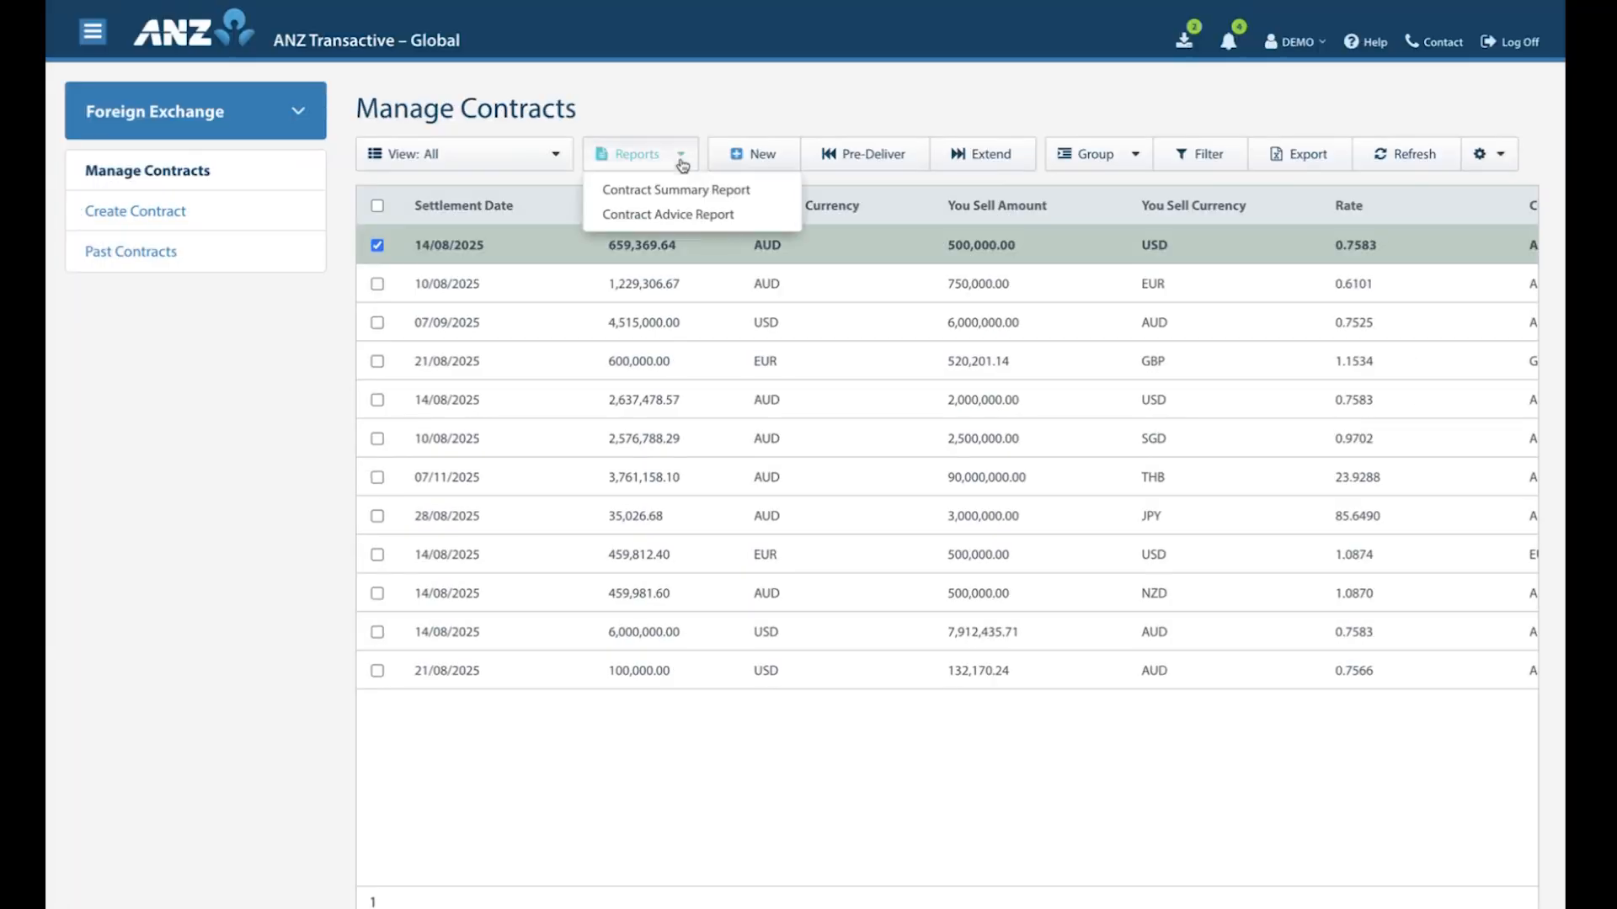
{"action": "left_click", "coordinate": [676, 216]}
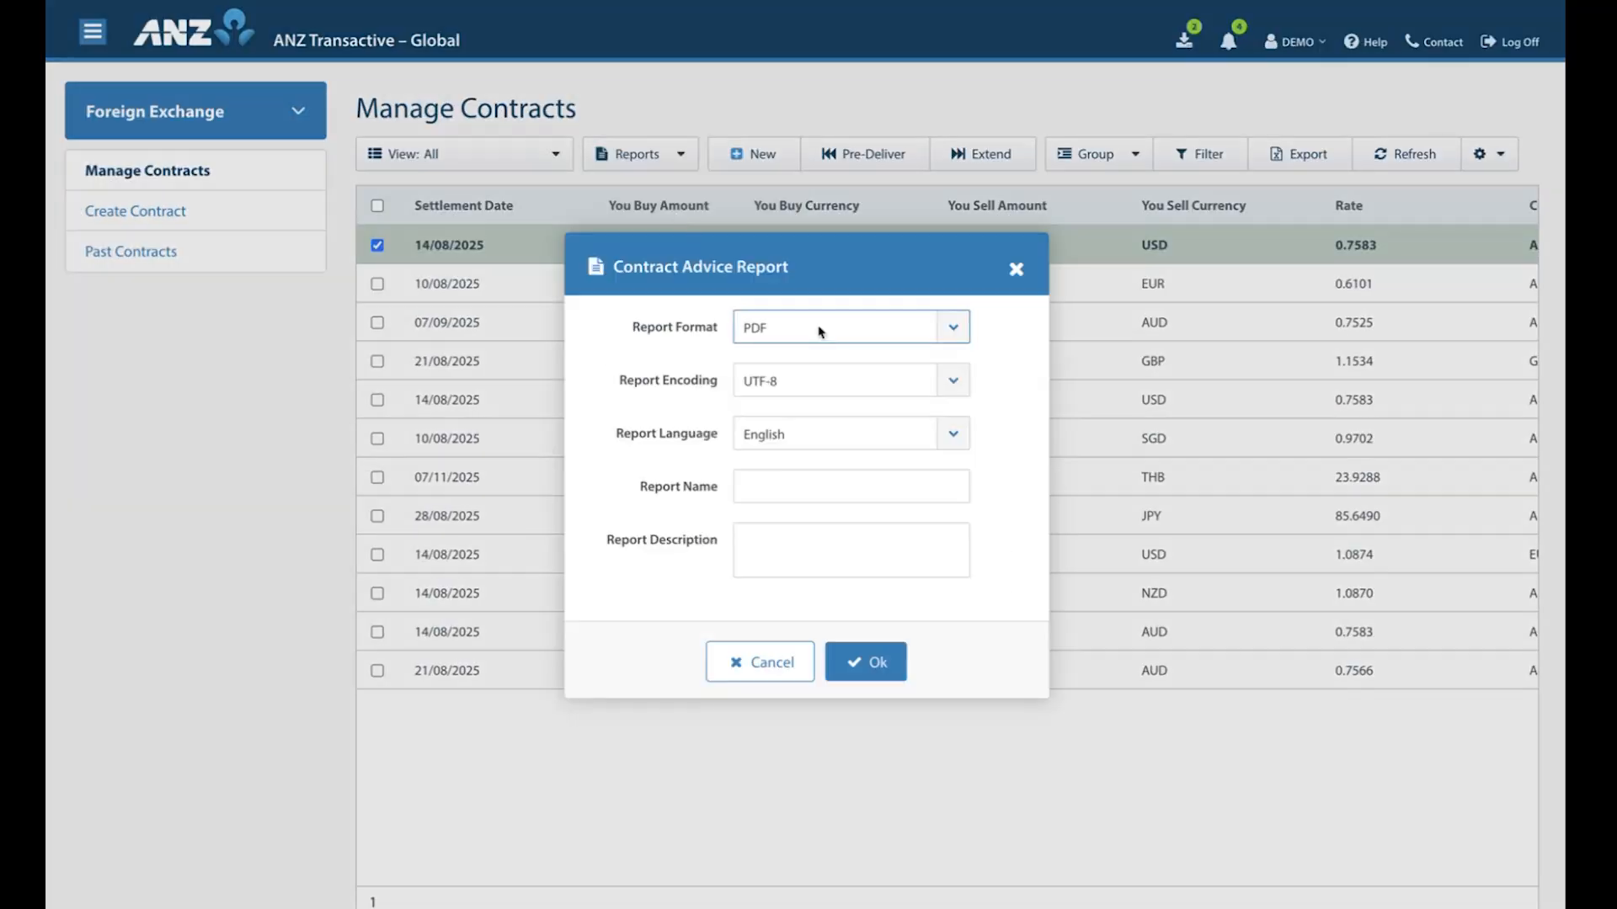
{"action": "left_click", "coordinate": [859, 668]}
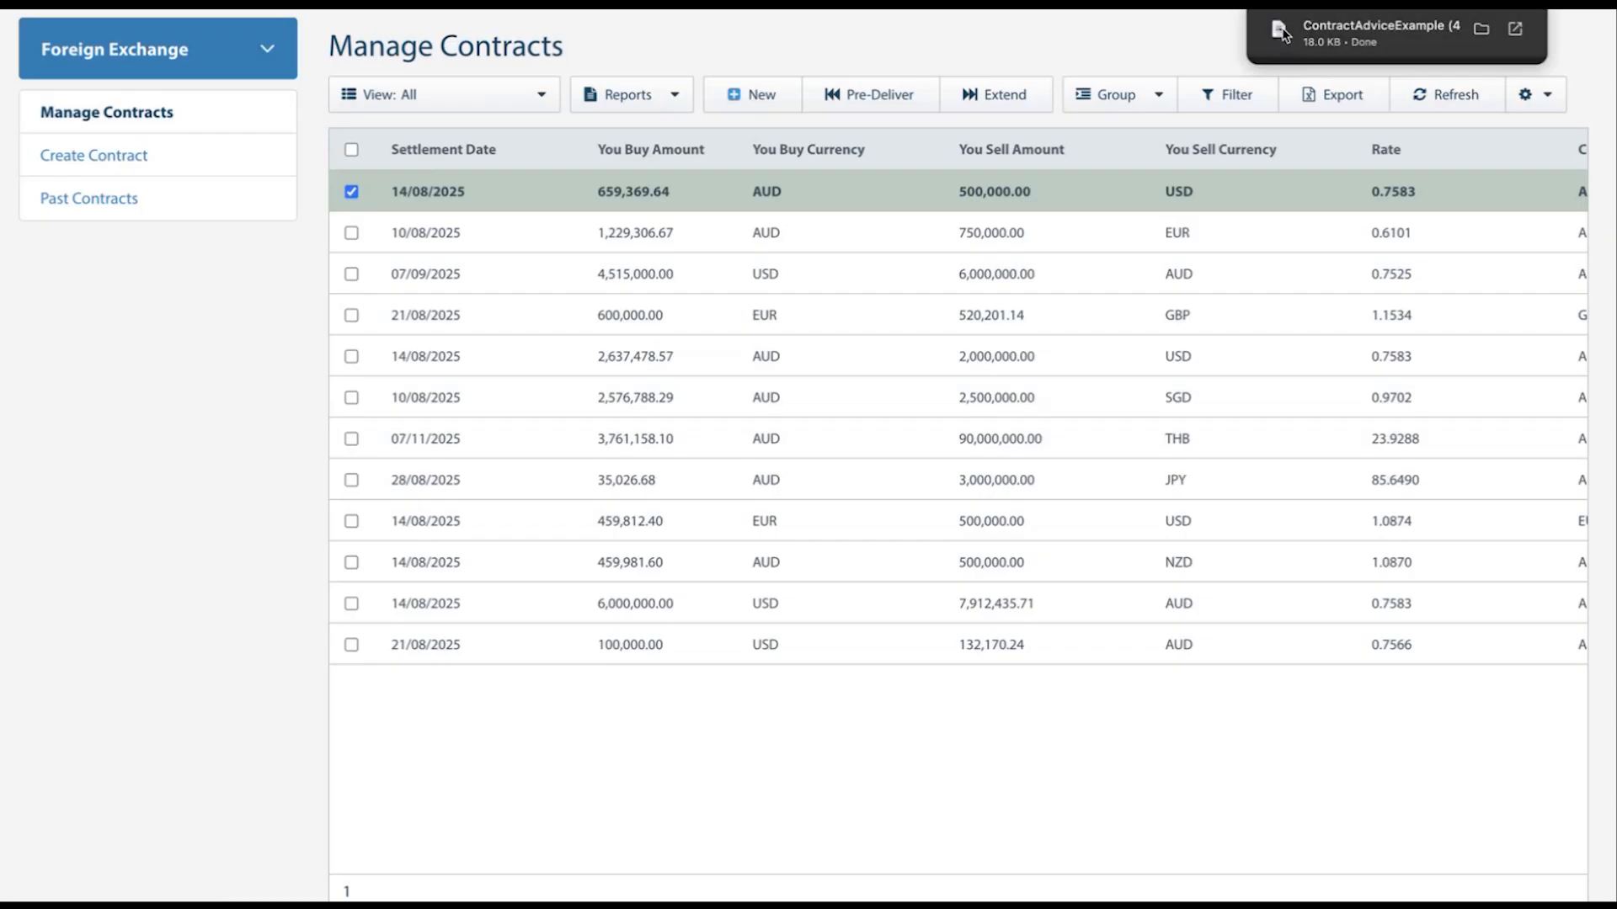
{"action": "left_click", "coordinate": [1277, 34]}
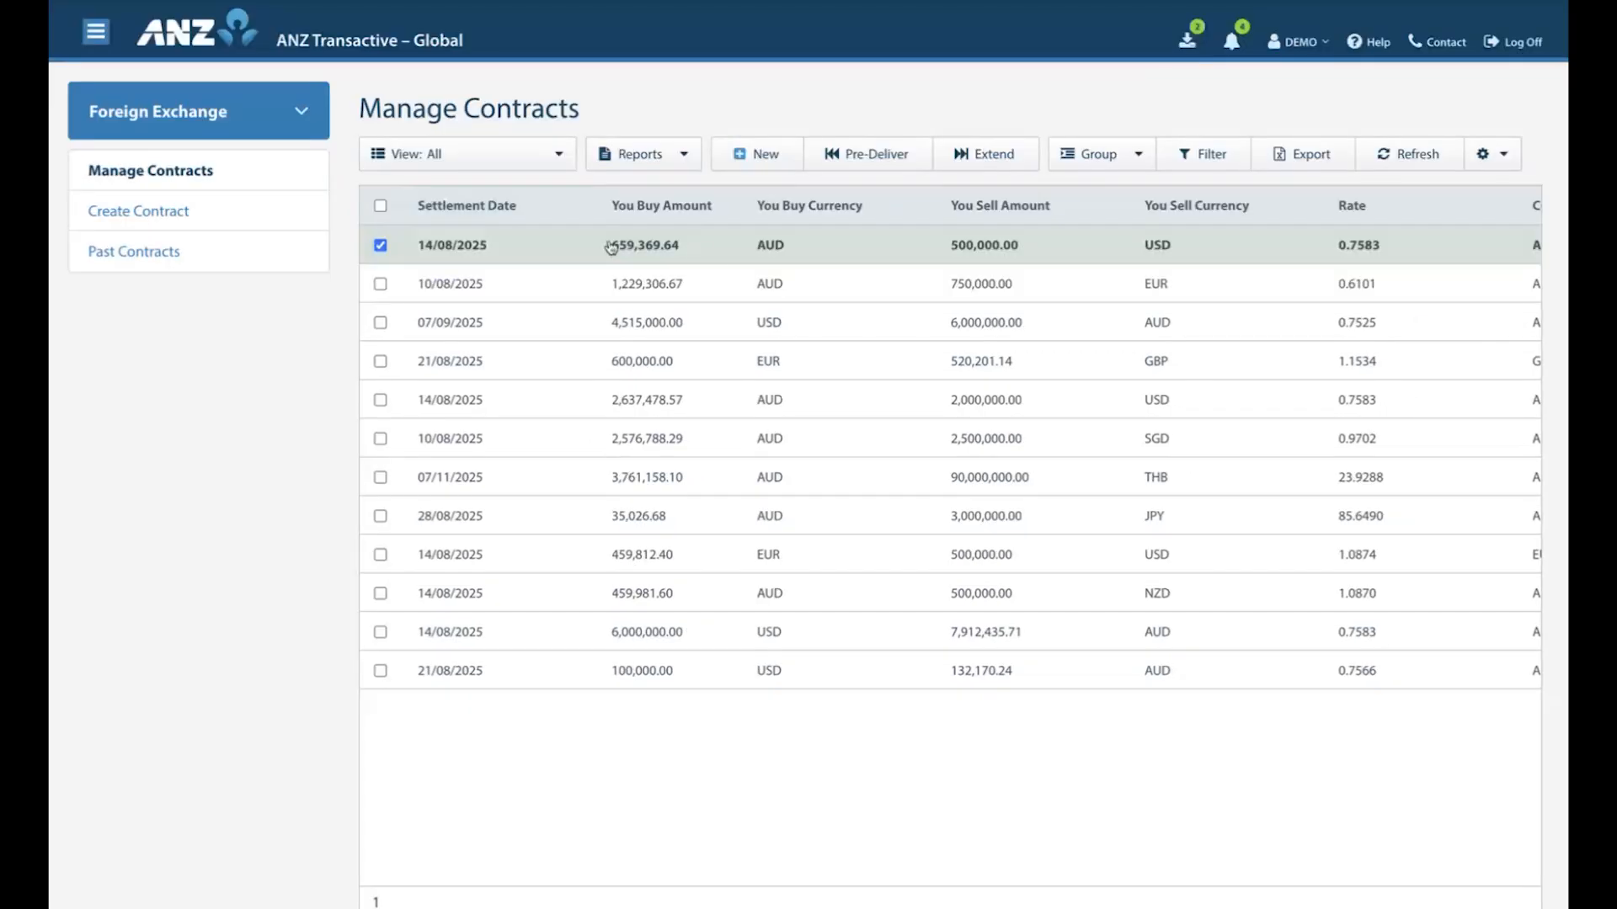
View the first contract's details and available reports, go on to the following contract's details, and return to the contract list.
{"action": "left_click", "coordinate": [672, 252]}
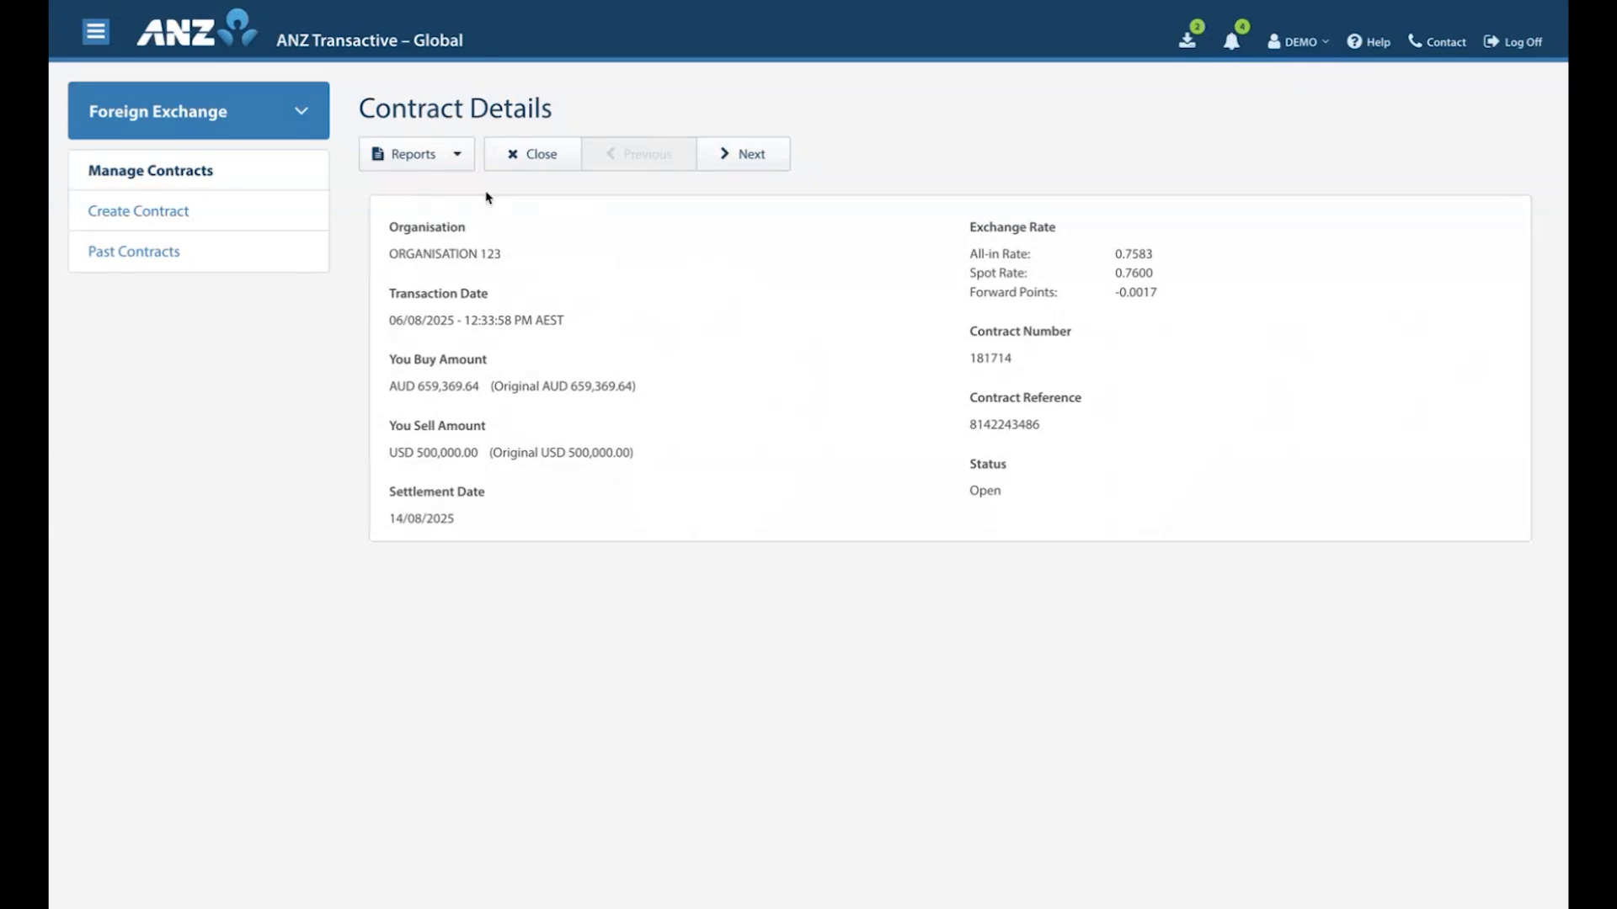
{"action": "left_click", "coordinate": [459, 155]}
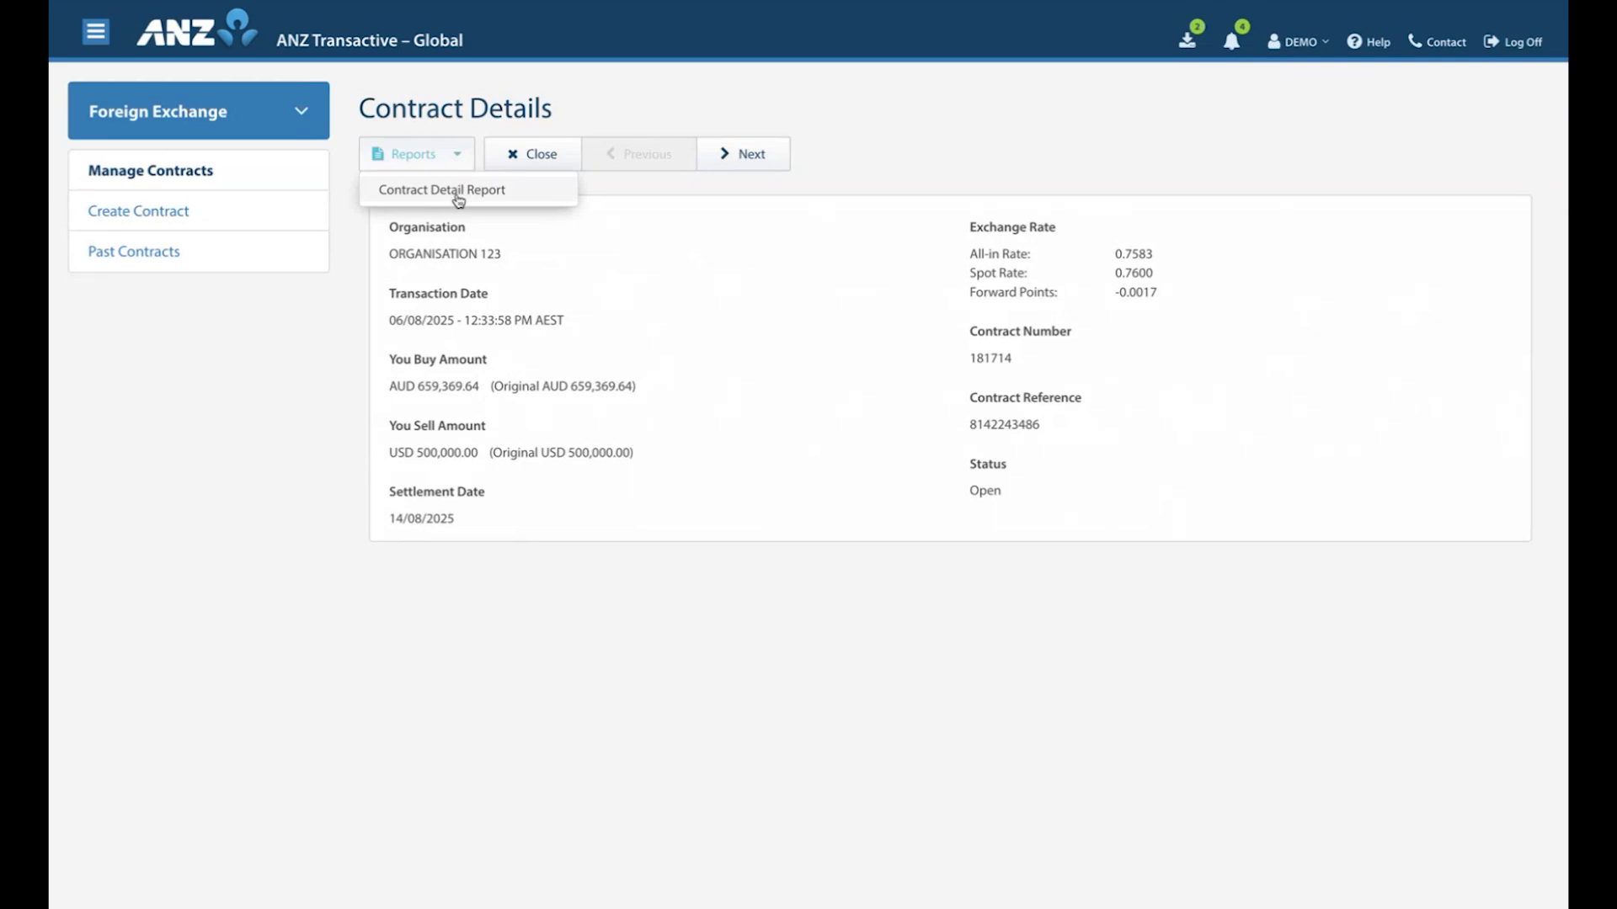
{"action": "left_click", "coordinate": [461, 155]}
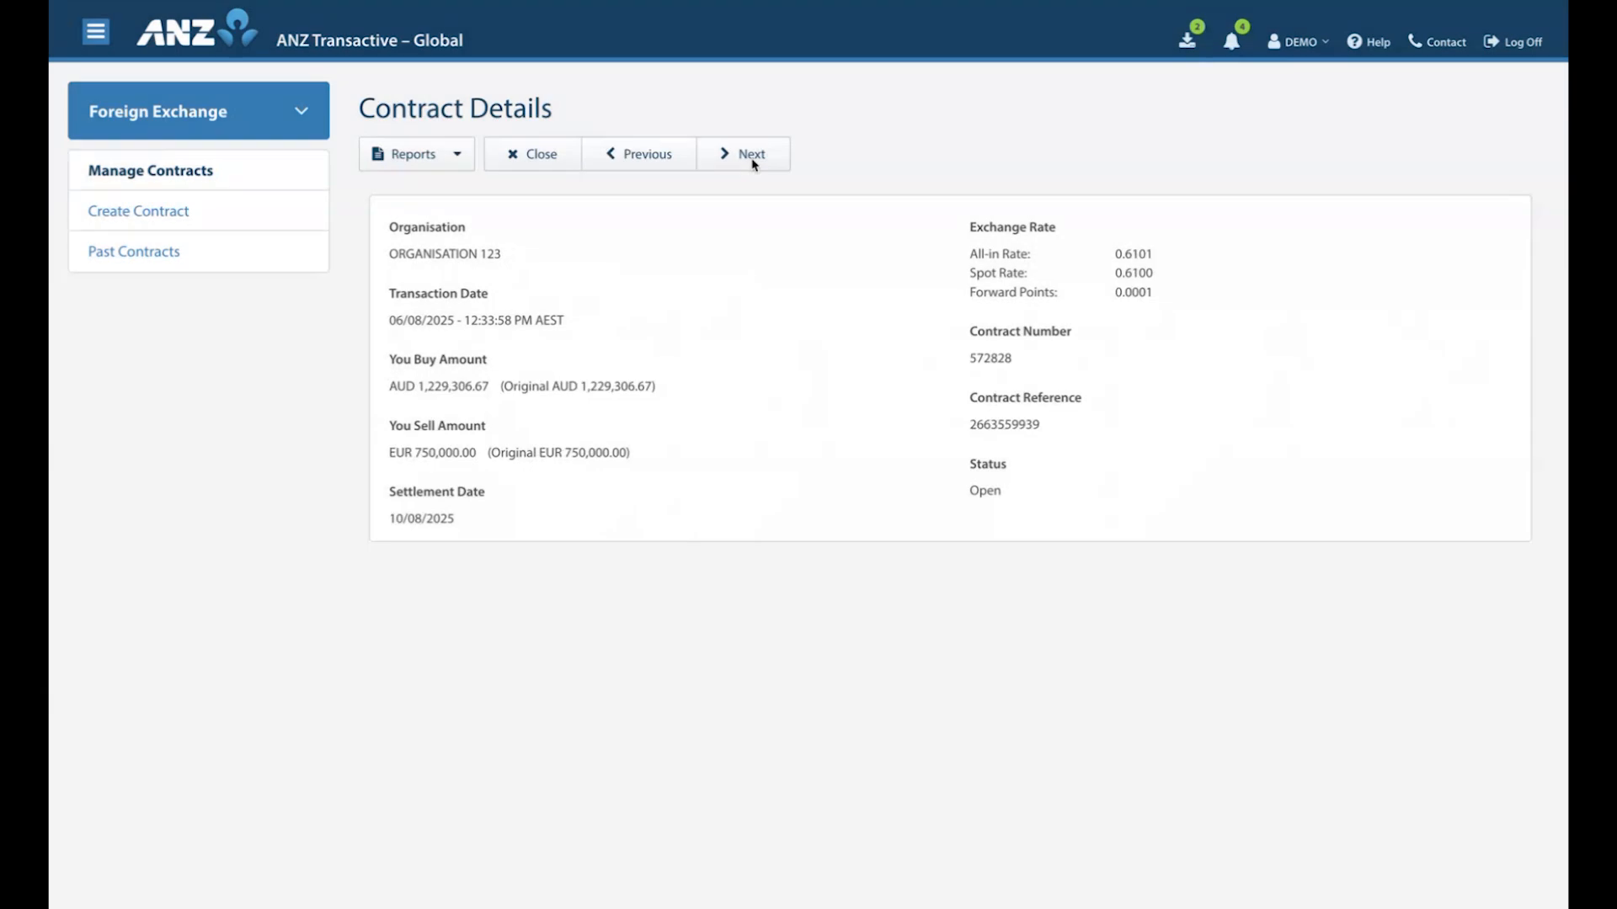
{"action": "left_click", "coordinate": [751, 165]}
{"action": "left_click", "coordinate": [528, 157]}
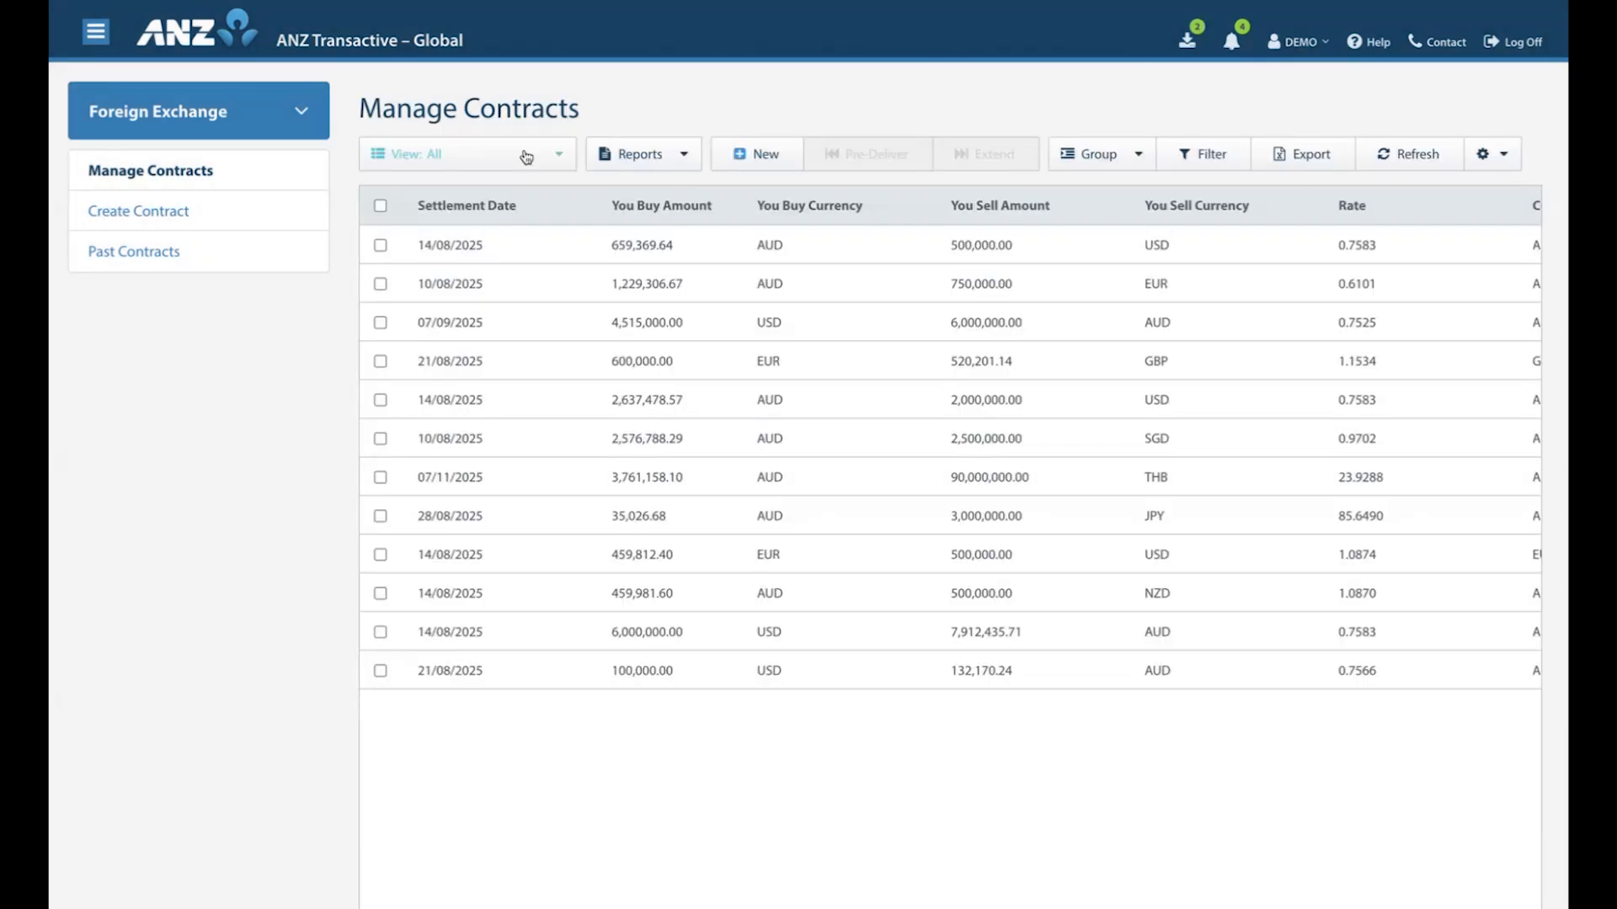
Search the past contracts for settlement dates between 01/07/2025 and 31/07/2025.
{"action": "left_click", "coordinate": [132, 252]}
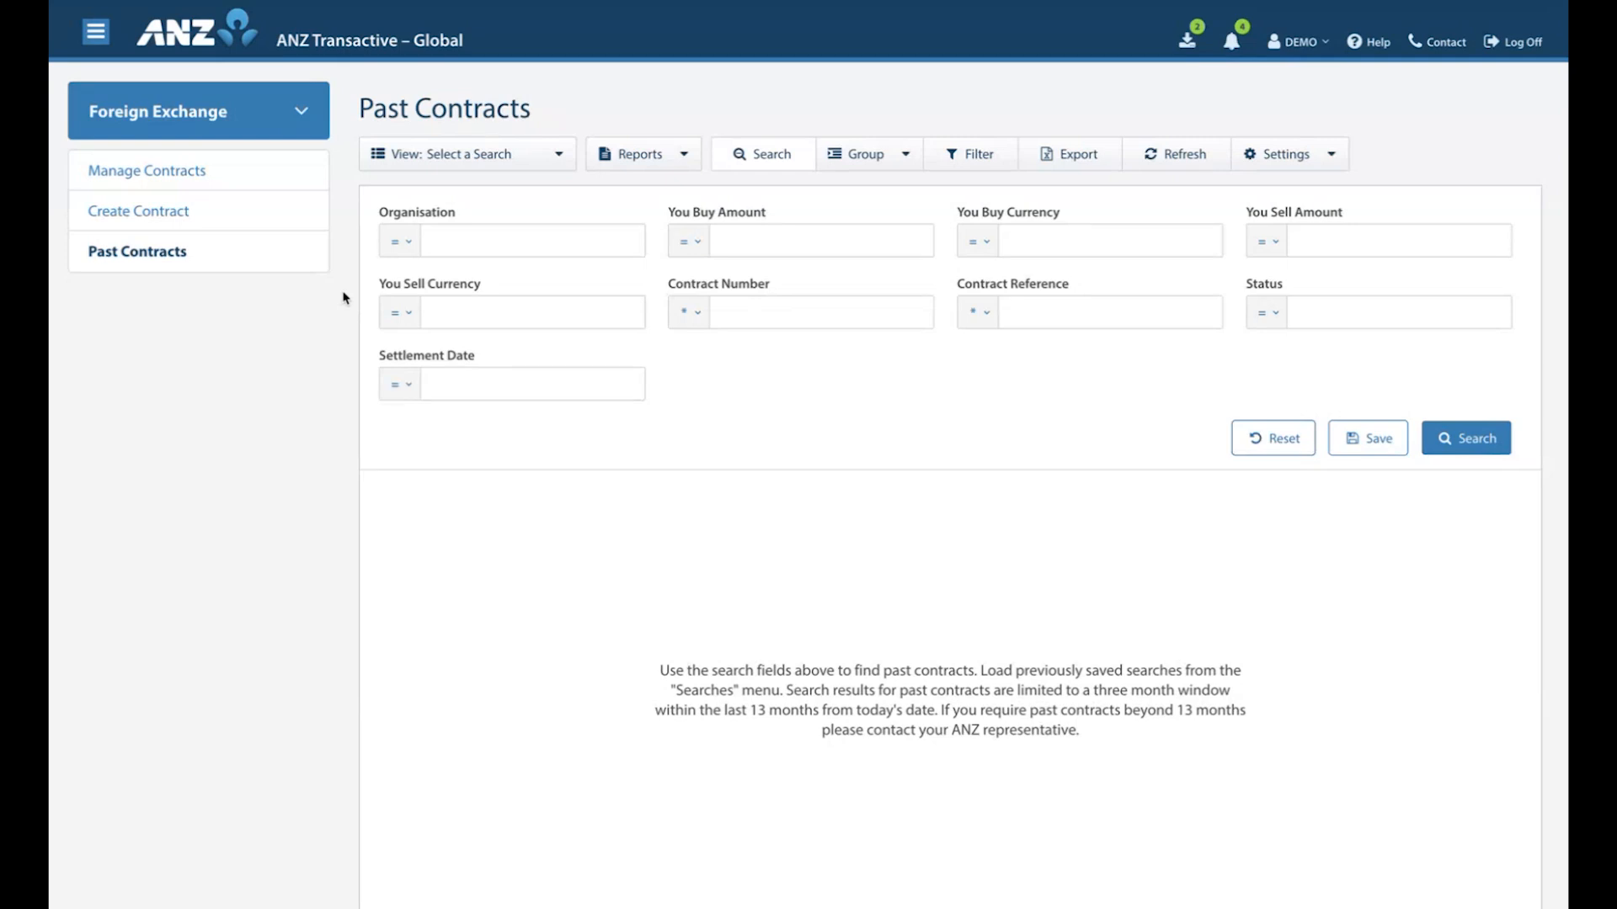
{"action": "left_click", "coordinate": [410, 388]}
{"action": "left_click", "coordinate": [446, 444]}
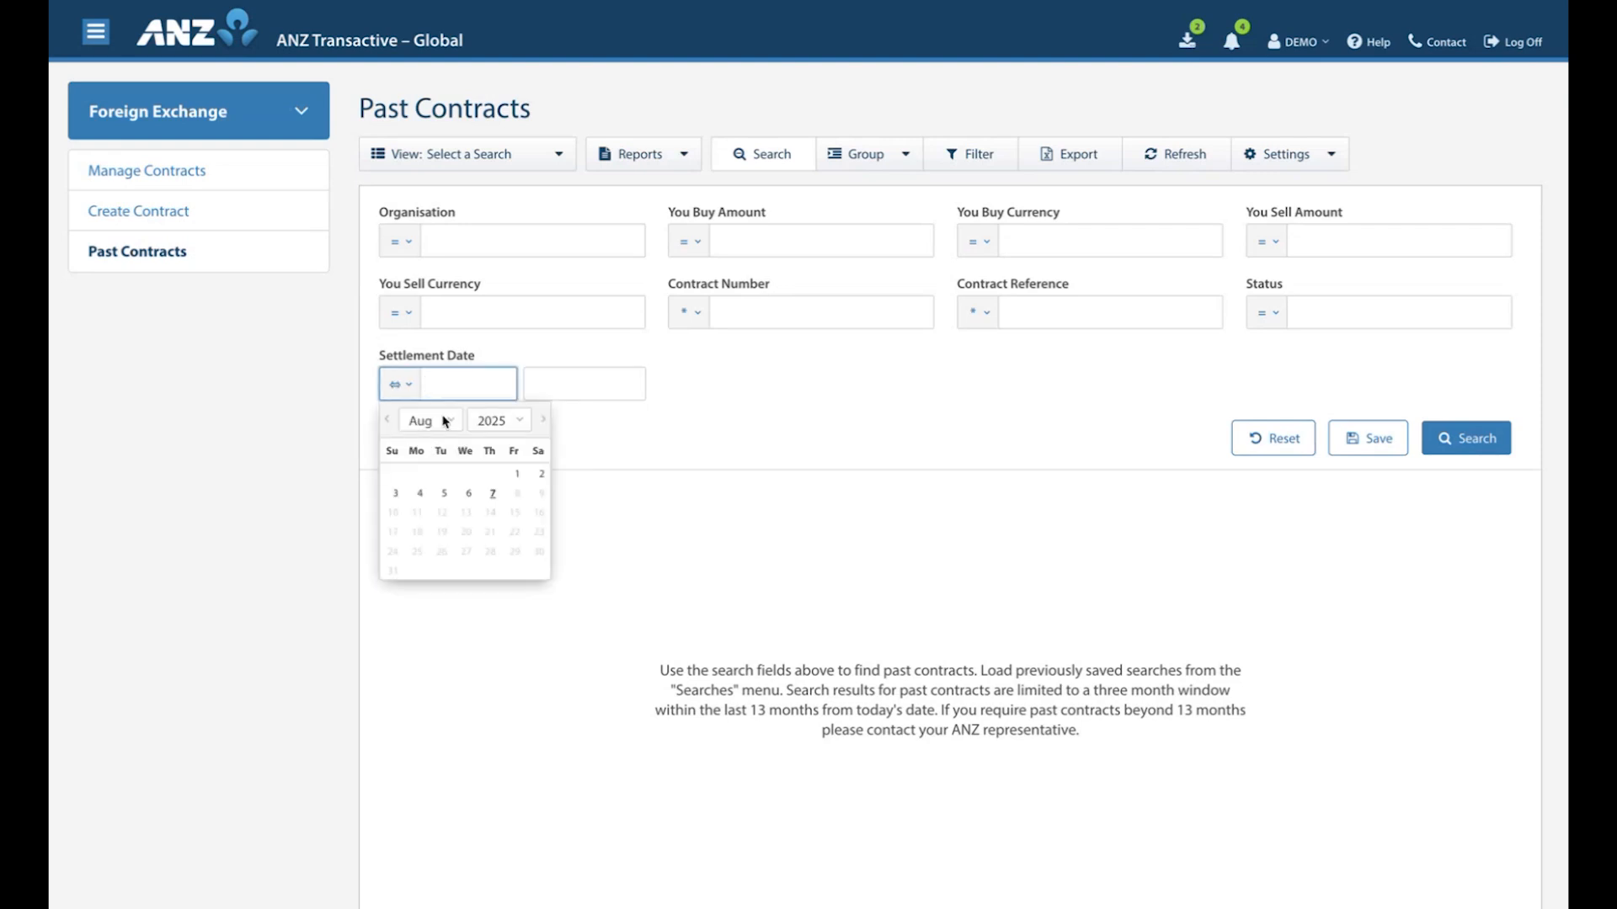
{"action": "left_click", "coordinate": [390, 421]}
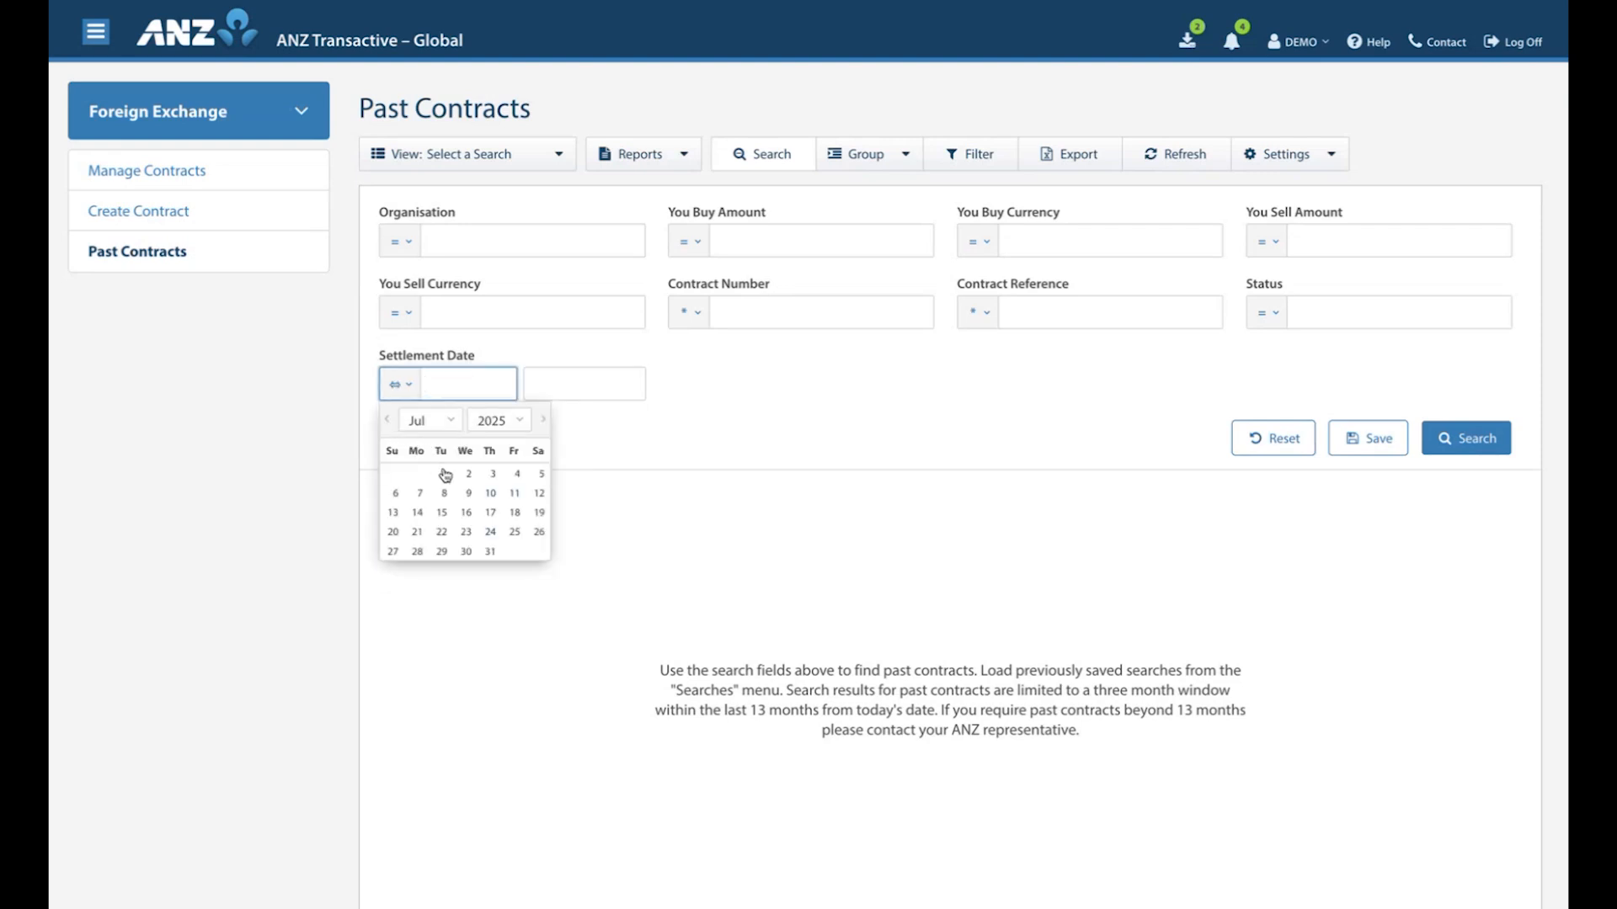
{"action": "left_click", "coordinate": [441, 474]}
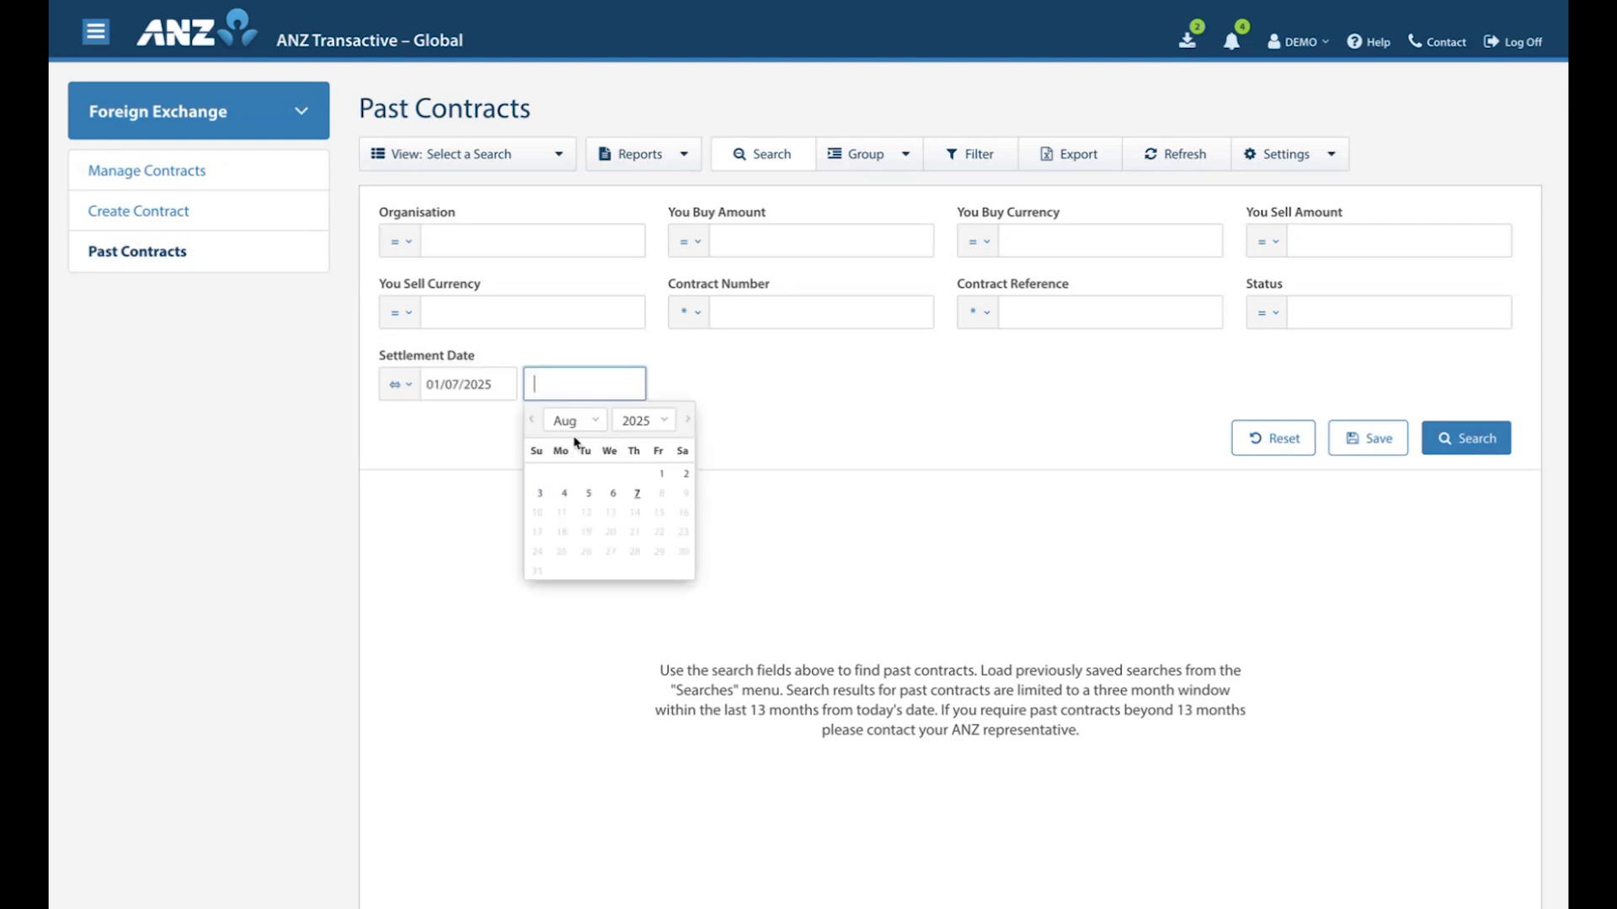
{"action": "left_click", "coordinate": [531, 420]}
{"action": "left_click", "coordinate": [632, 550]}
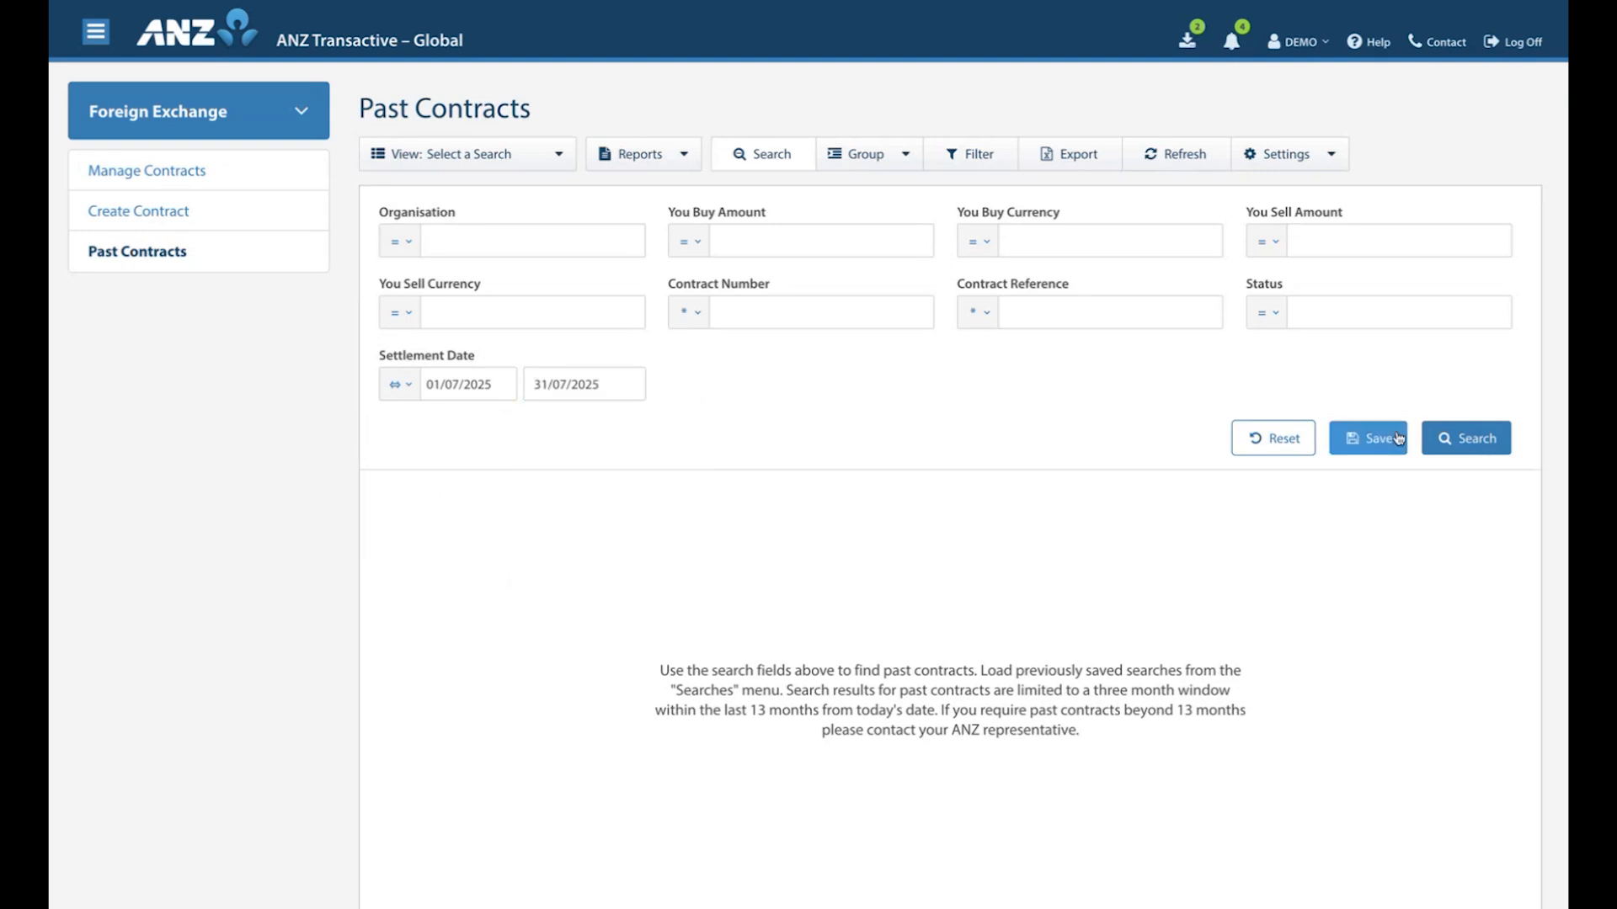
{"action": "left_click", "coordinate": [1439, 442]}
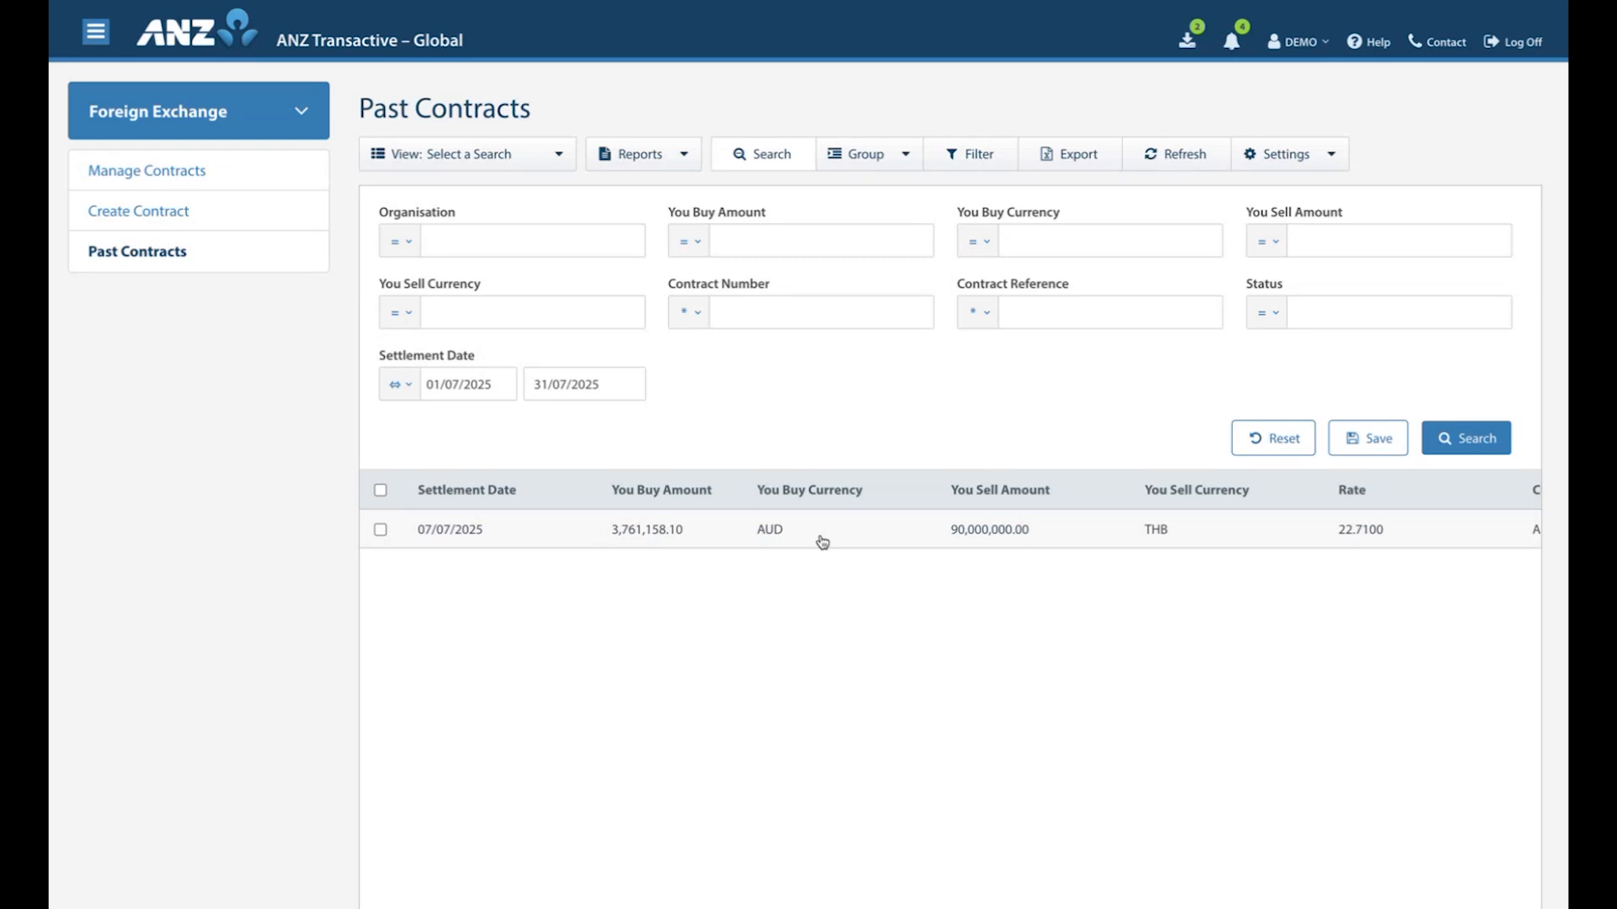
Save the past contracts search criteria as "July 2025" and check the list of saved searches.
{"action": "left_click", "coordinate": [1366, 442]}
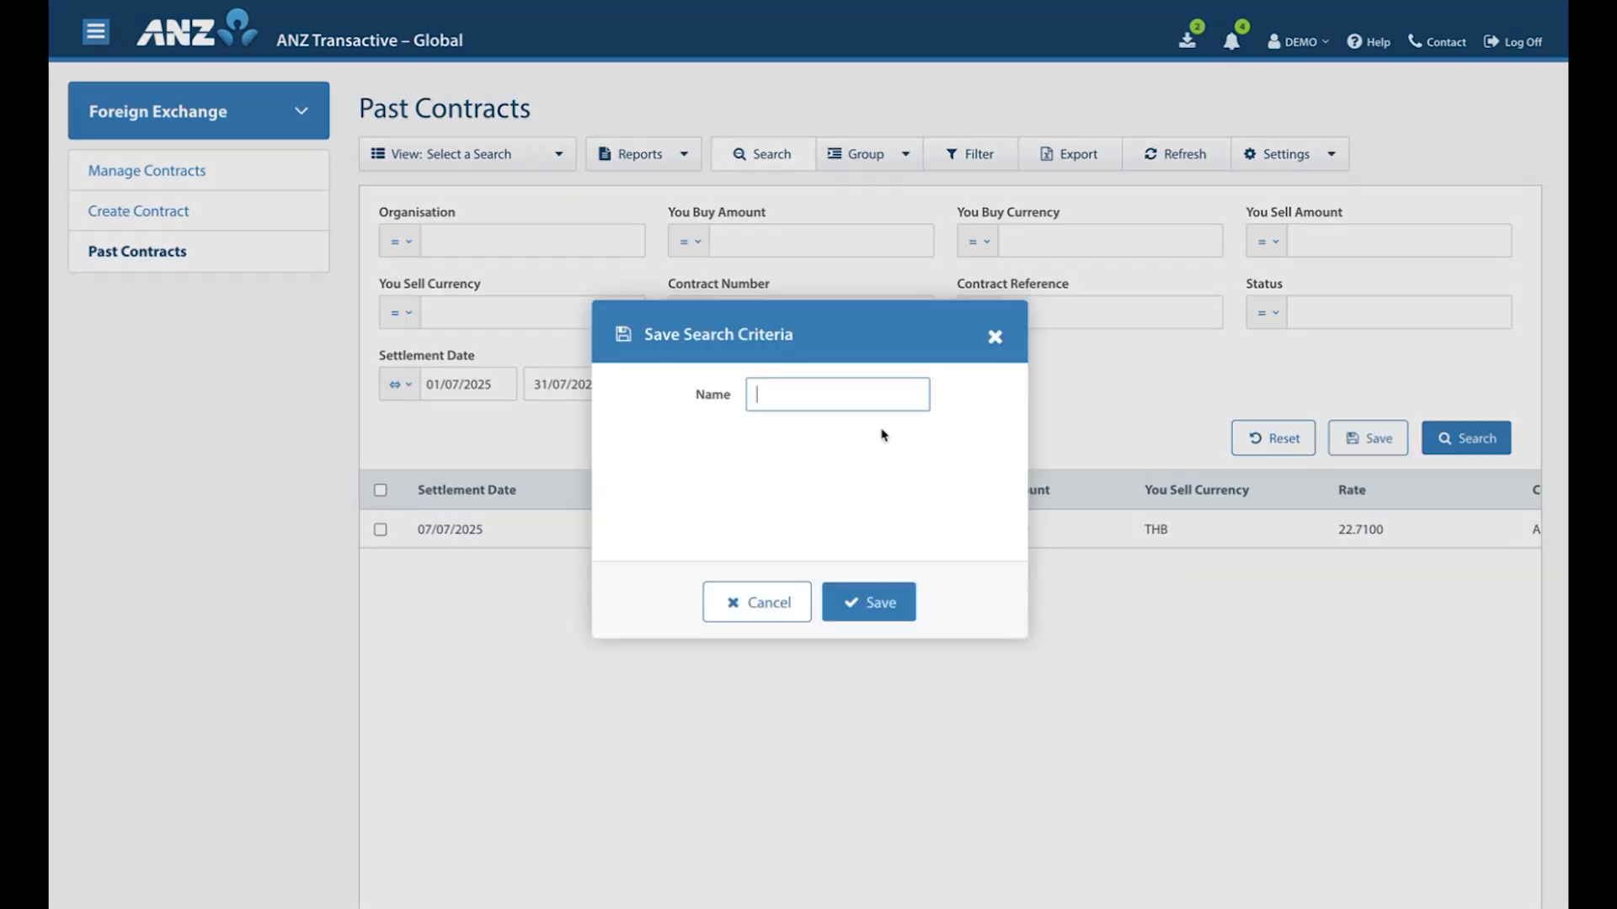
{"action": "type", "text": "July 2025"}
{"action": "left_click", "coordinate": [863, 600]}
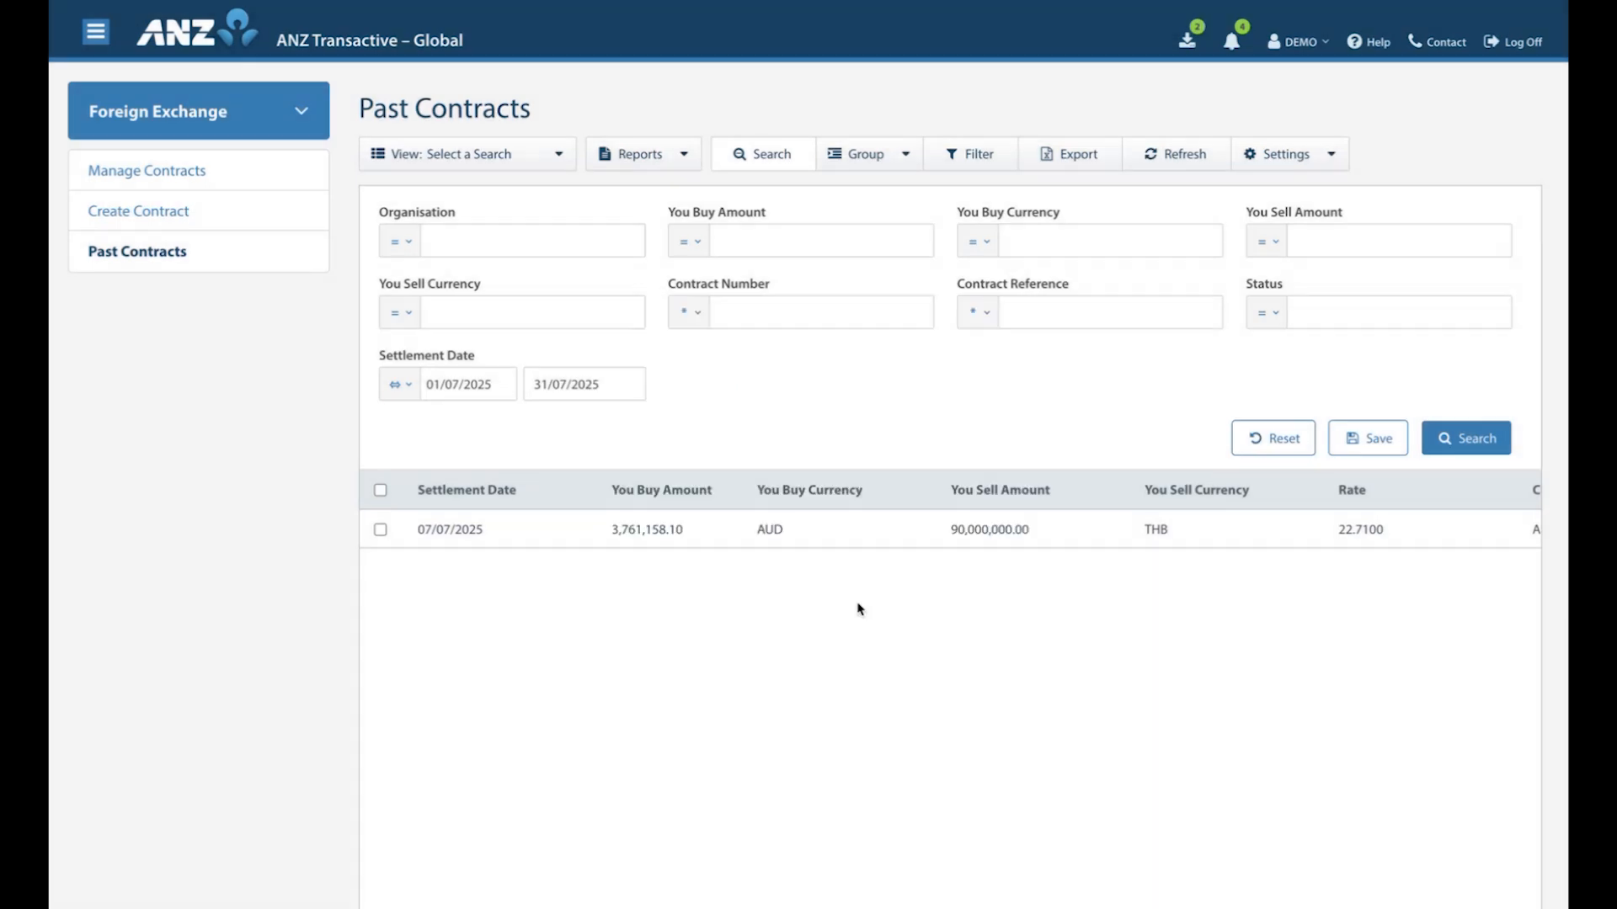
{"action": "left_click", "coordinate": [557, 160]}
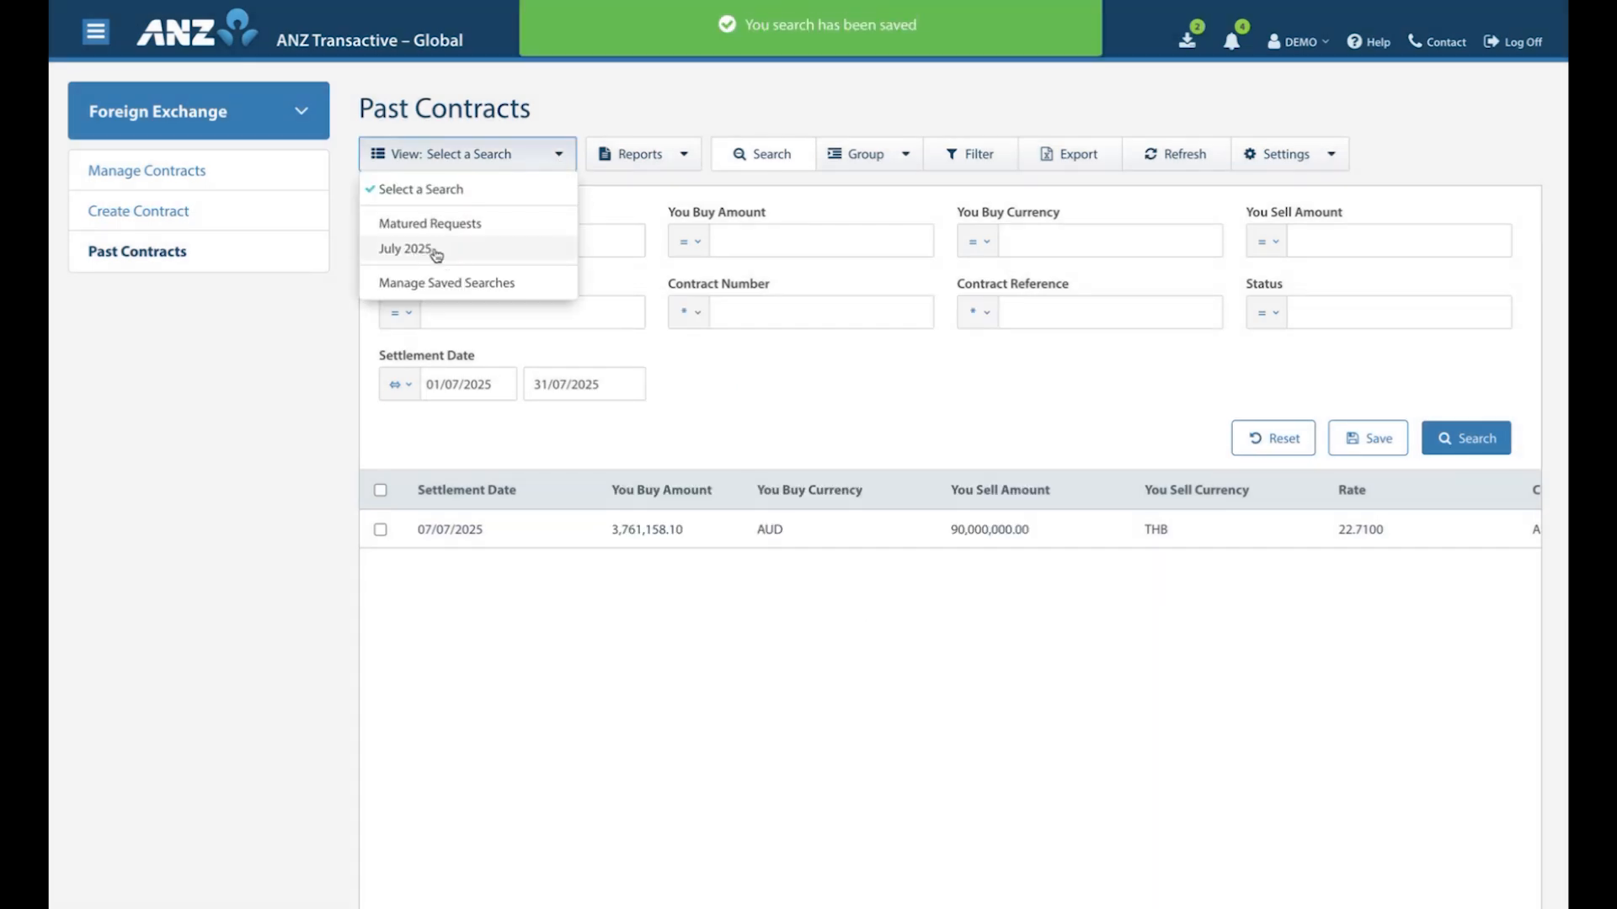
{"action": "left_click", "coordinate": [755, 398]}
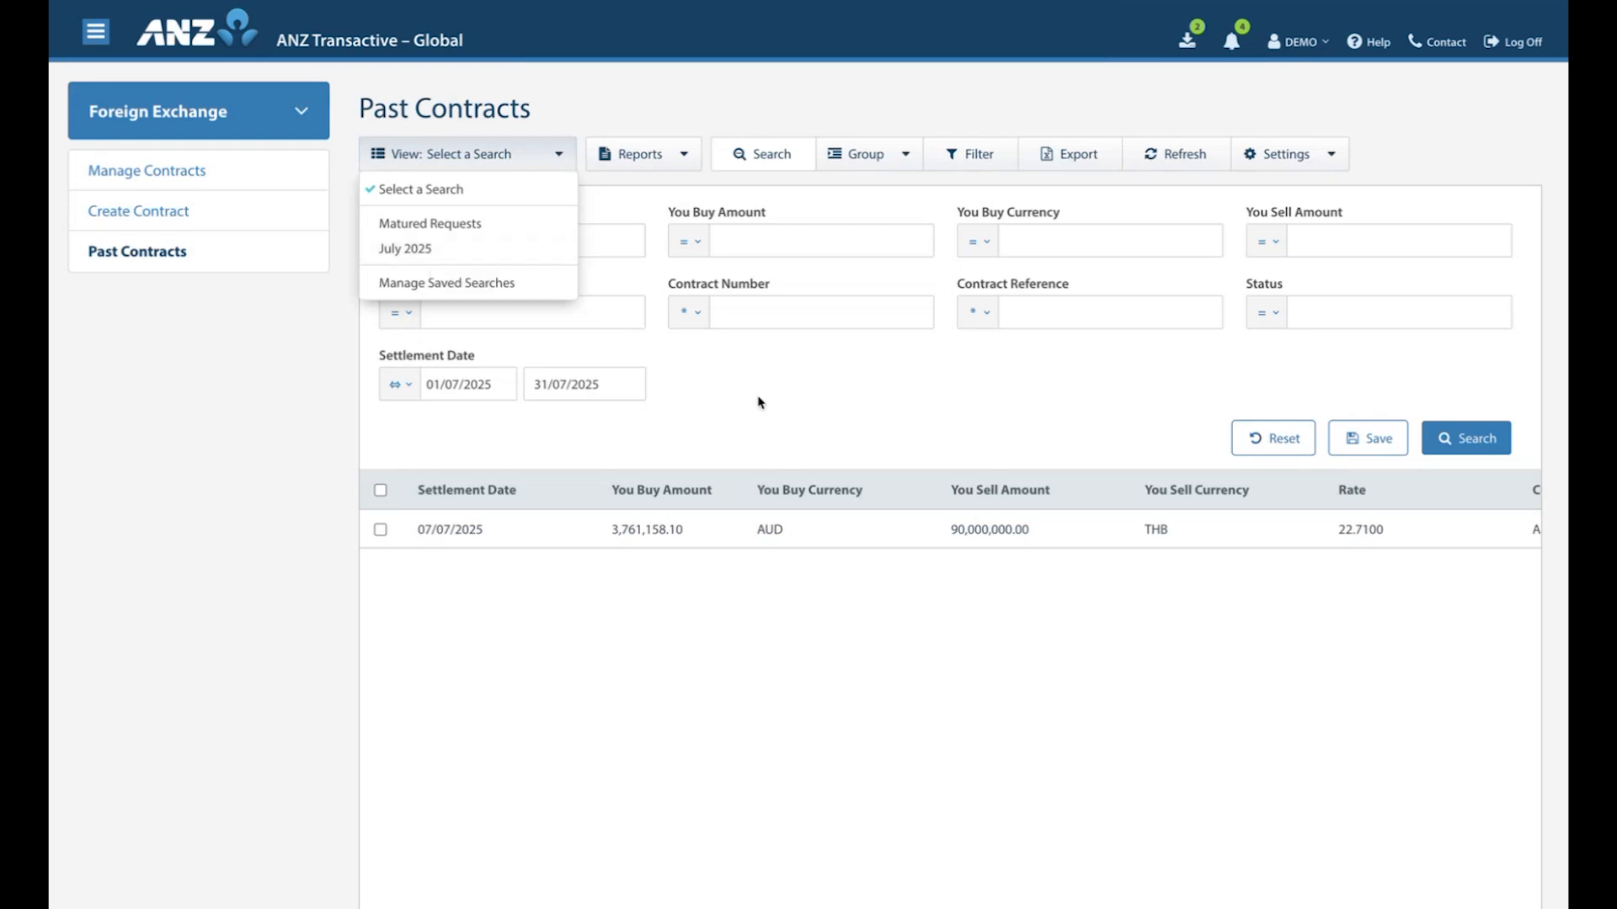
View the details and available reports of the past contract settled on 07/07/2025, and return to the search results.
{"action": "left_click", "coordinate": [673, 533]}
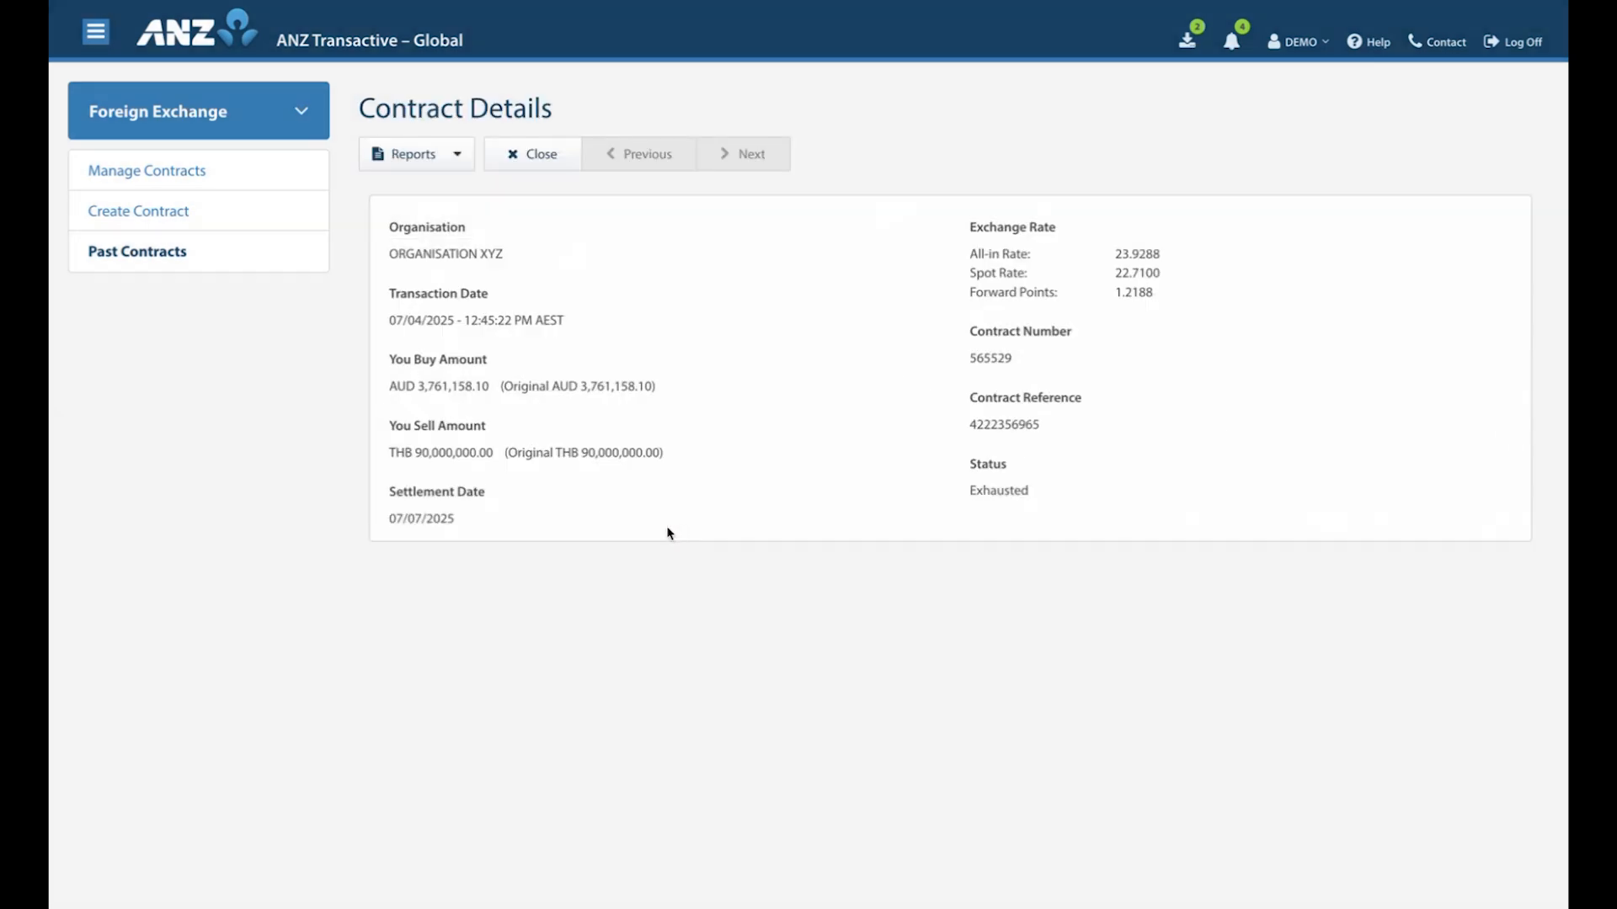
{"action": "left_click", "coordinate": [455, 154]}
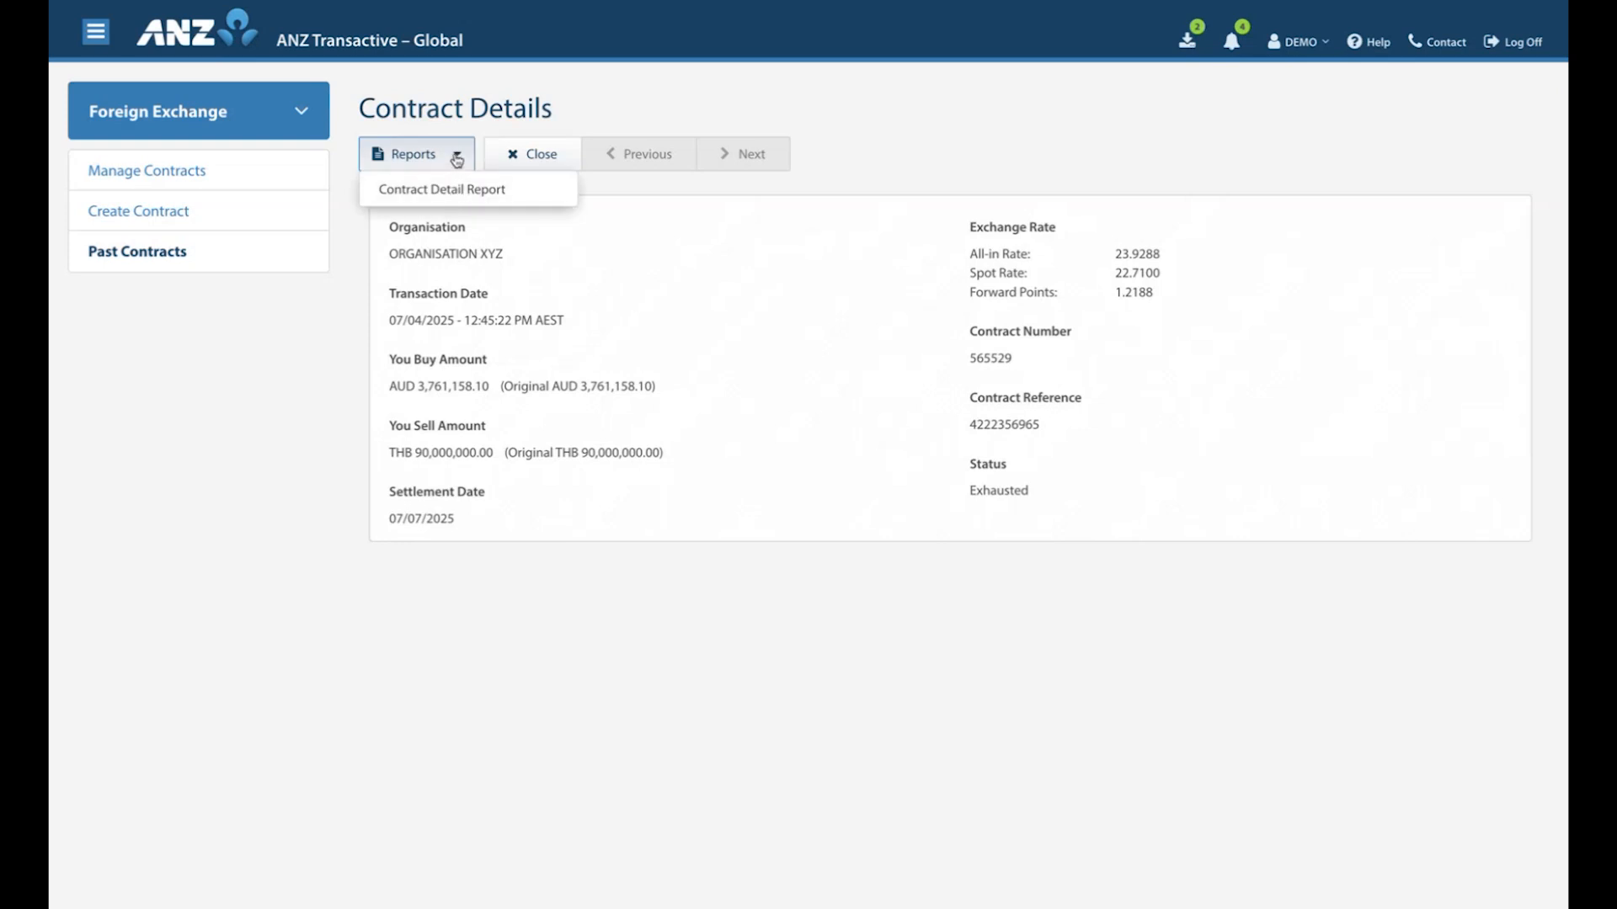
{"action": "left_click", "coordinate": [456, 156]}
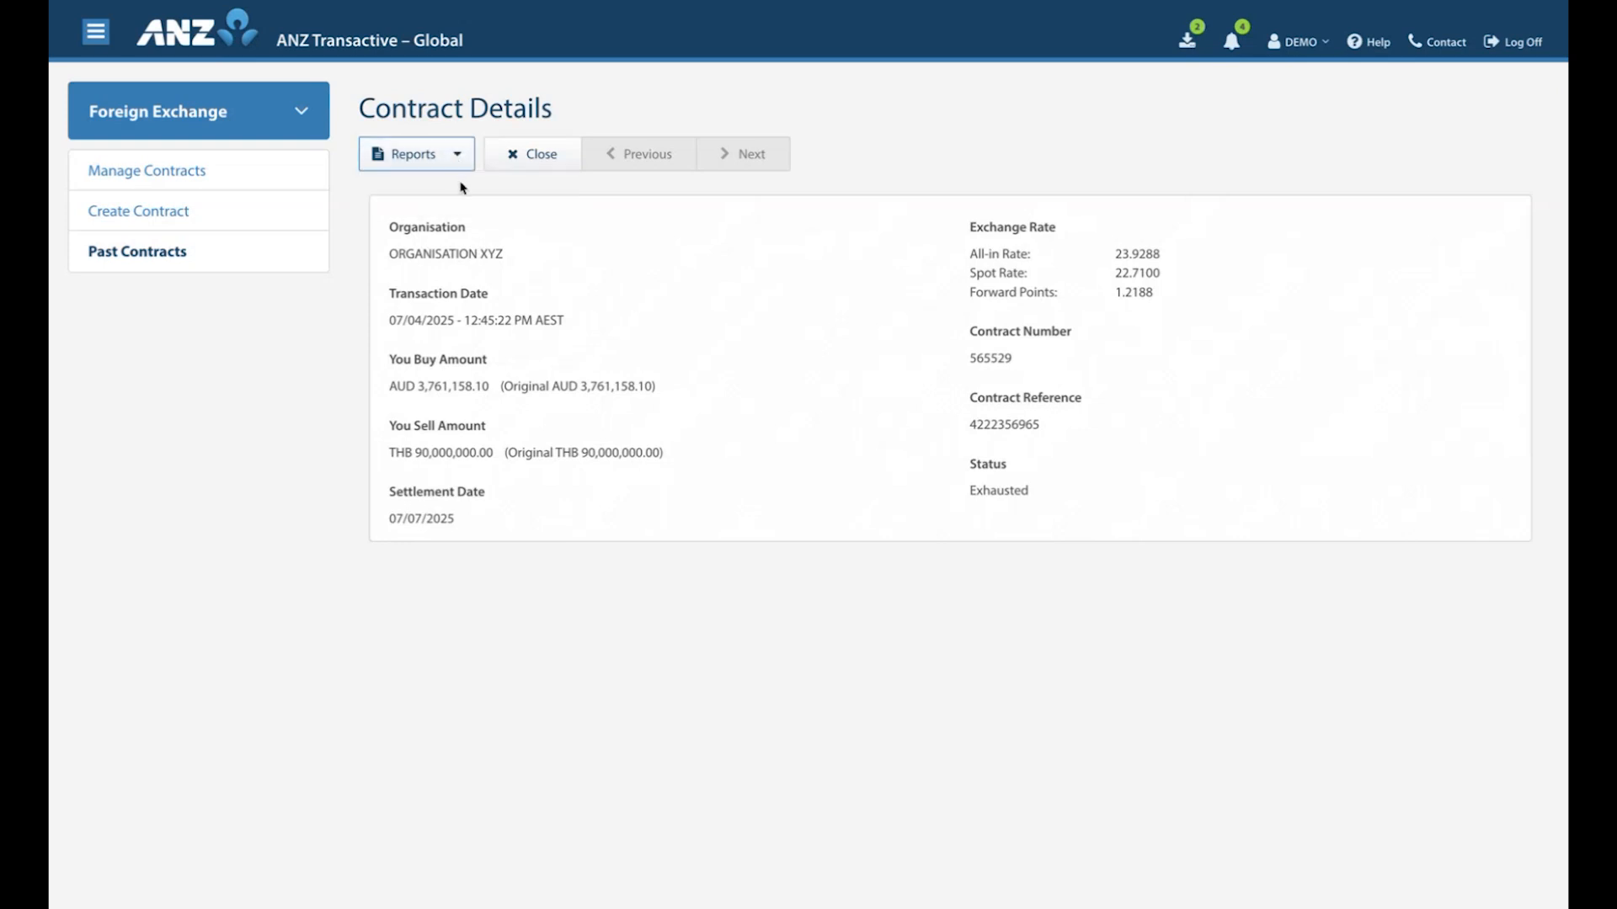
{"action": "left_click", "coordinate": [527, 160]}
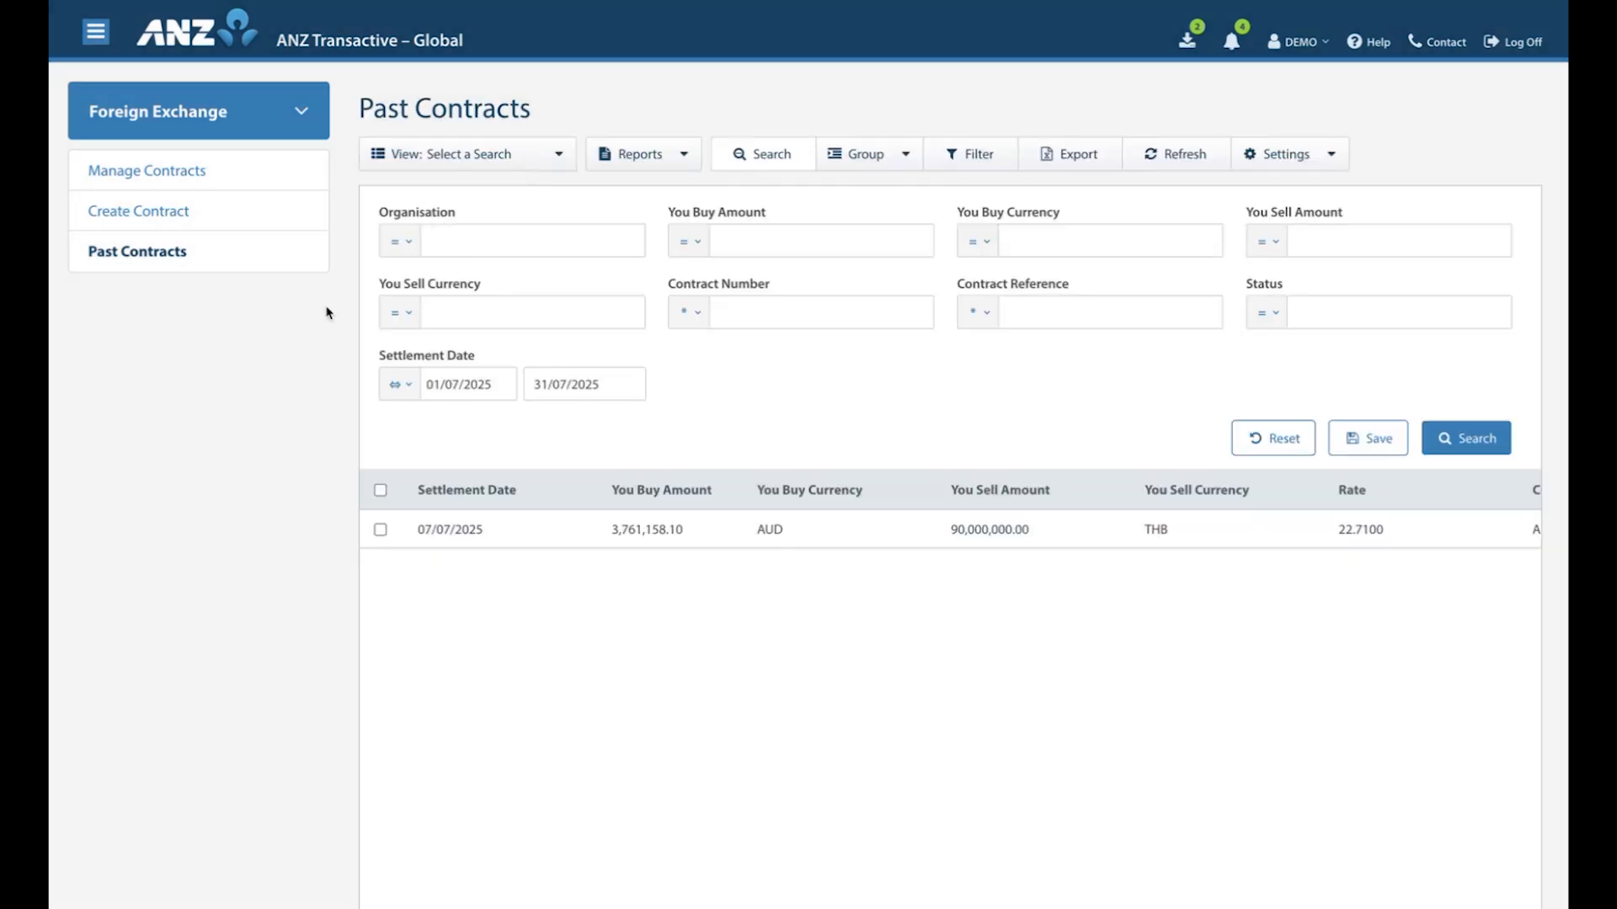
Start a new international payment in Payments and select a debit account for the Australia Division.
{"action": "left_click", "coordinate": [300, 112]}
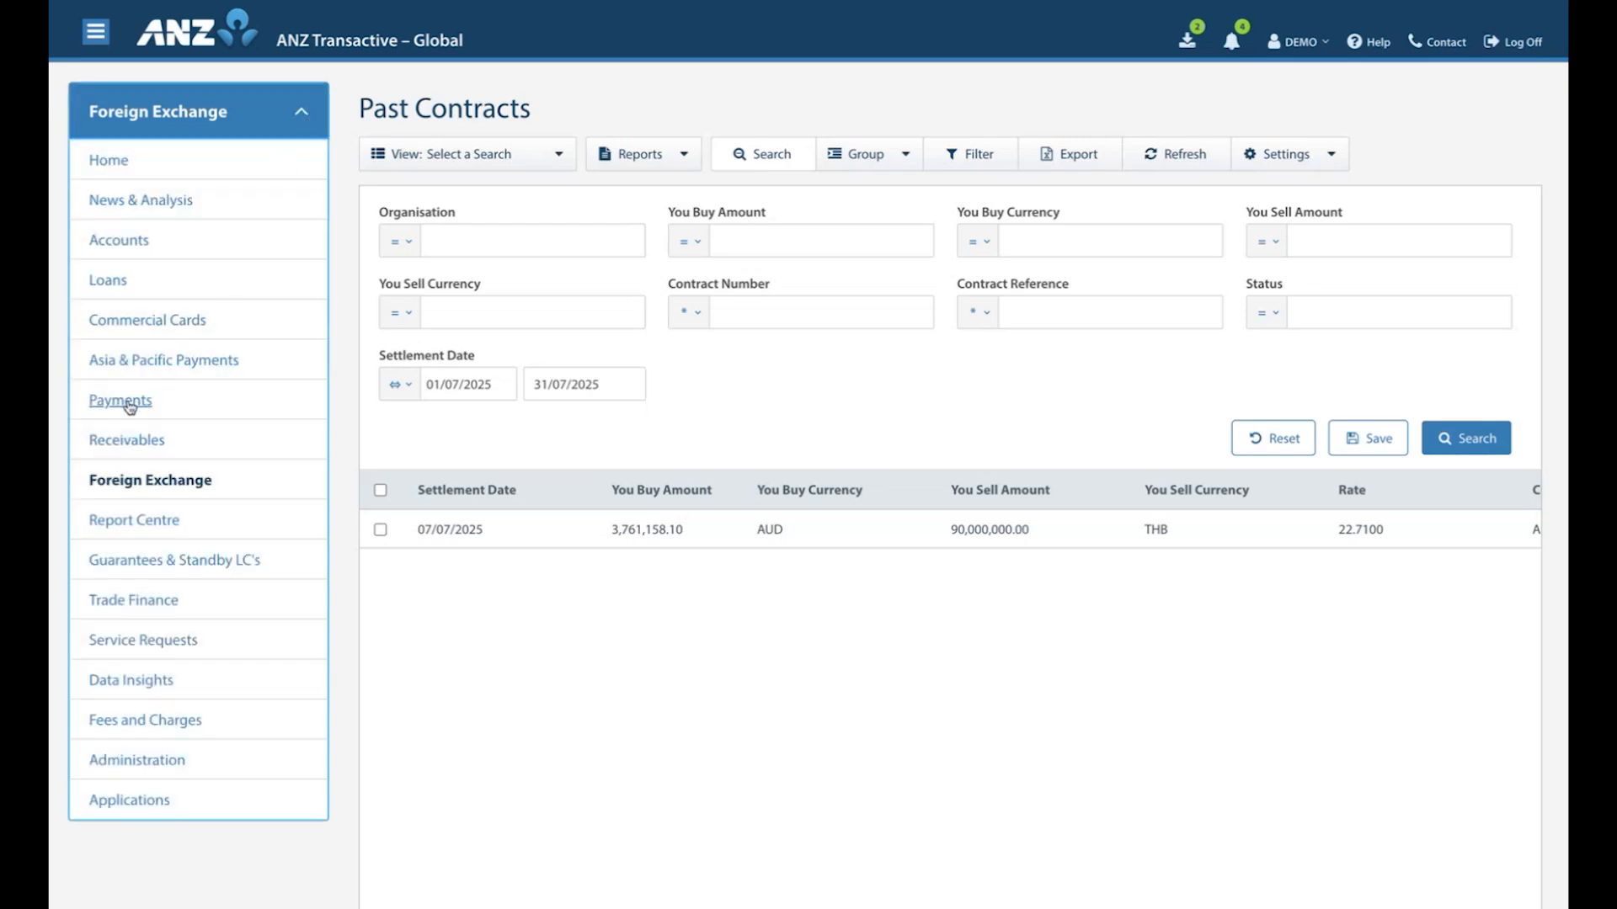
{"action": "left_click", "coordinate": [121, 401]}
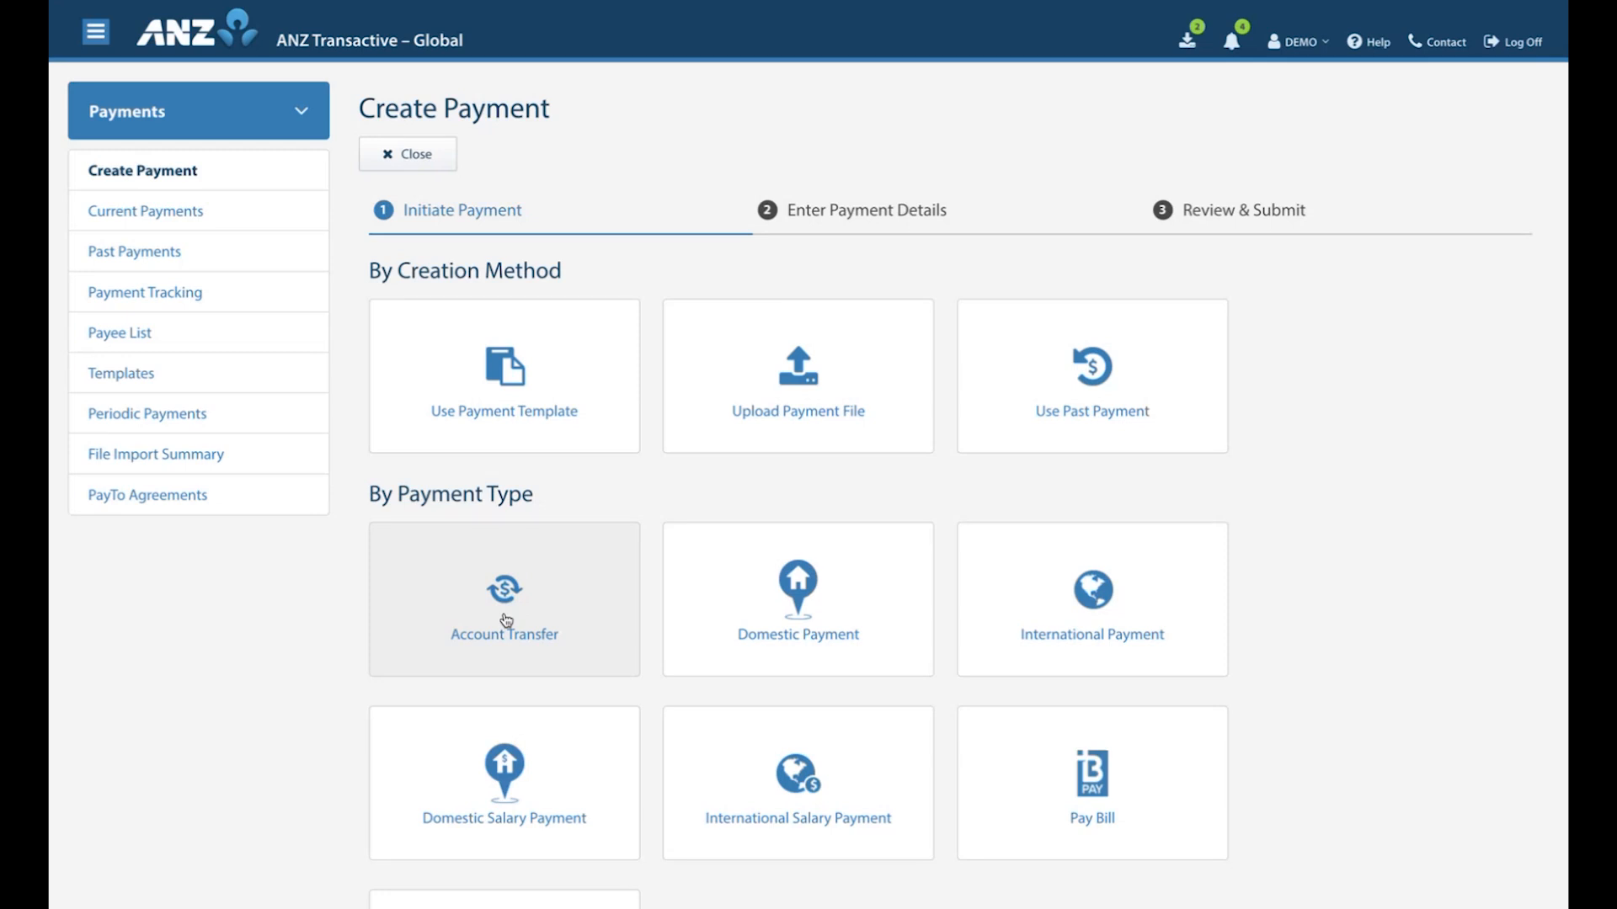
{"action": "left_click", "coordinate": [1061, 596]}
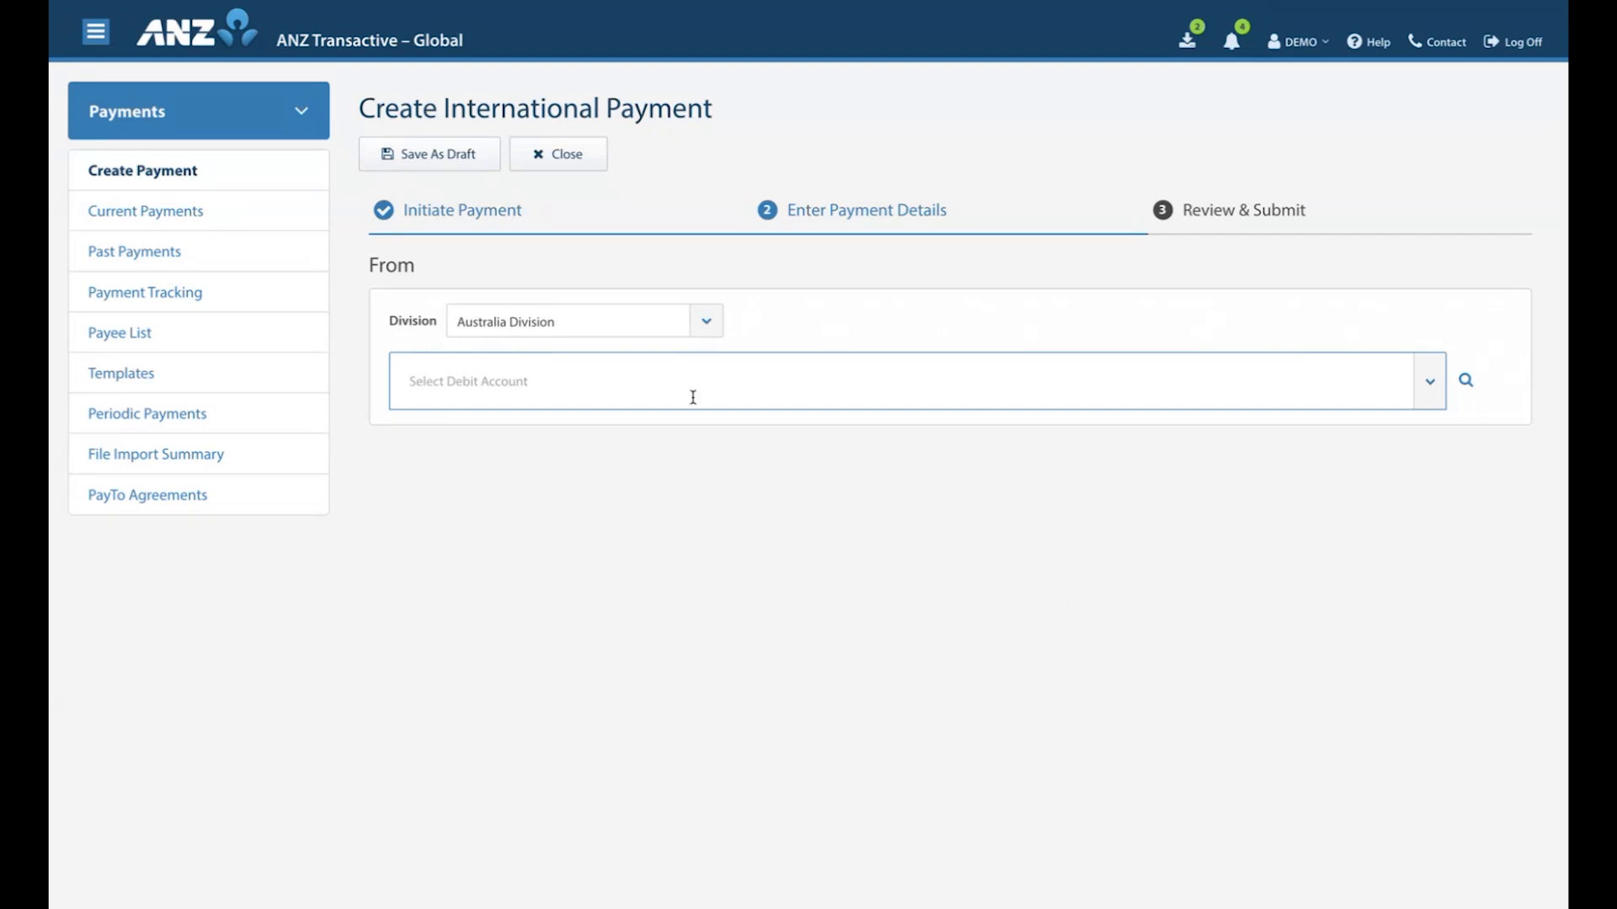
{"action": "left_click", "coordinate": [644, 395]}
{"action": "left_click", "coordinate": [578, 491]}
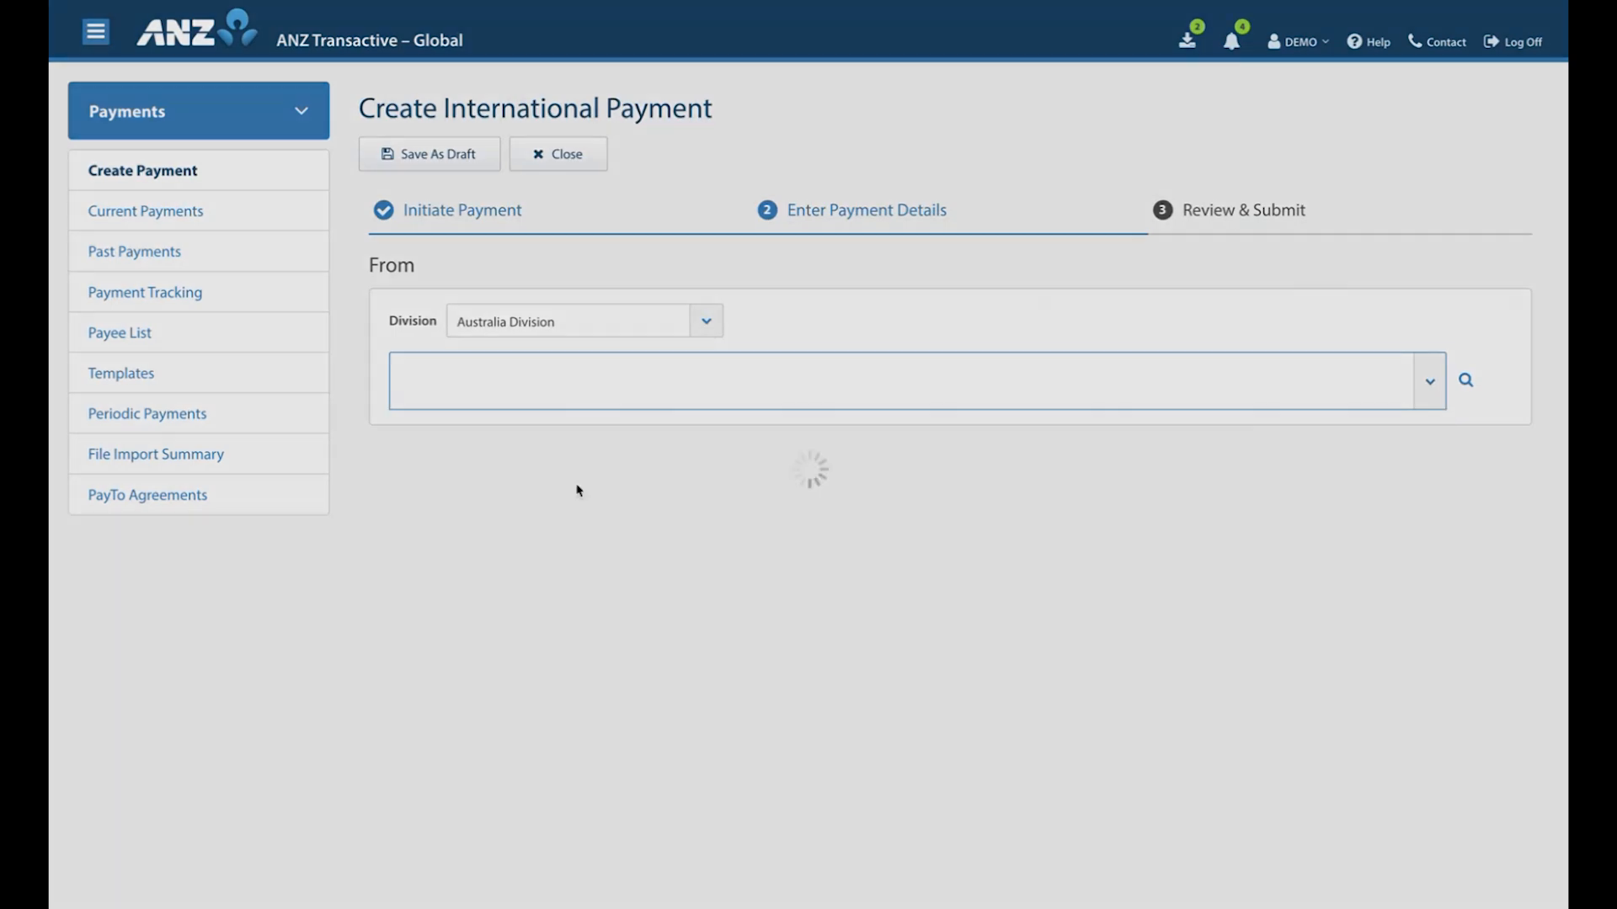
Name the payment "AUD USD", set its reference to "AUD USD 1" and its payment currency to USD.
{"action": "left_click", "coordinate": [462, 401]}
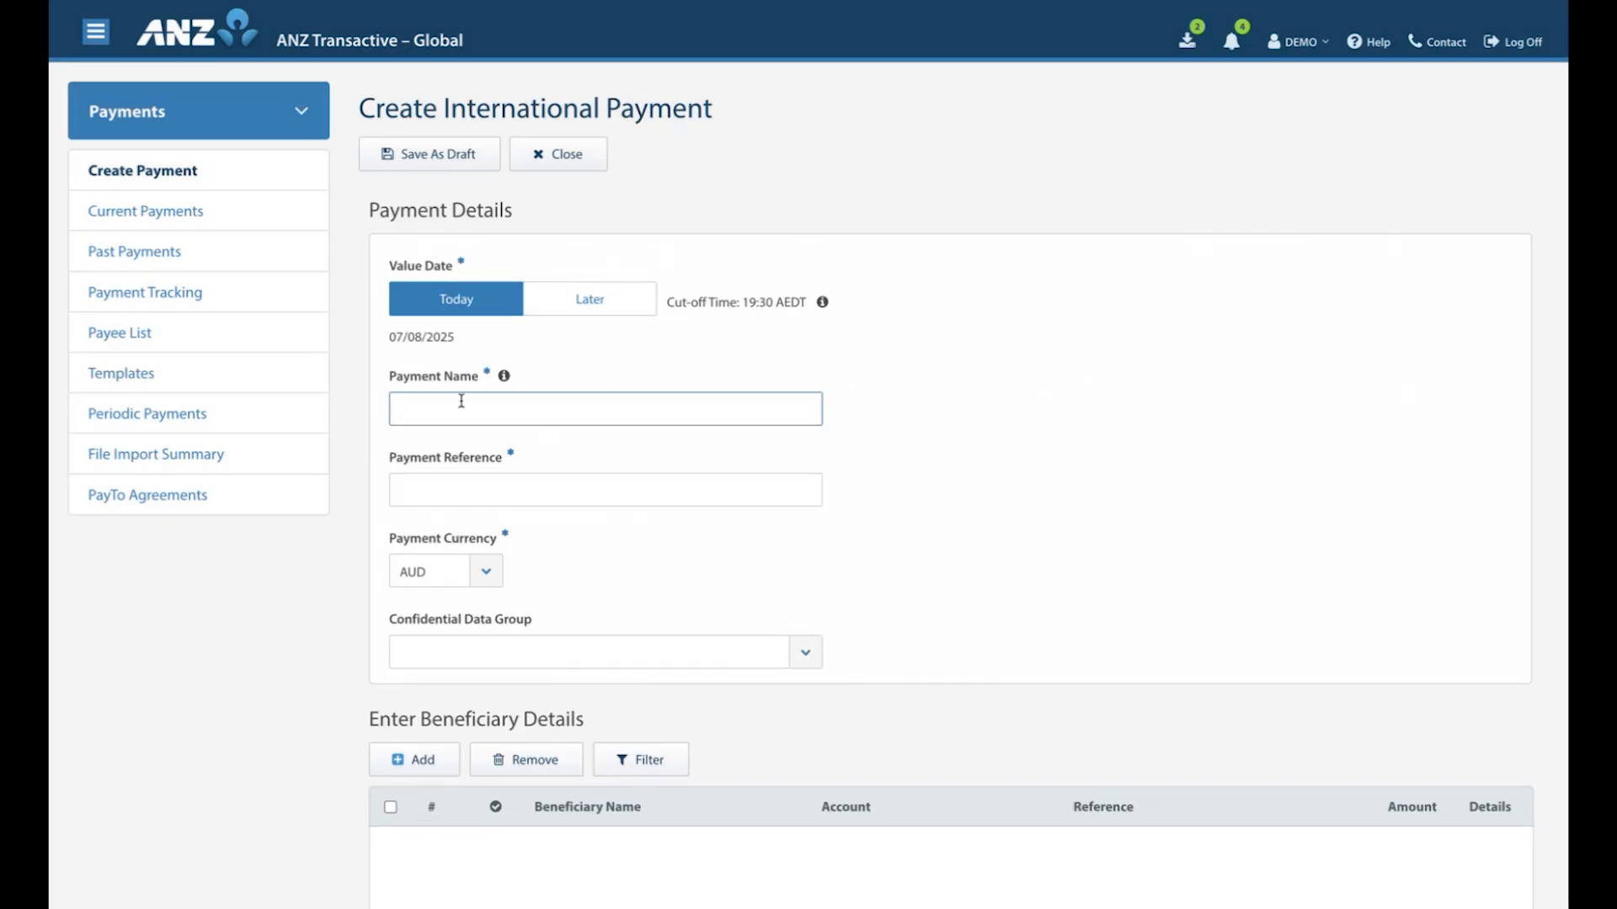
{"action": "type", "text": "AUD USD"}
{"action": "left_click_drag", "start_coordinate": [463, 405], "coordinate": [328, 406]}
{"action": "key", "text": "ctrl+c"}
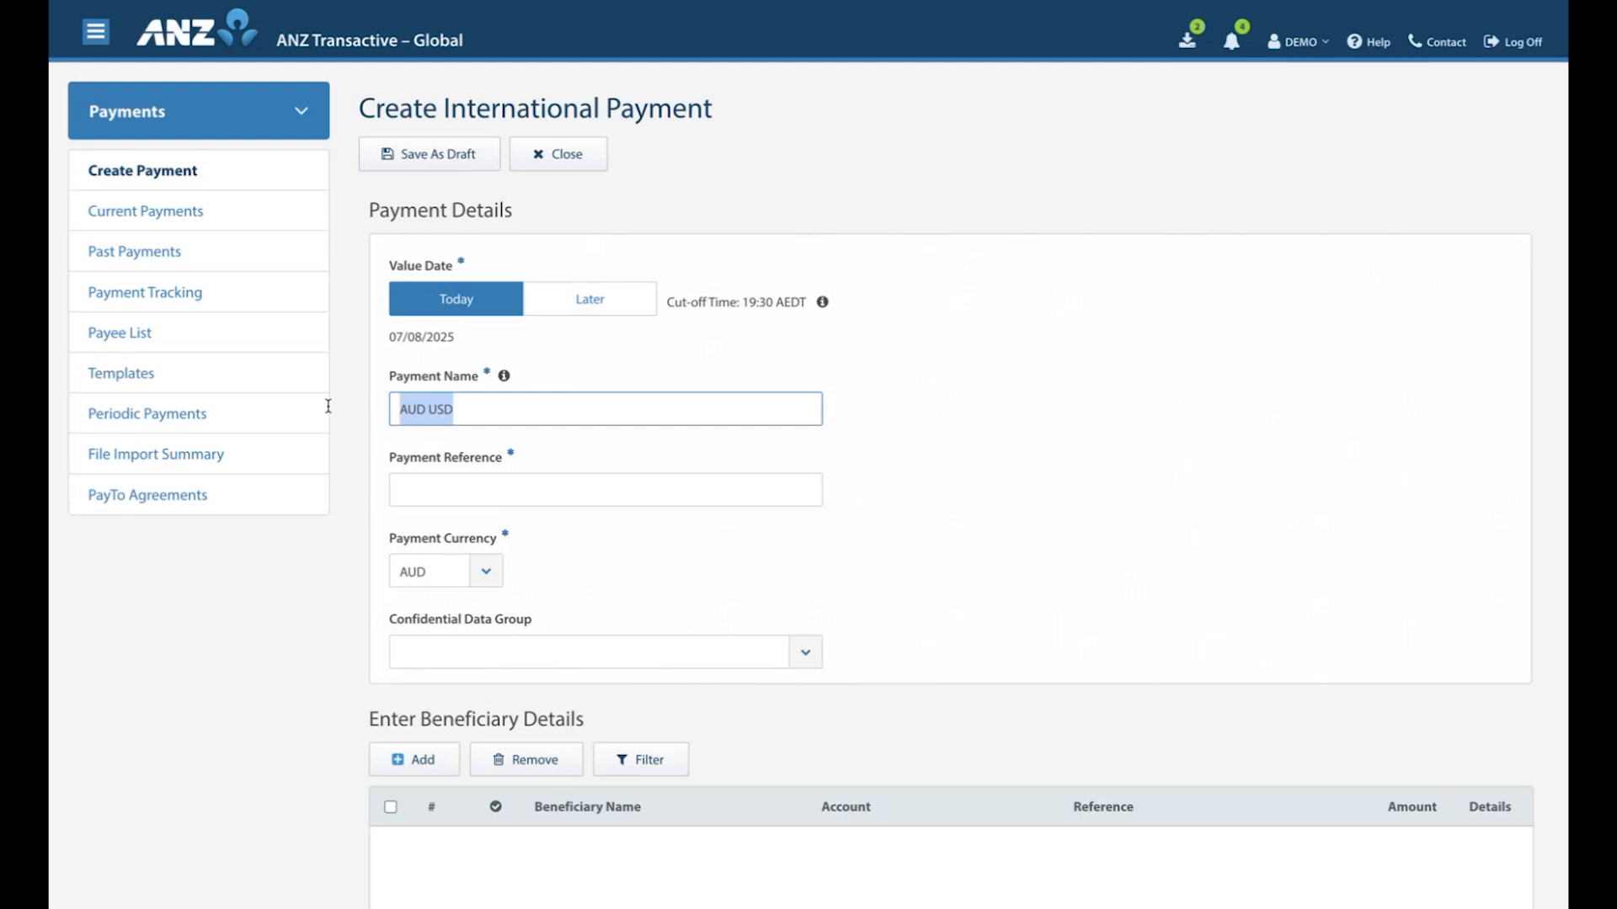
{"action": "left_click", "coordinate": [531, 503]}
{"action": "key", "text": "ctrl+v"}
{"action": "type", "text": "1"}
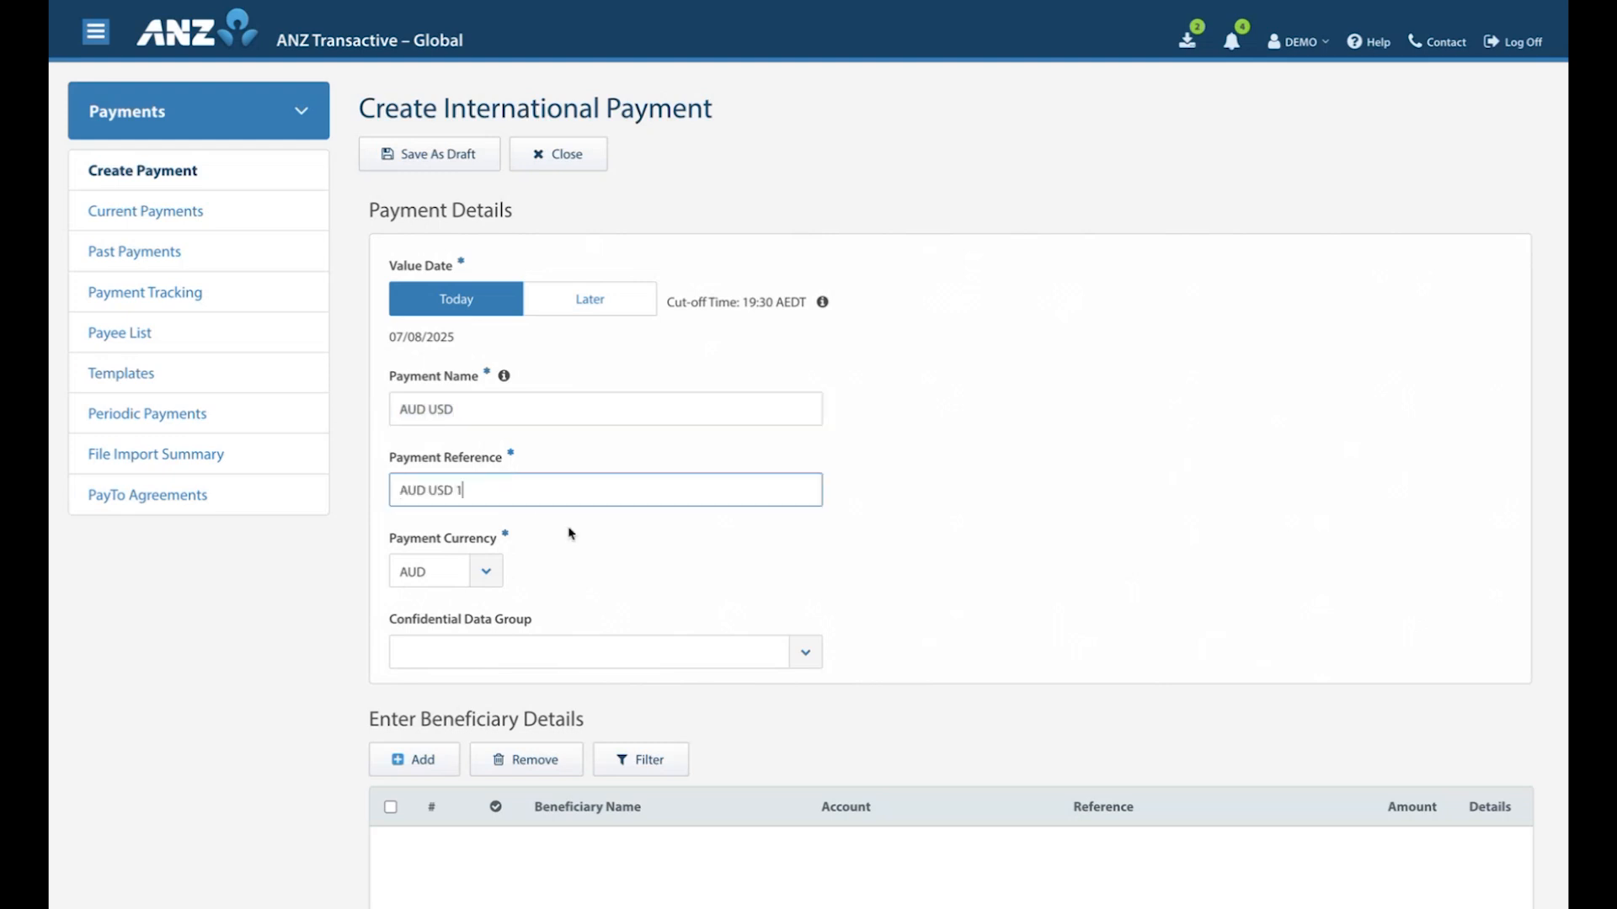
{"action": "left_click", "coordinate": [490, 573]}
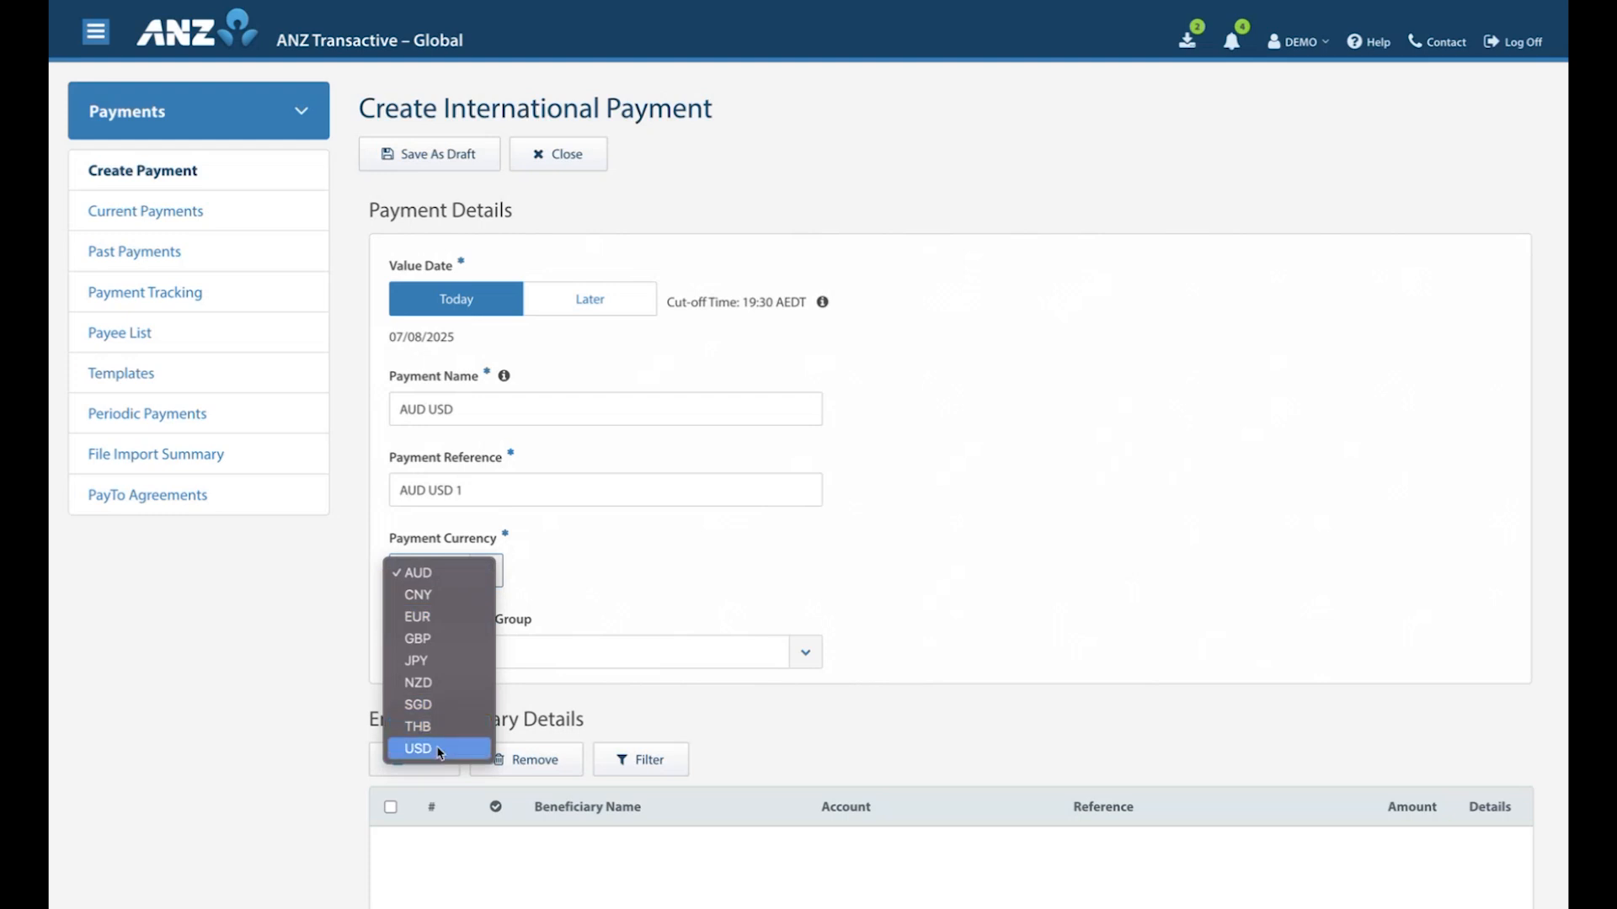
{"action": "left_click", "coordinate": [438, 749]}
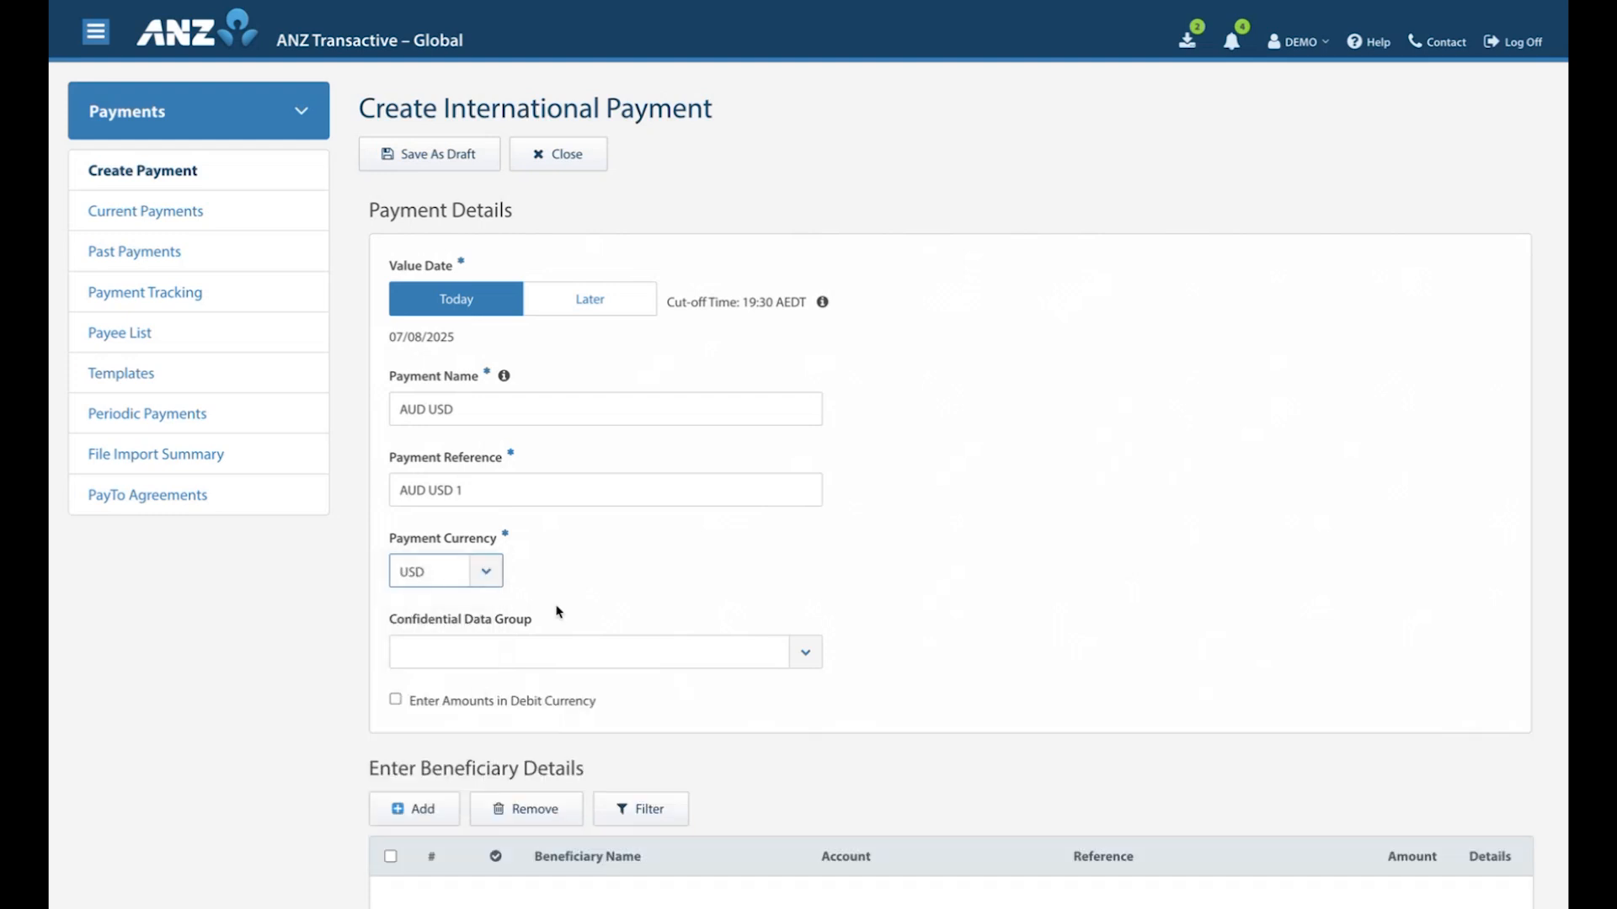
Add the first listed saved beneficiary to the payment with an amount of USD 1,000,000.
{"action": "scroll", "coordinate": [650, 557], "scroll_direction": "down", "scroll_amount": 3}
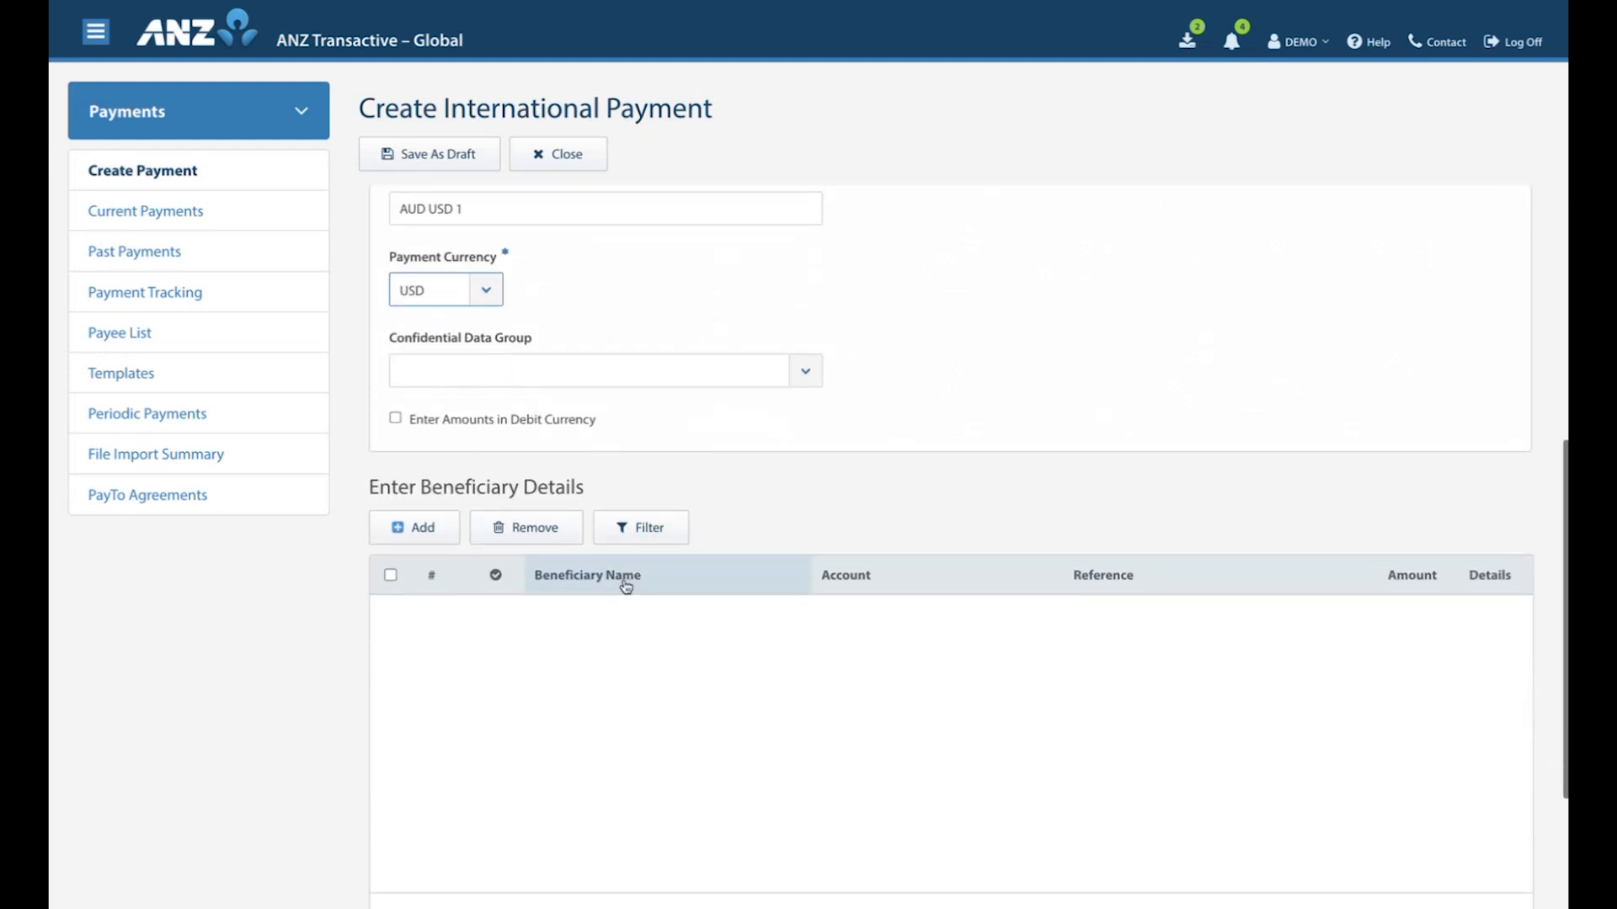
{"action": "scroll", "coordinate": [621, 581], "scroll_direction": "down", "scroll_amount": 3}
{"action": "left_click", "coordinate": [425, 356]}
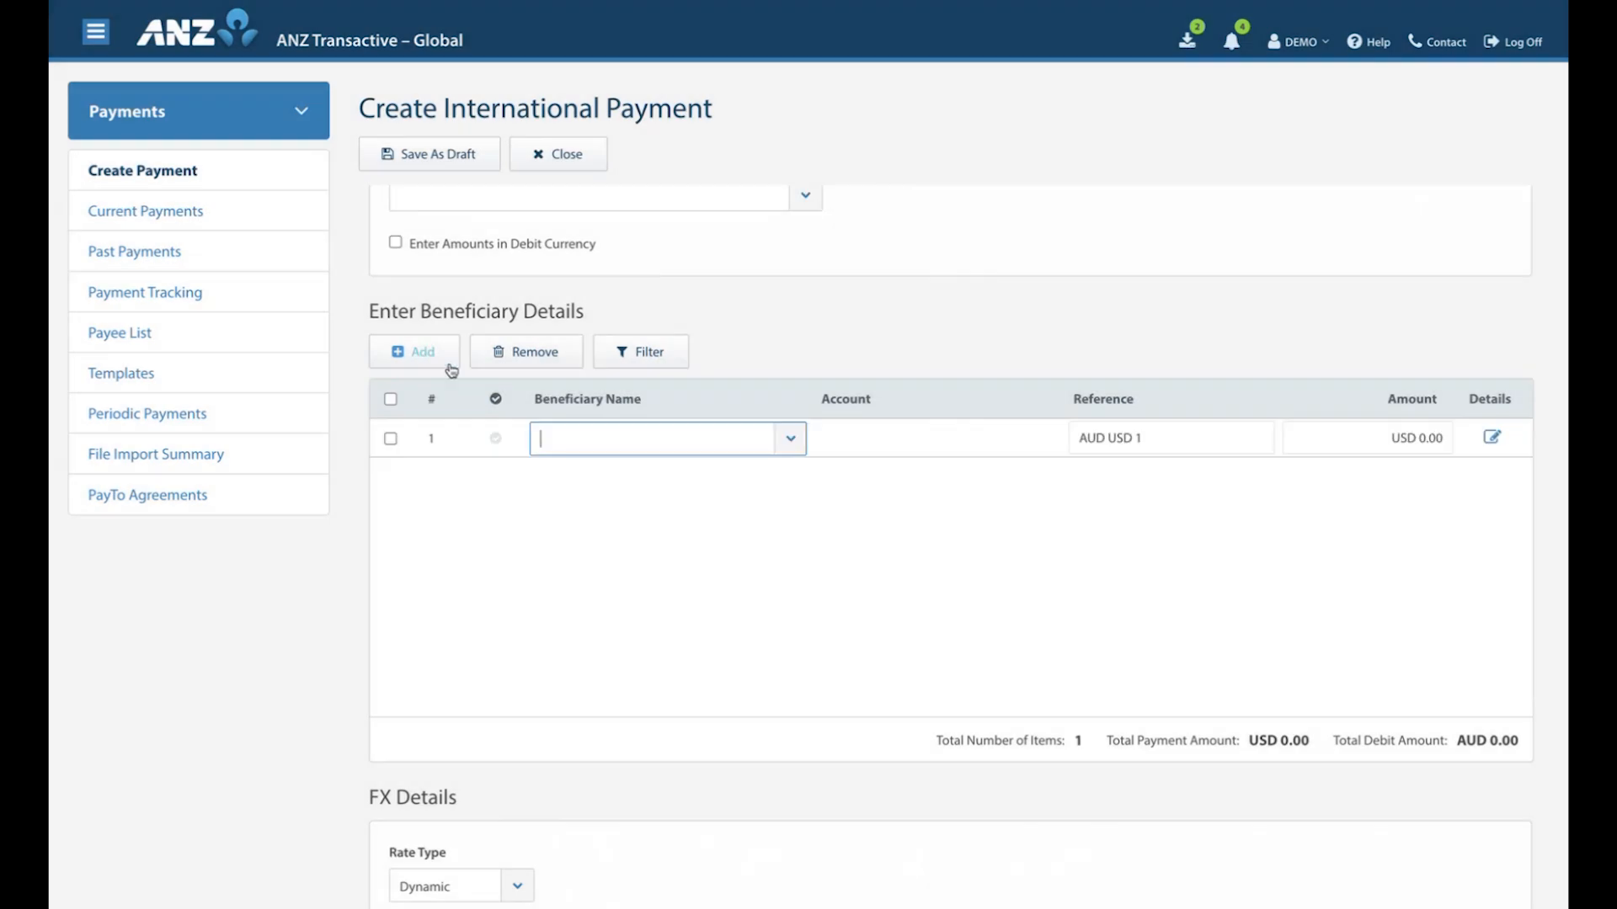
{"action": "left_click", "coordinate": [791, 439]}
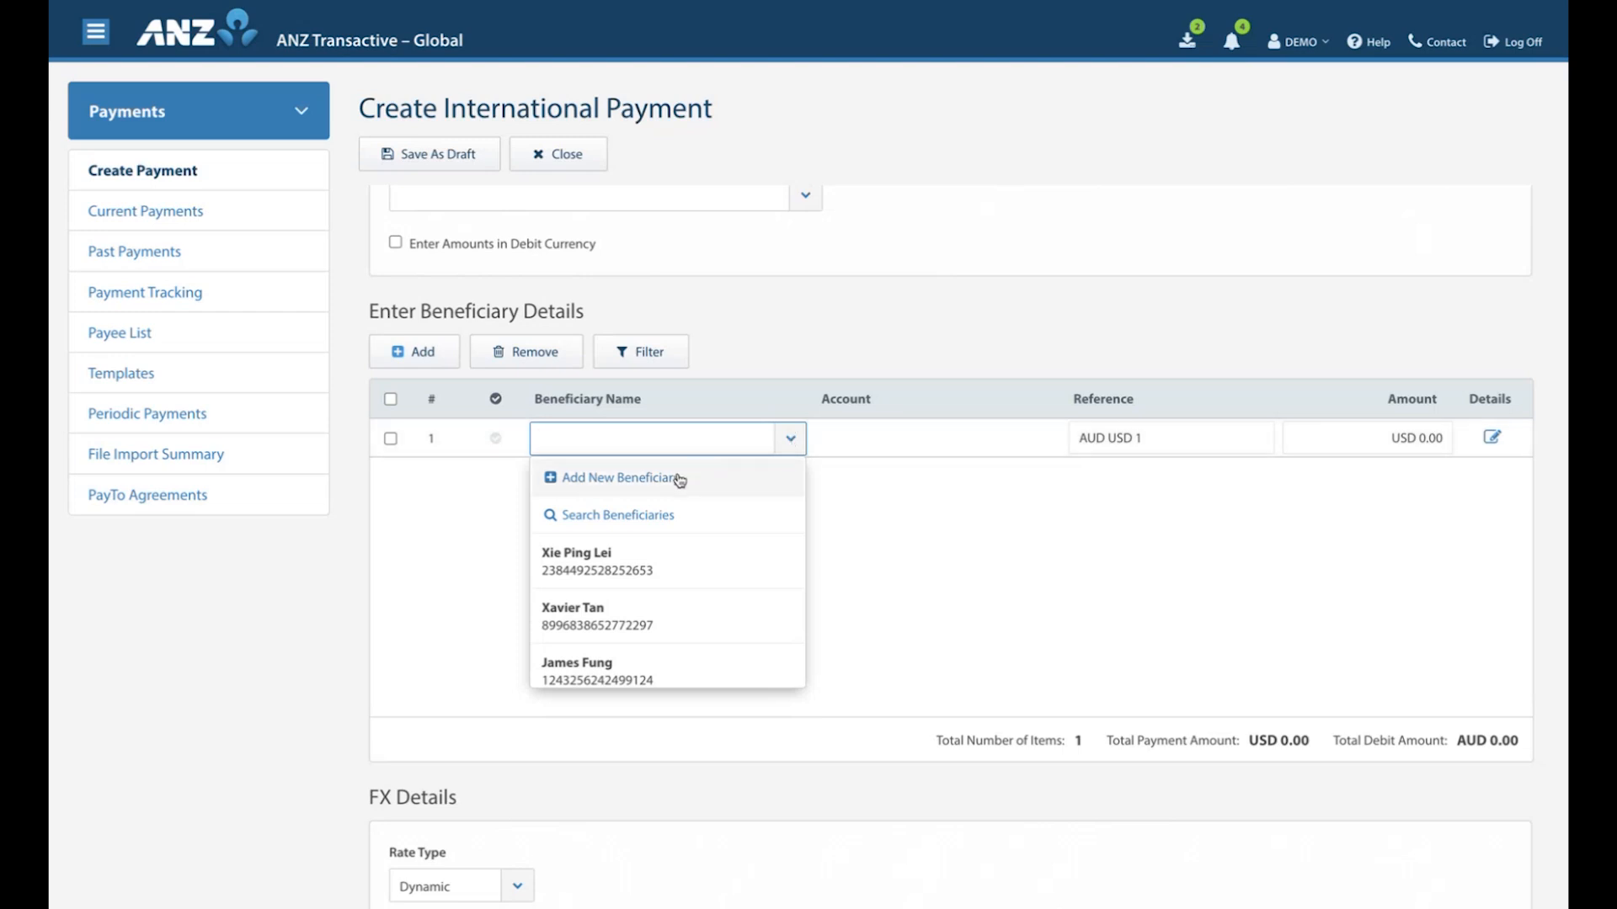
{"action": "left_click", "coordinate": [660, 564]}
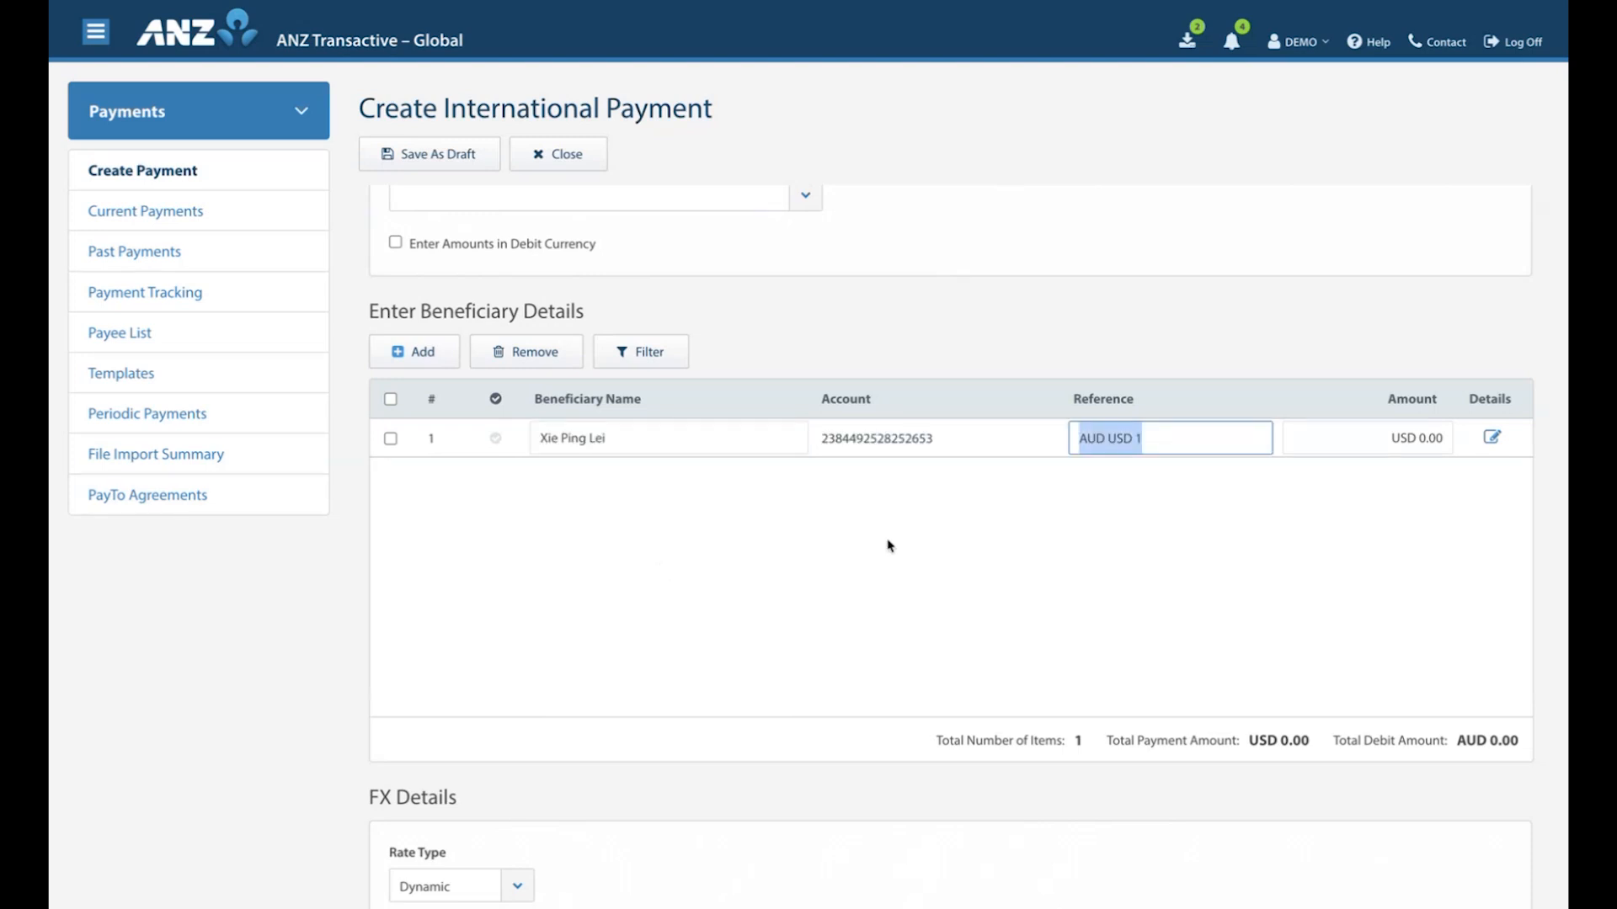
{"action": "left_click", "coordinate": [1402, 438]}
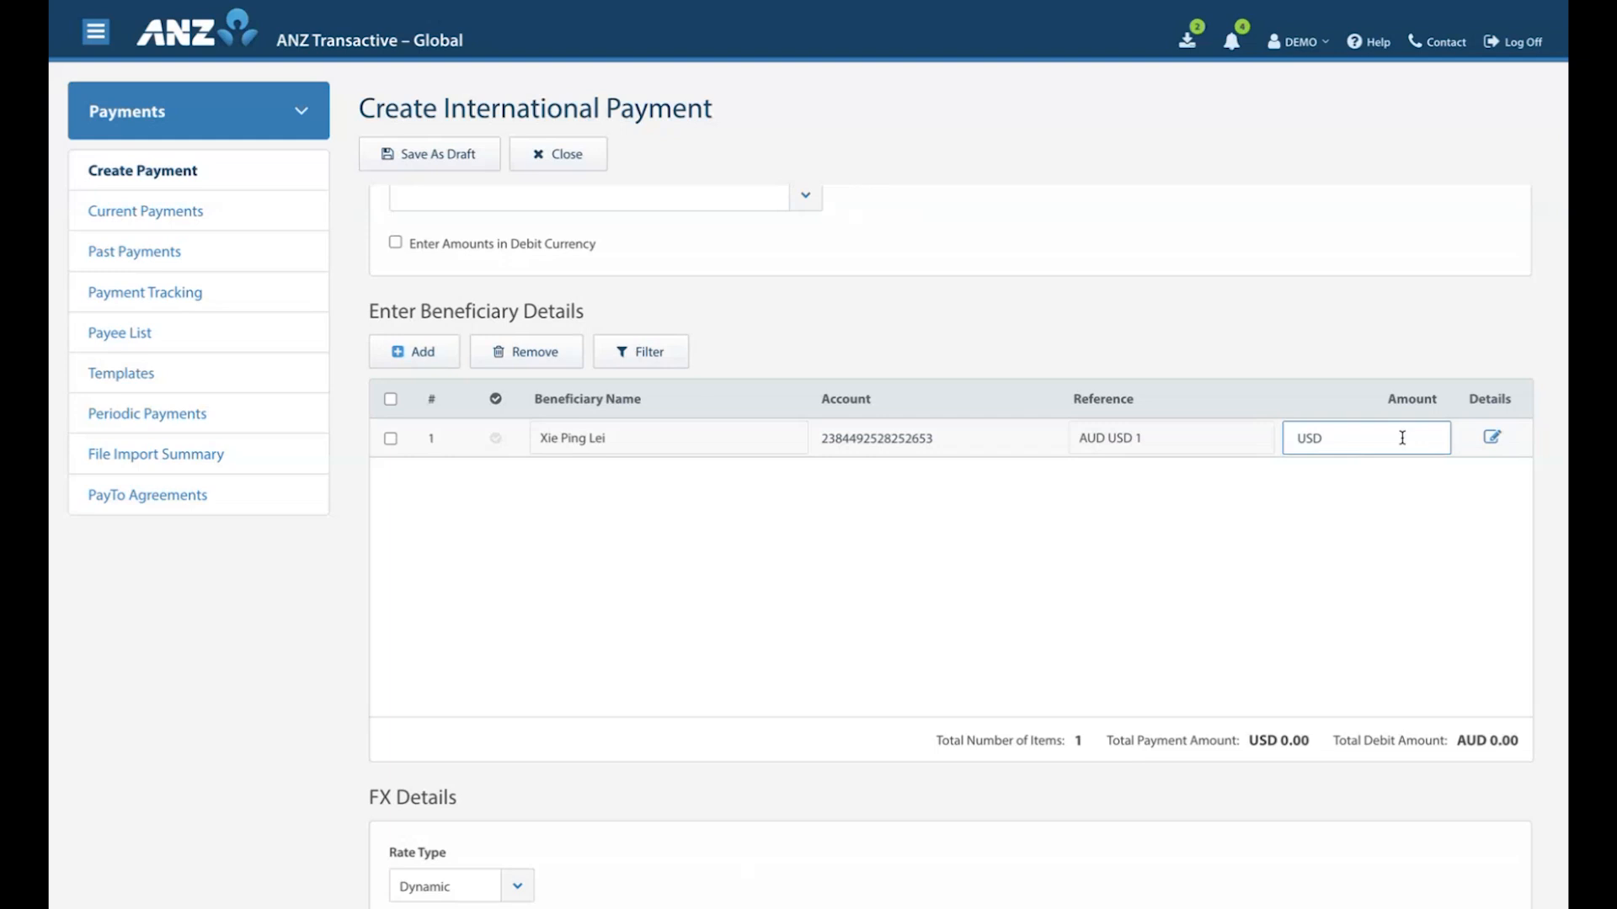
{"action": "type", "text": "1000000"}
{"action": "left_click", "coordinate": [1358, 512]}
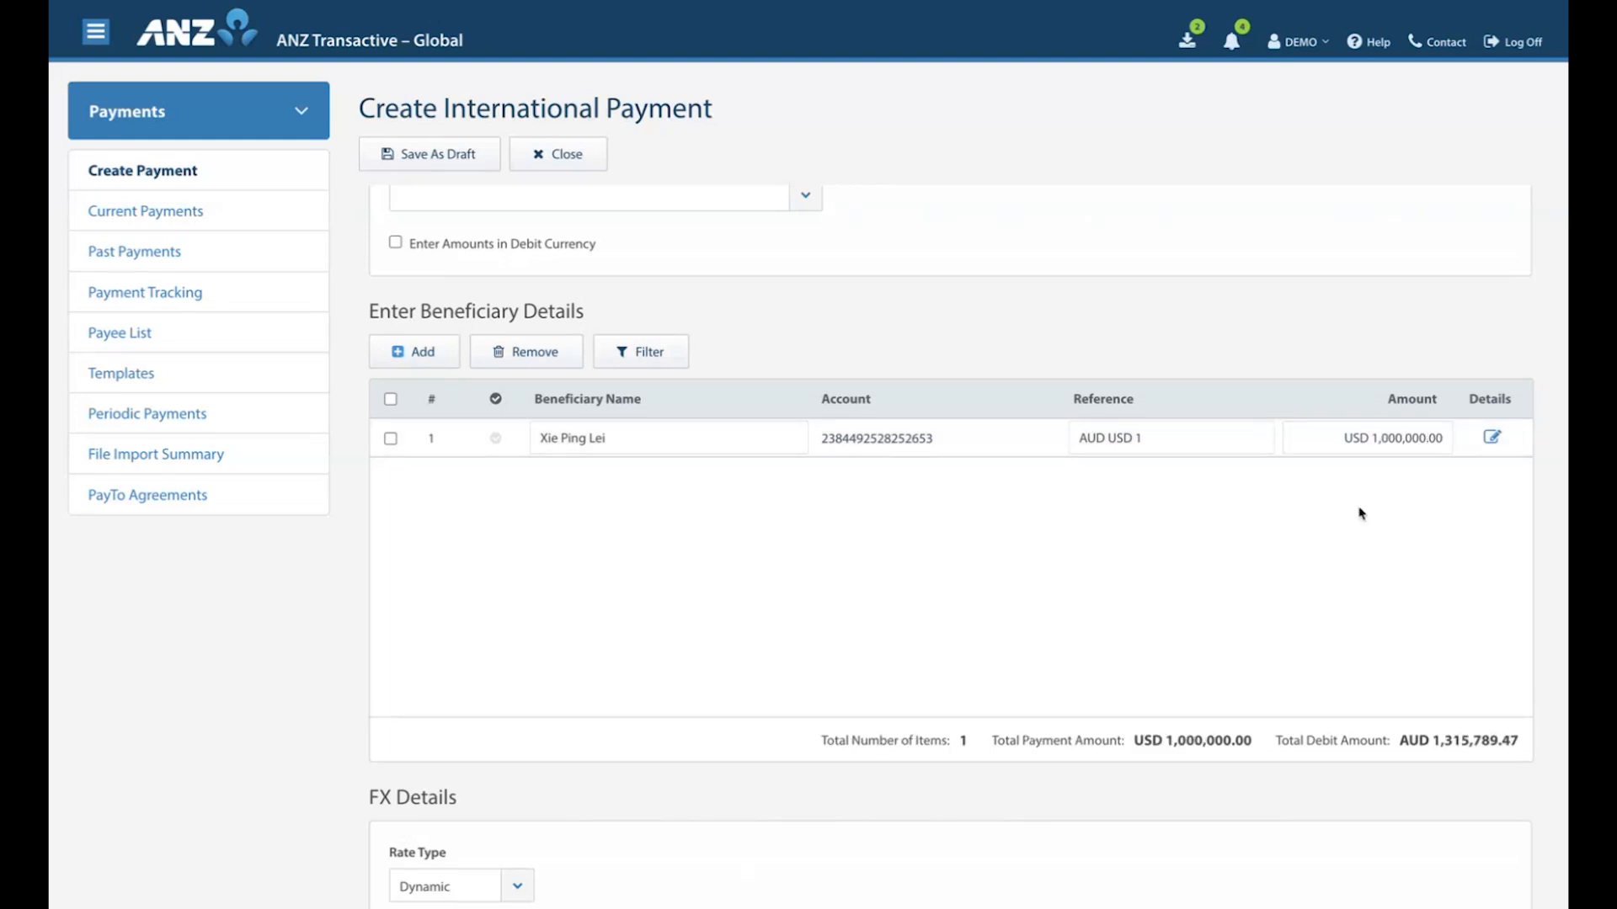
Preview entering the amount in debit currency, restore payment currency, and review the beneficiary payment details before saving them.
{"action": "left_click", "coordinate": [395, 246]}
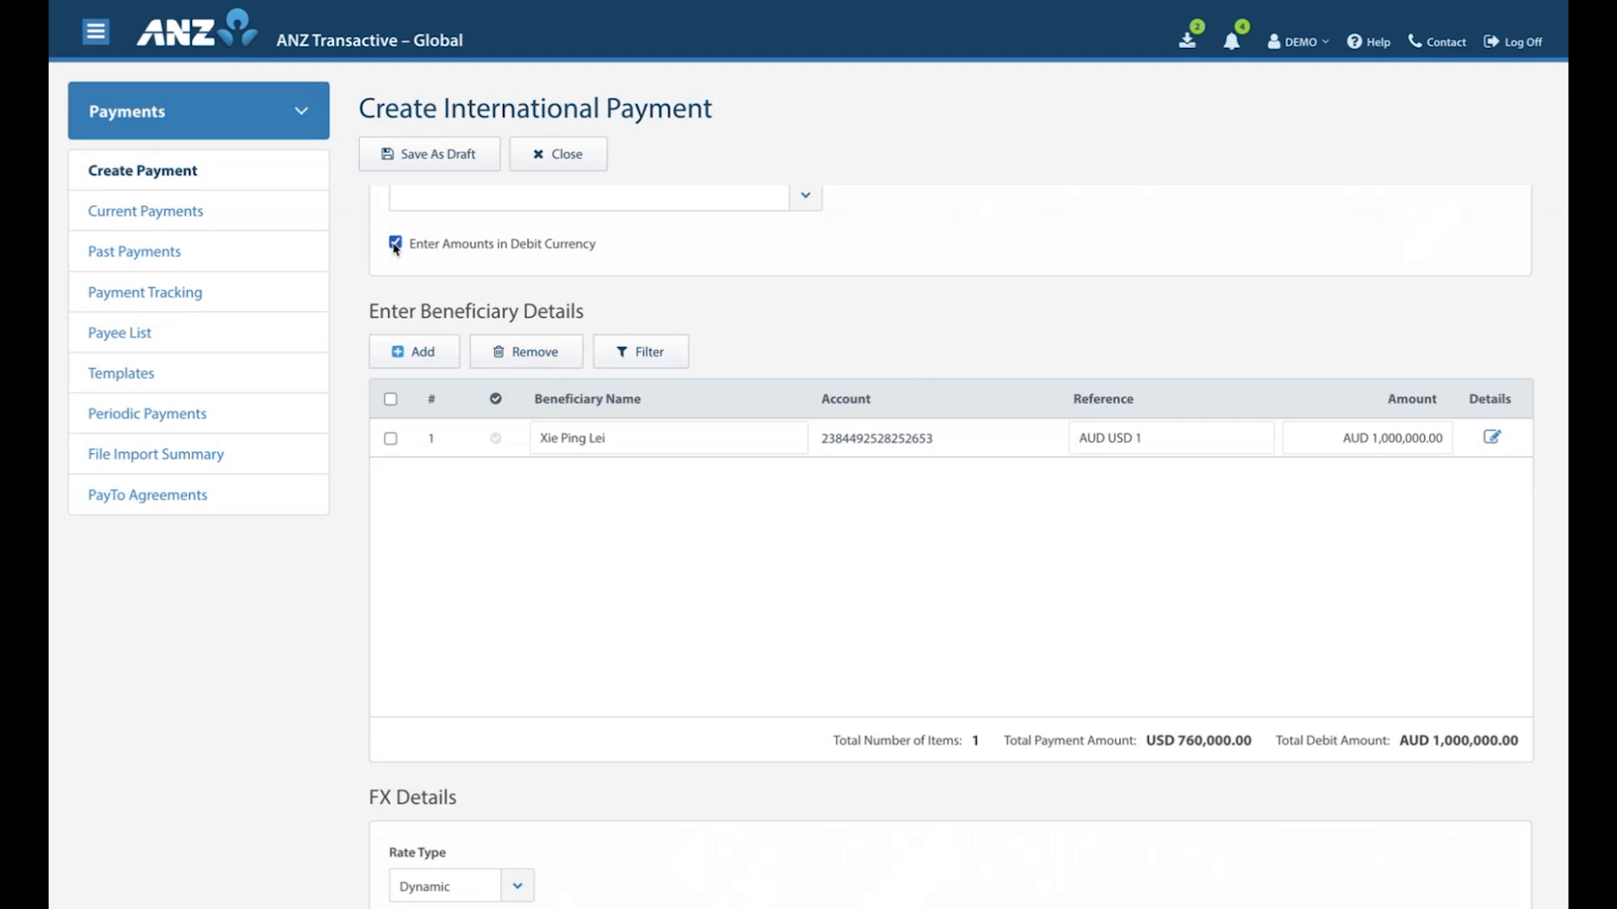
{"action": "left_click", "coordinate": [395, 246]}
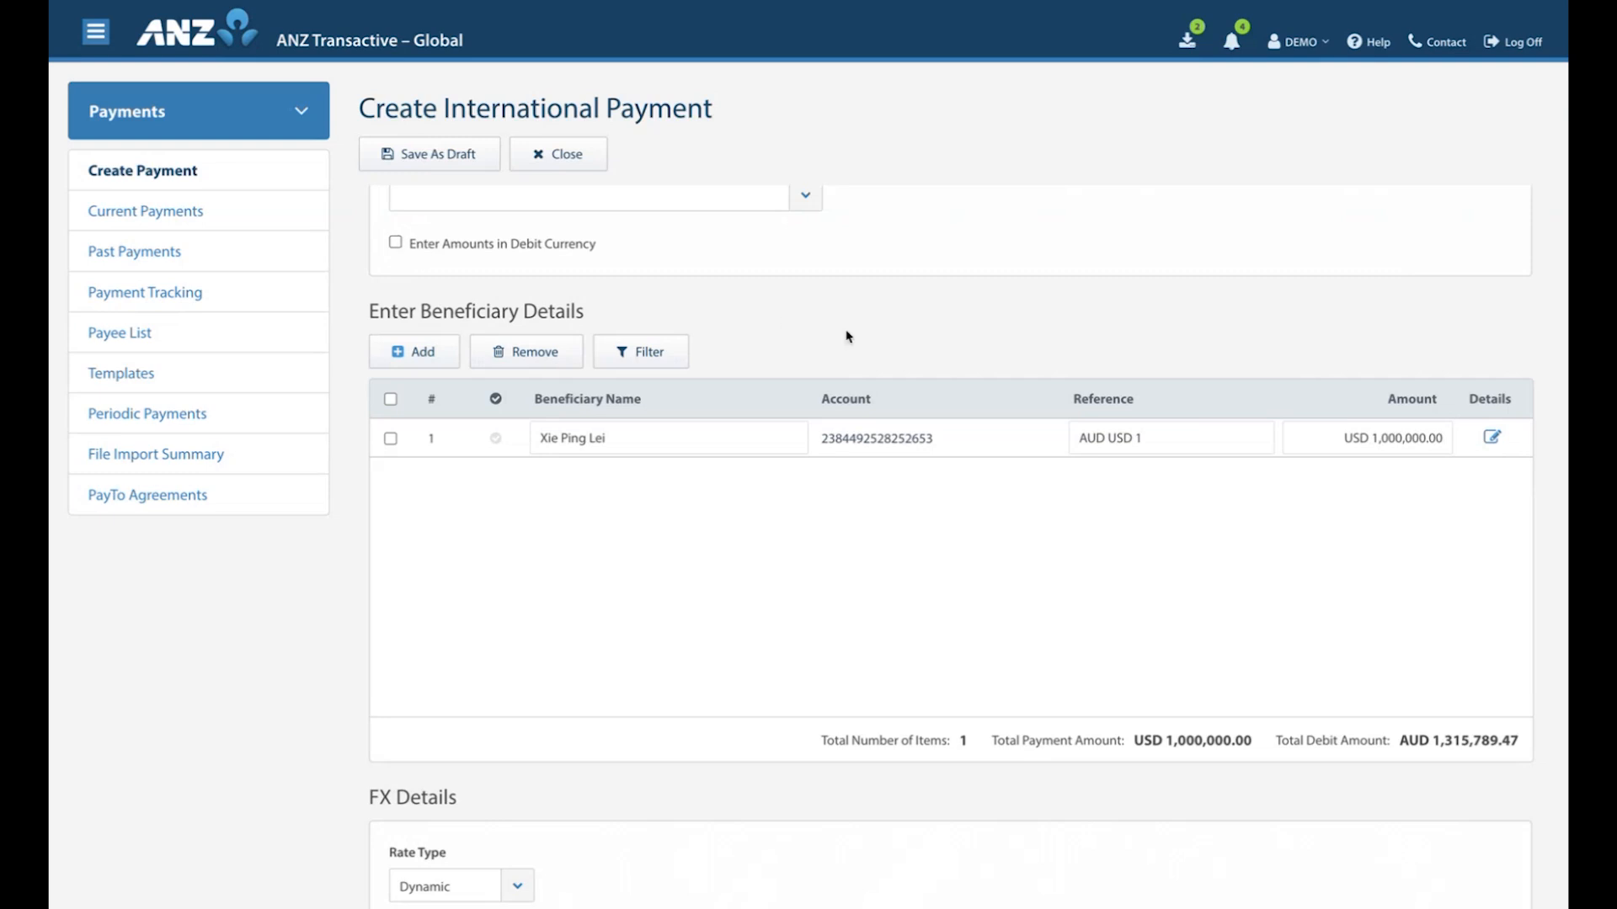
{"action": "left_click", "coordinate": [1491, 437]}
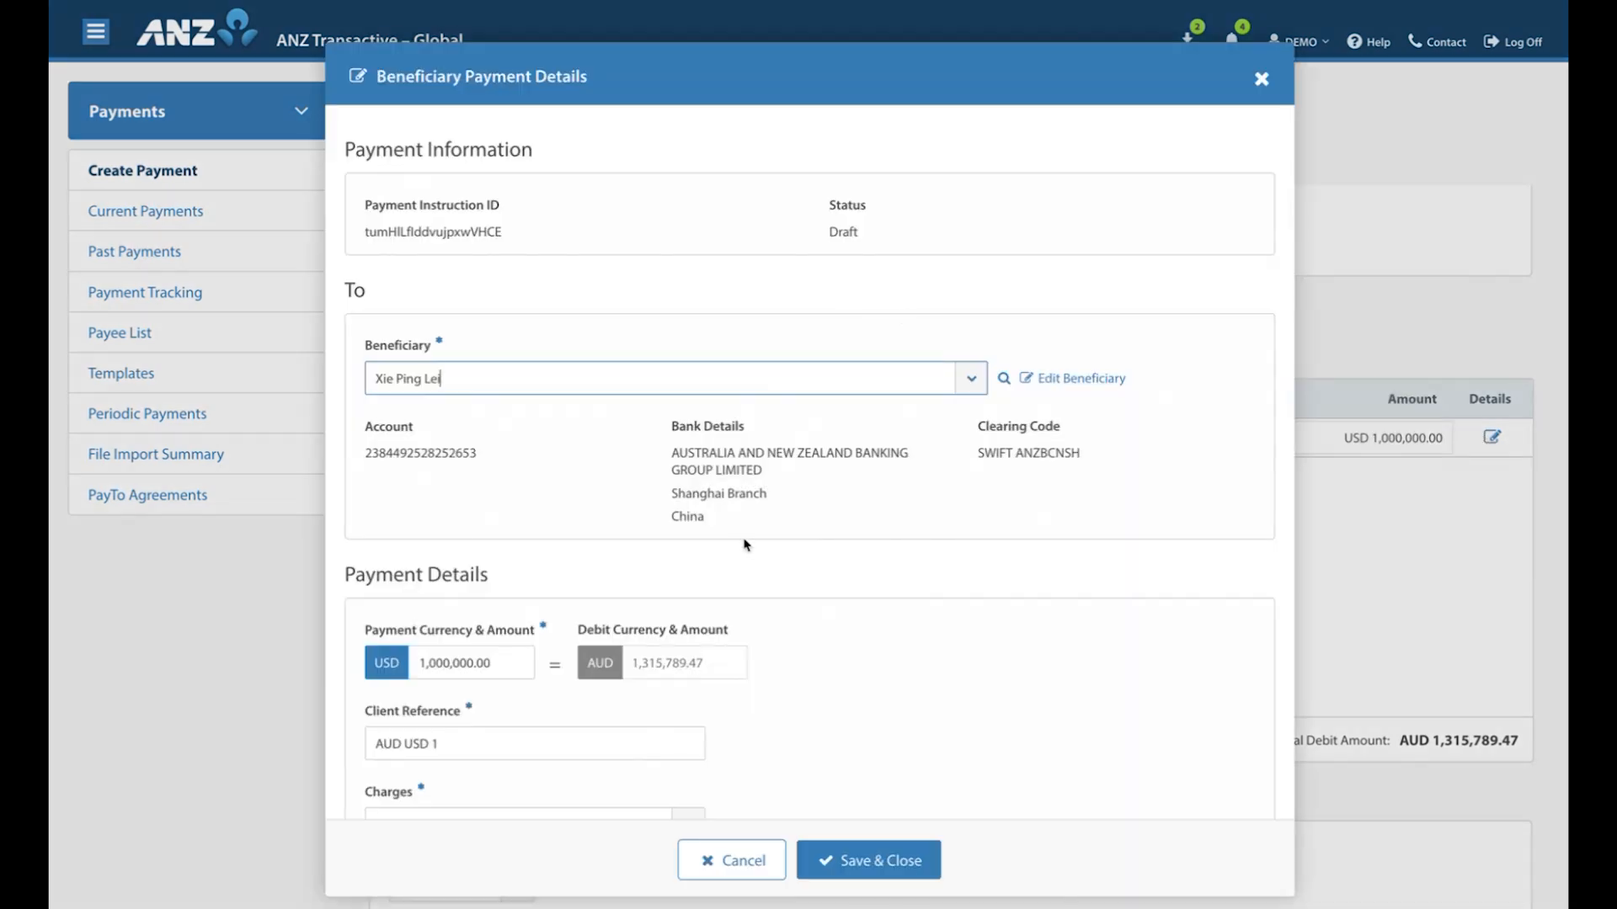
{"action": "scroll", "coordinate": [745, 545], "scroll_direction": "down", "scroll_amount": 5}
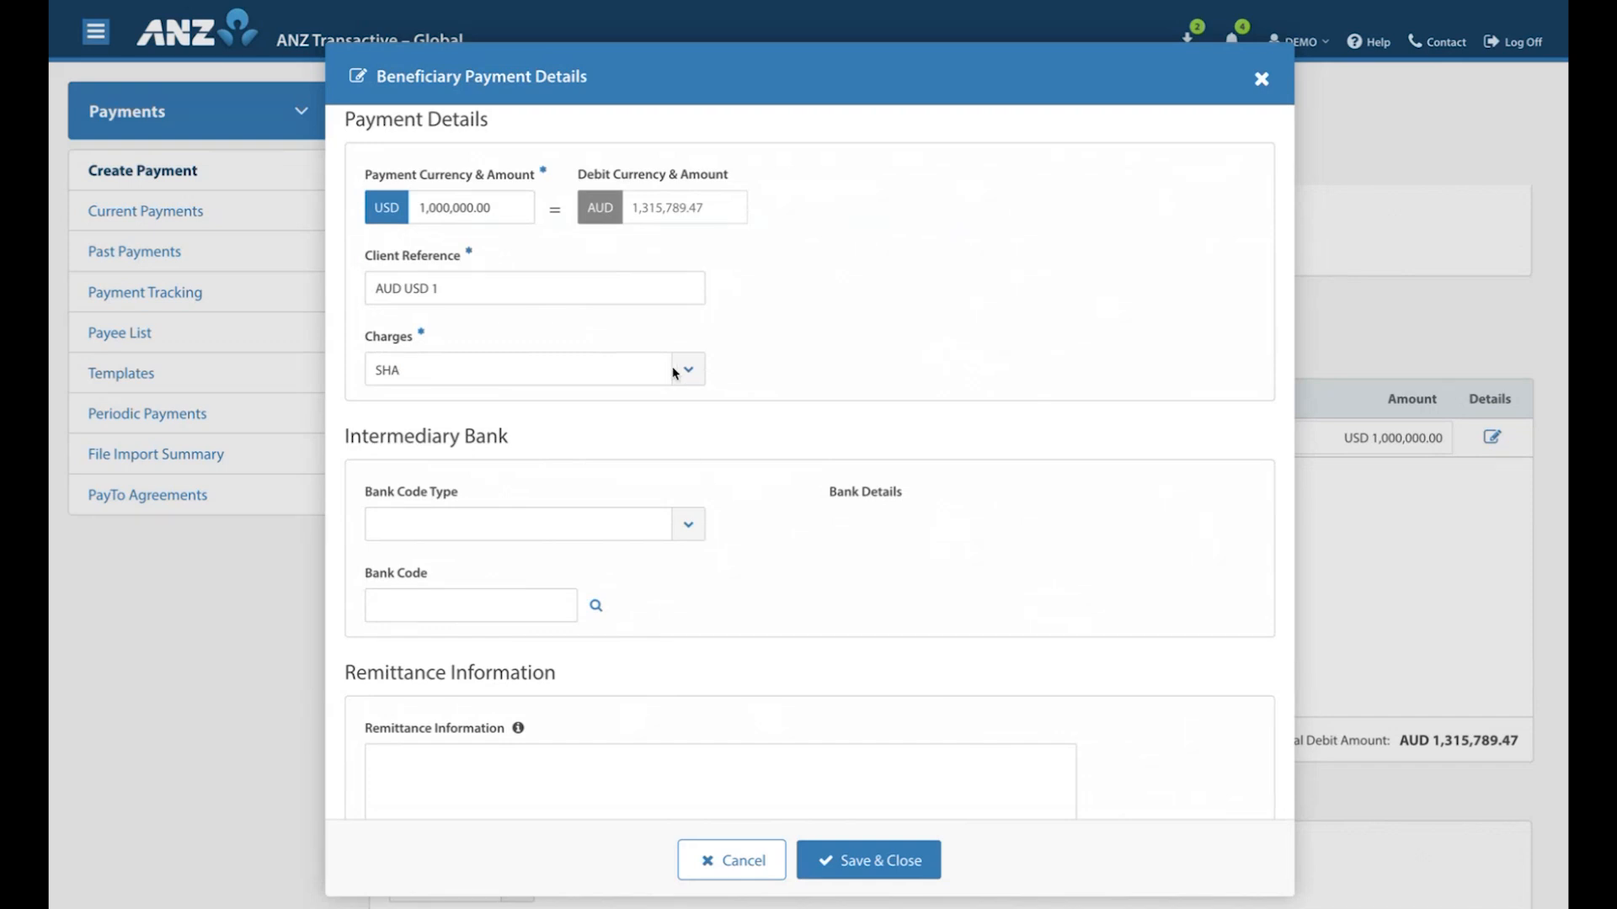
{"action": "scroll", "coordinate": [812, 603], "scroll_direction": "down", "scroll_amount": 2}
{"action": "left_click", "coordinate": [882, 865]}
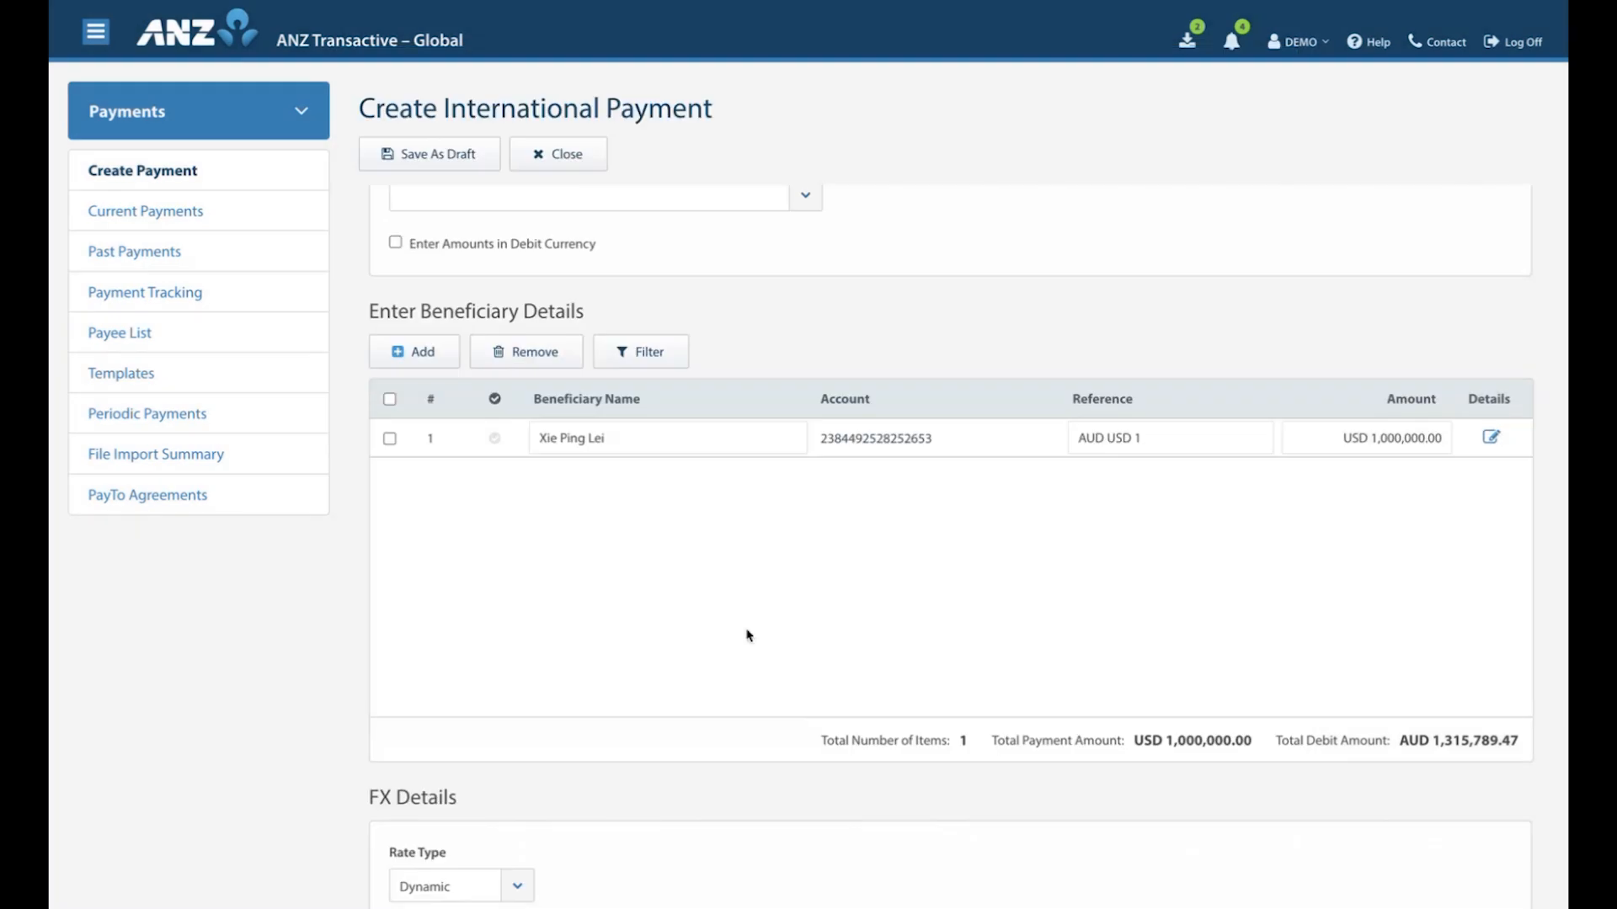
Set the FX rate type to Contract and add the contract with value date 07/09/2025 to the payment.
{"action": "scroll", "coordinate": [748, 636], "scroll_direction": "down", "scroll_amount": 2}
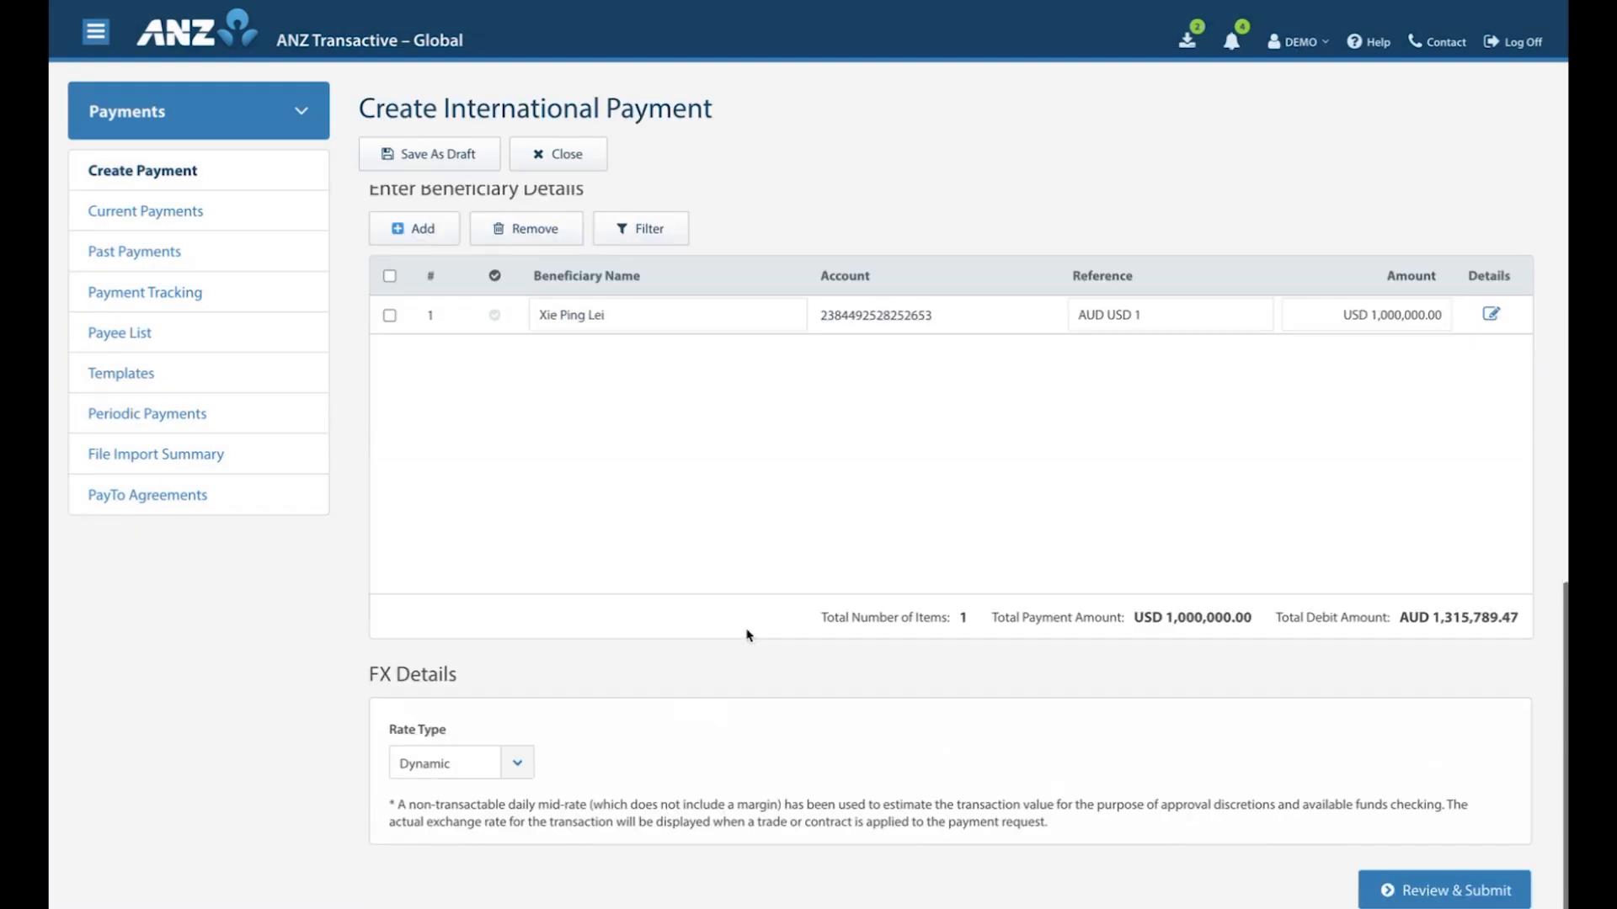
{"action": "left_click", "coordinate": [517, 763]}
{"action": "left_click", "coordinate": [481, 787]}
{"action": "scroll", "coordinate": [826, 780], "scroll_direction": "down", "scroll_amount": 2}
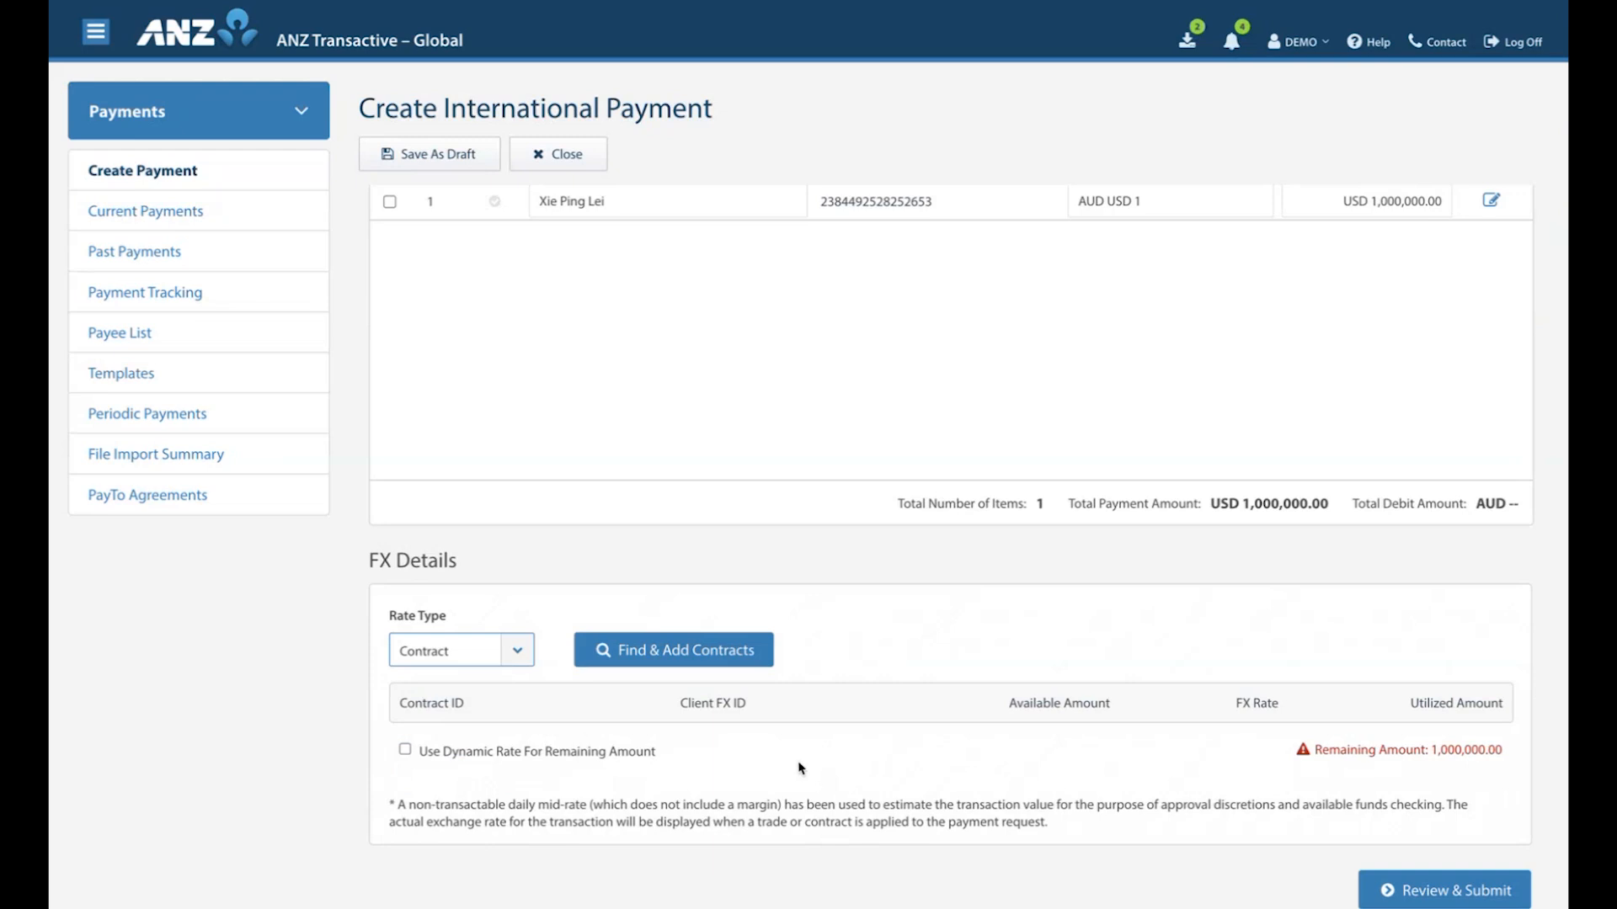
{"action": "left_click", "coordinate": [664, 655]}
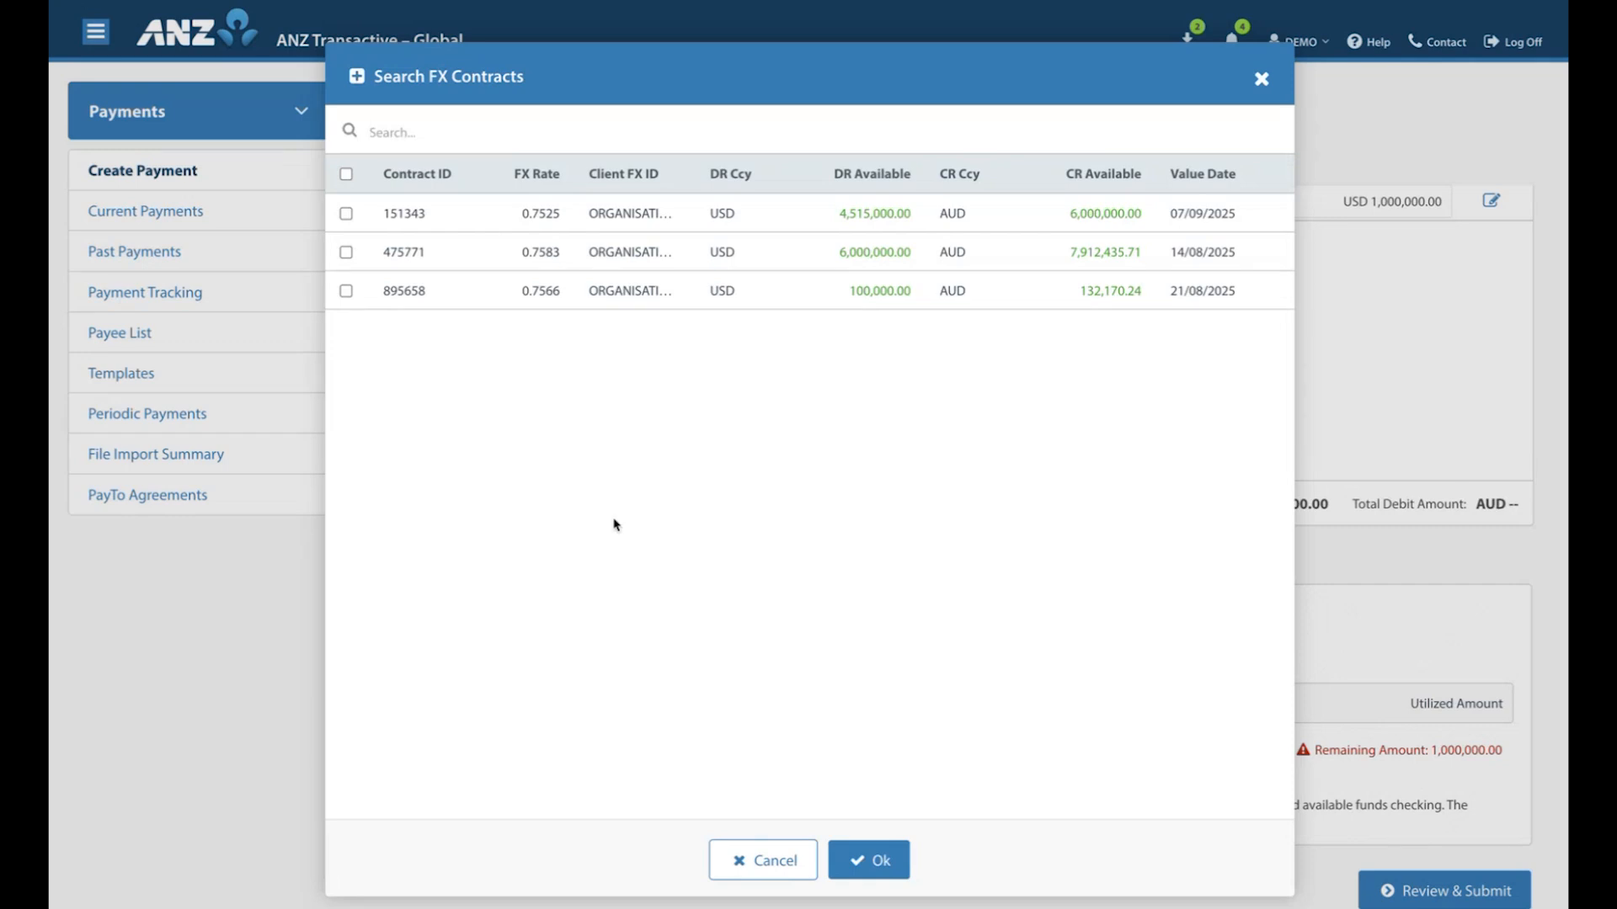
{"action": "left_click", "coordinate": [346, 214]}
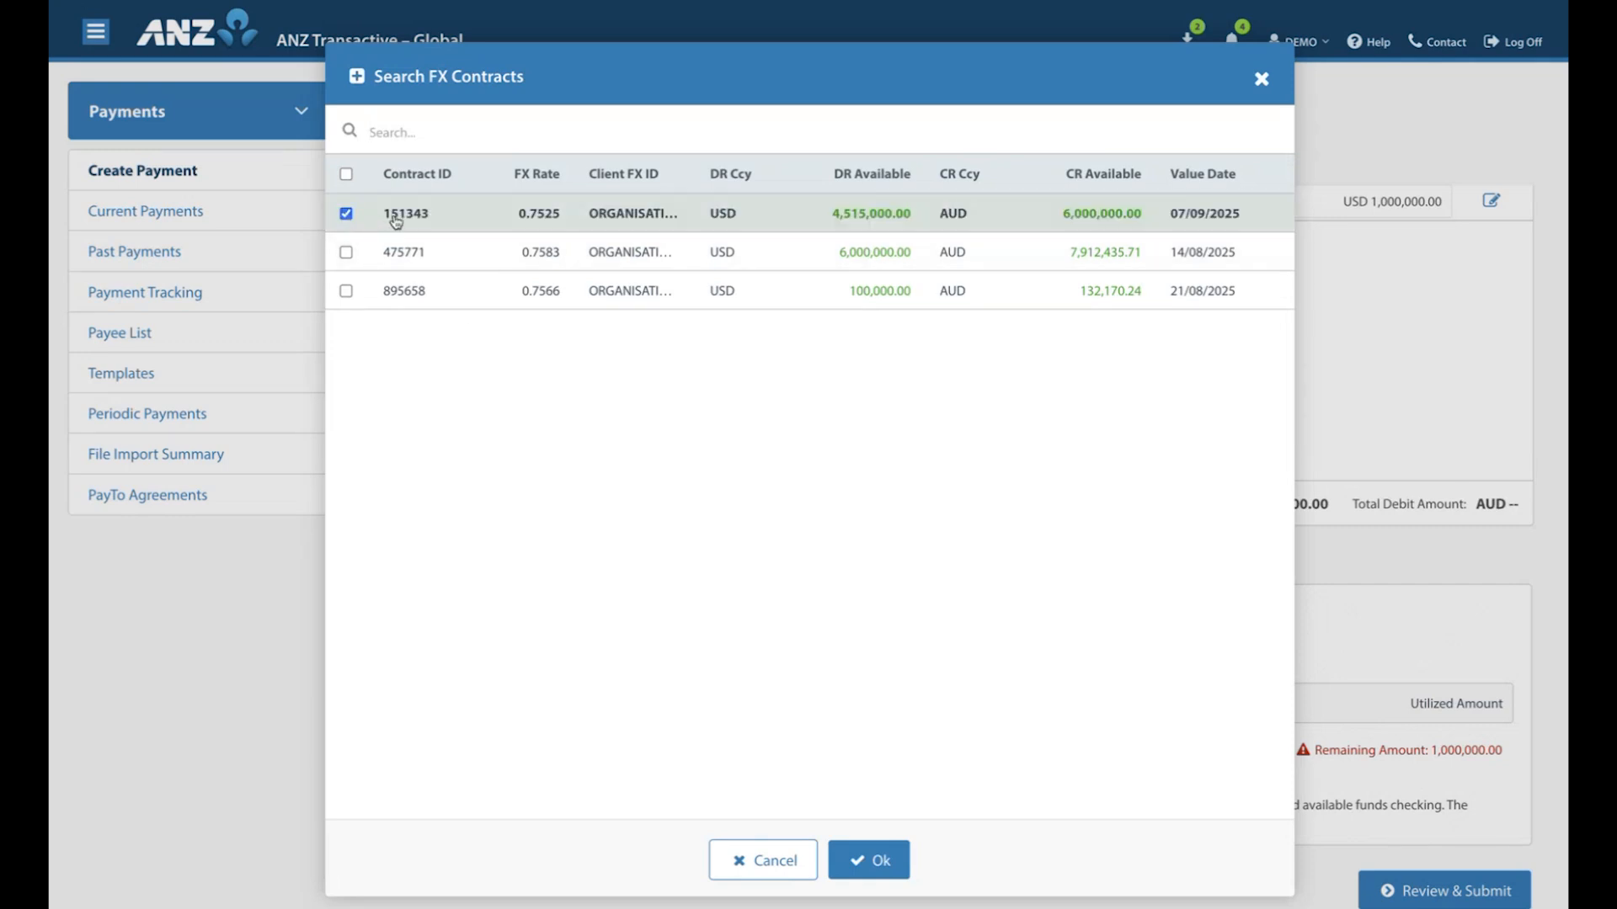
{"action": "left_click", "coordinate": [874, 859]}
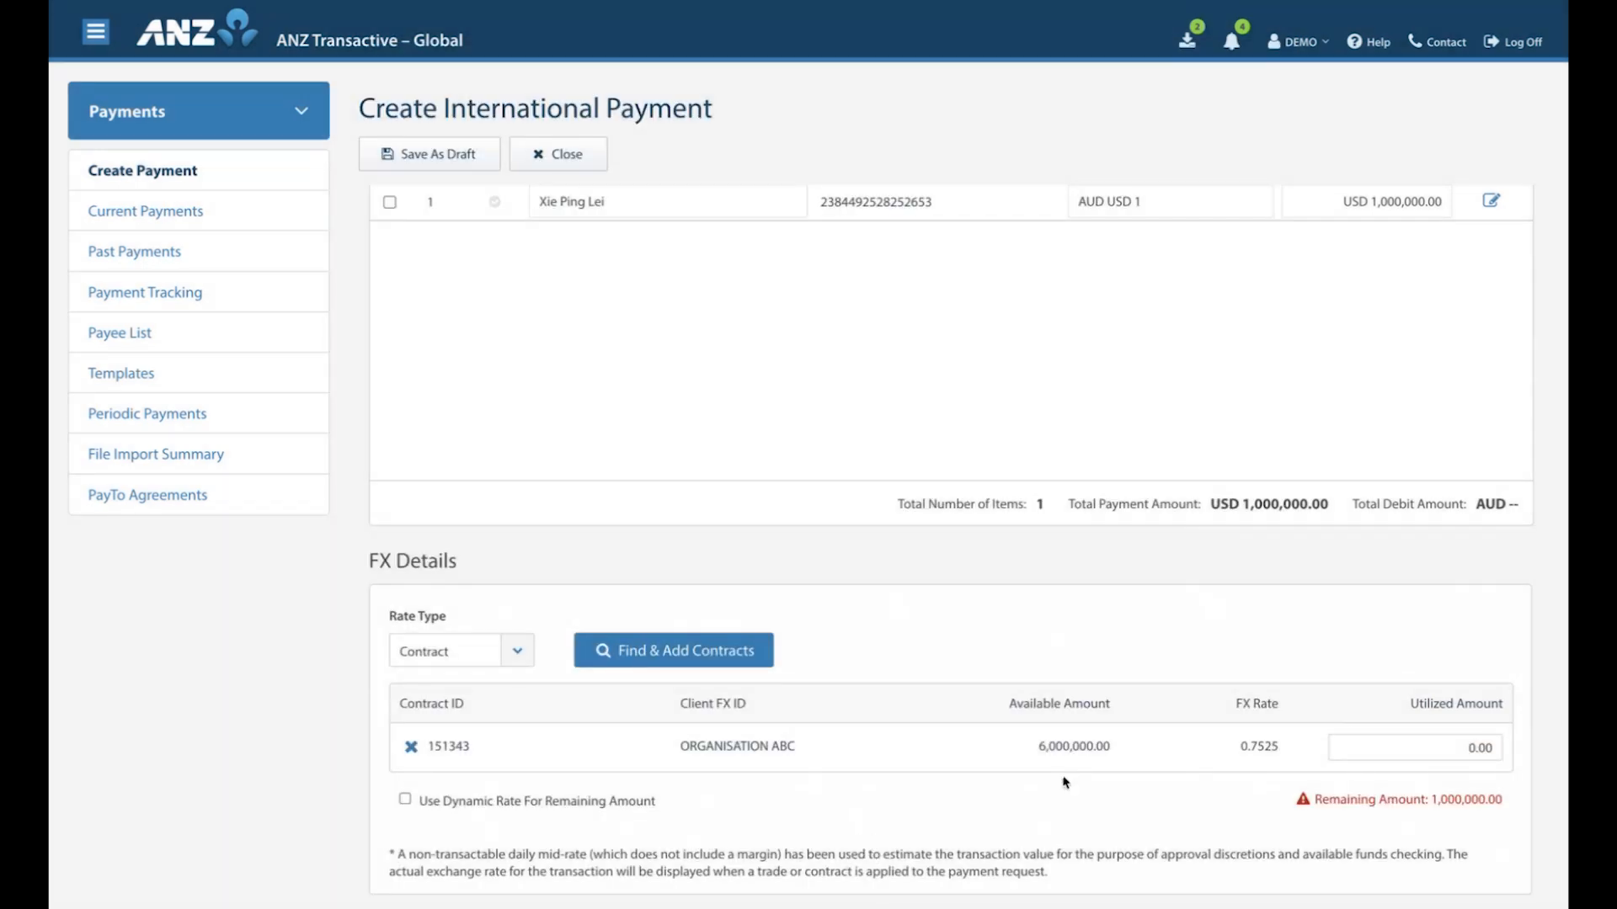
Set the contract's utilized amount to 500,000 and use the dynamic rate for the remaining amount.
{"action": "left_click", "coordinate": [1436, 743]}
{"action": "type", "text": "500"}
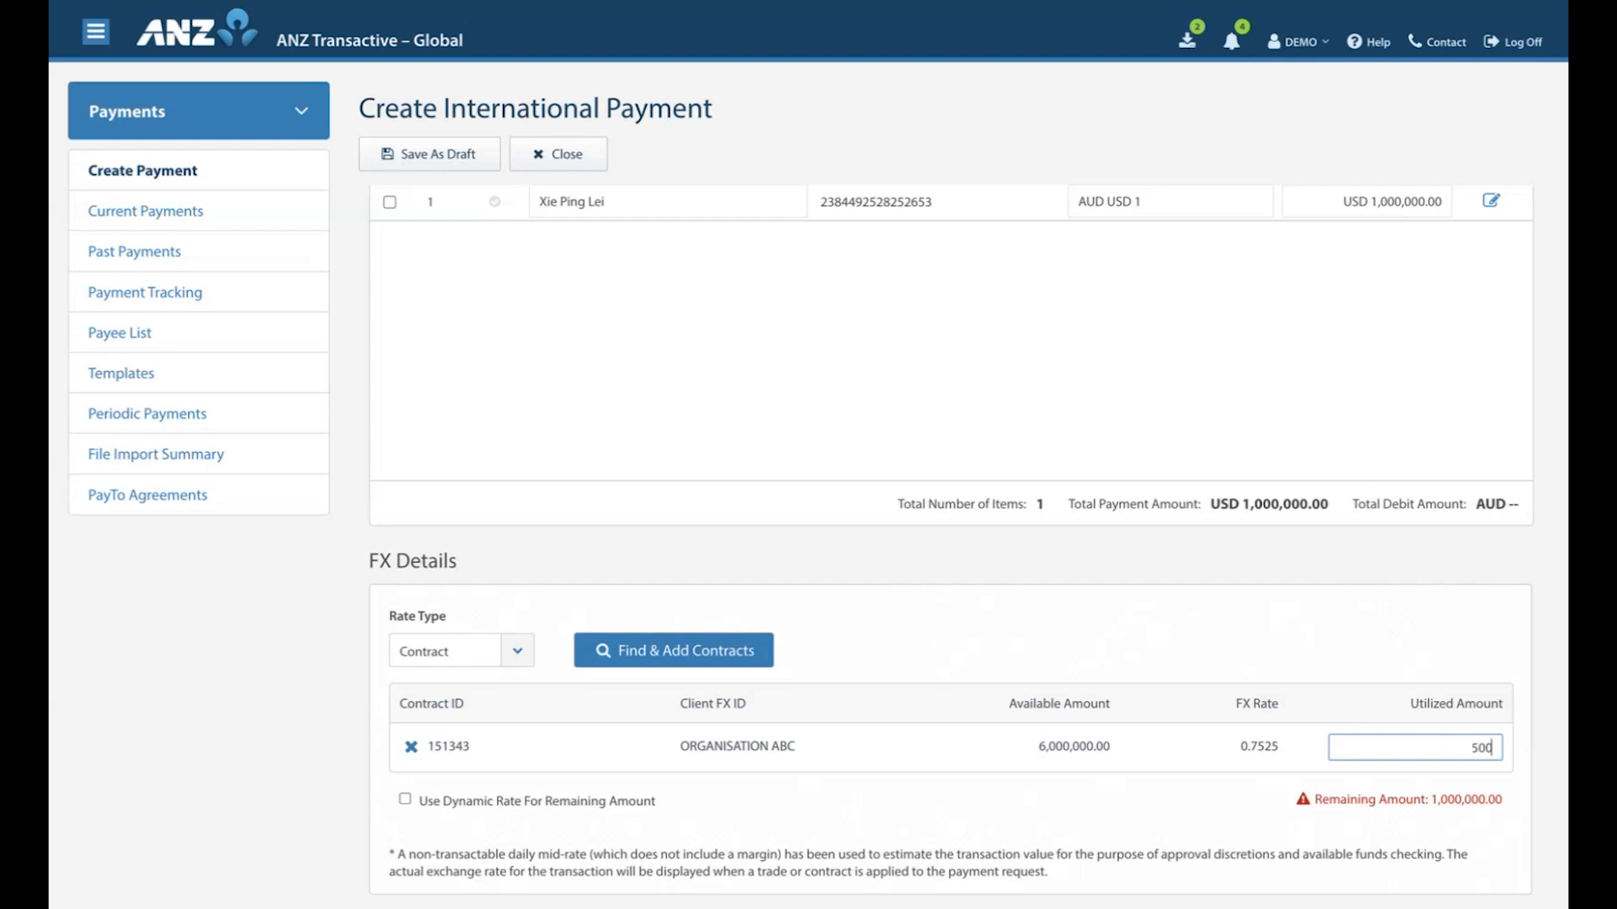
{"action": "type", "text": ",000"}
{"action": "left_click", "coordinate": [1215, 805]}
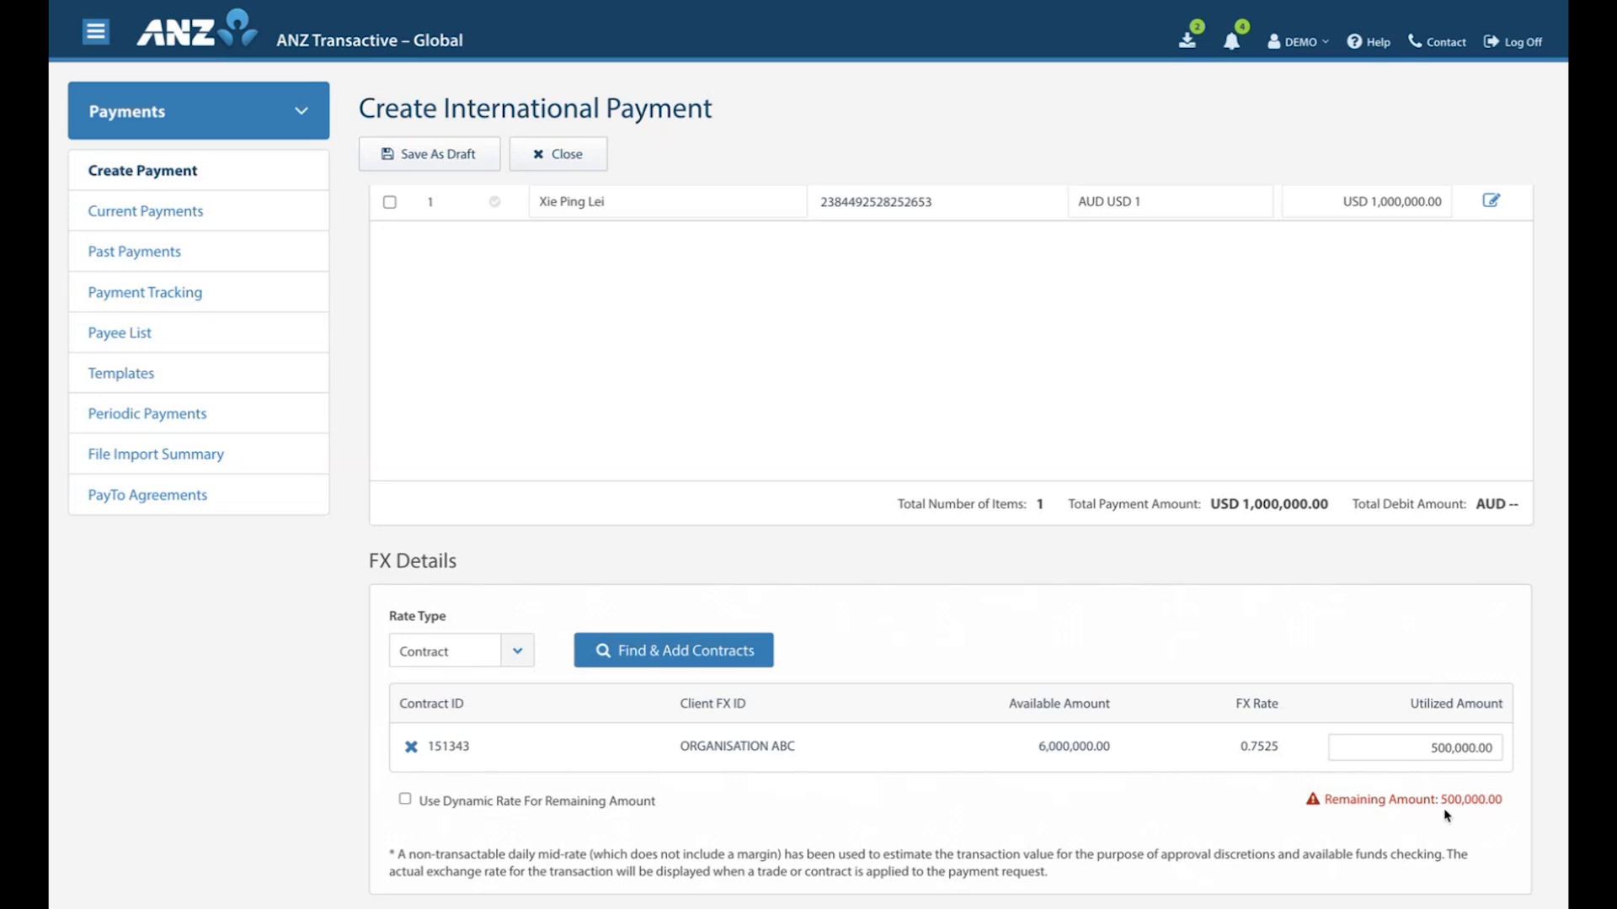
{"action": "left_click", "coordinate": [405, 801]}
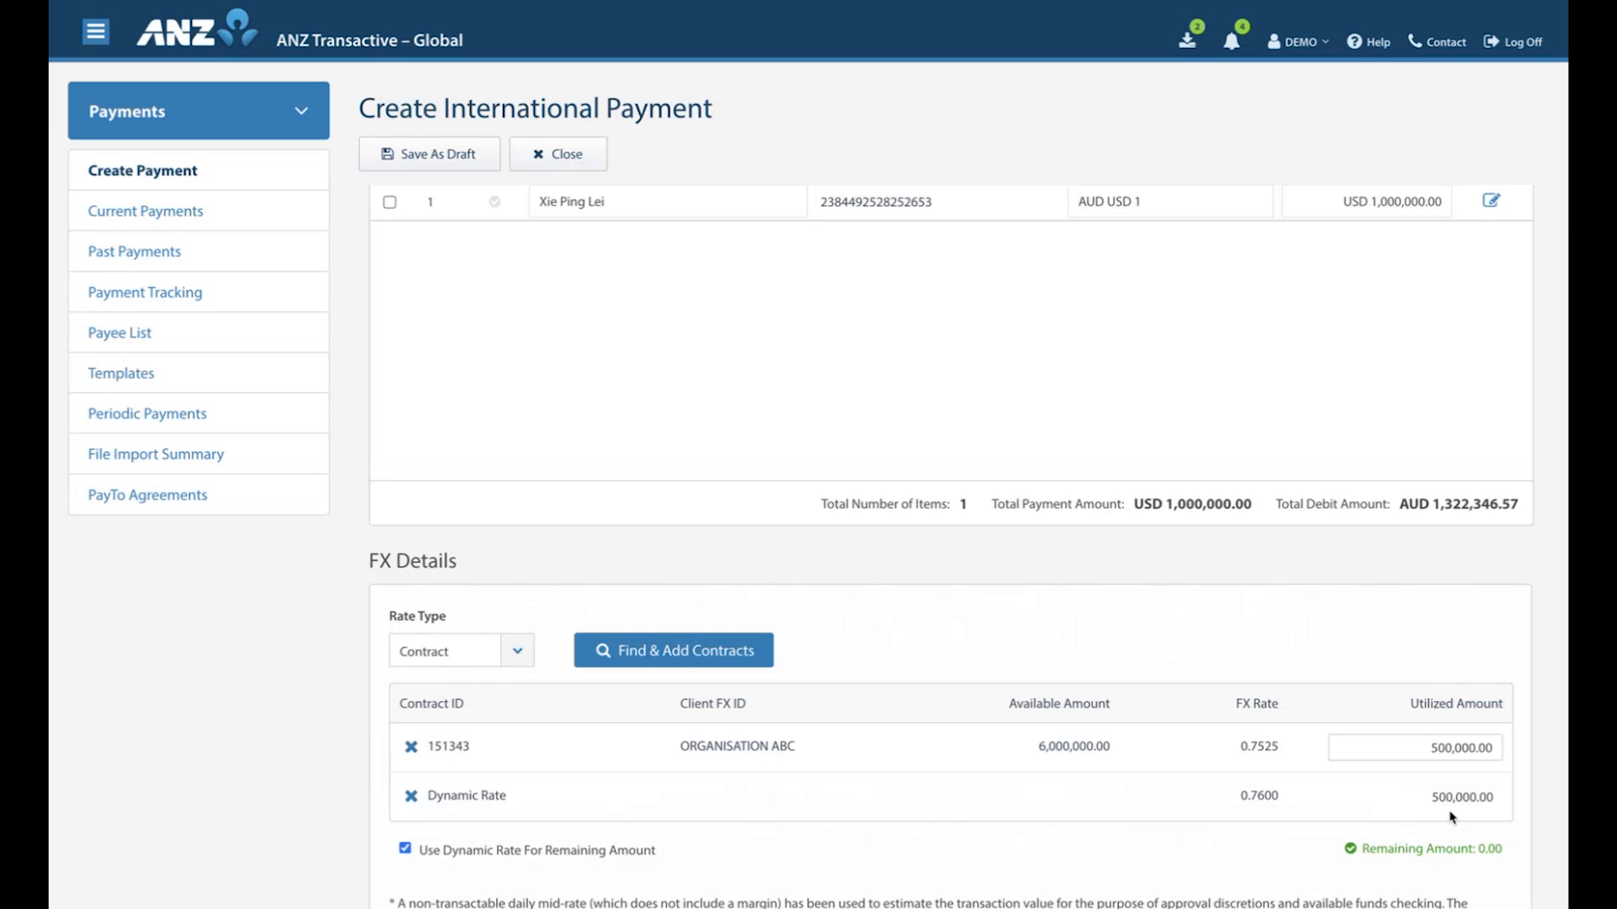
Remove the dynamic rate line and set the contract's utilized amount to 1,000,000.
{"action": "scroll", "coordinate": [1451, 816], "scroll_direction": "down", "scroll_amount": 1}
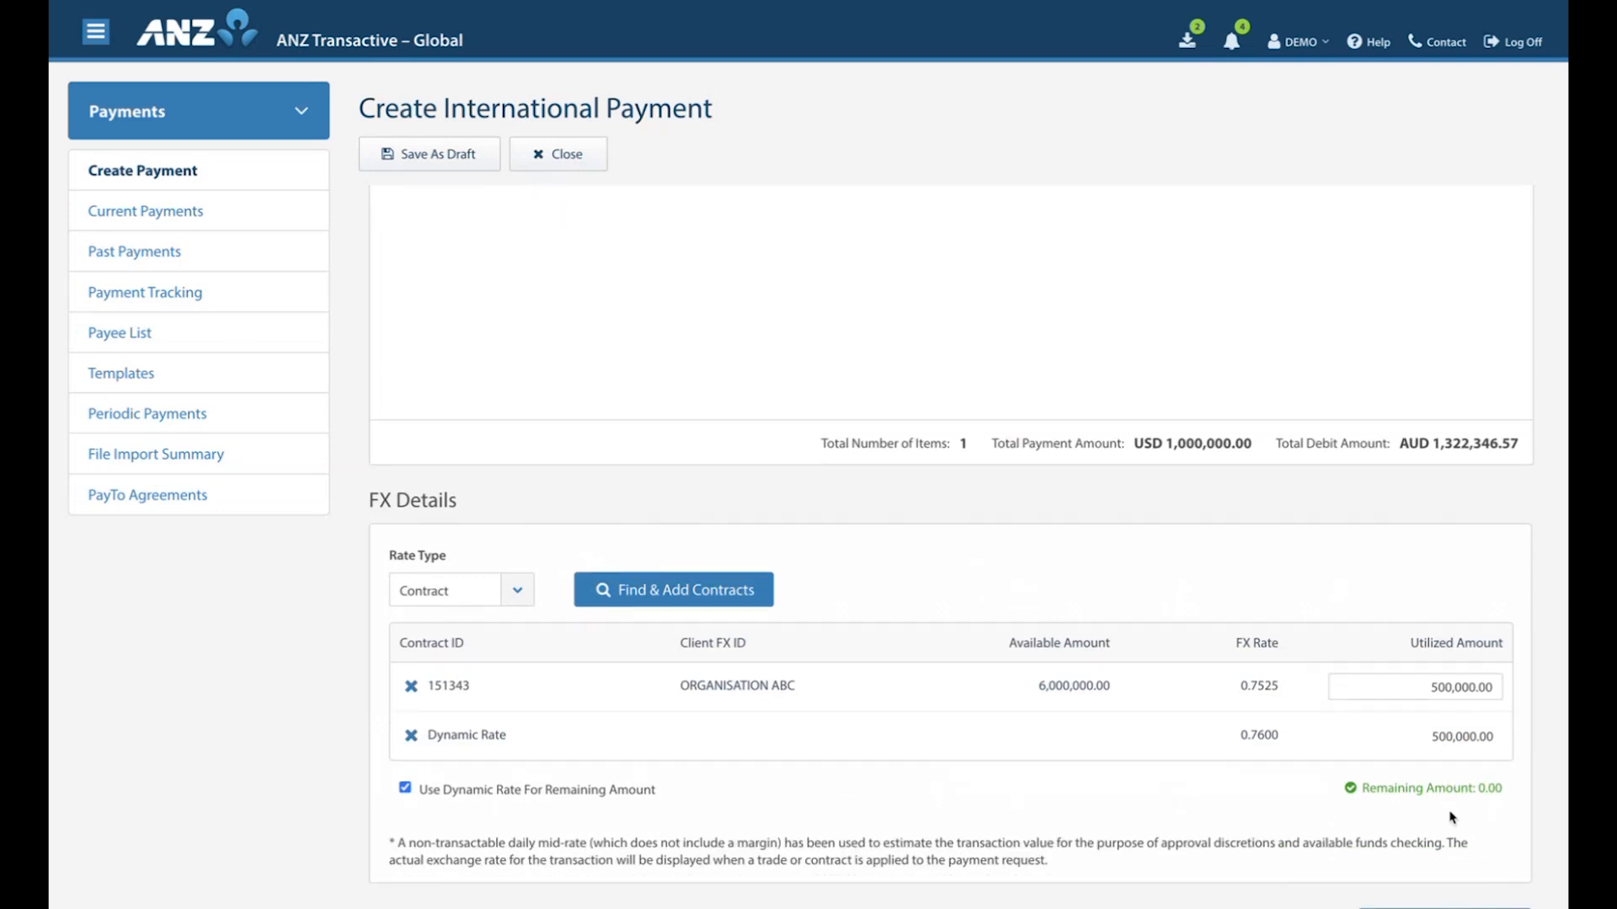
{"action": "scroll", "coordinate": [1451, 817], "scroll_direction": "down", "scroll_amount": 1}
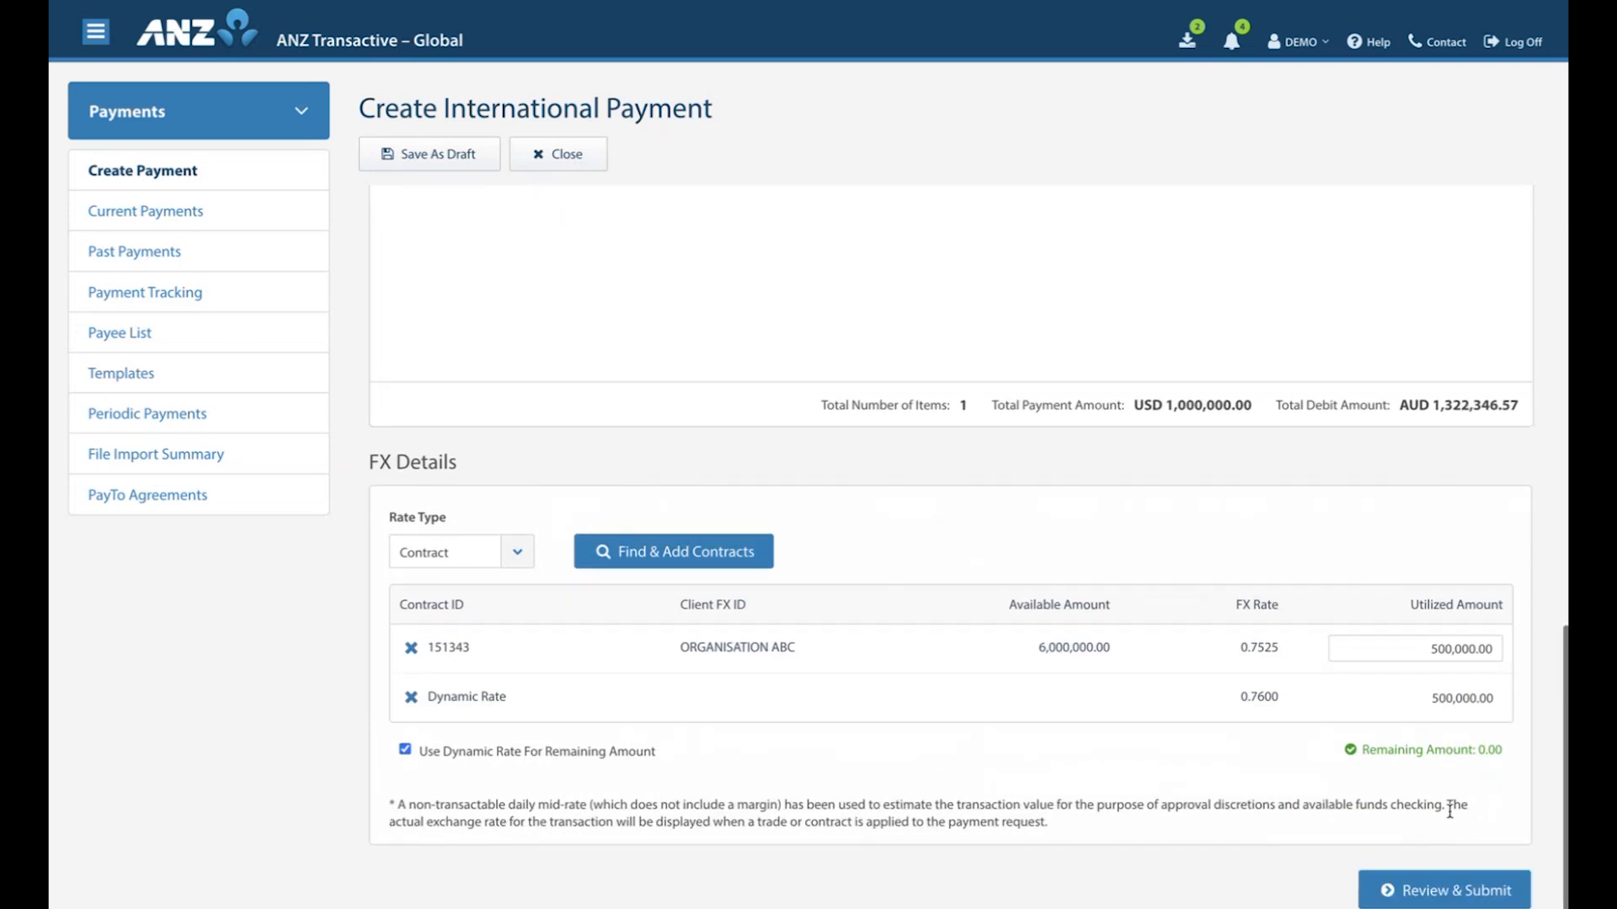
{"action": "left_click", "coordinate": [411, 699]}
{"action": "left_click_drag", "start_coordinate": [1400, 698], "coordinate": [1505, 701]}
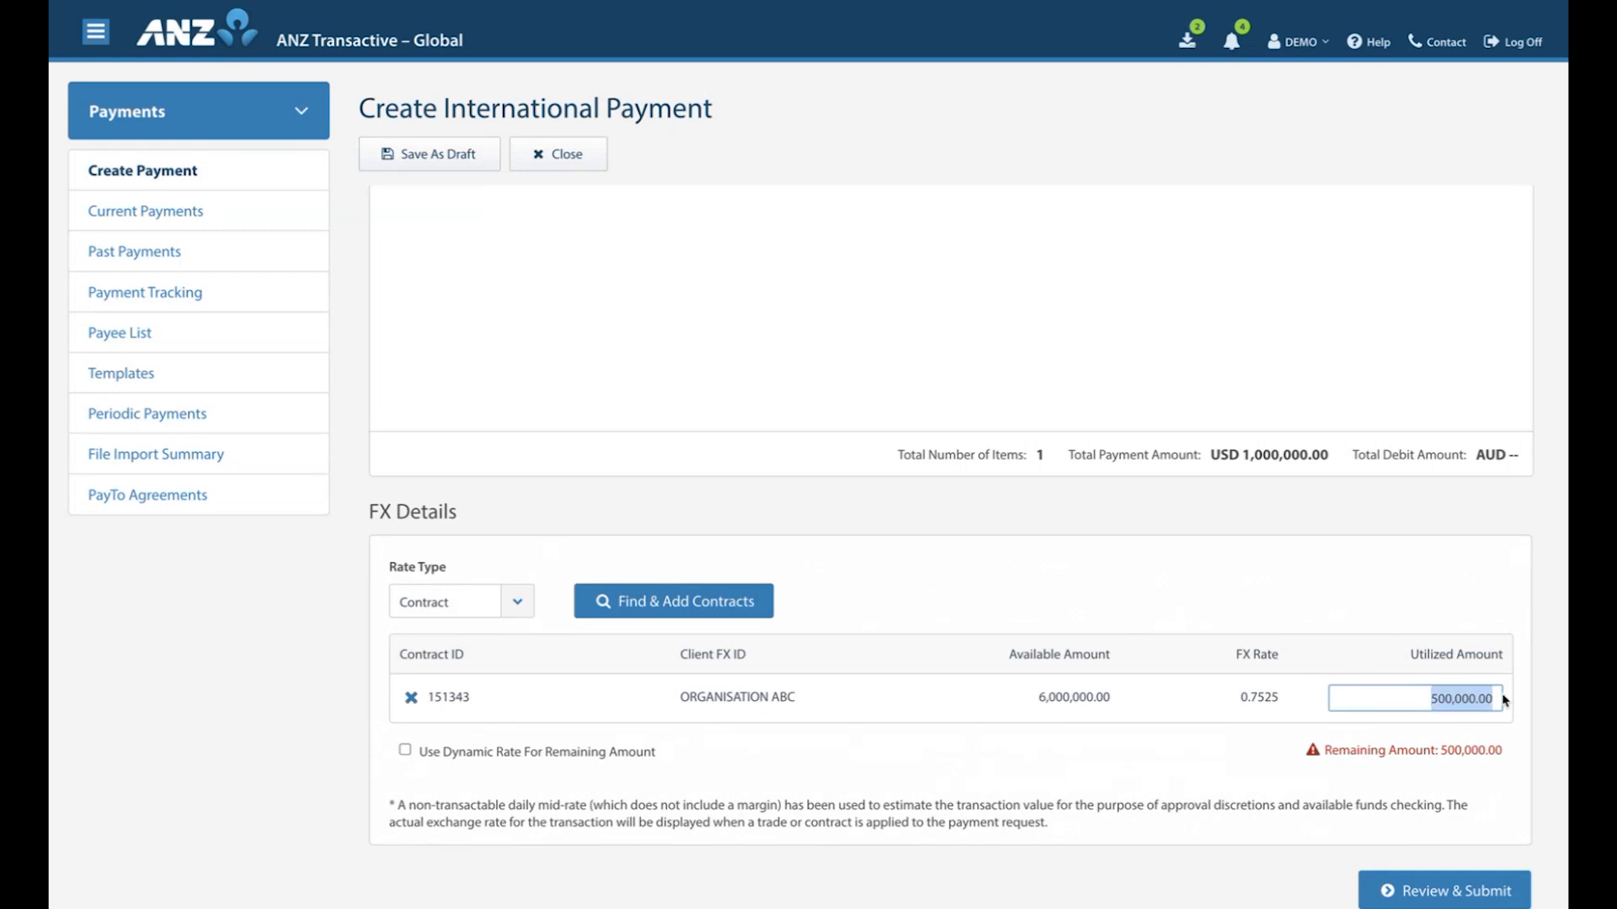
{"action": "type", "text": "1000000"}
{"action": "left_click", "coordinate": [1182, 772]}
Review and submit the international payment for approval, and close the confirmation to return to the current payments.
{"action": "left_click", "coordinate": [1448, 890]}
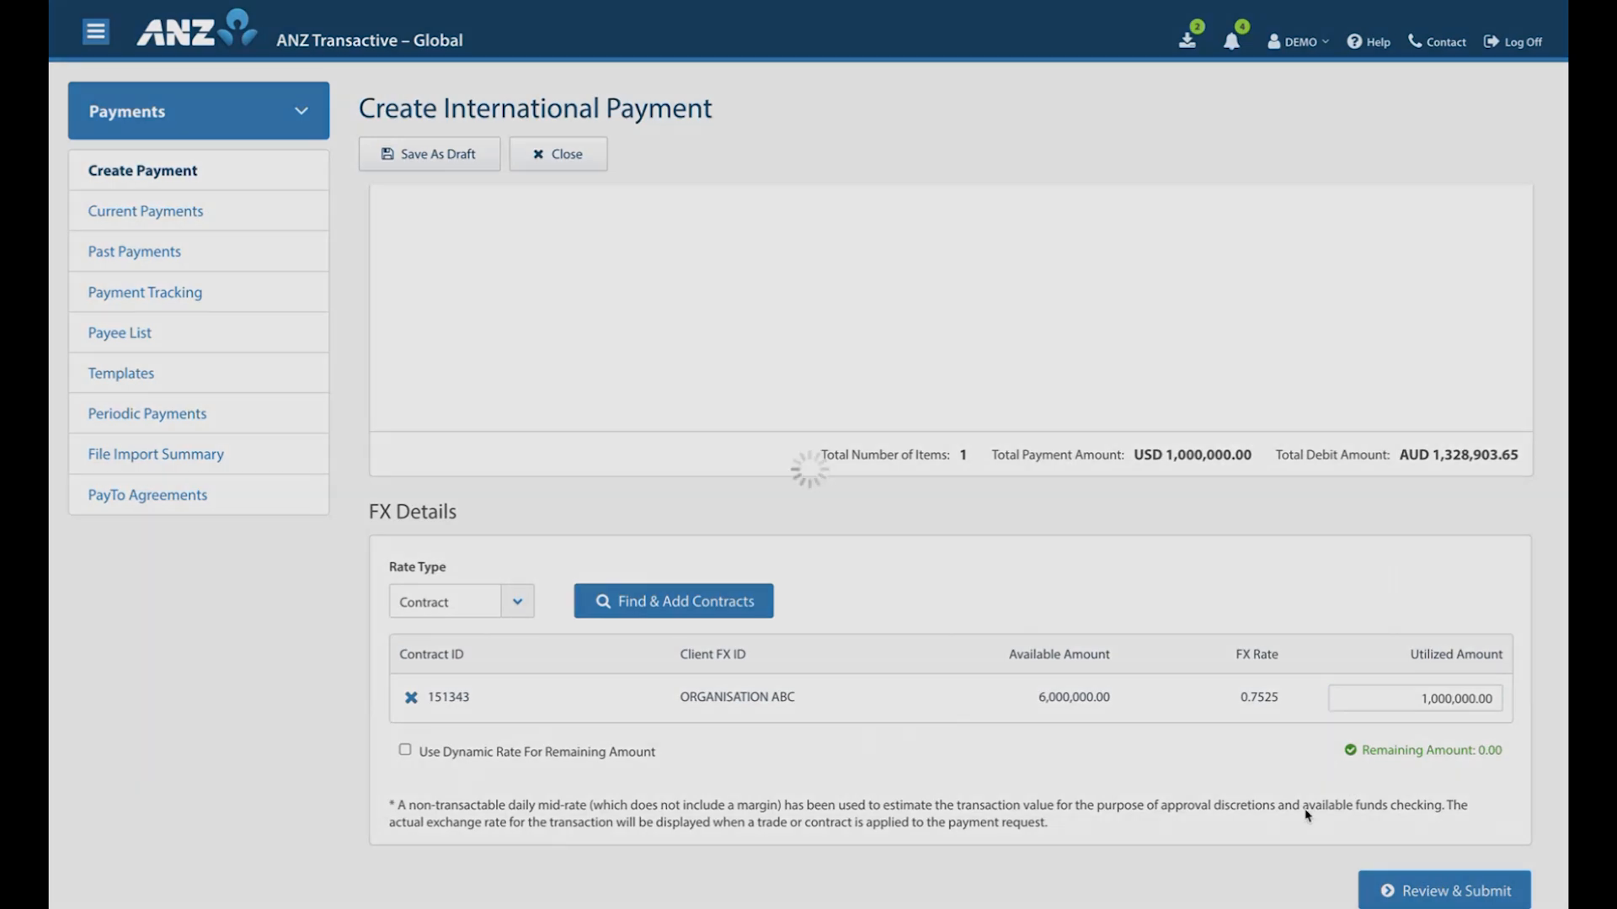
{"action": "scroll", "coordinate": [1070, 642], "scroll_direction": "down", "scroll_amount": 10}
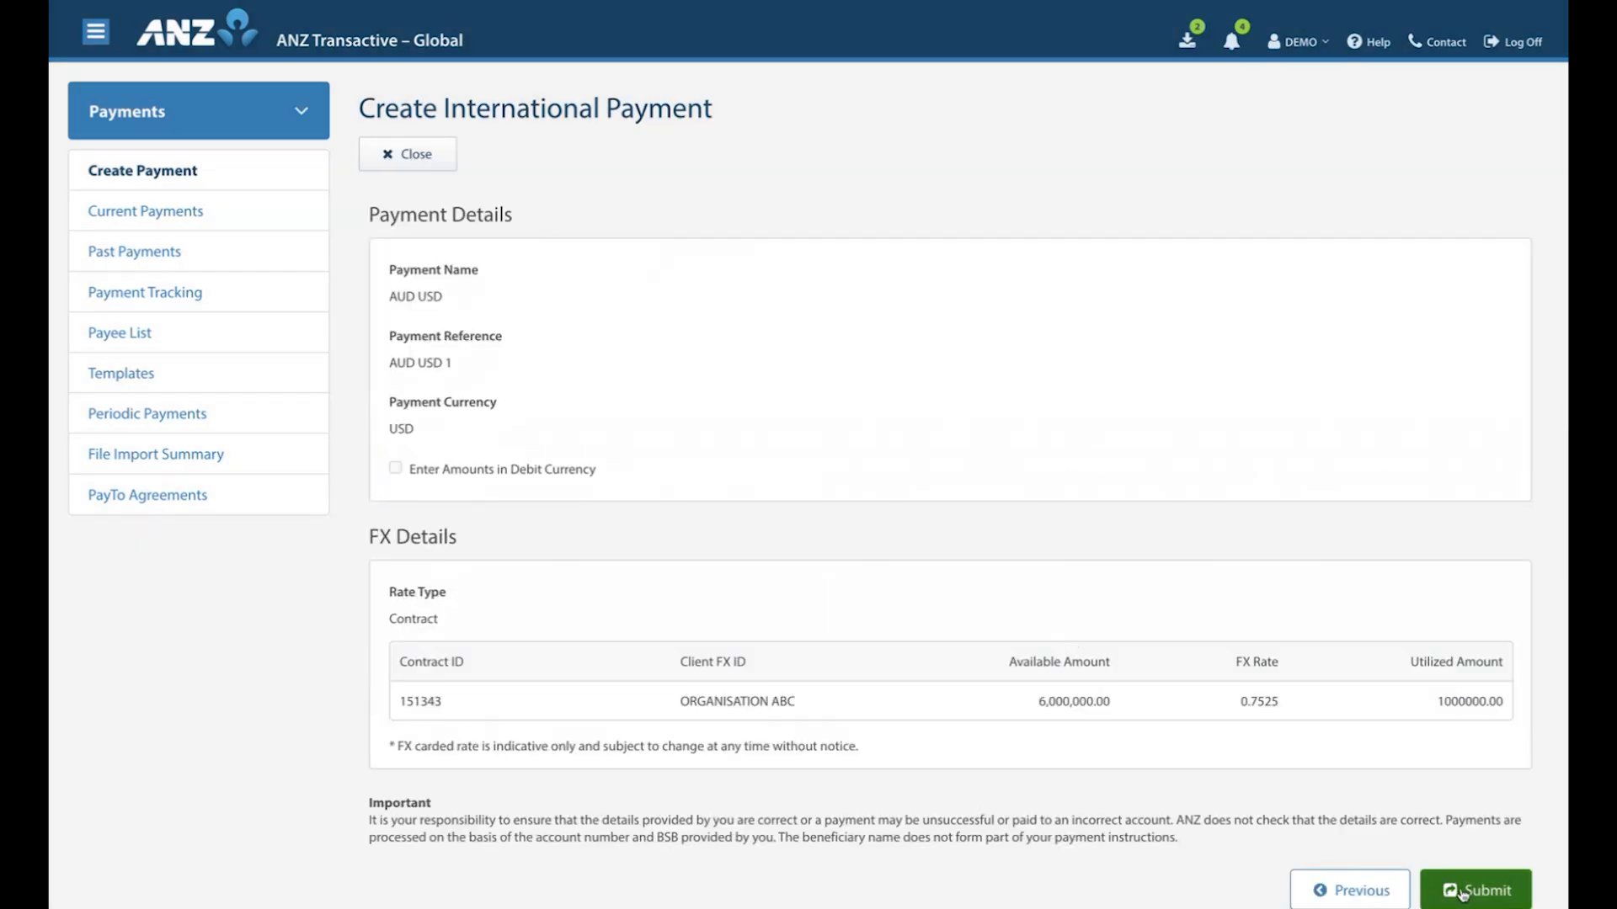
{"action": "left_click", "coordinate": [1463, 891]}
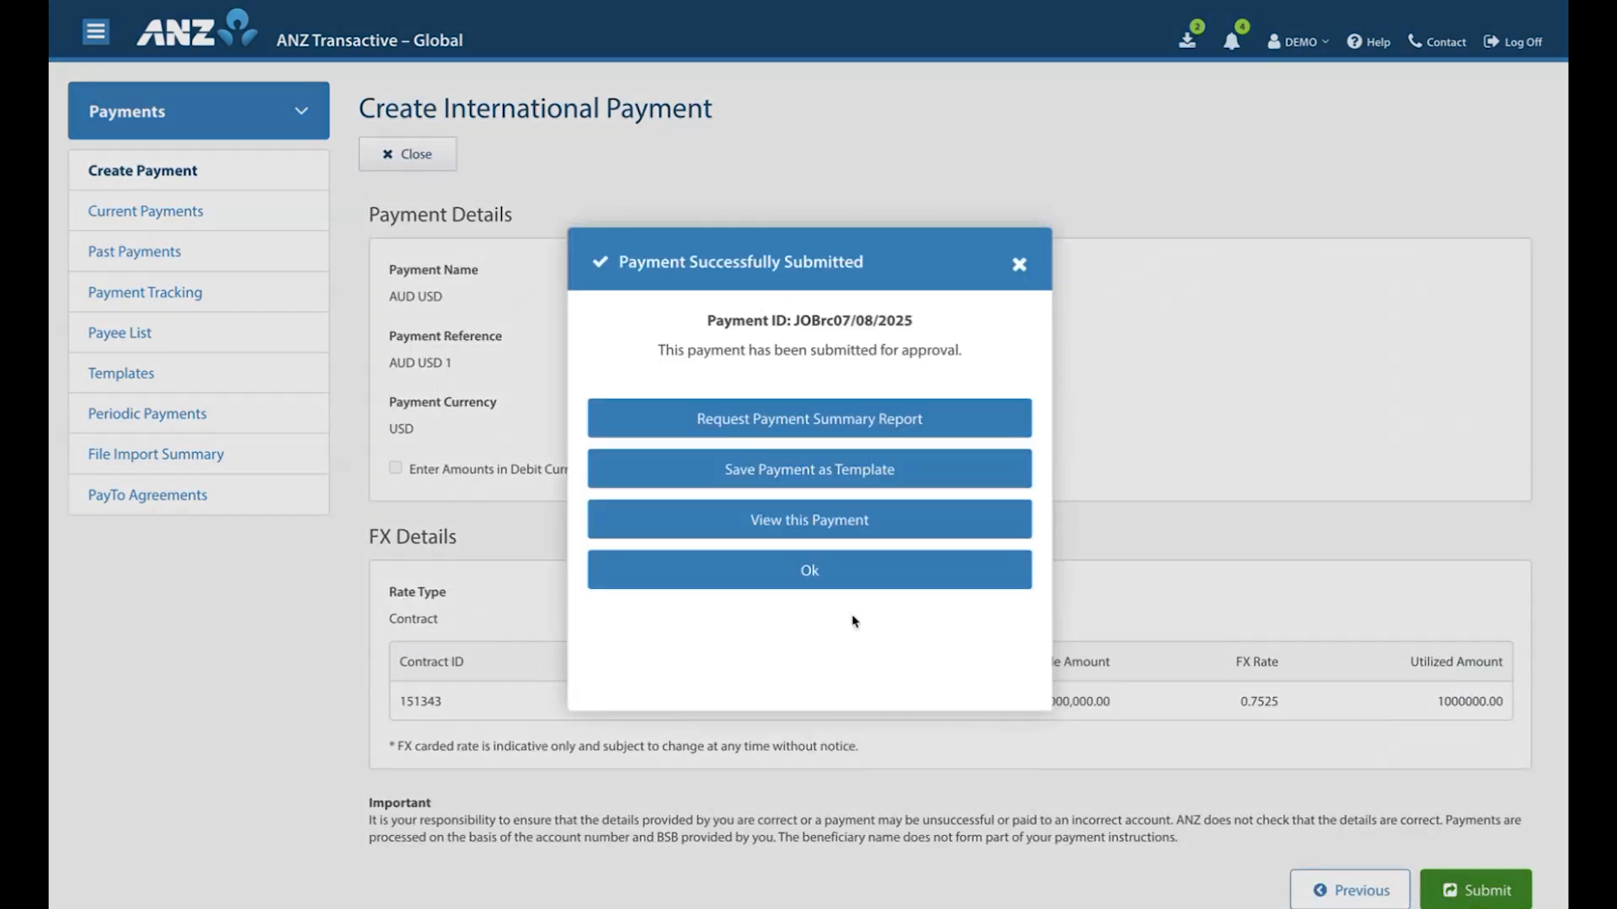
{"action": "left_click", "coordinate": [812, 575]}
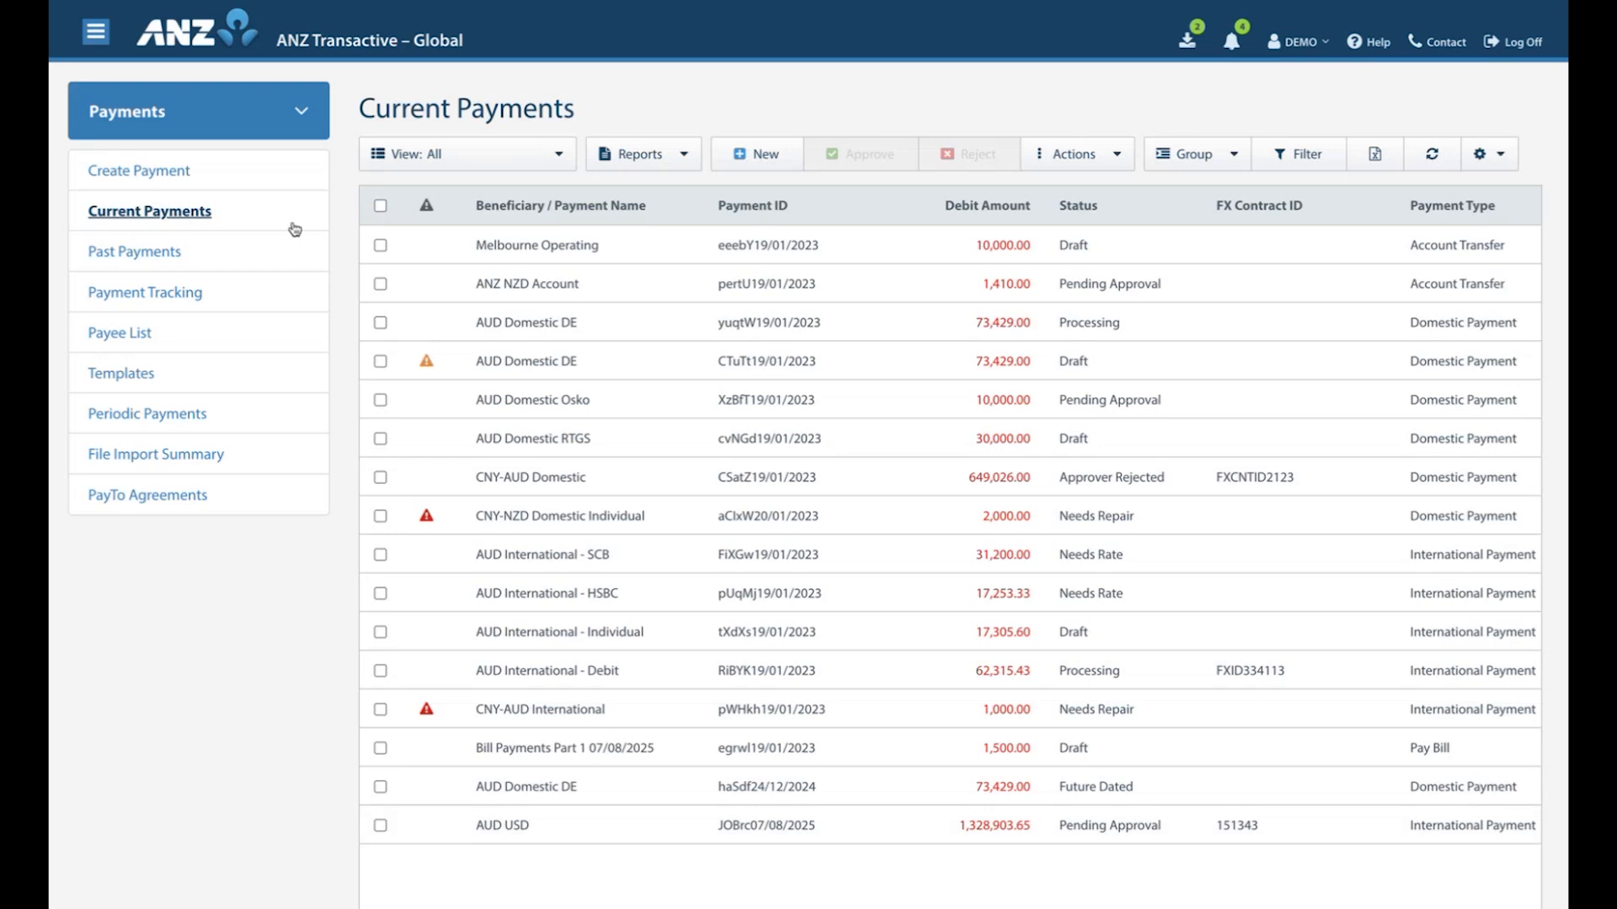
Get a rate for the AUD International - SCB payment of CNY 150,000, execute the trade, and close the confirmation.
{"action": "left_click", "coordinate": [1088, 564]}
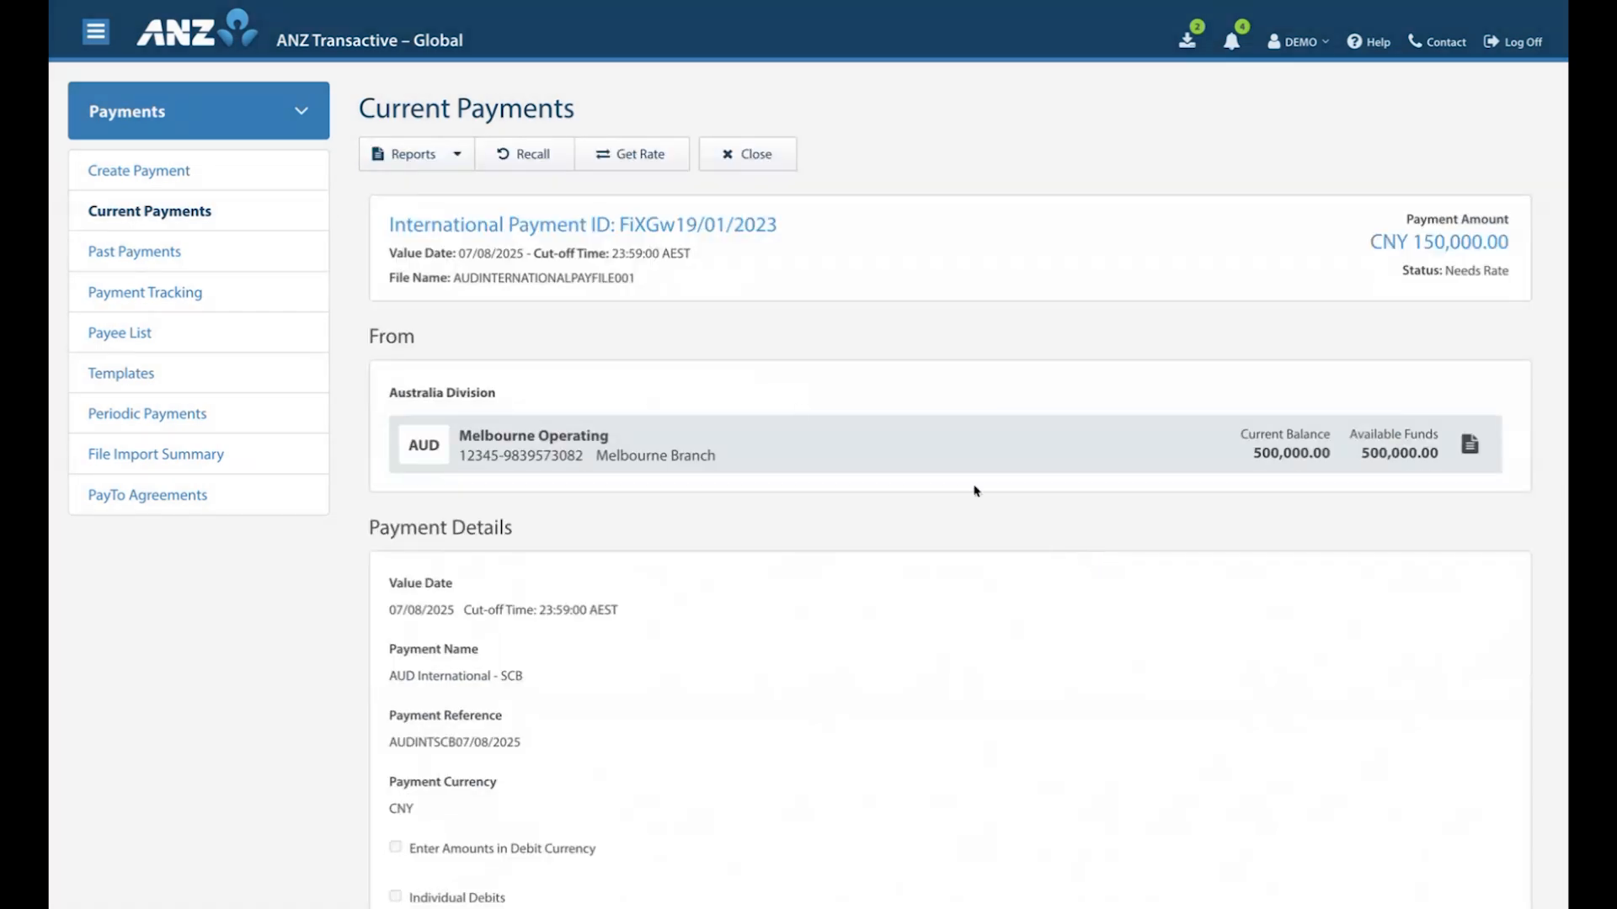
{"action": "left_click", "coordinate": [633, 158]}
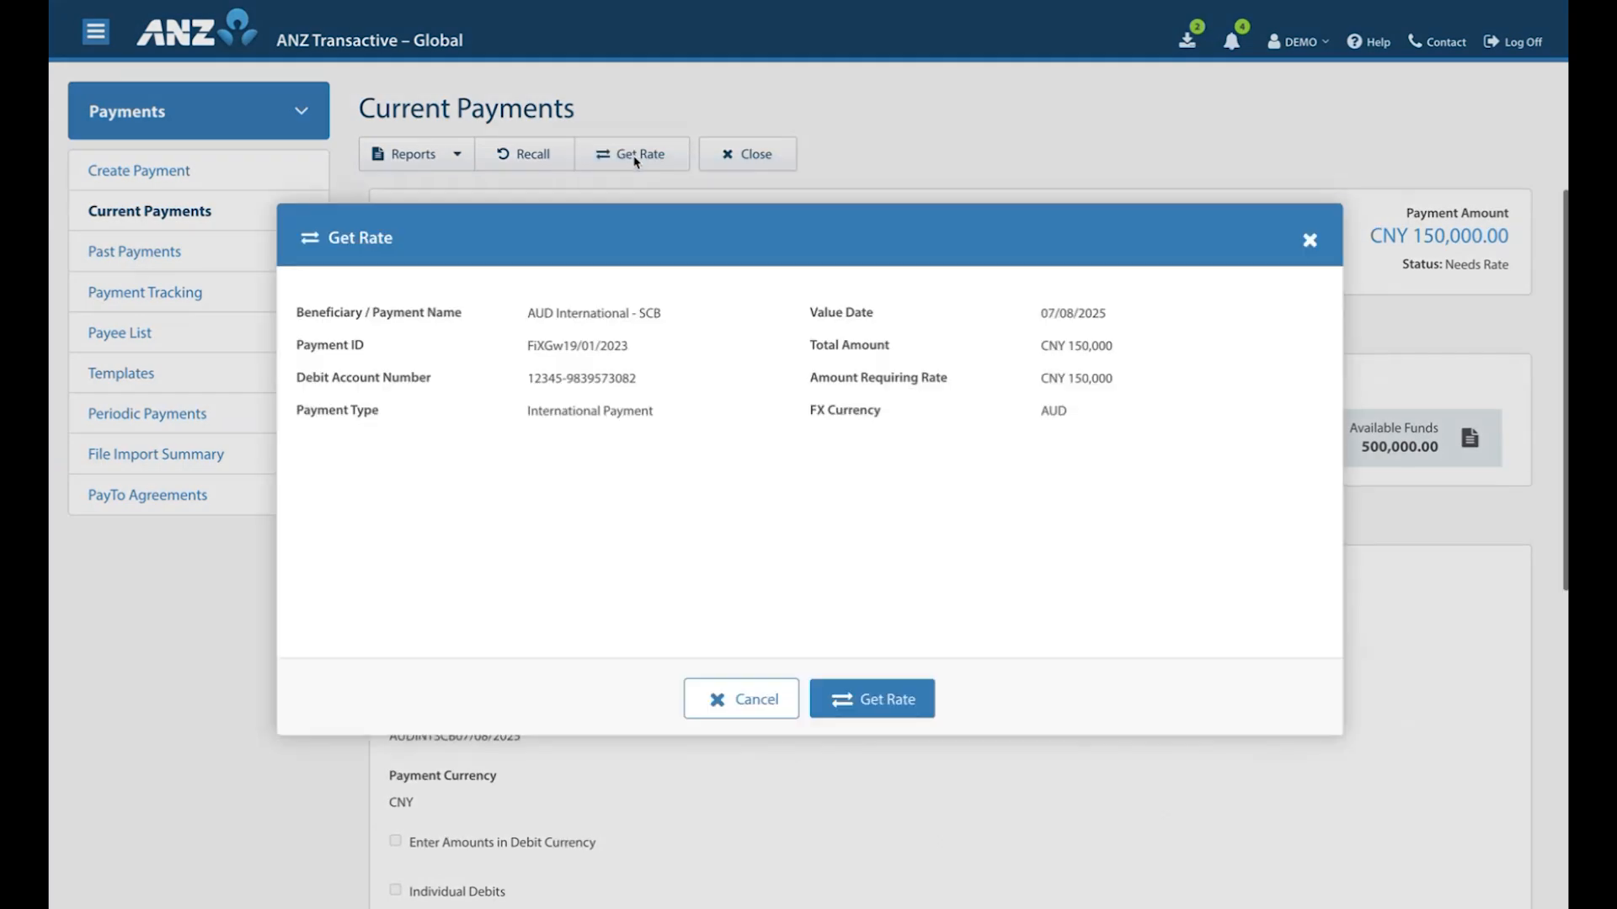
{"action": "left_click", "coordinate": [876, 707]}
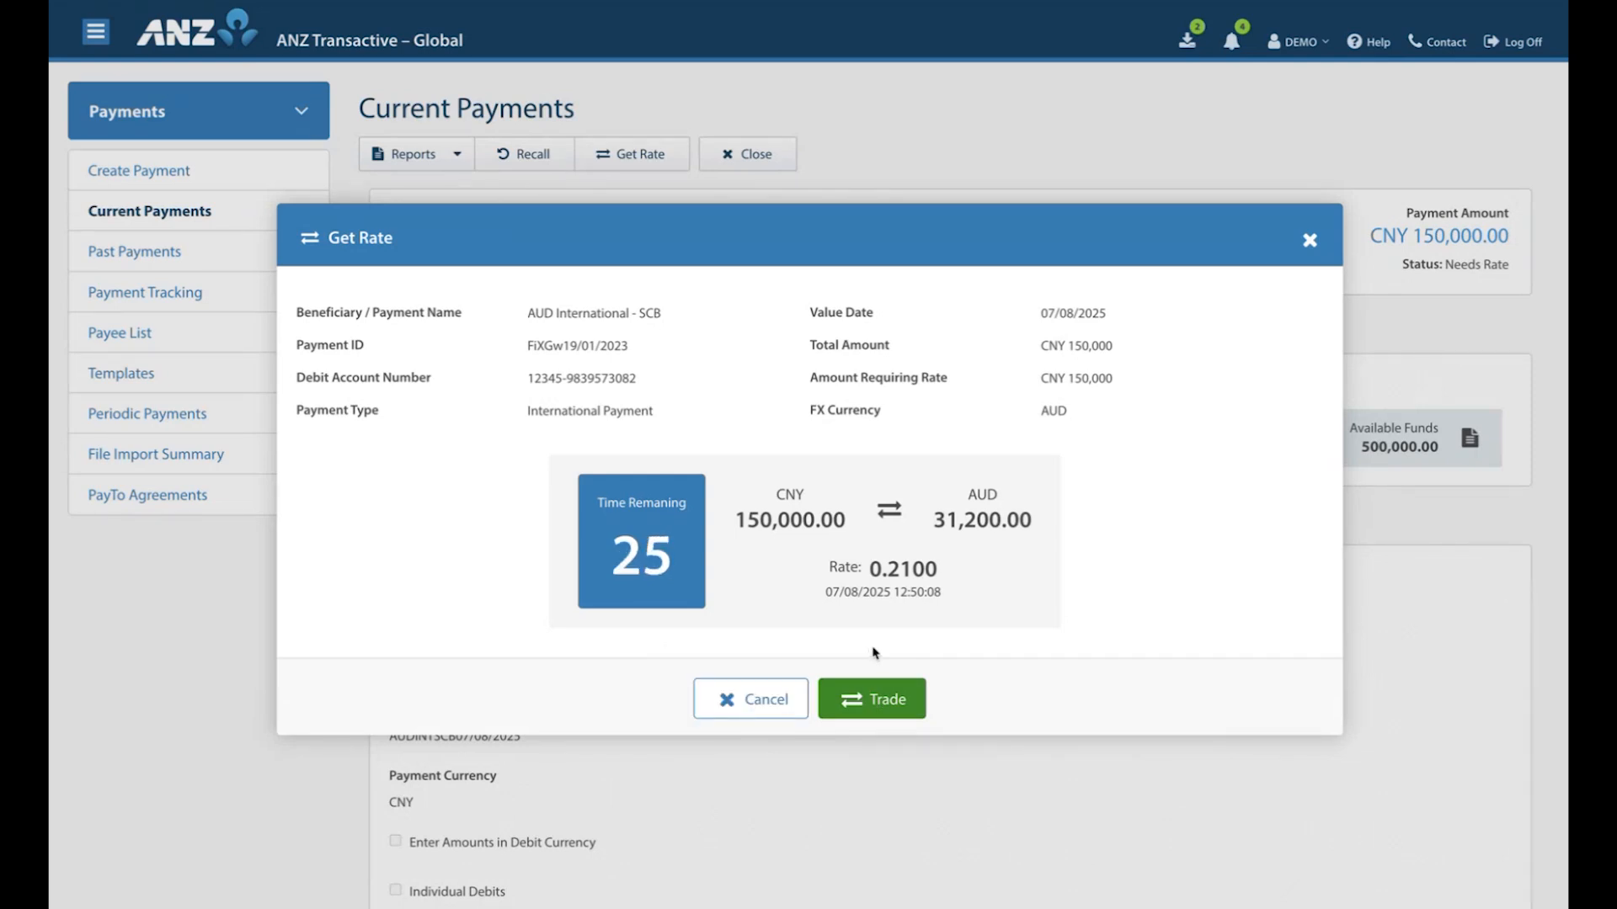
{"action": "left_click", "coordinate": [879, 700]}
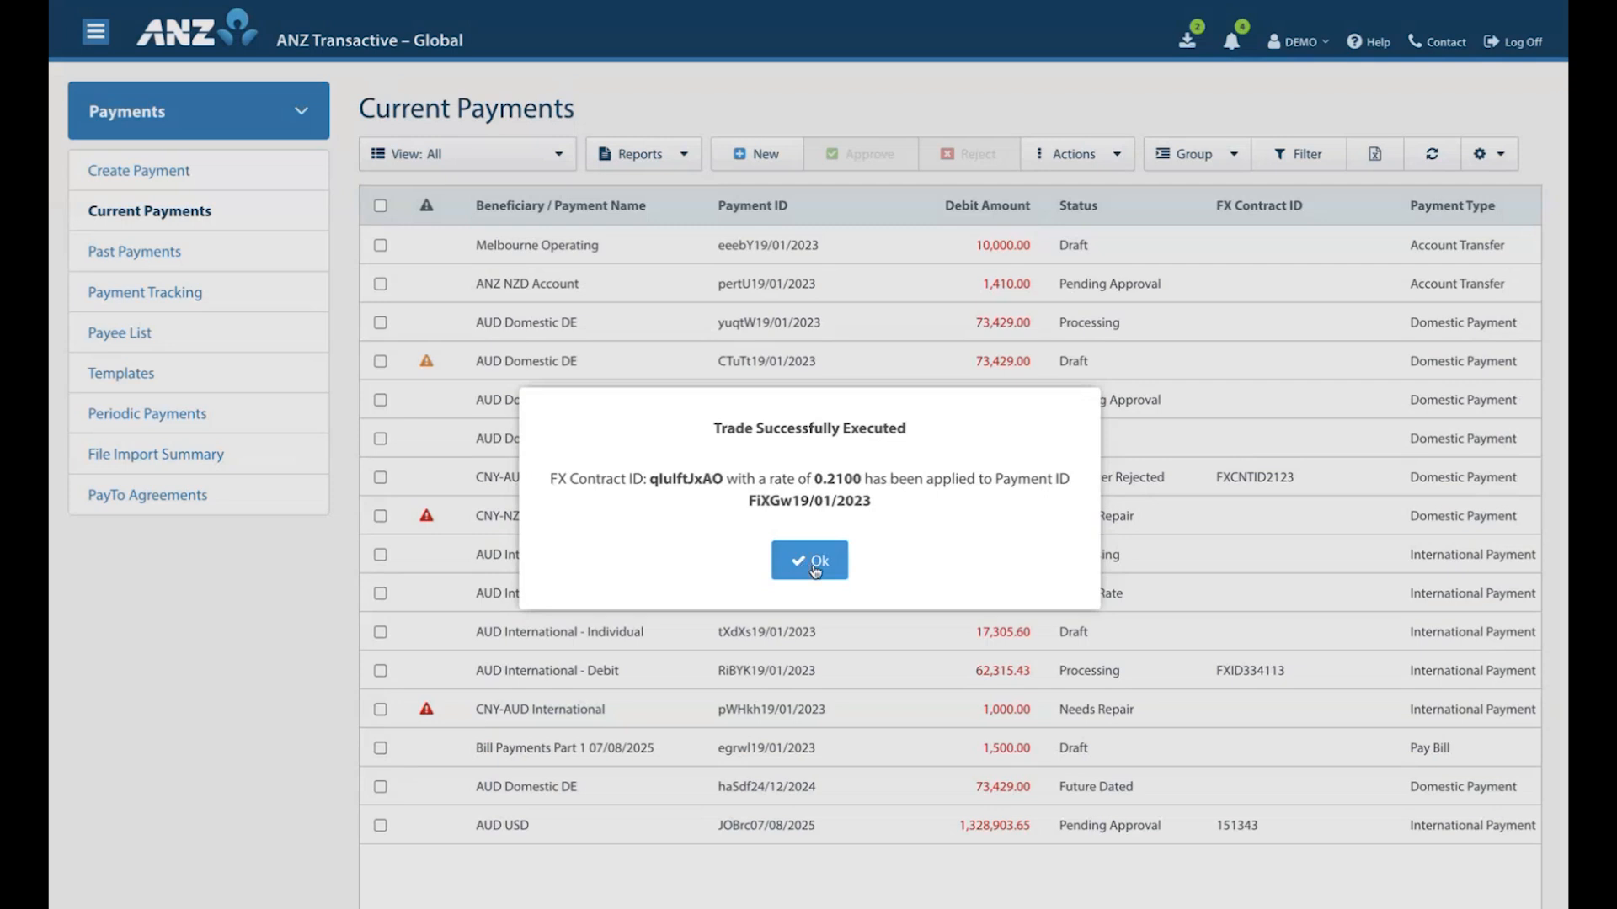
{"action": "left_click", "coordinate": [814, 571]}
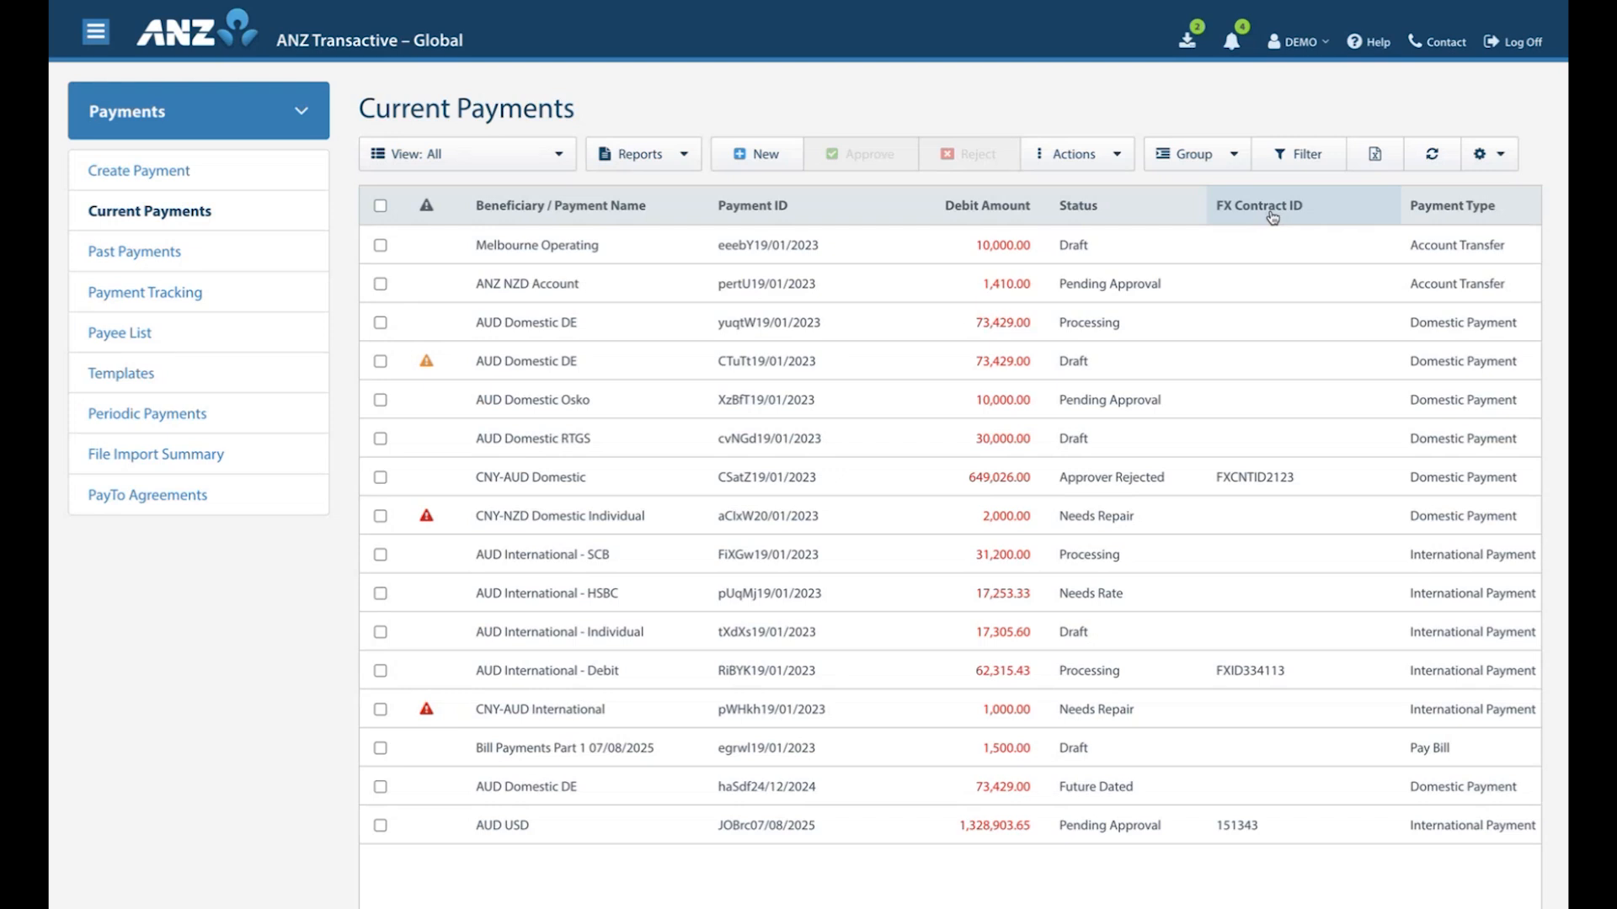
Filter the current payments by the FX contract ID of the AUD USD payment.
{"action": "left_click", "coordinate": [1298, 160]}
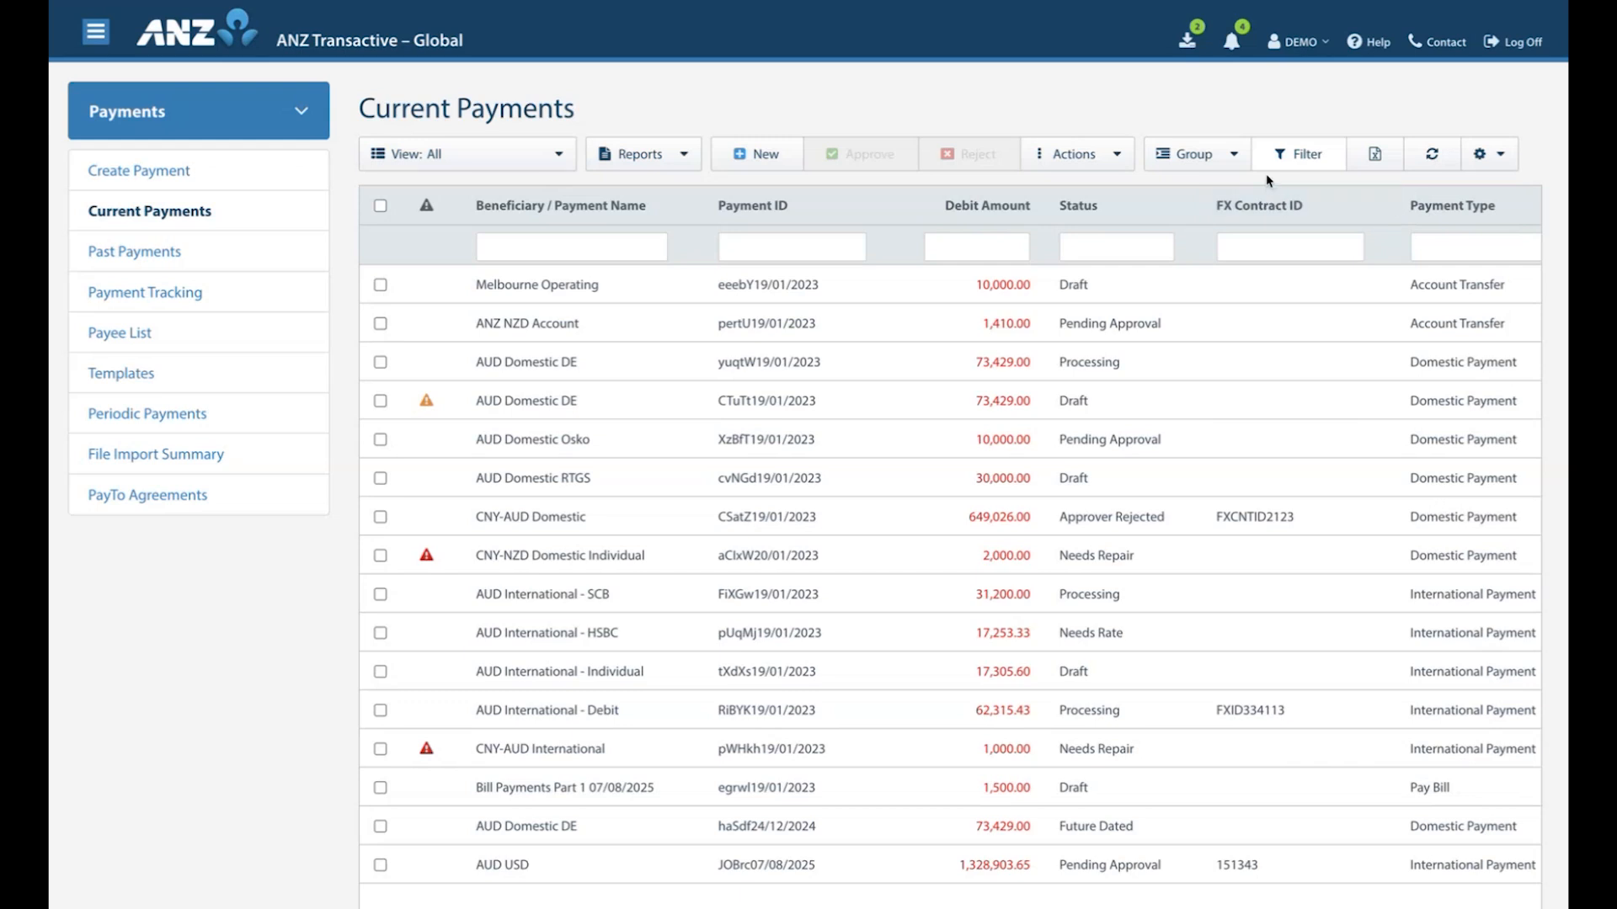
{"action": "left_click", "coordinate": [1256, 247]}
{"action": "type", "text": "1"}
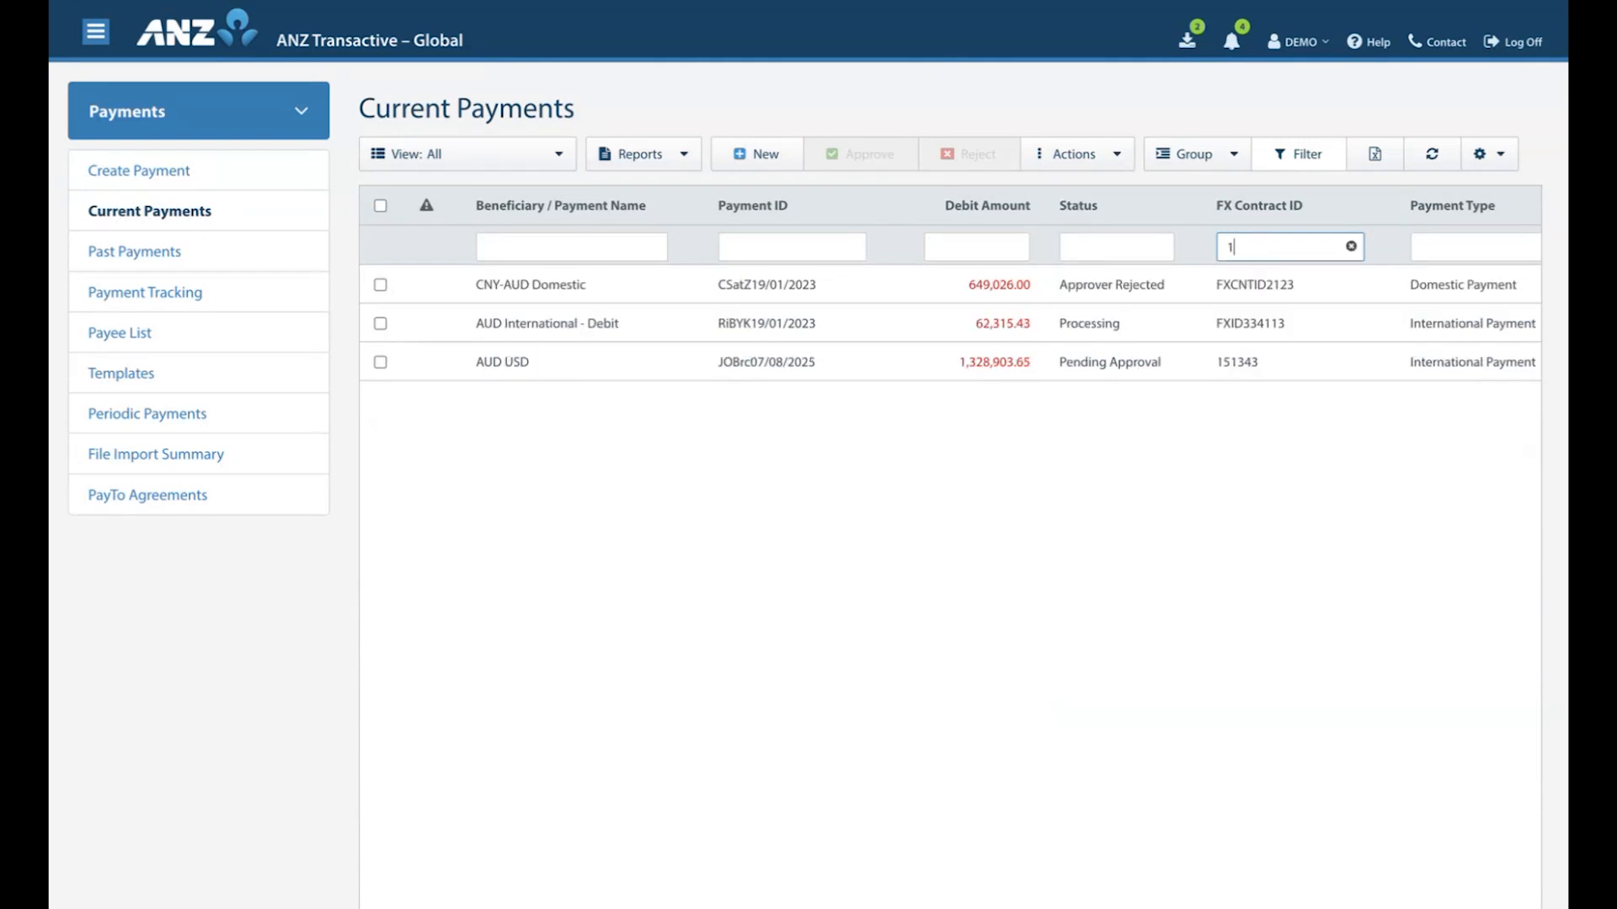
{"action": "type", "text": "51343"}
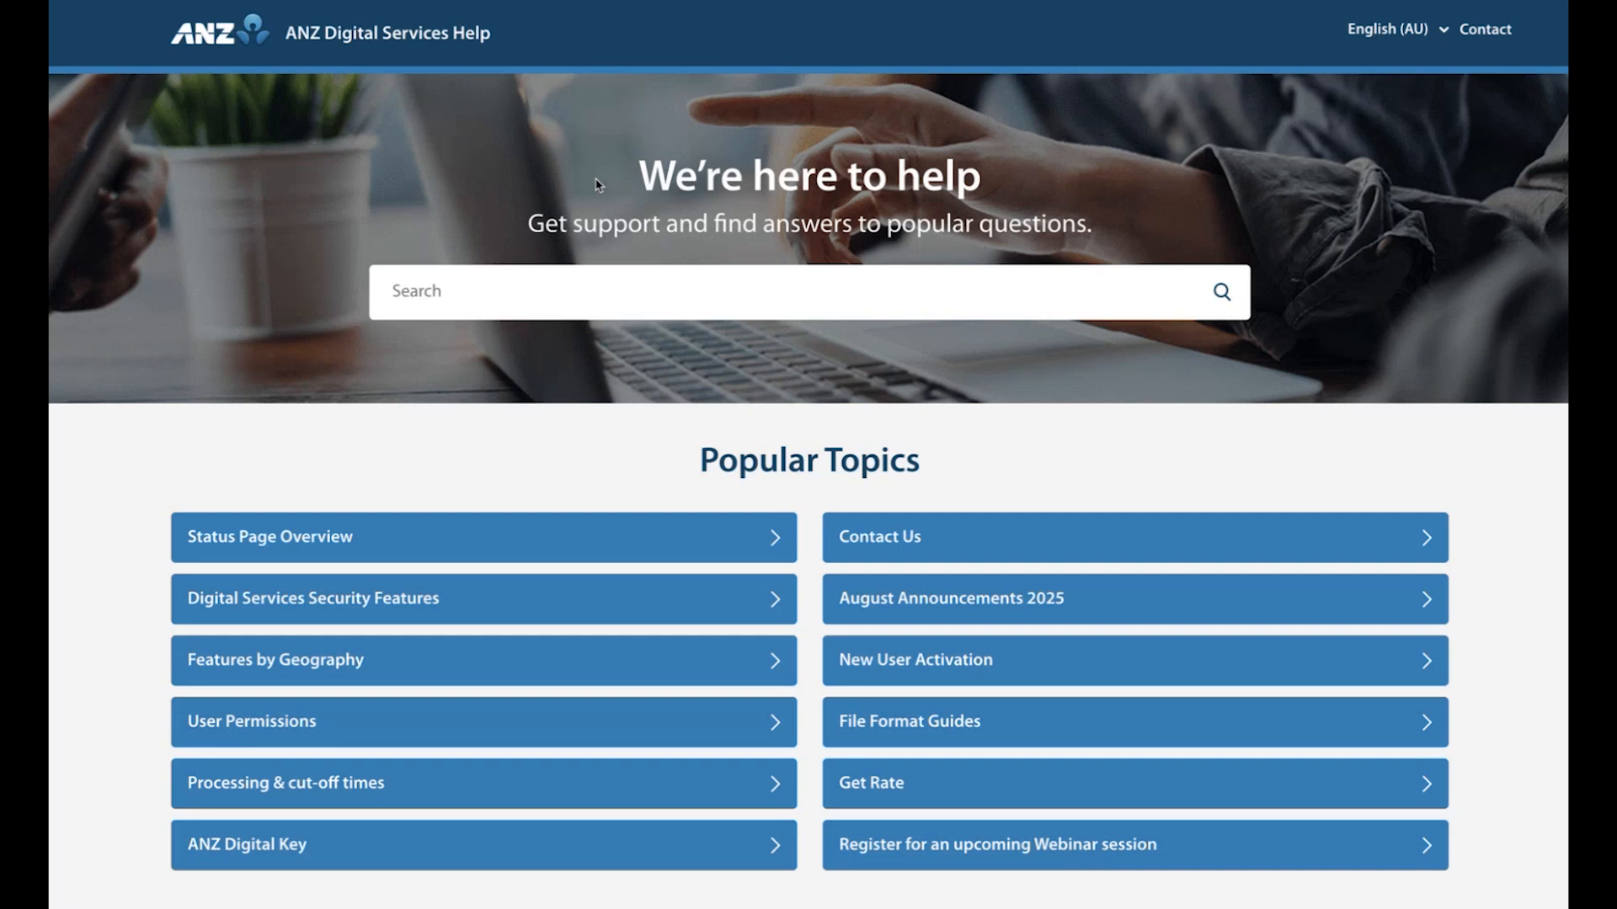
Switch to ANZ Digital Services Help, search for "Contract", and open the Create Contract Screen article.
{"action": "scroll", "coordinate": [651, 463], "scroll_direction": "down", "scroll_amount": 4}
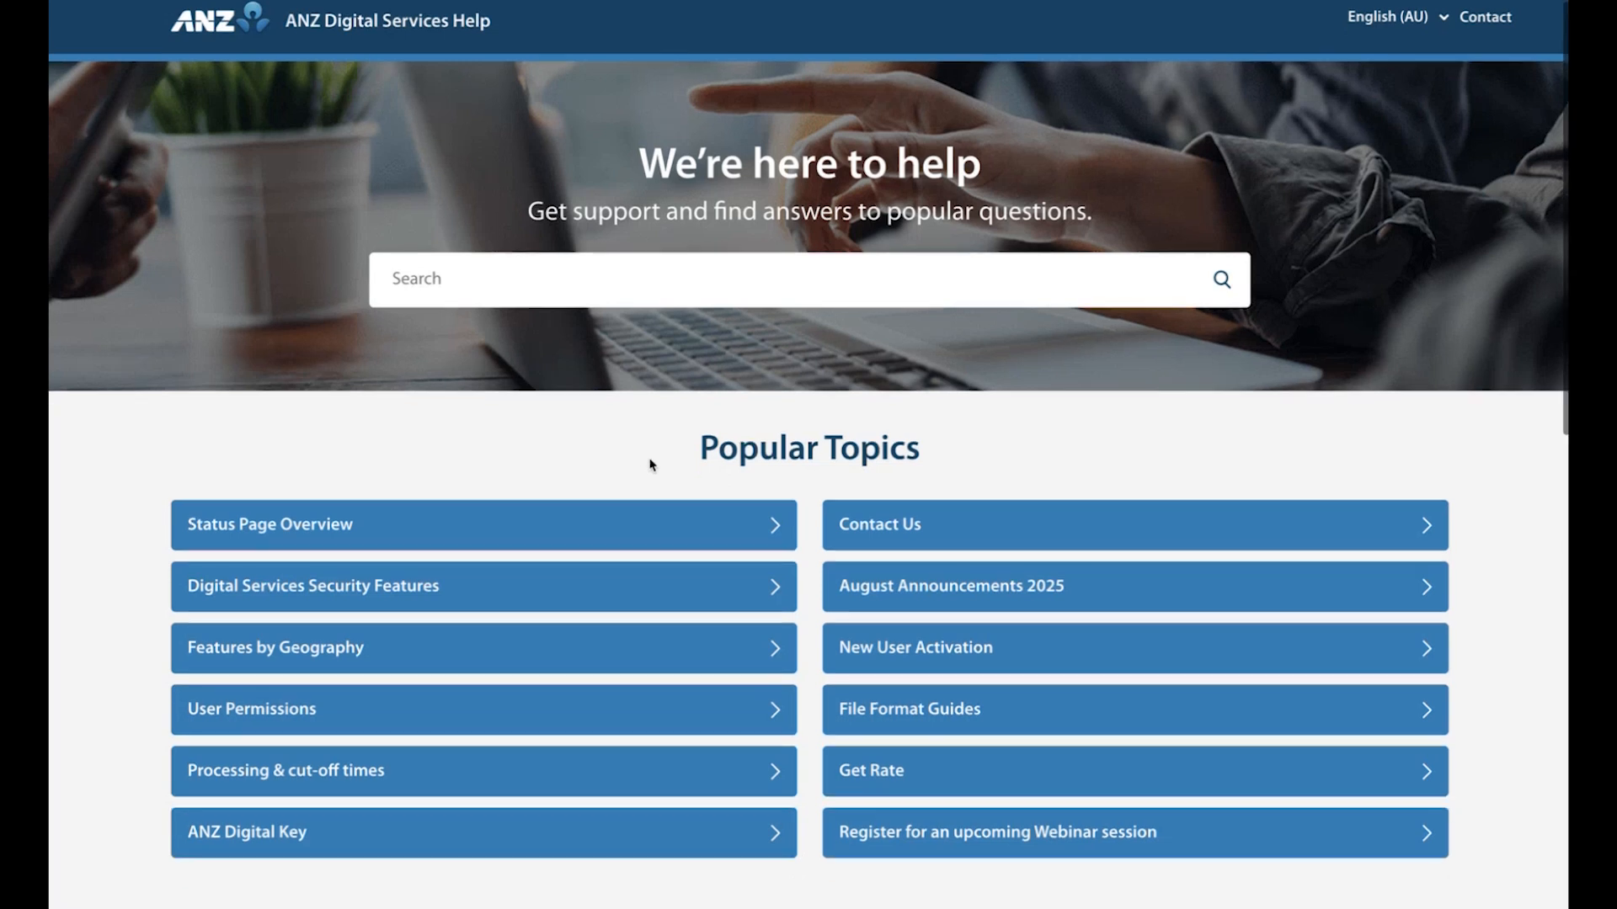
{"action": "scroll", "coordinate": [651, 463], "scroll_direction": "down", "scroll_amount": 4}
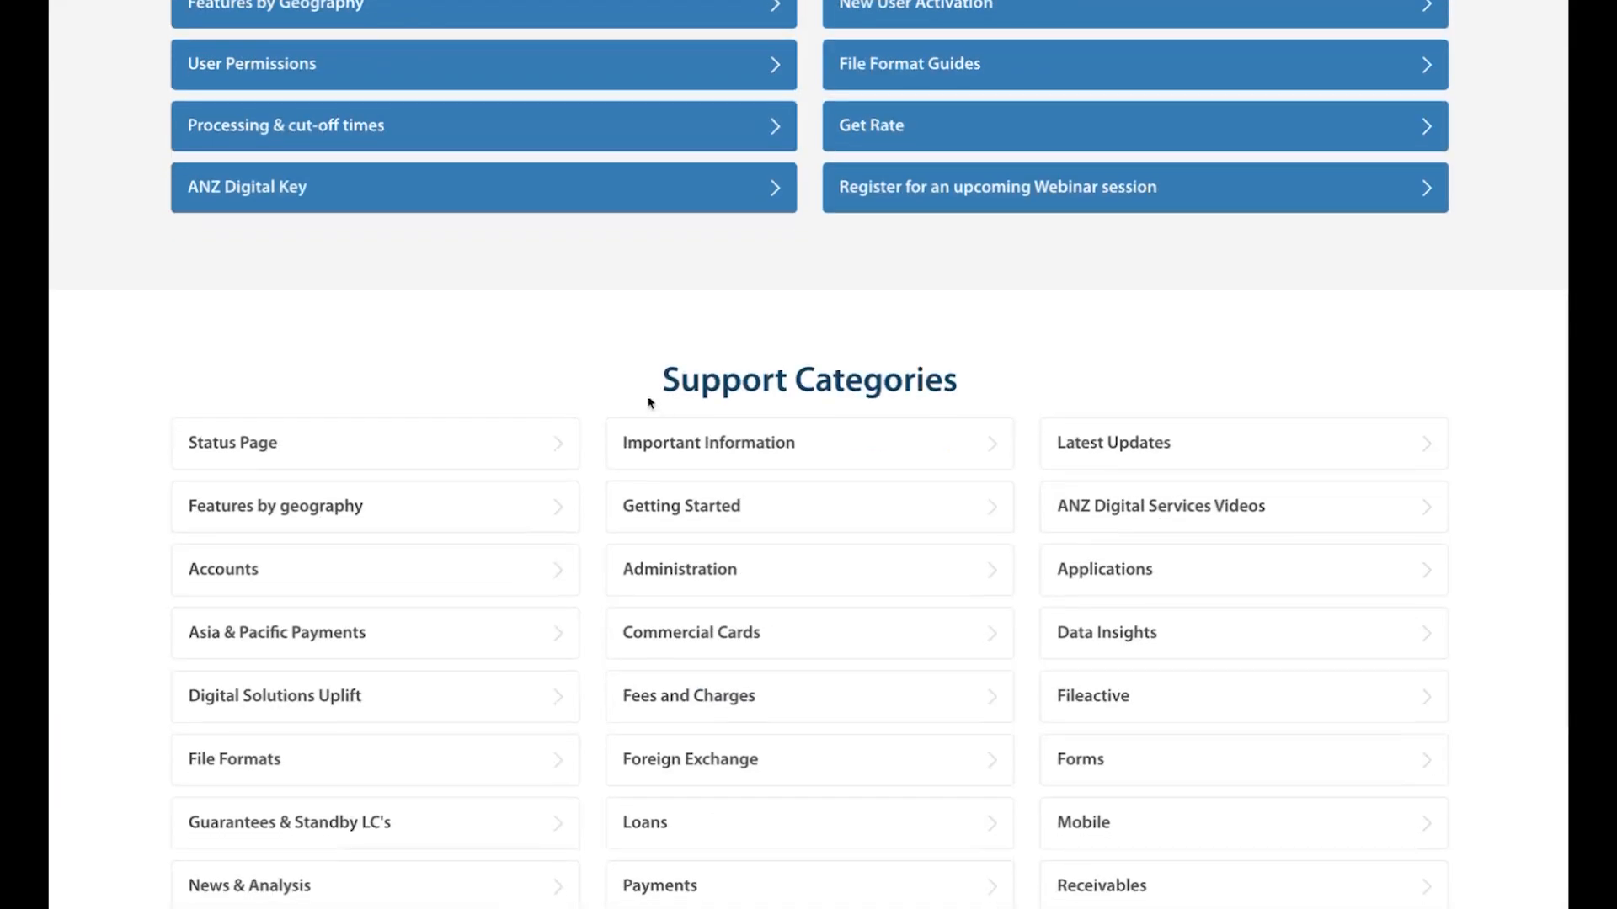
{"action": "scroll", "coordinate": [629, 399], "scroll_direction": "up", "scroll_amount": 8}
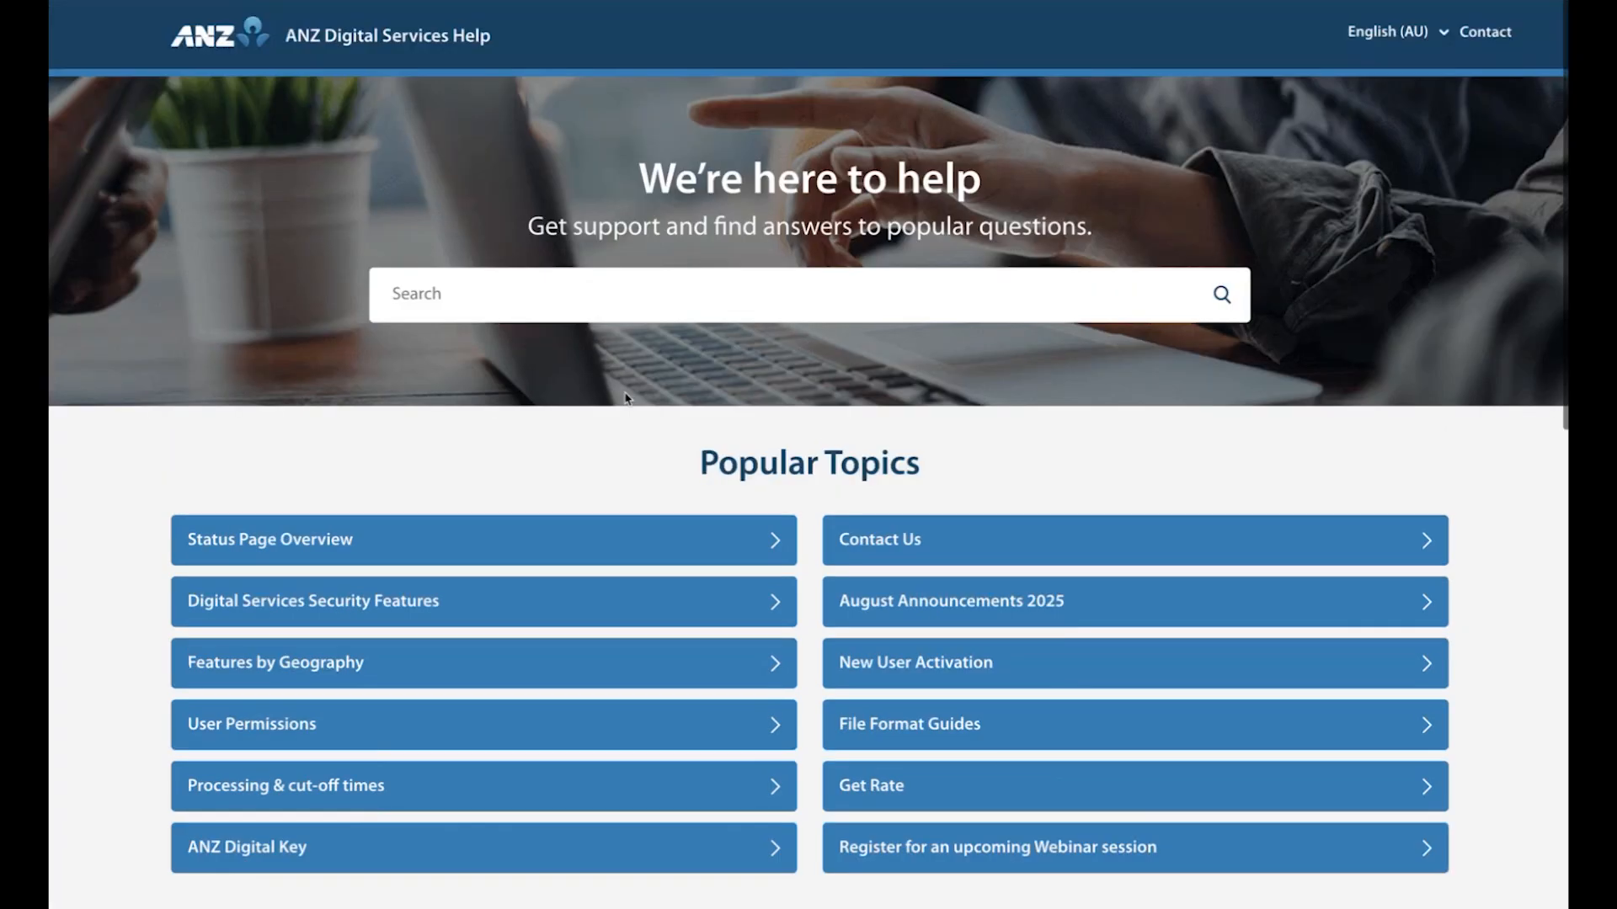
{"action": "left_click", "coordinate": [553, 299]}
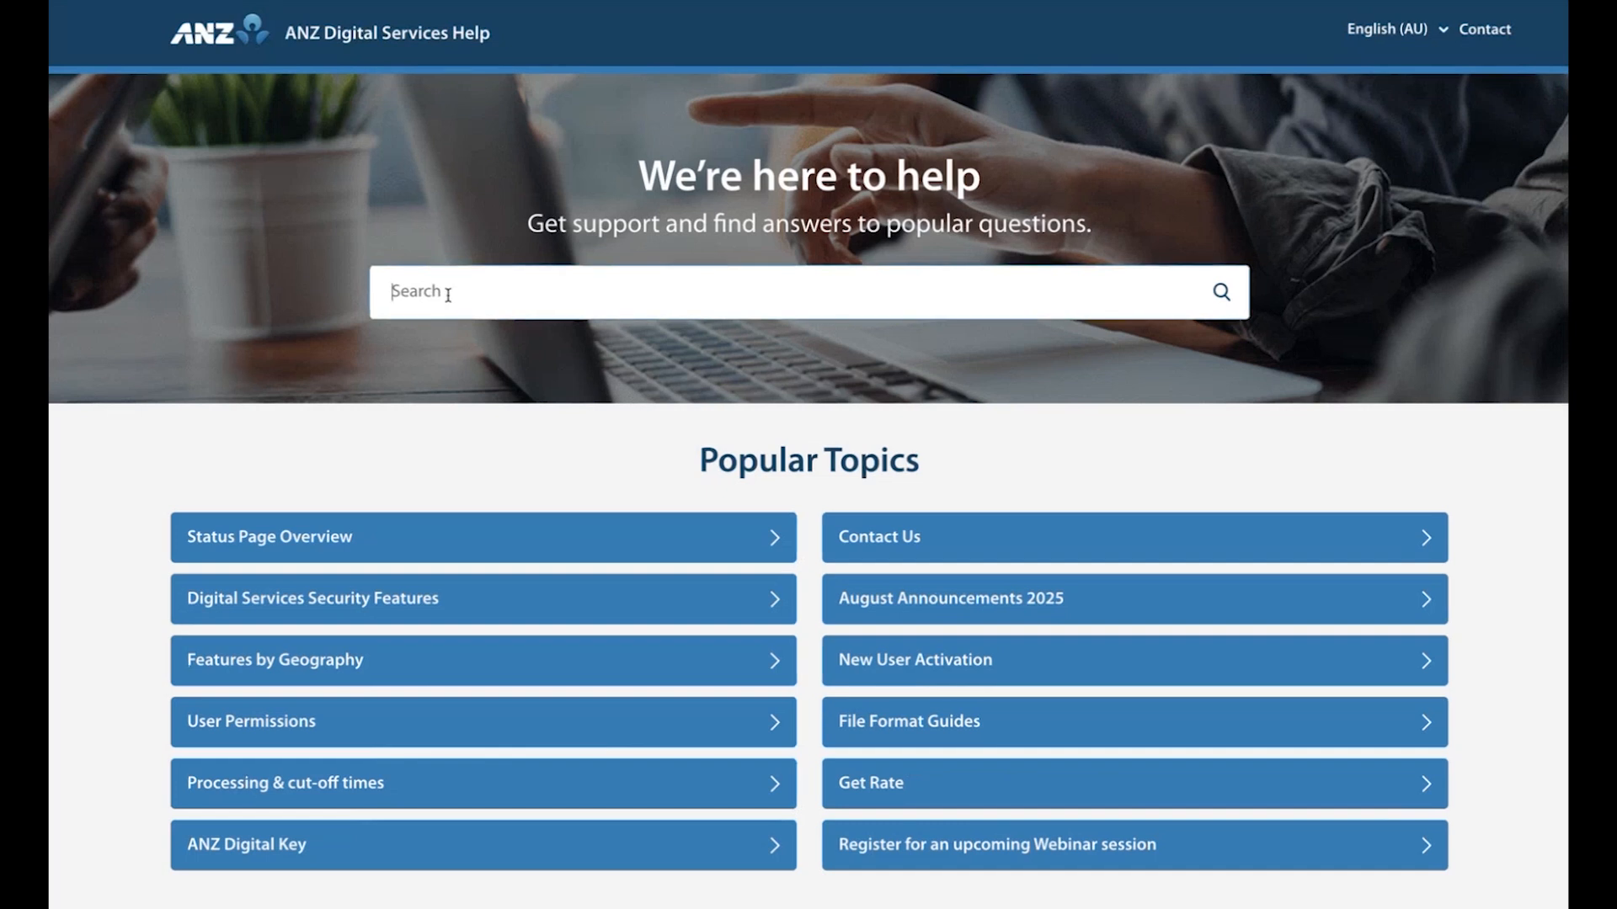
{"action": "type", "text": "Contract"}
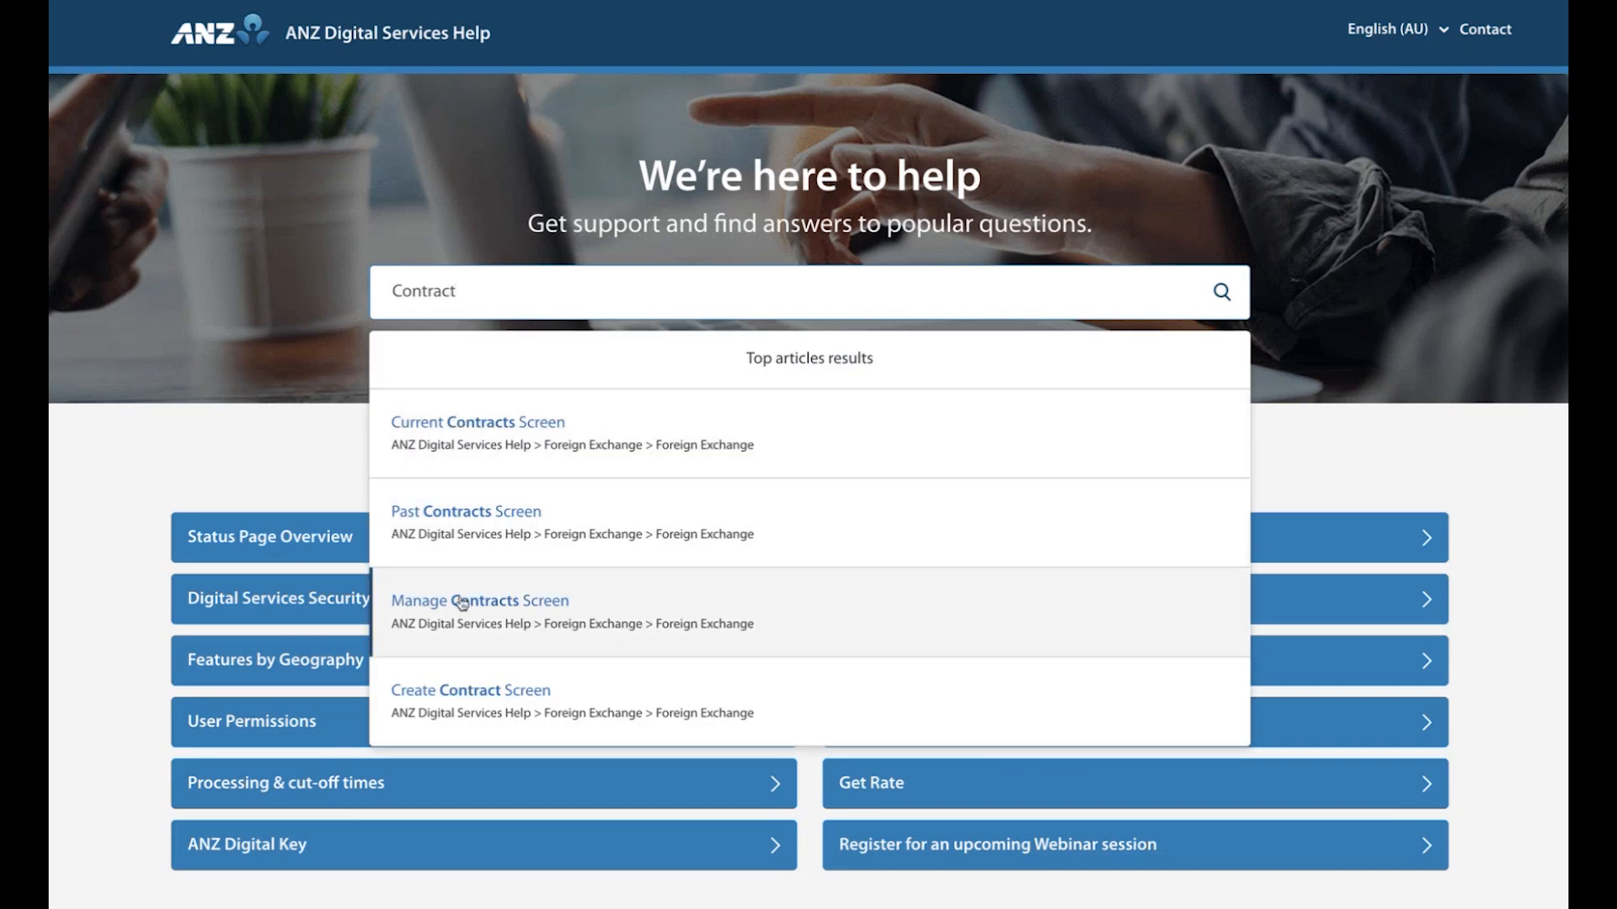
{"action": "left_click", "coordinate": [571, 700]}
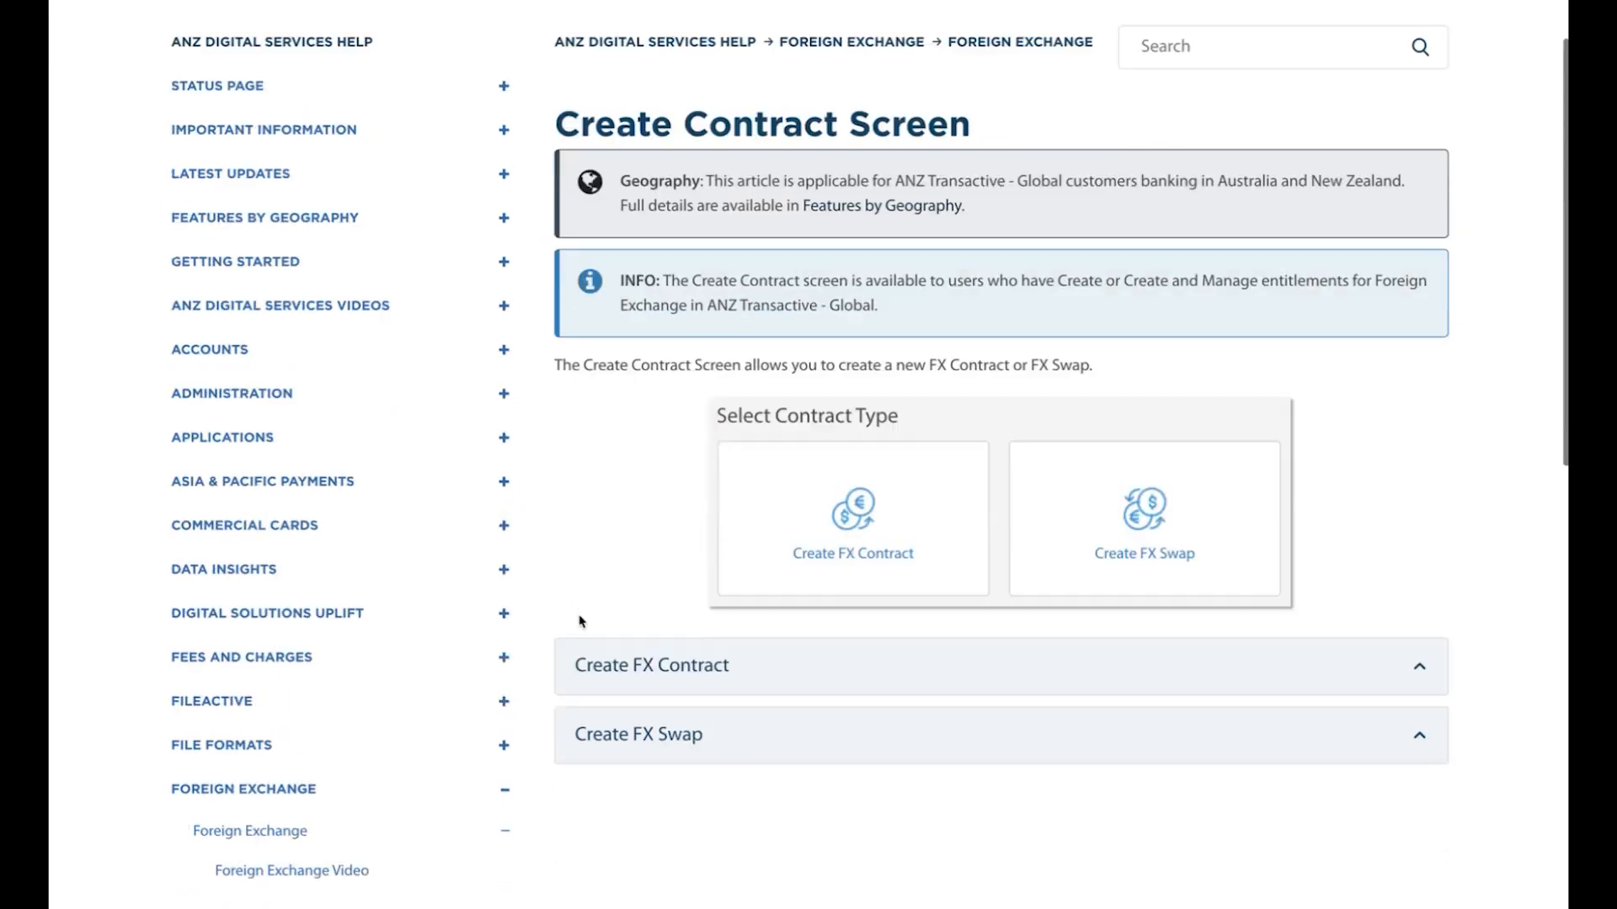
{"action": "left_click", "coordinate": [634, 674]}
Look through the article's instructions for creating an FX contract and return to the help home page.
{"action": "scroll", "coordinate": [633, 674], "scroll_direction": "down", "scroll_amount": 2}
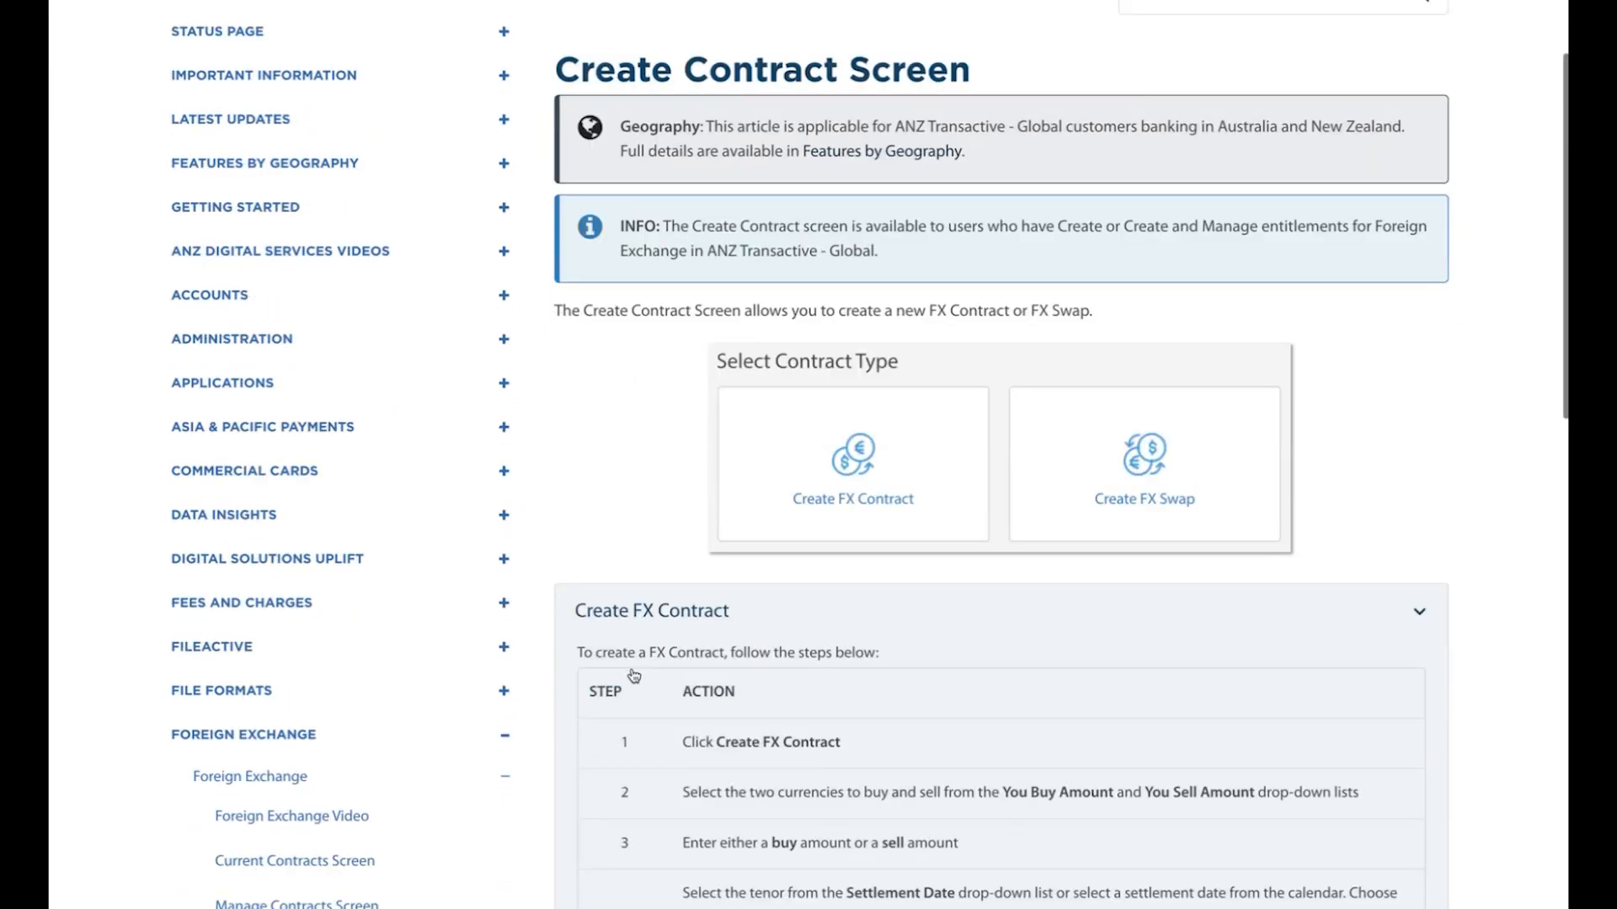
{"action": "scroll", "coordinate": [633, 674], "scroll_direction": "down", "scroll_amount": 5}
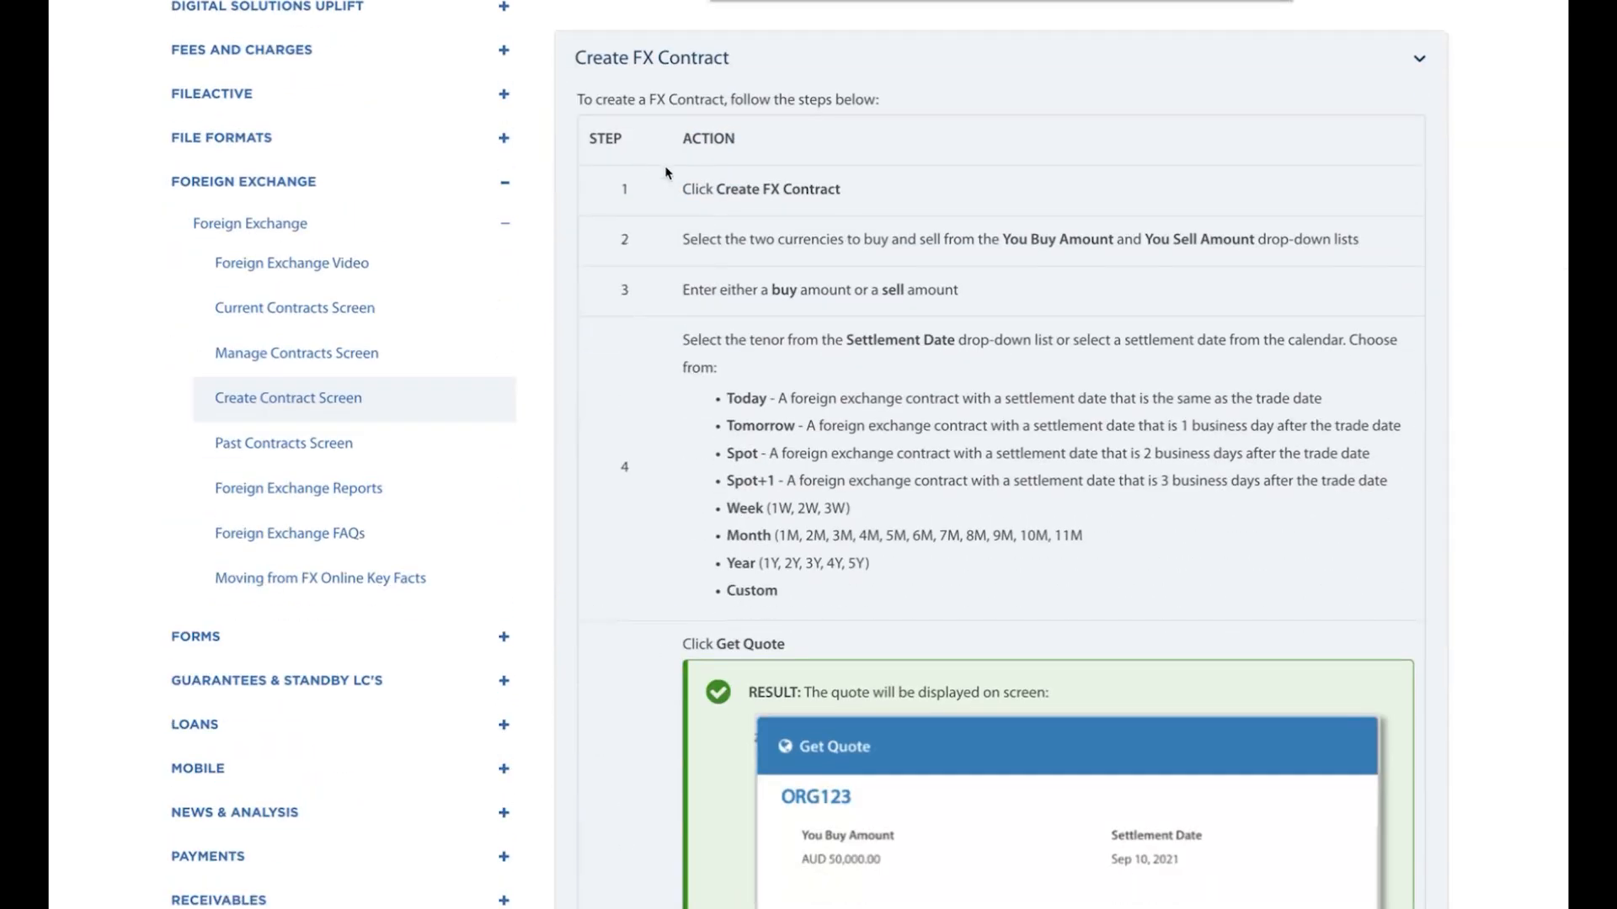
{"action": "scroll", "coordinate": [644, 187], "scroll_direction": "up", "scroll_amount": 6}
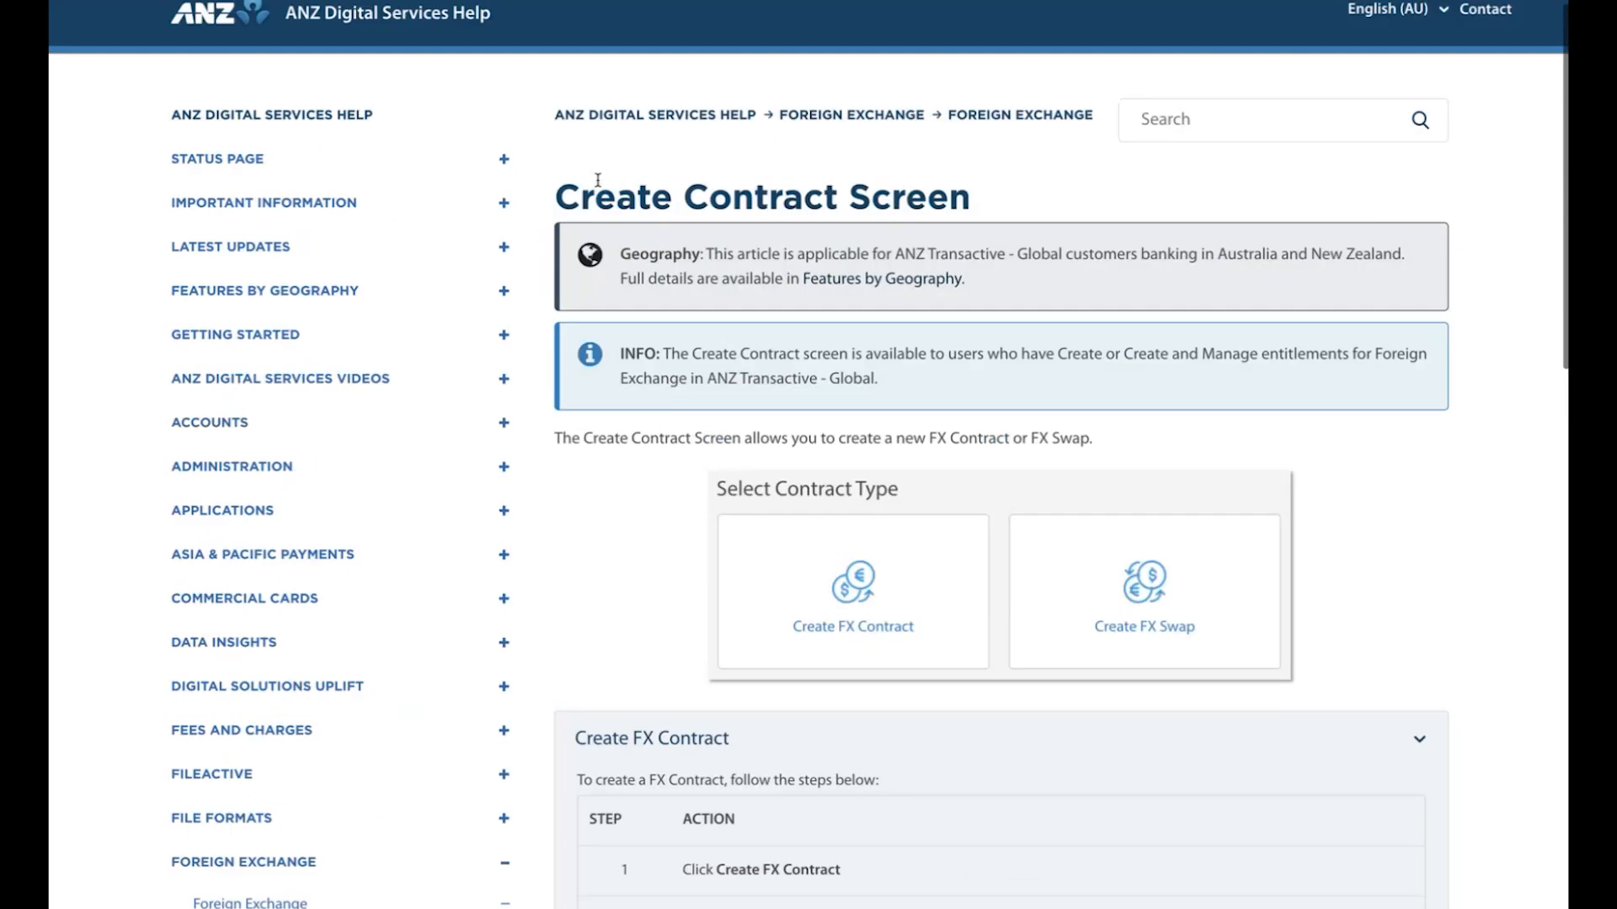
{"action": "left_click", "coordinate": [329, 143]}
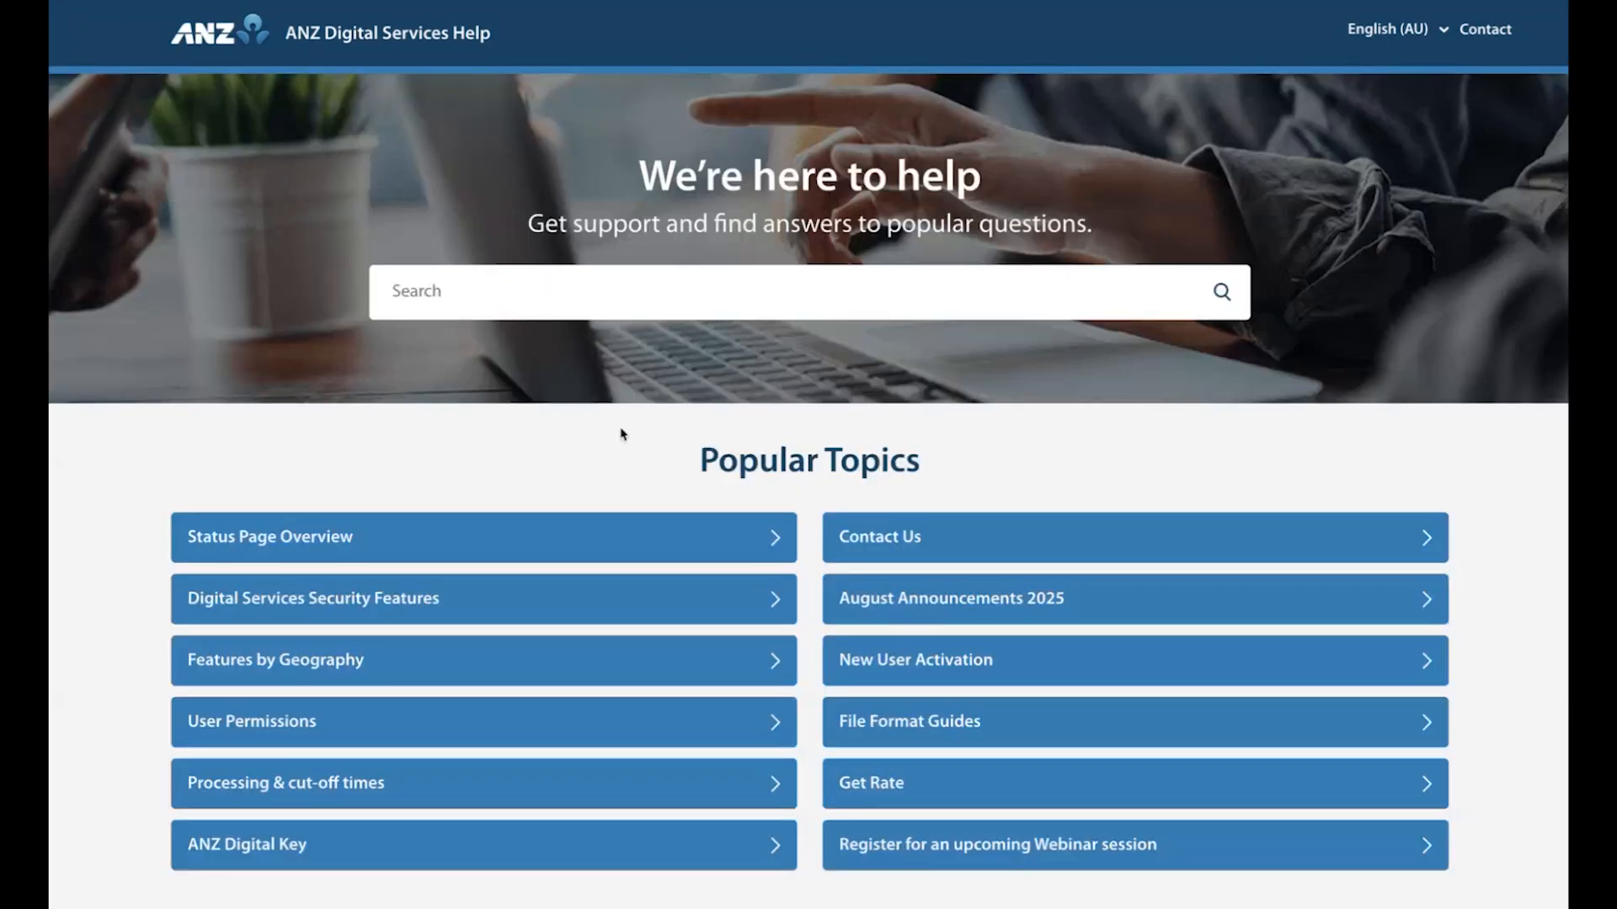
View the upcoming webinar sessions and the Recorded Webinars page, and return to the help home page.
{"action": "scroll", "coordinate": [806, 498], "scroll_direction": "down", "scroll_amount": 2}
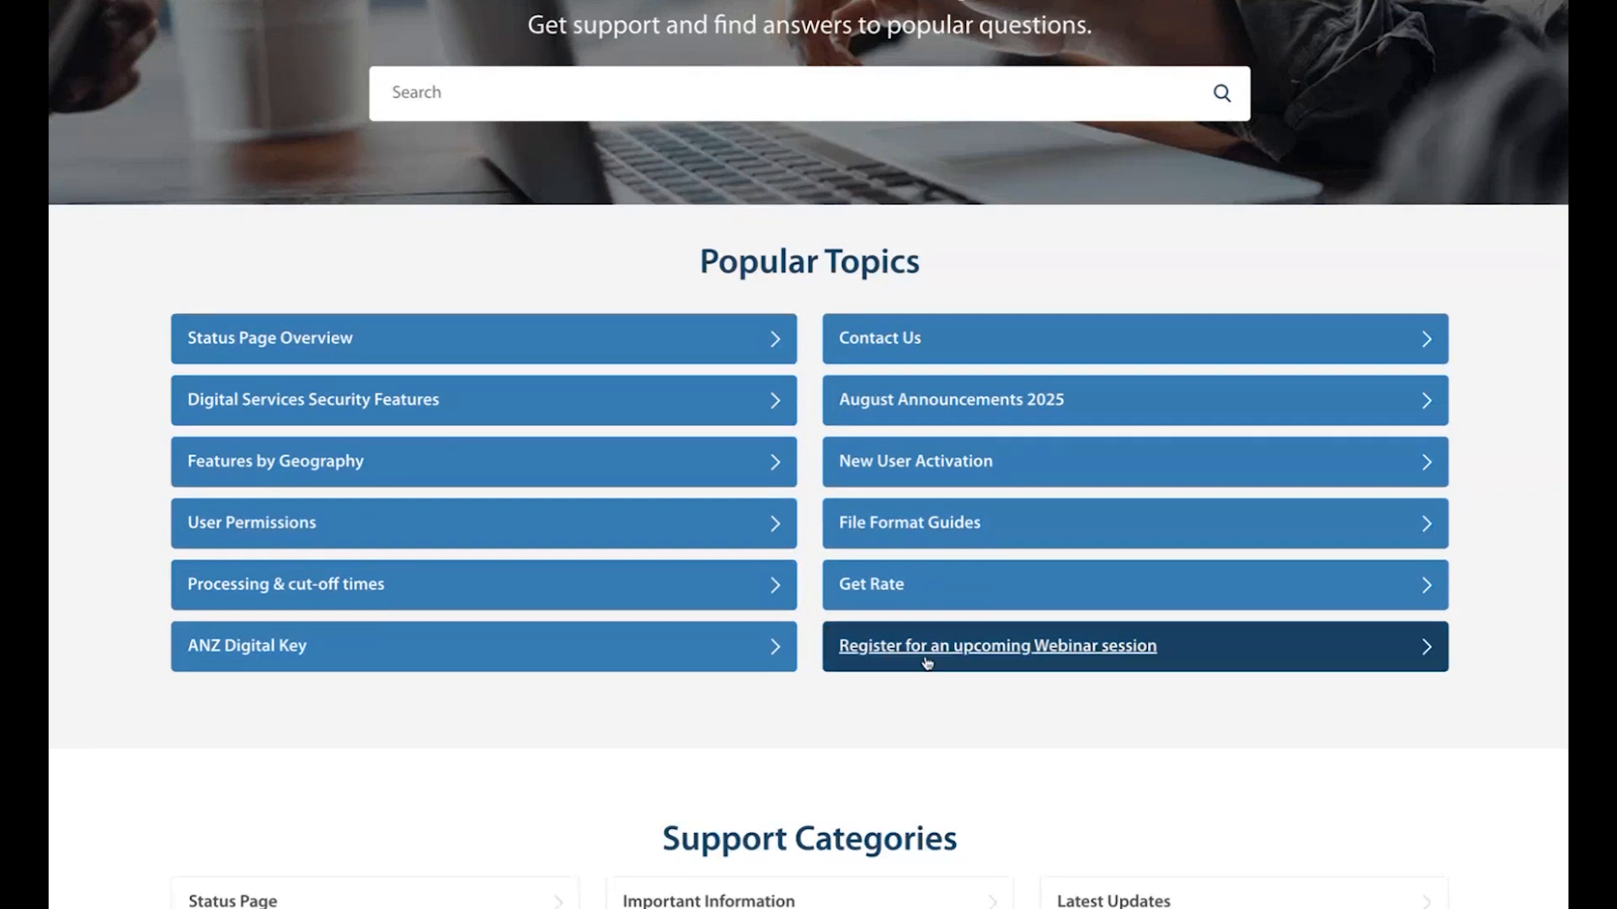
{"action": "left_click", "coordinate": [982, 658]}
{"action": "scroll", "coordinate": [918, 650], "scroll_direction": "down", "scroll_amount": 4}
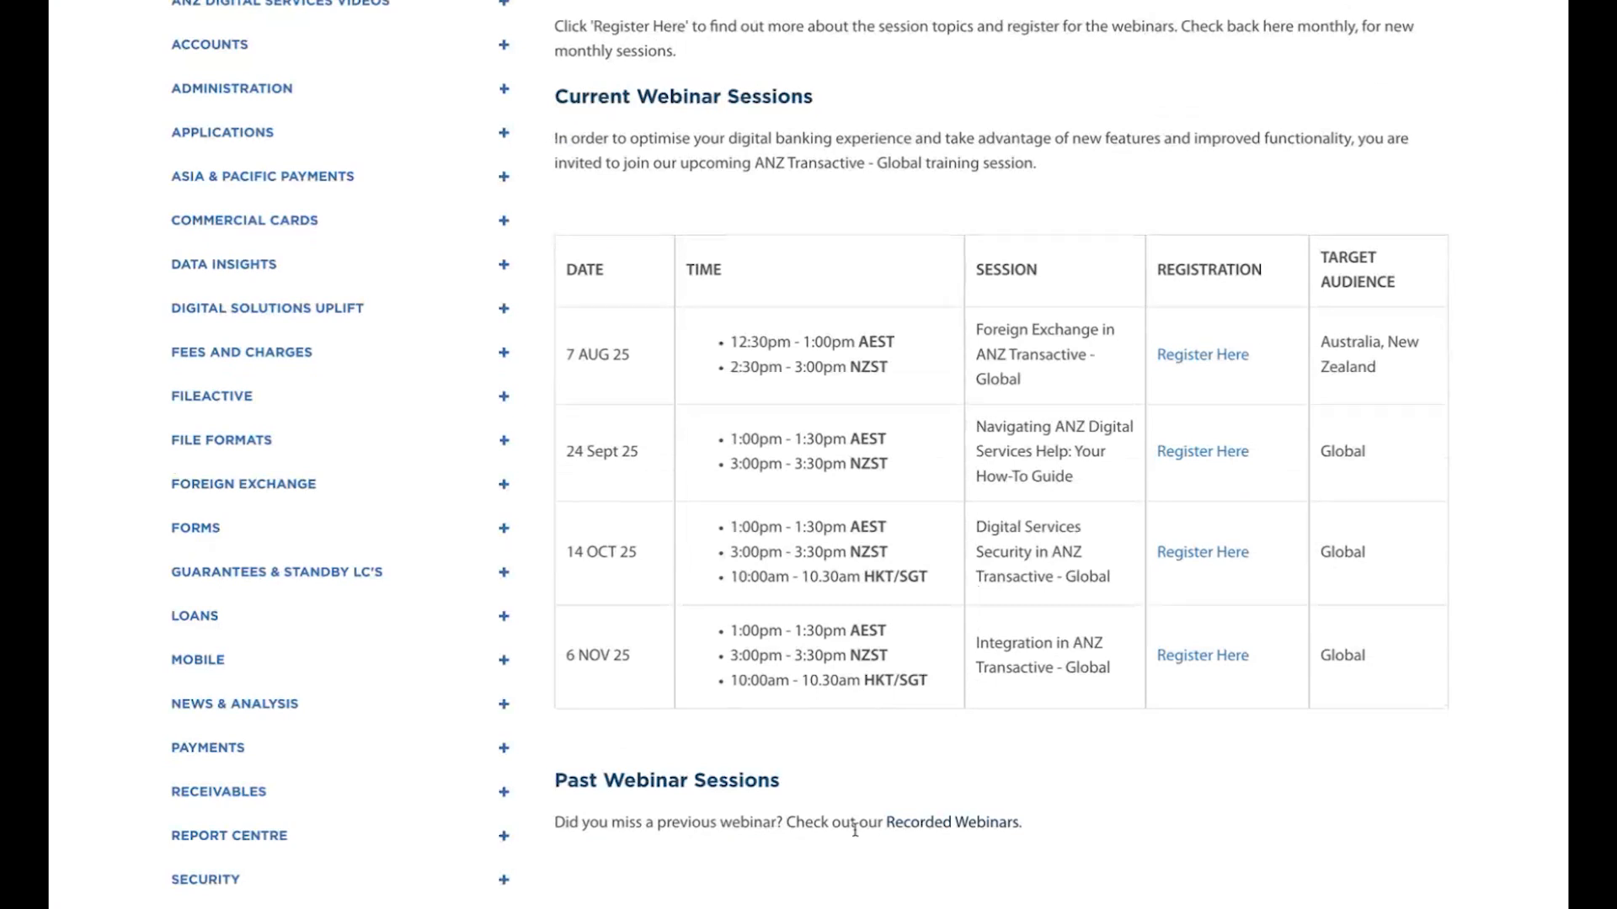
{"action": "left_click", "coordinate": [921, 823]}
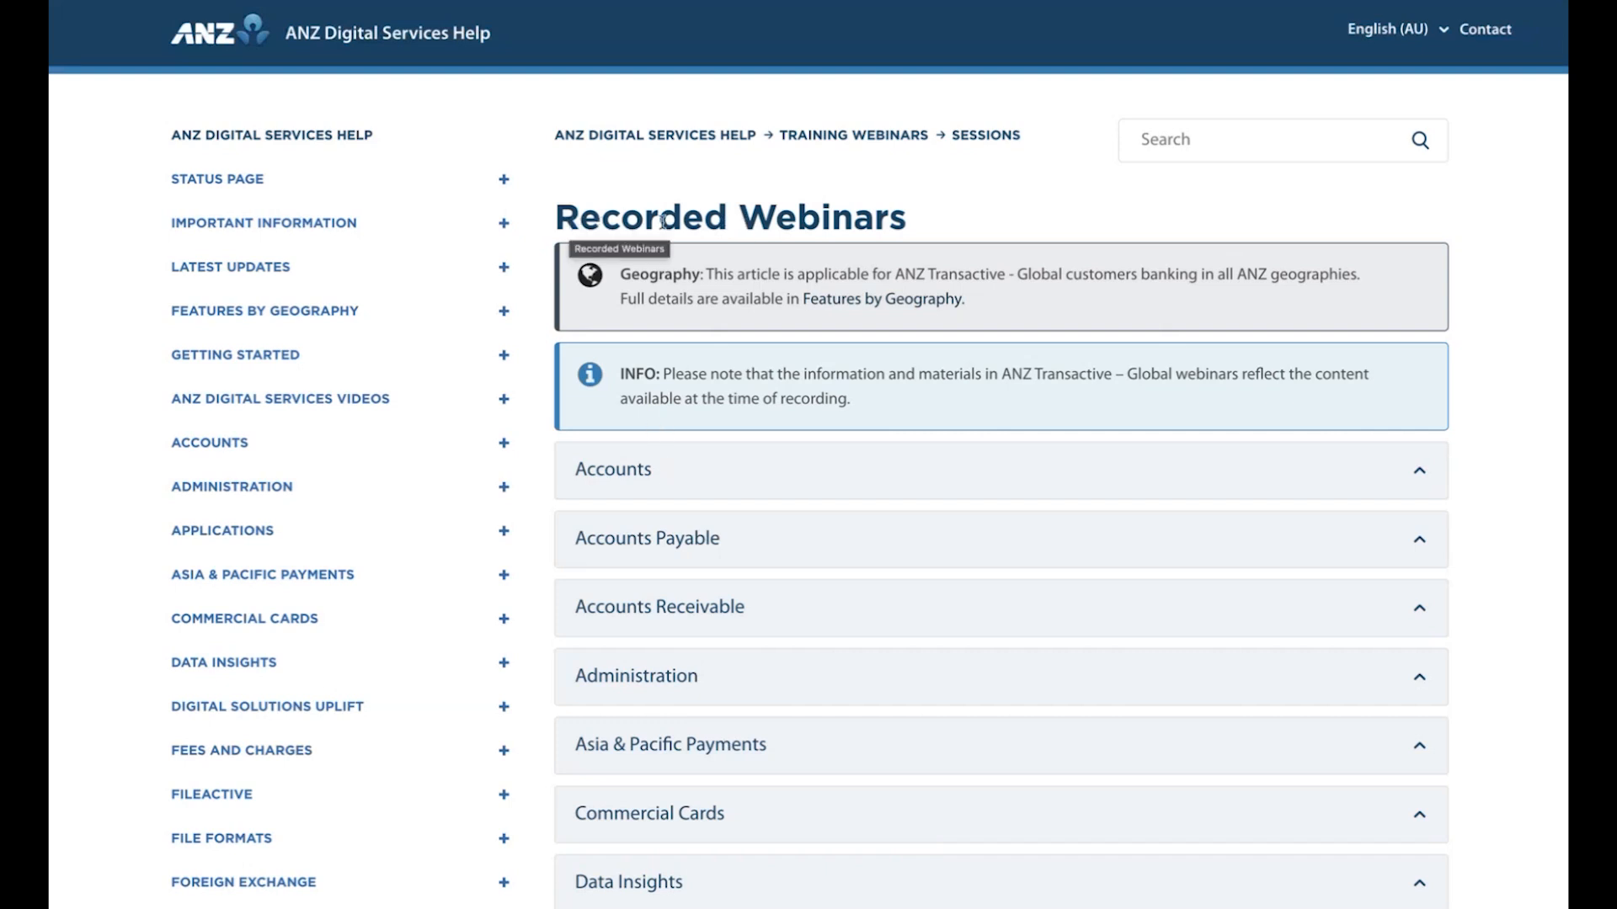
{"action": "left_click", "coordinate": [333, 136]}
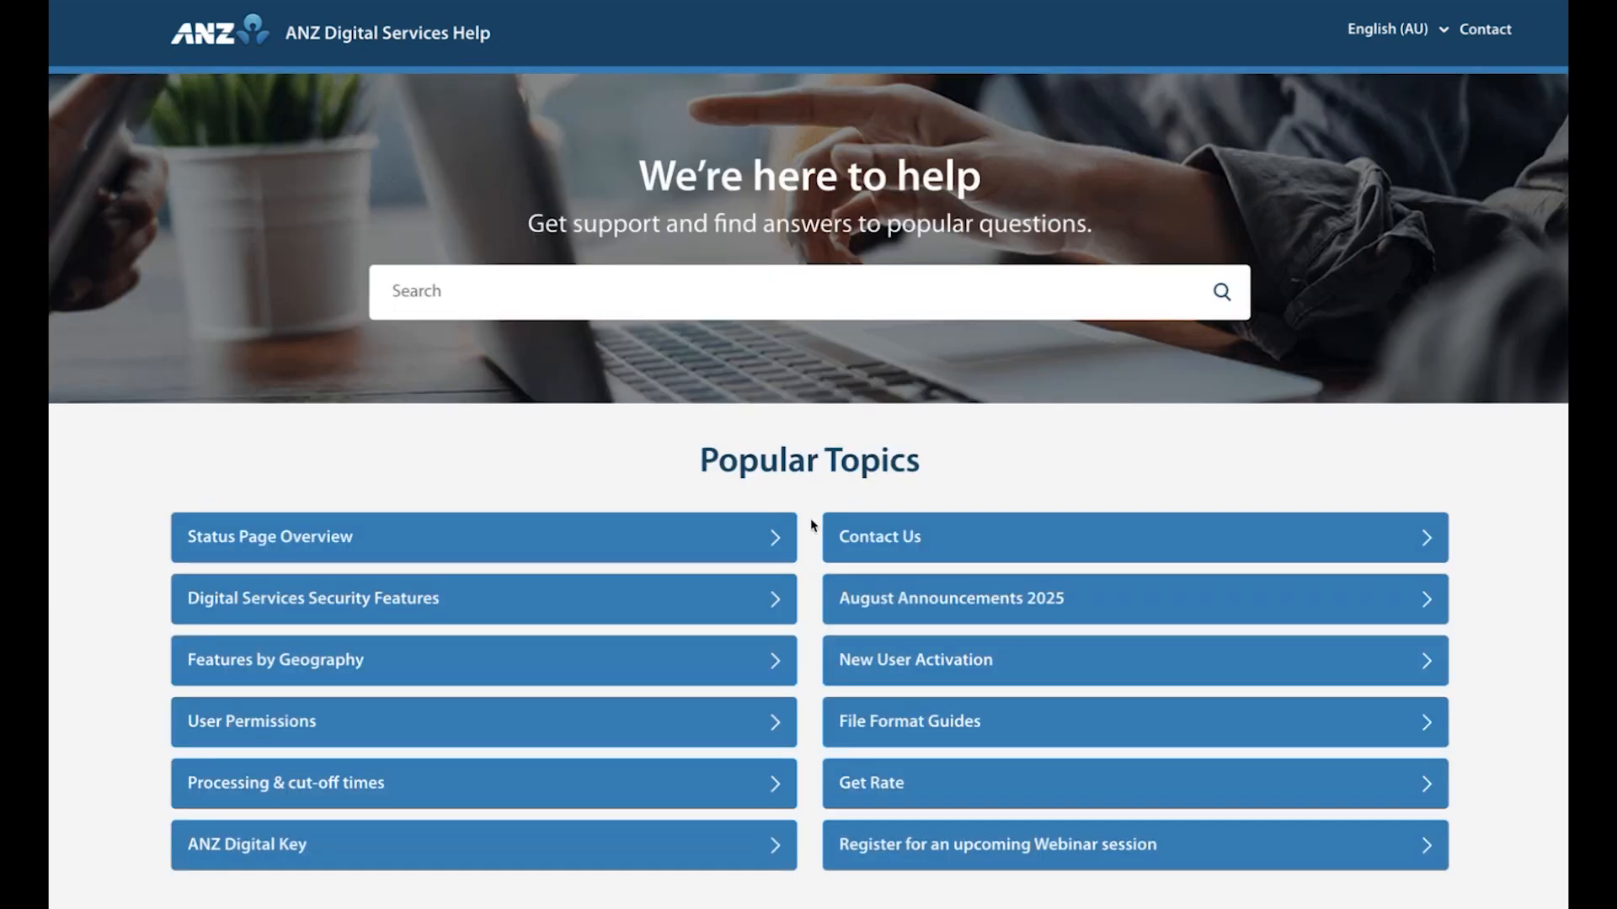
Open the Foreign Exchange support category and show all of its articles.
{"action": "scroll", "coordinate": [807, 518], "scroll_direction": "down", "scroll_amount": 8}
{"action": "scroll", "coordinate": [807, 517], "scroll_direction": "down", "scroll_amount": 4}
{"action": "scroll", "coordinate": [807, 520], "scroll_direction": "up", "scroll_amount": 1}
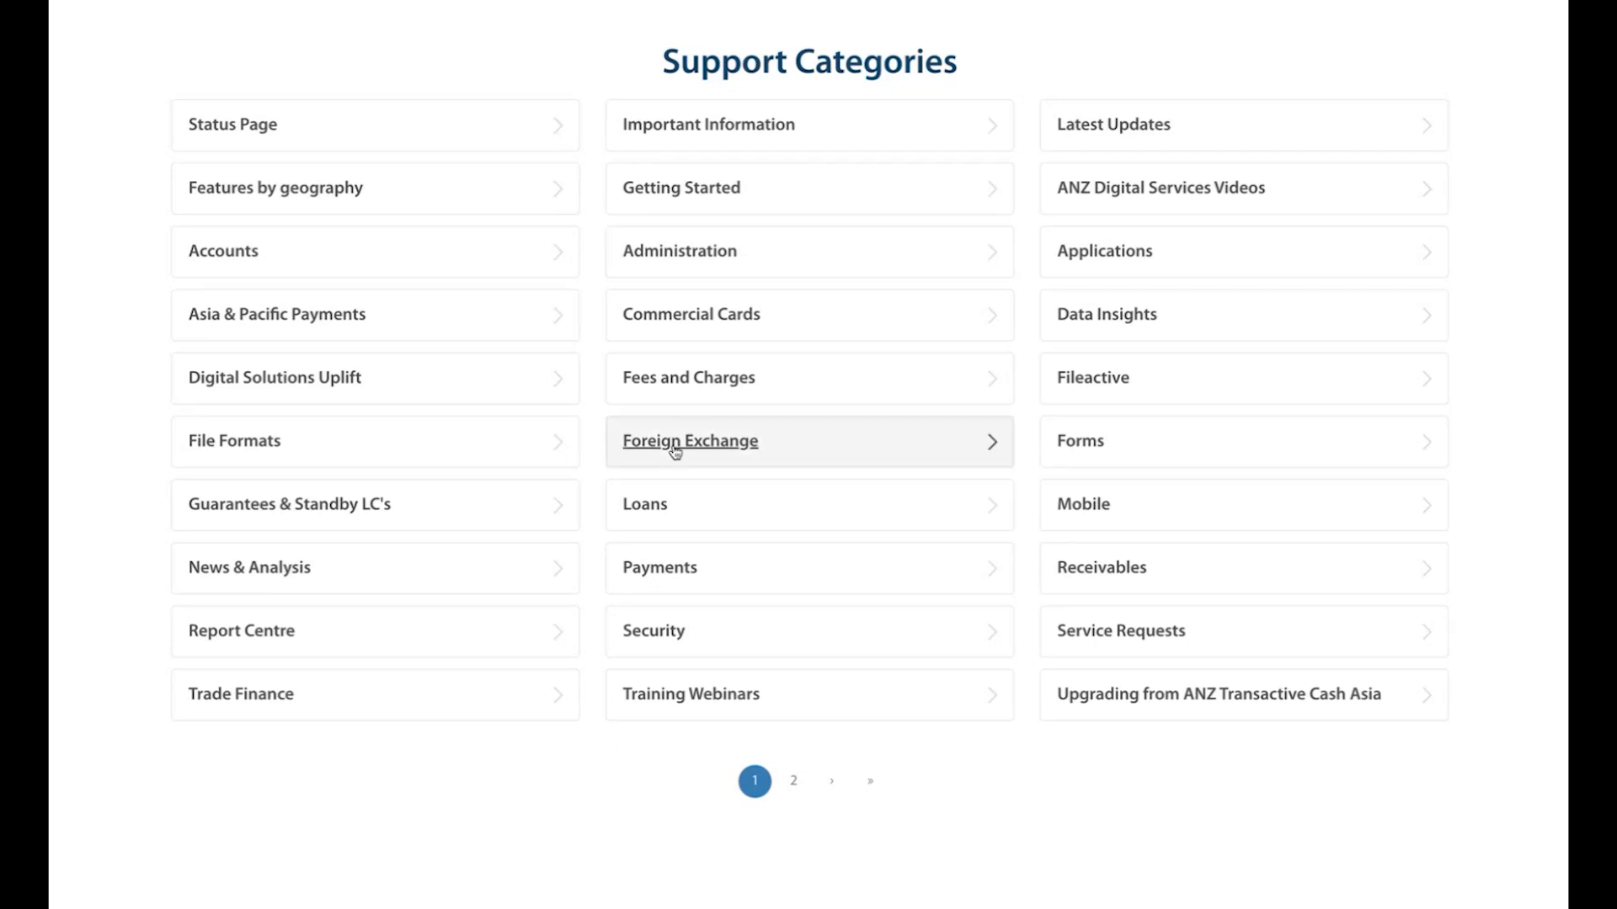
{"action": "left_click", "coordinate": [771, 450]}
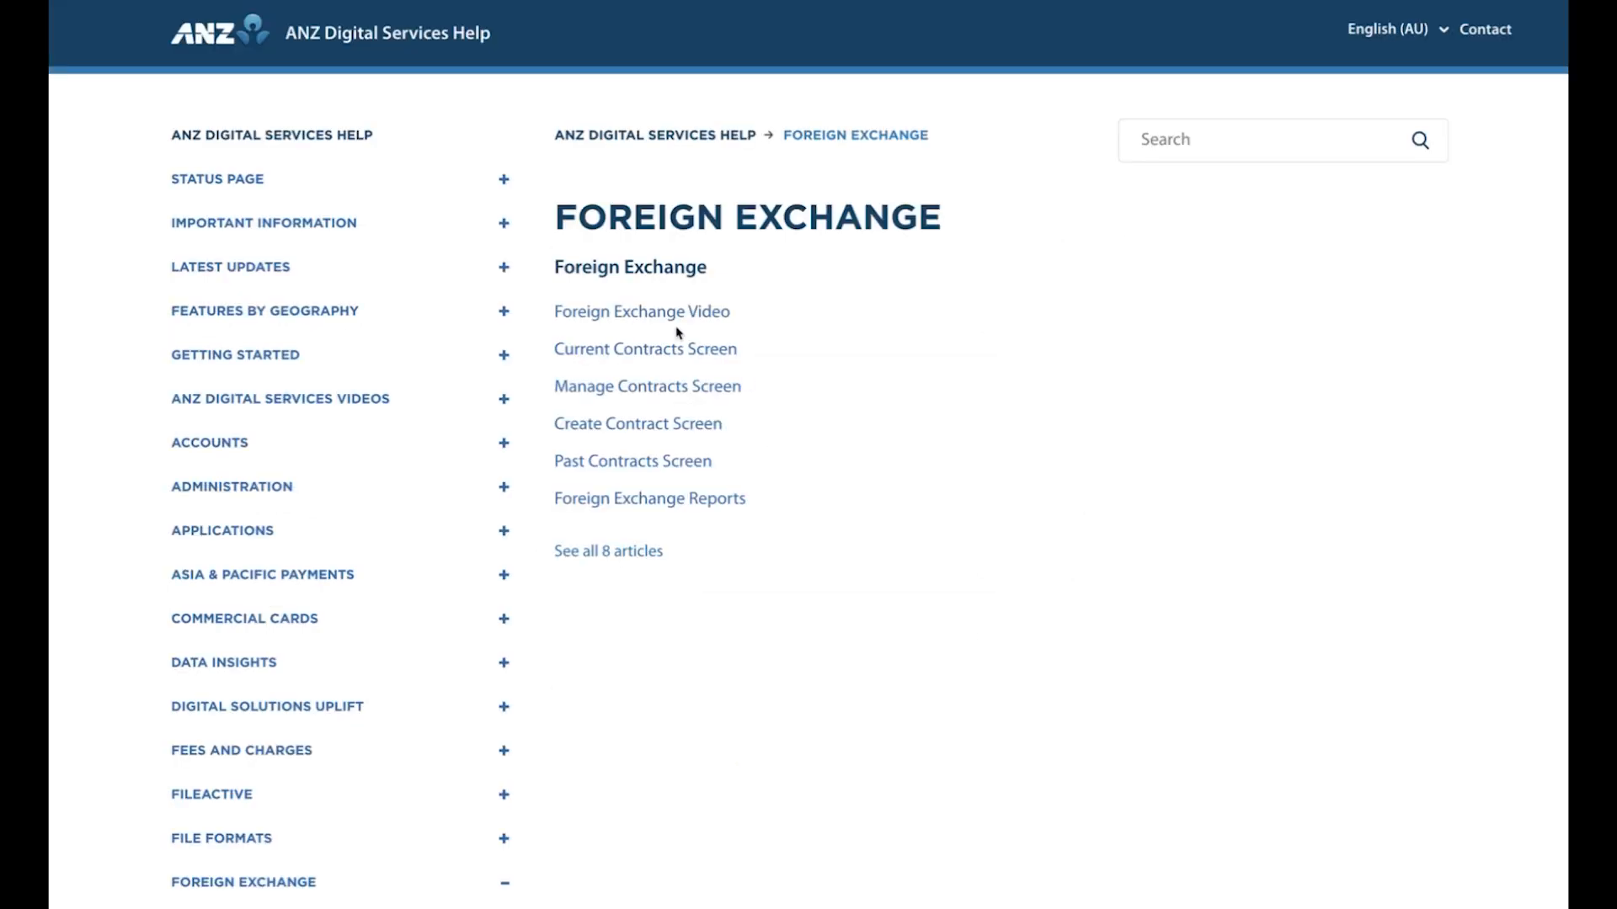
{"action": "left_click", "coordinate": [614, 550]}
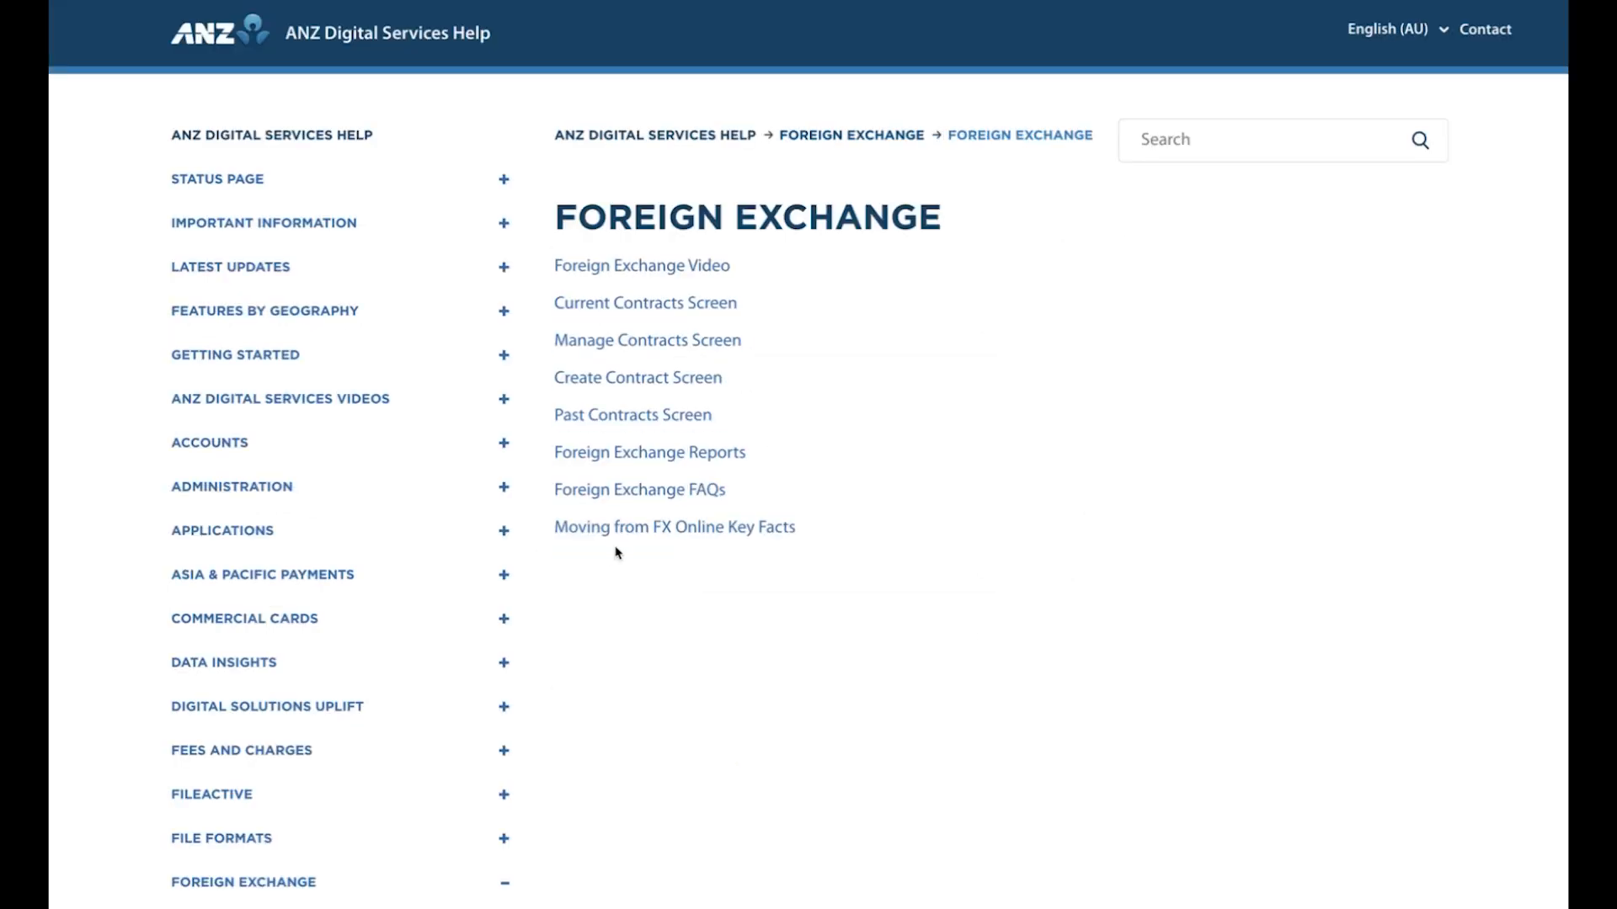